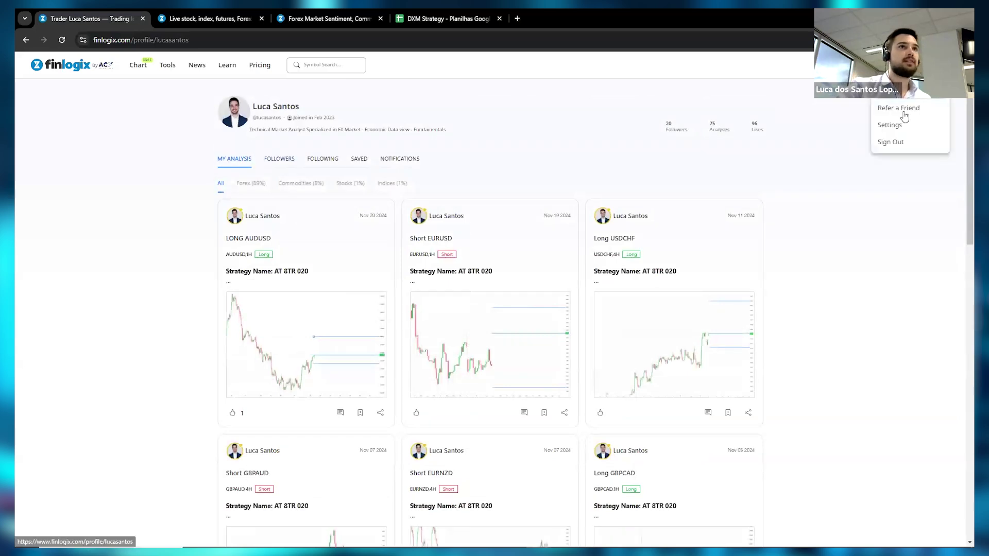
Open the account settings to view the name and About Me fields, and return to the home page
left_click(890, 128)
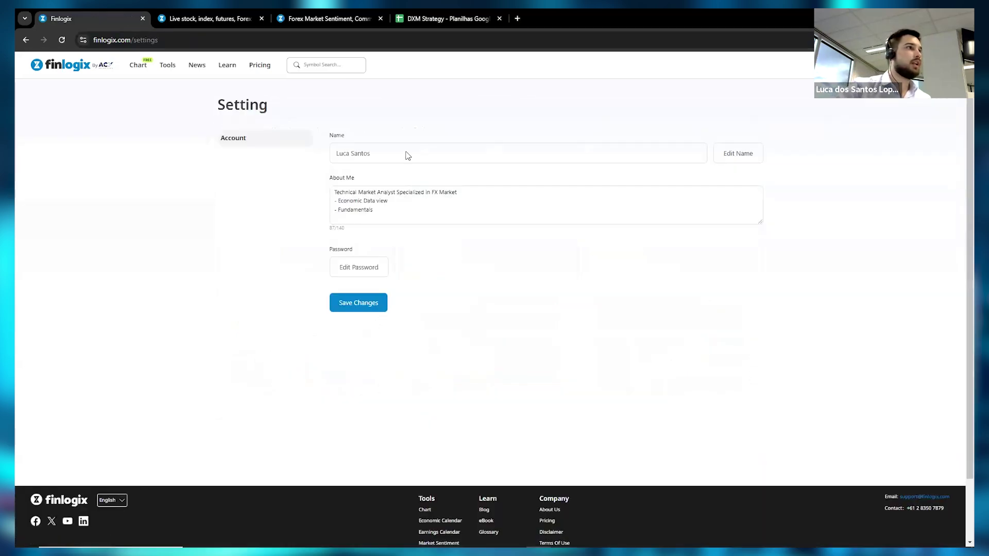
left_click(397, 206)
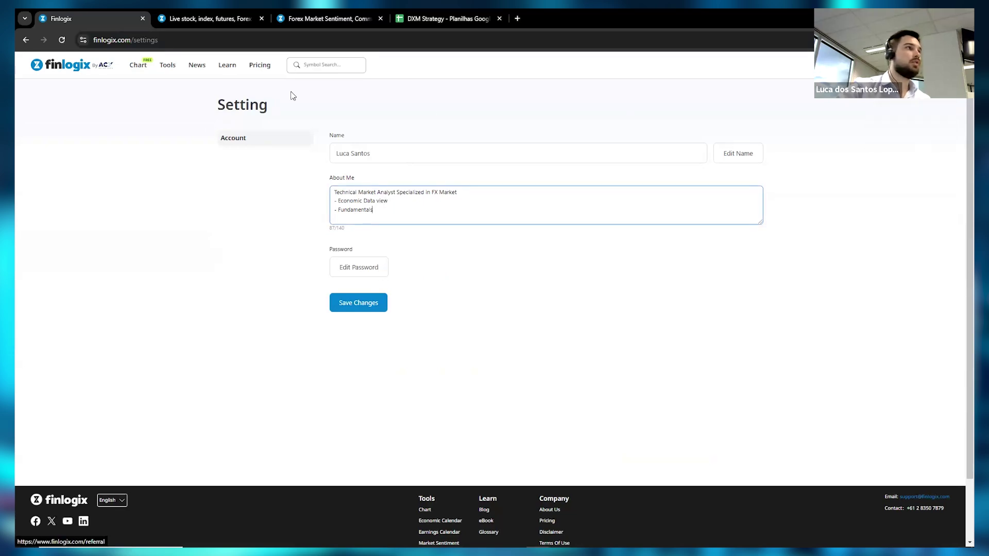
left_click(80, 68)
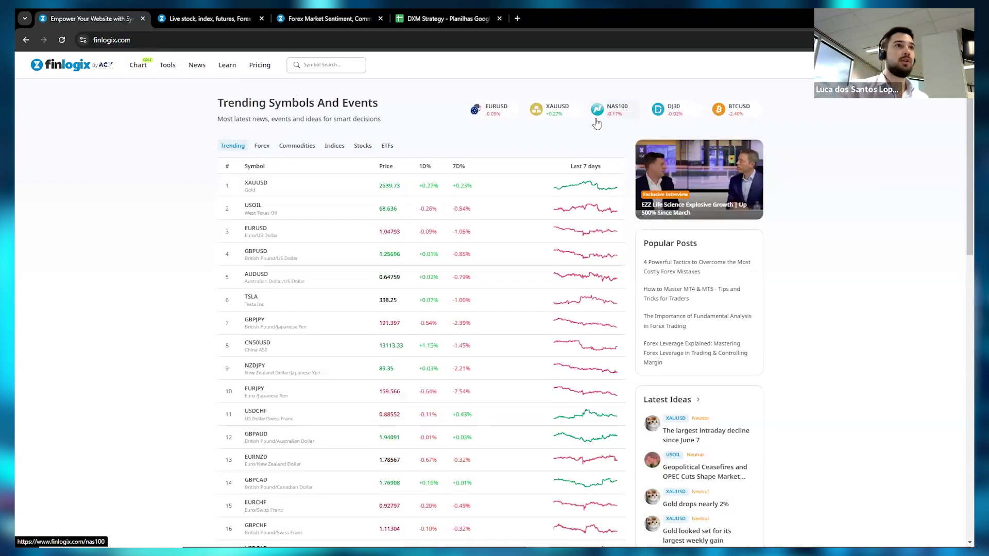
left_click(955, 154)
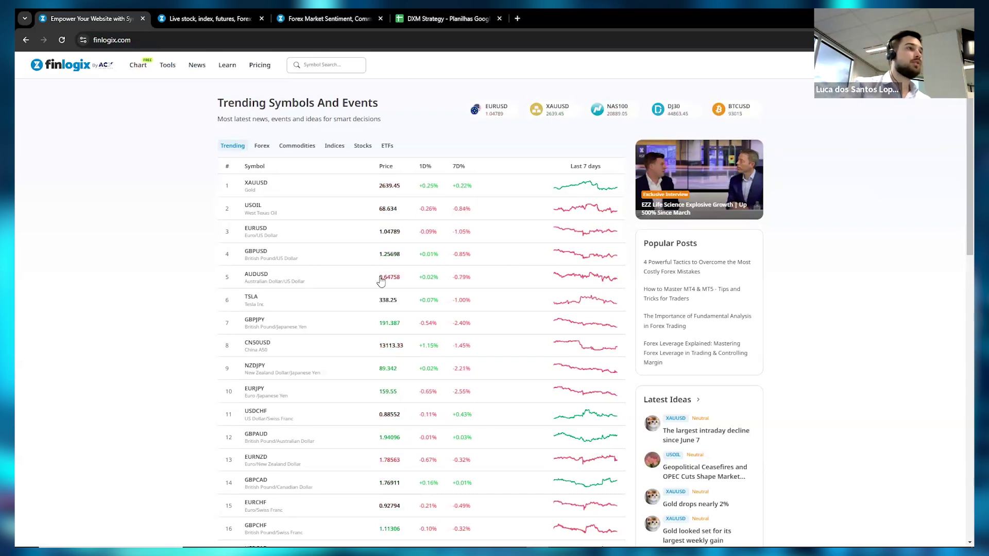
Open the chart page, and select the web address of the Market Sentiment page in its own tab
left_click(138, 65)
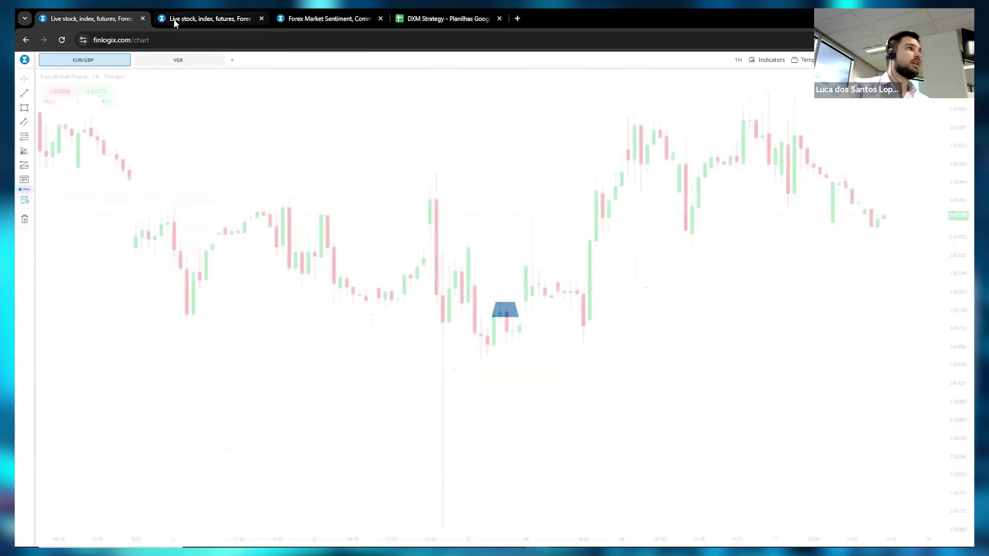
left_click(327, 19)
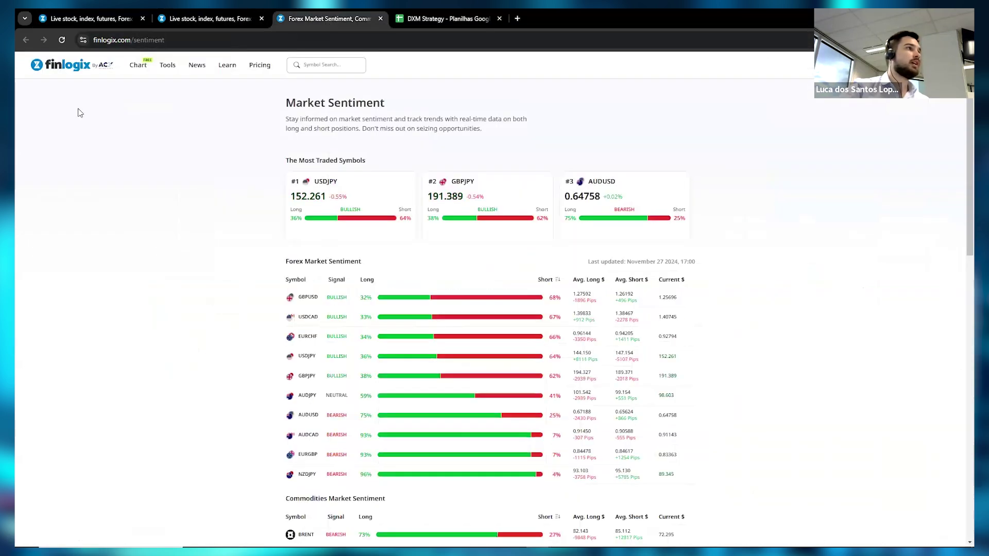
mouse_move(171, 71)
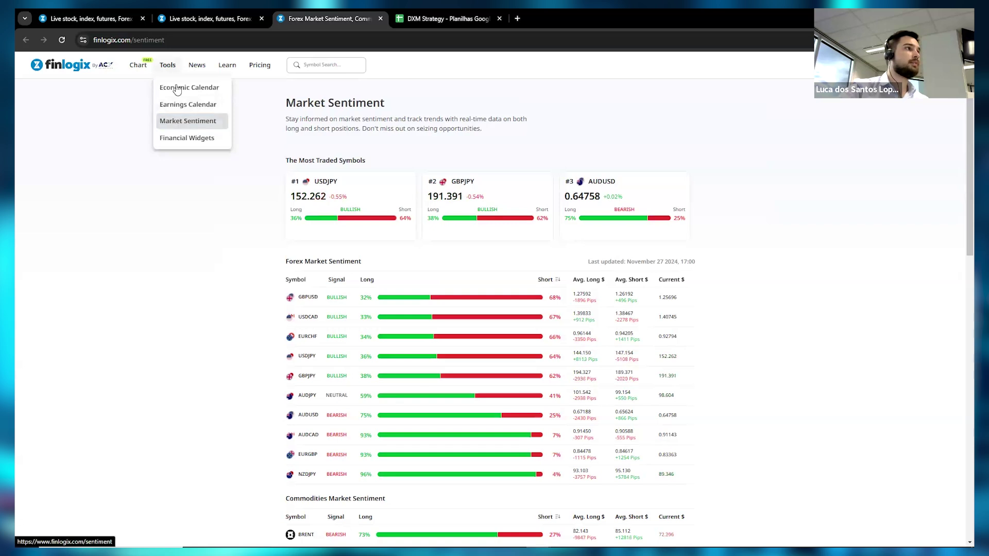
left_click(157, 40)
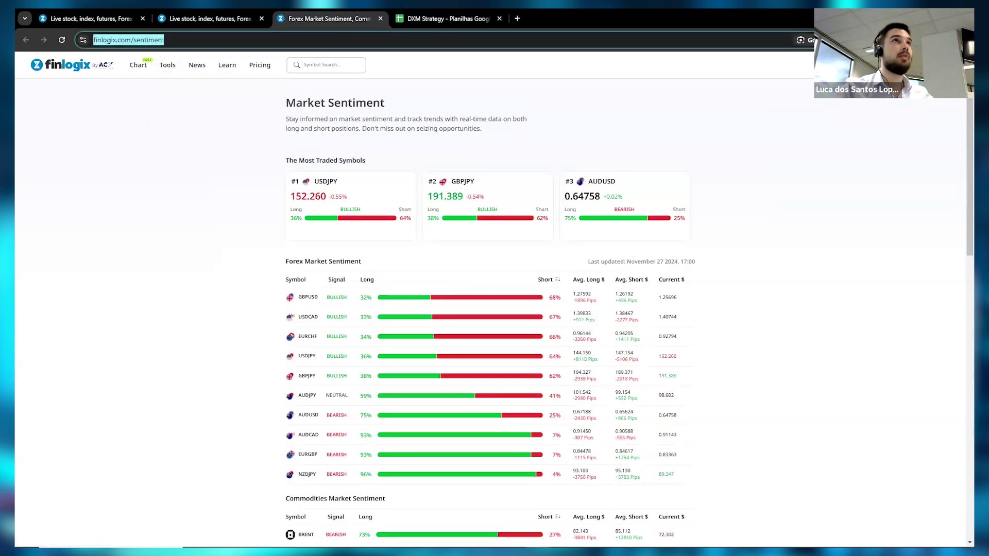
key("alt+Tab")
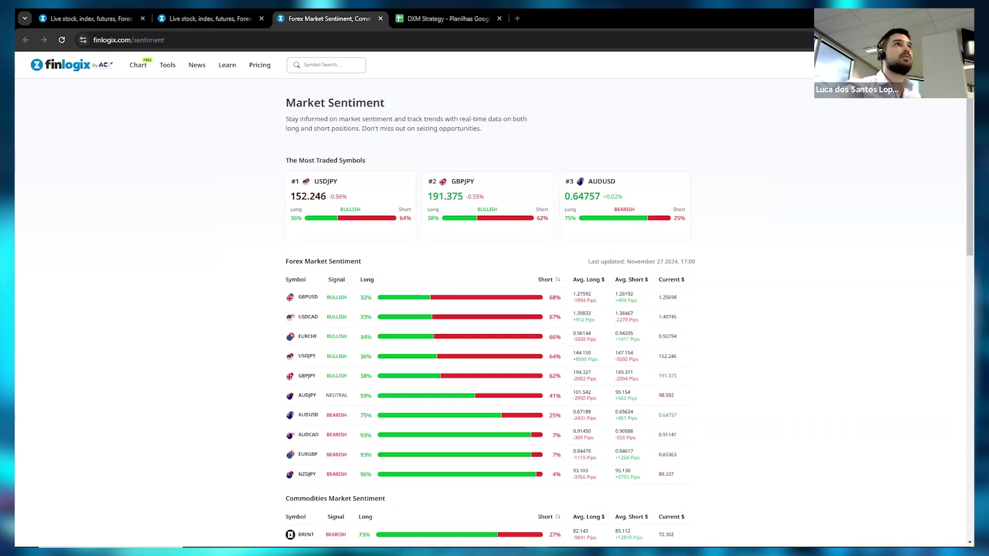
Close the duplicate chart tab and reload the EUR/GBP chart by way of the home page
left_click(89, 15)
middle_click(103, 19)
left_click(25, 61)
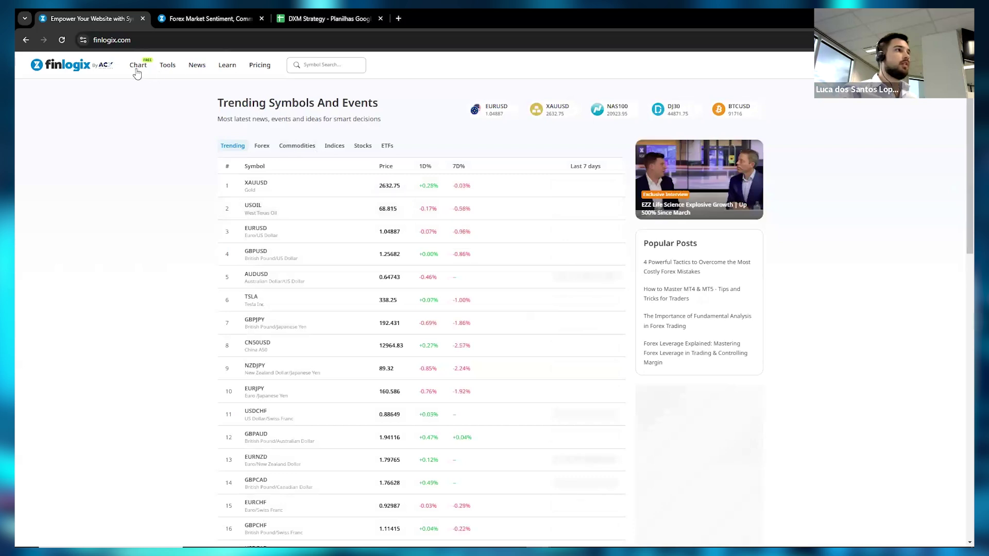
left_click(136, 72)
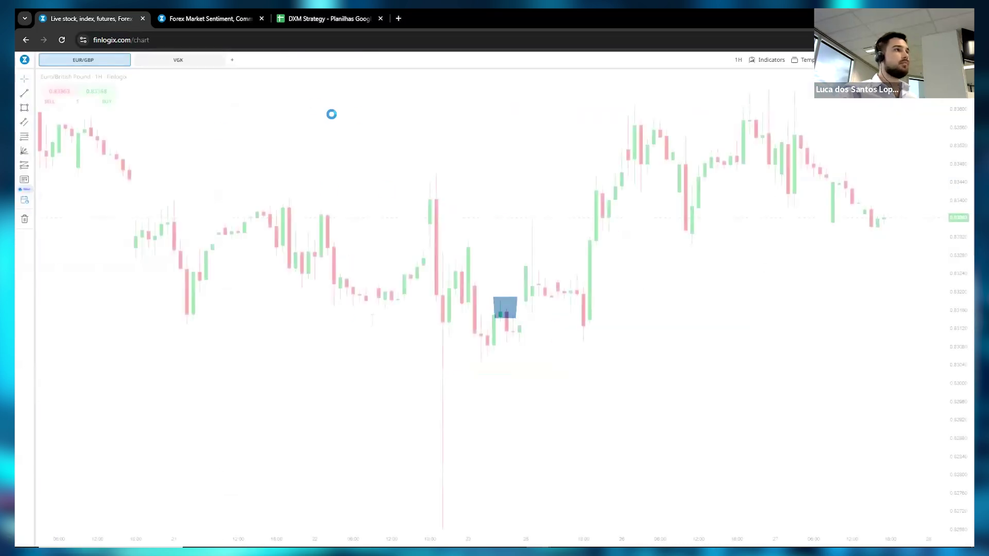
Copy the sharing link of the DXM Strategy spreadsheet and close the sharing dialog
left_click(208, 18)
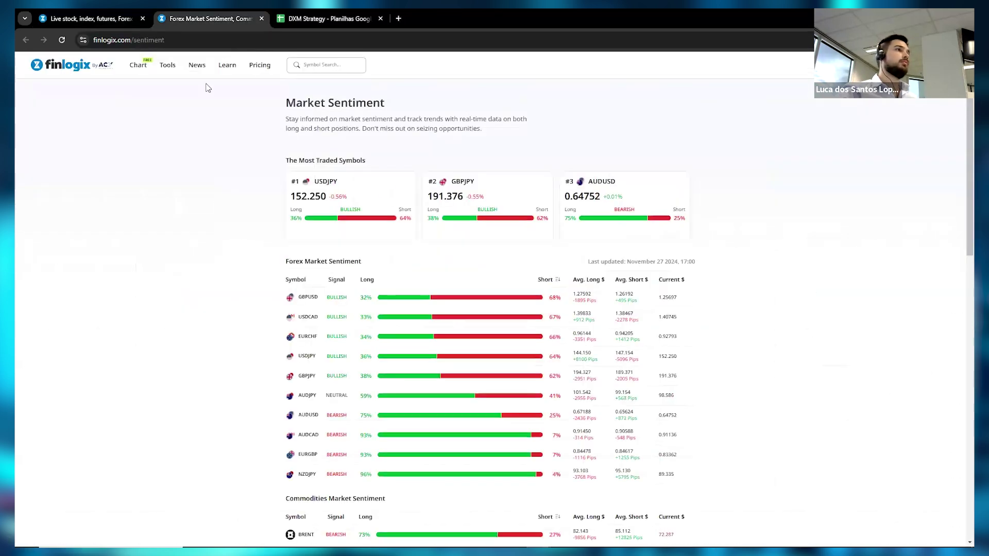
left_click(301, 20)
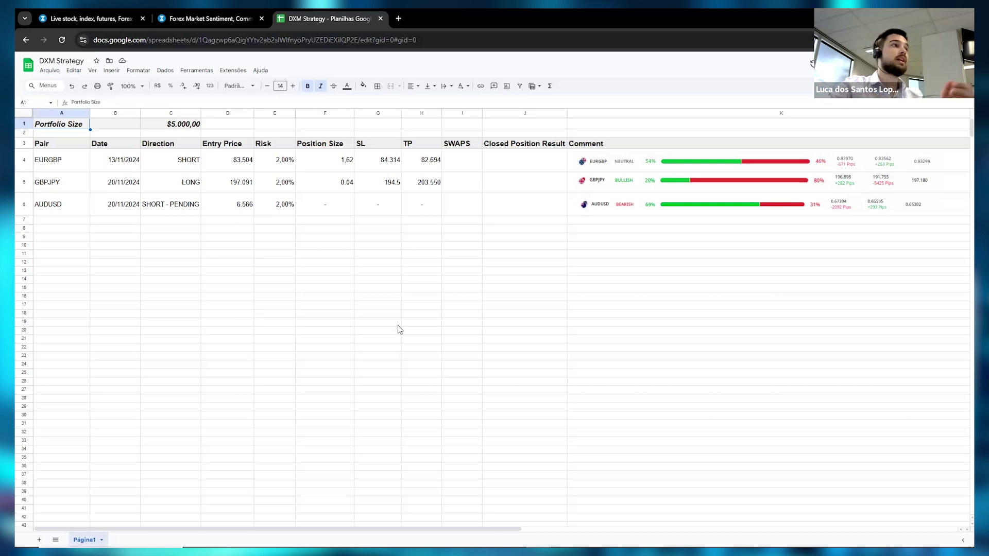
left_click(812, 63)
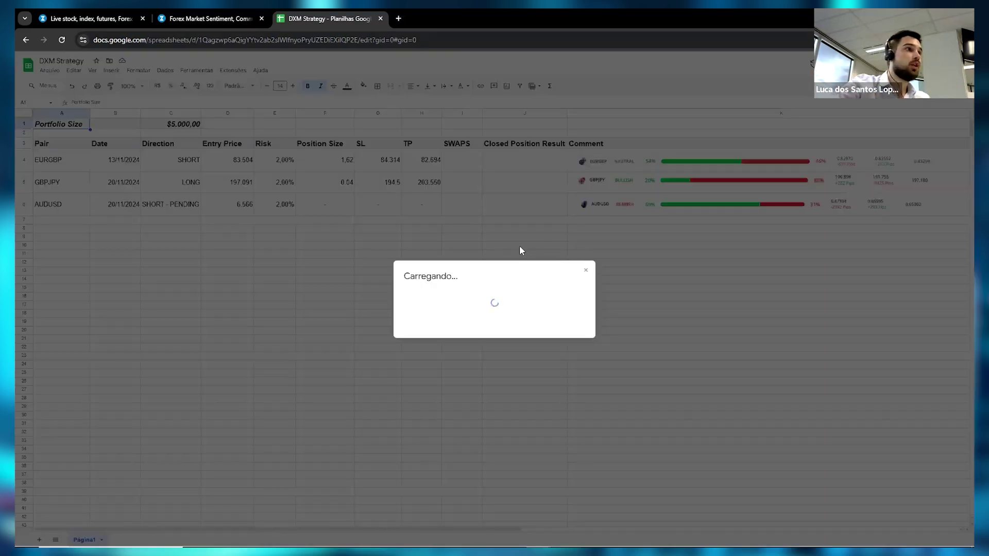
left_click(433, 365)
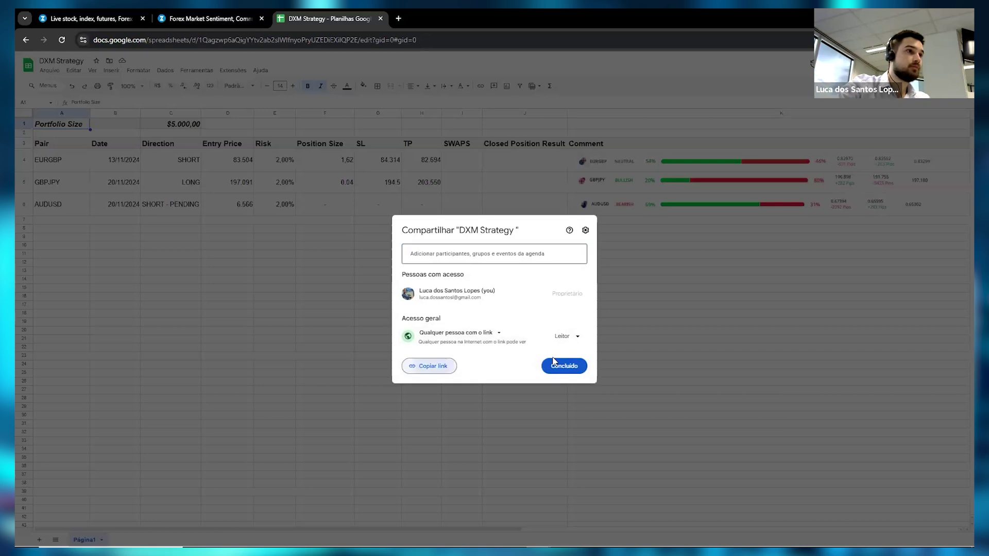
left_click(564, 366)
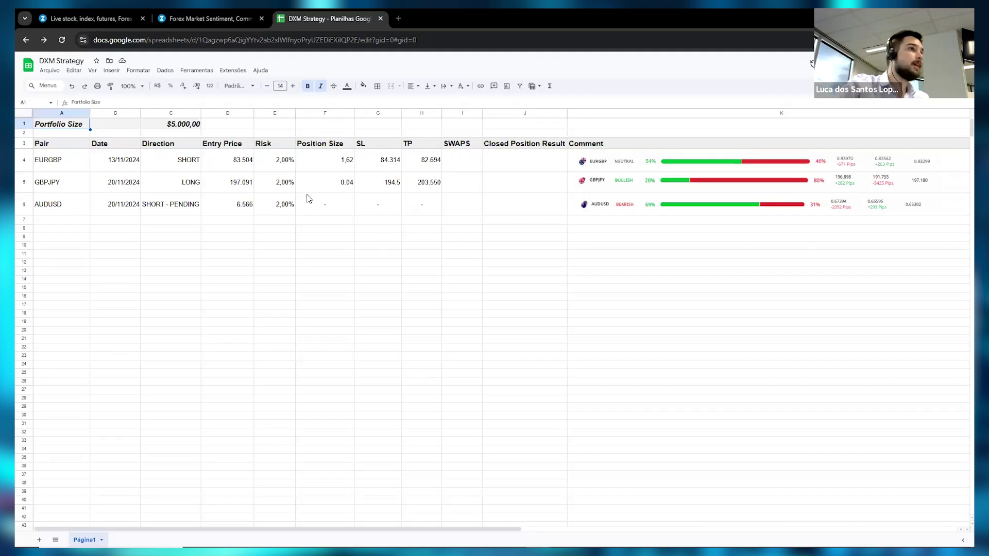
Examine the EURGBP and GBPJPY trade dates against the system calendar, and review the EURGBP row's trade details
left_click(325, 357)
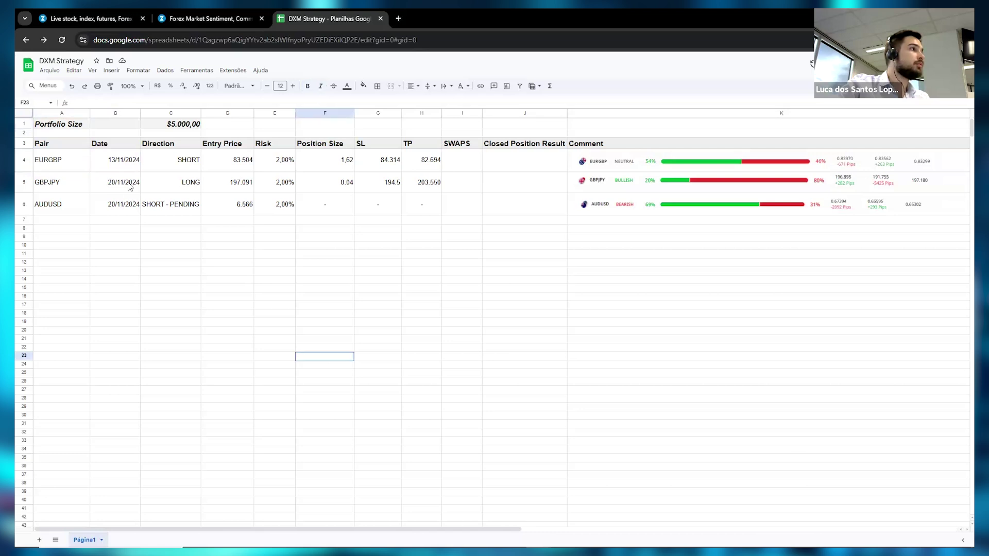
left_click(124, 162)
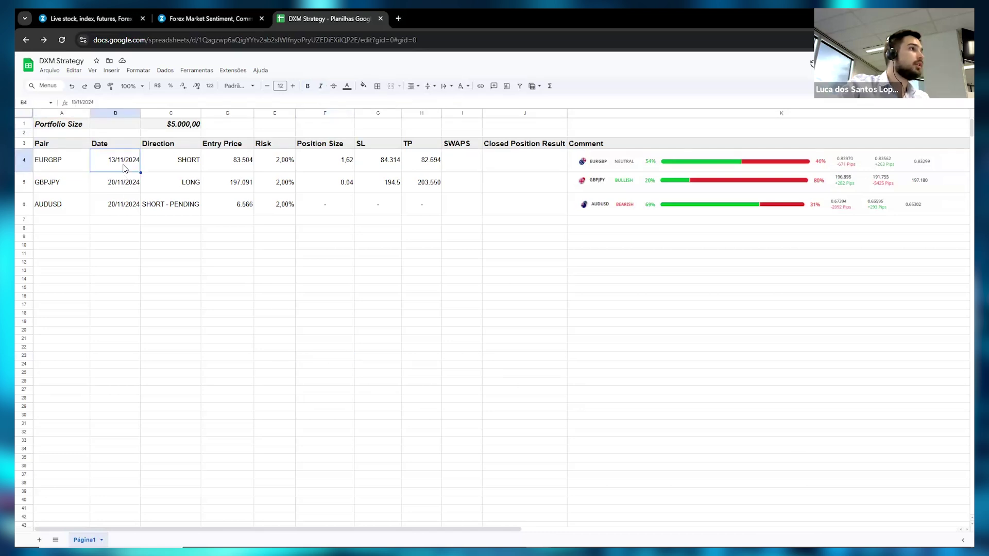
left_click(108, 189)
left_click(116, 162)
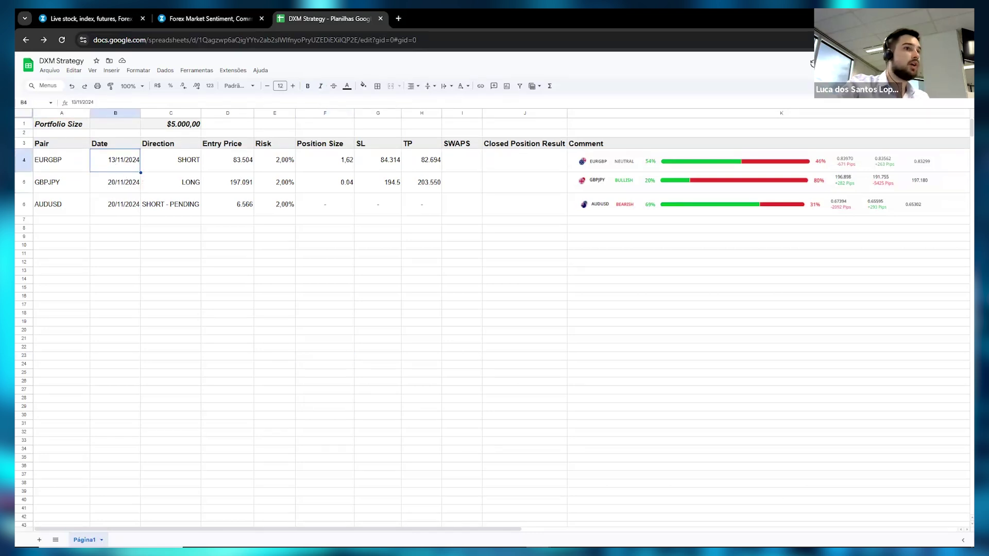
left_click(930, 538)
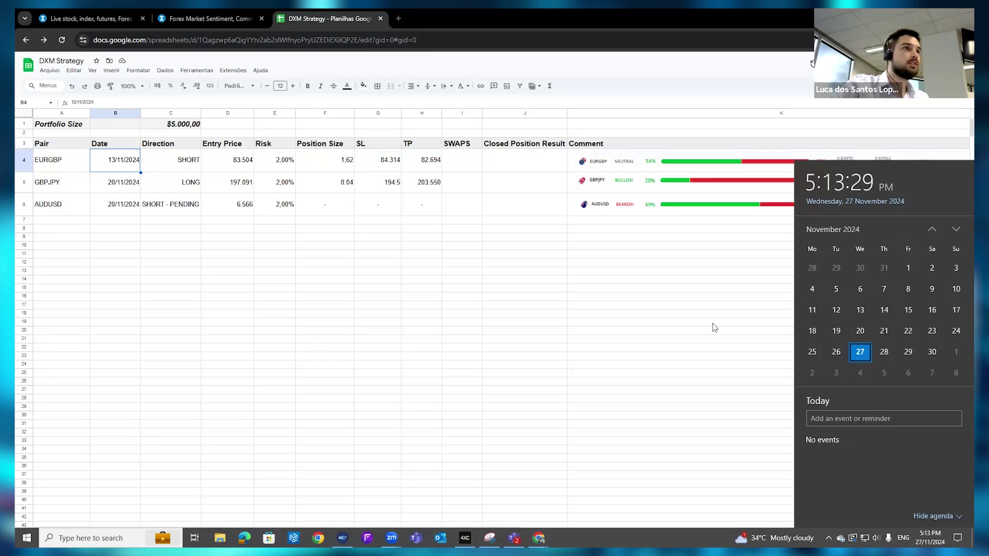
left_click(453, 255)
left_click_drag(60, 165, 496, 170)
left_click(561, 317)
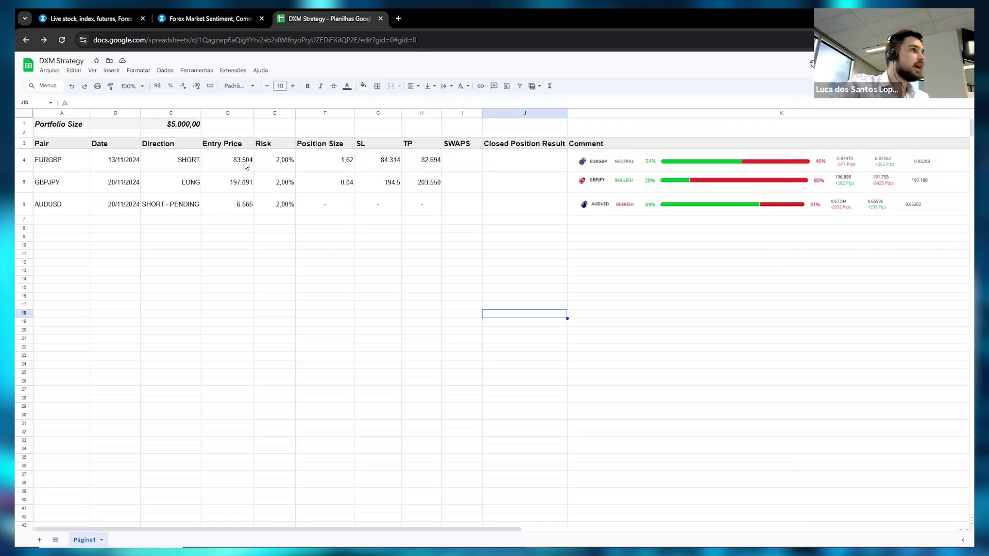
Draw a horizontal ray on the EUR/GBP chart at about 0.83523, starting on the mid-November rise
left_click(175, 19)
left_click(85, 20)
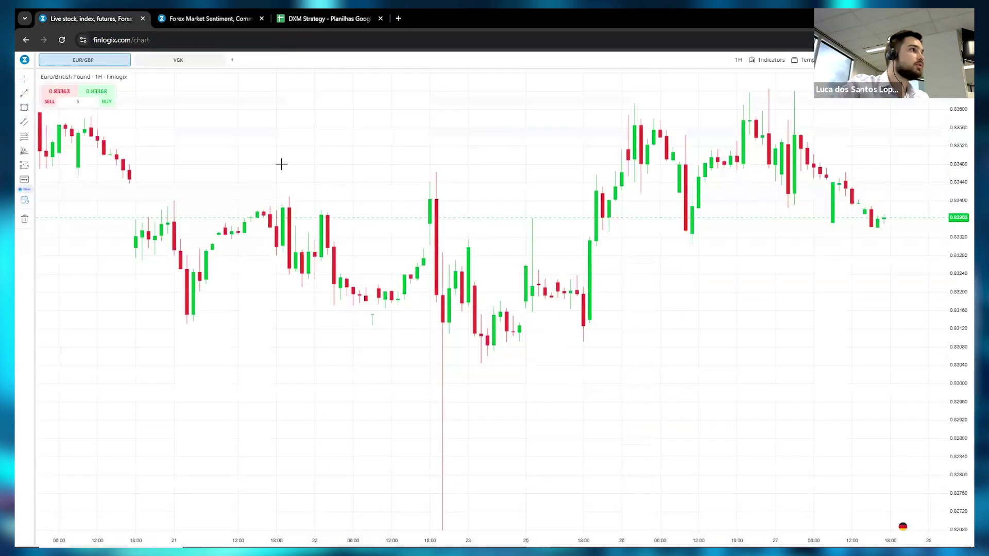
scroll(446, 220, "down", 10)
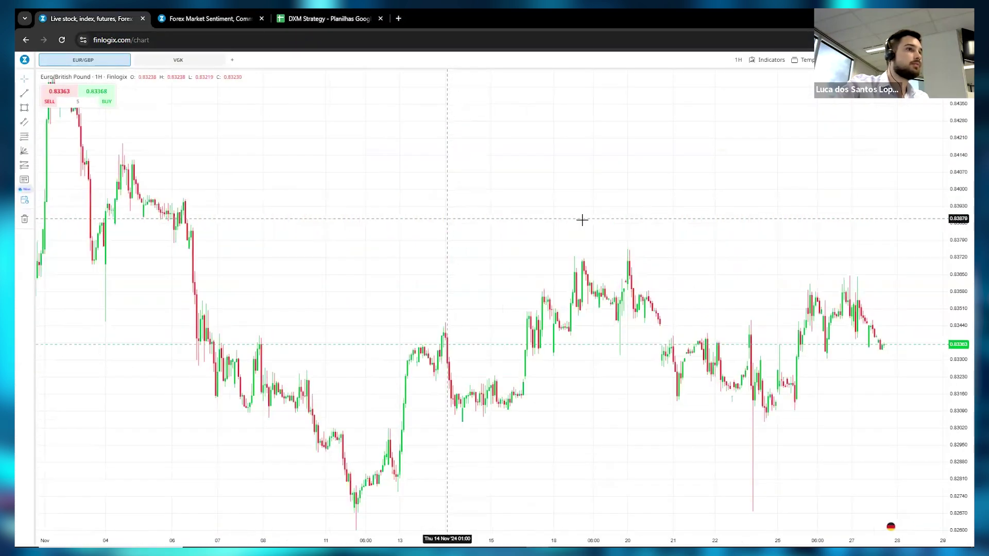
scroll(544, 220, "up", 8)
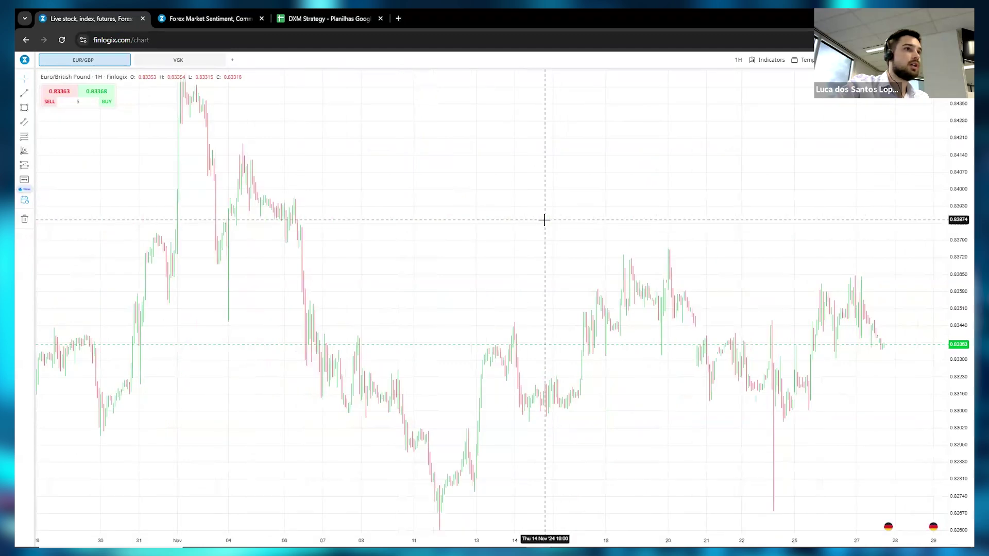
left_click(35, 94)
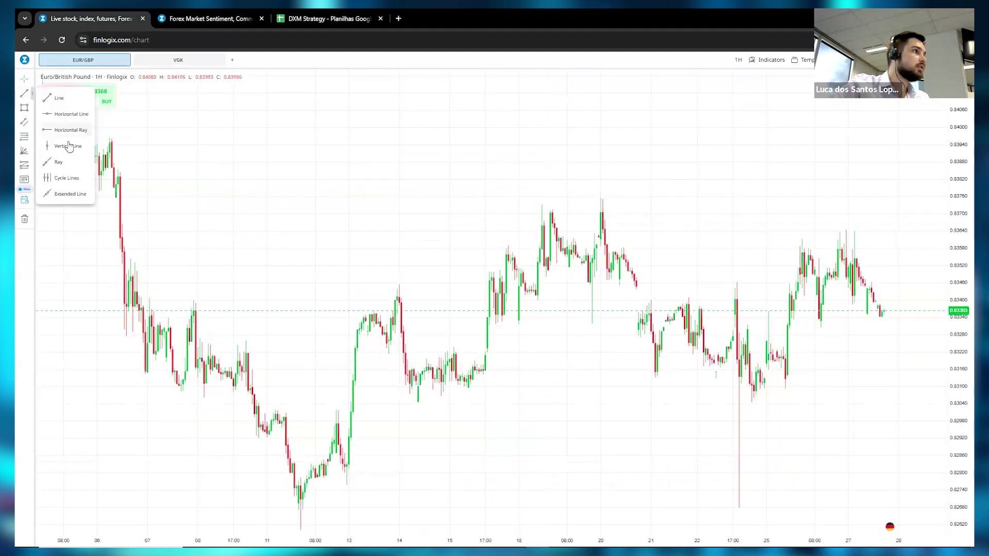
left_click(67, 128)
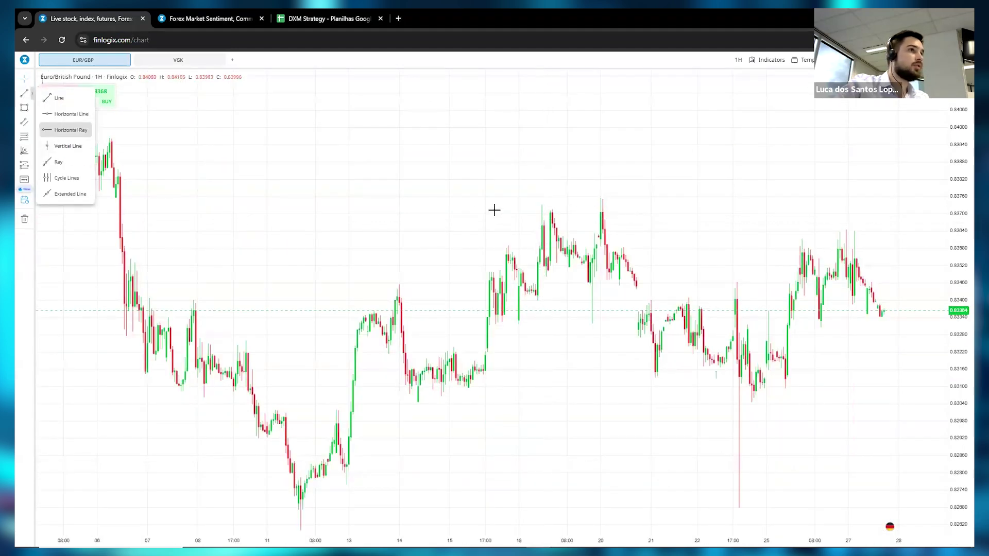
left_click(485, 265)
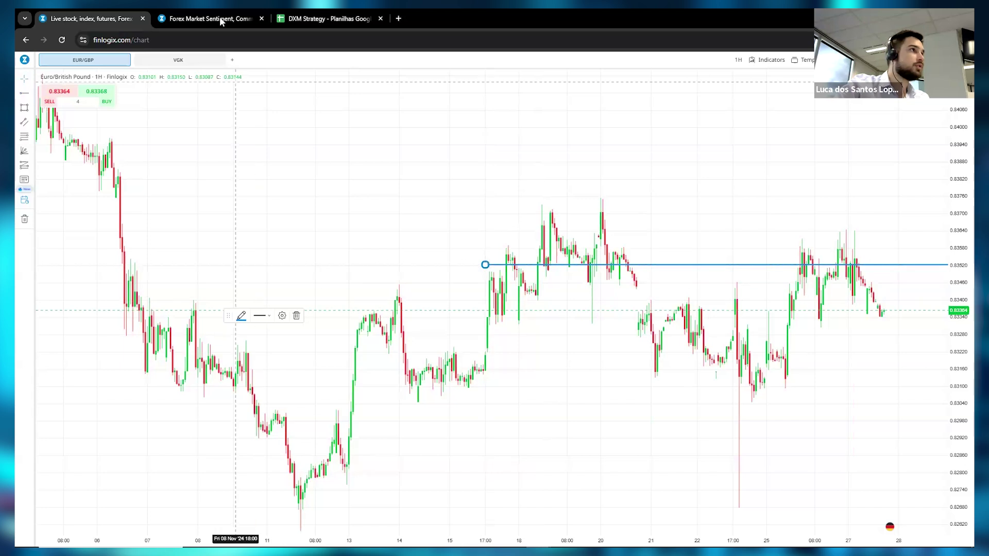
Set the horizontal ray's price to 0.83504, matching the EURGBP entry price in the DXM Strategy sheet
left_click(327, 19)
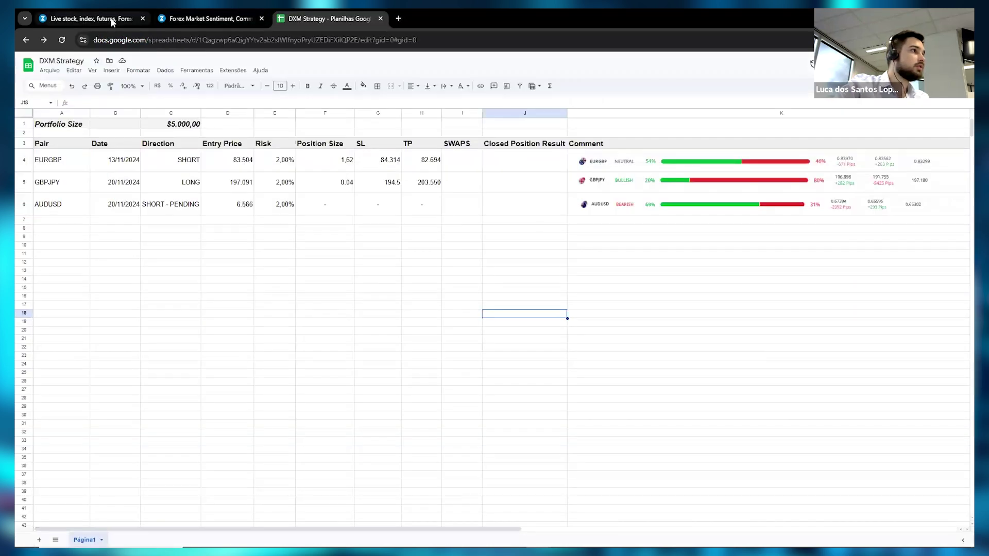
left_click(112, 20)
double_click(443, 263)
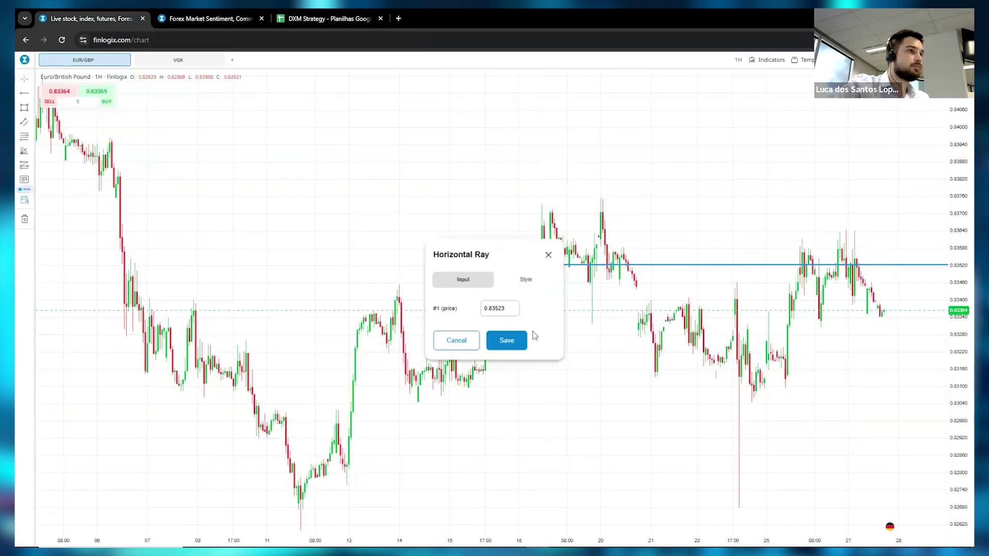
left_click(502, 308)
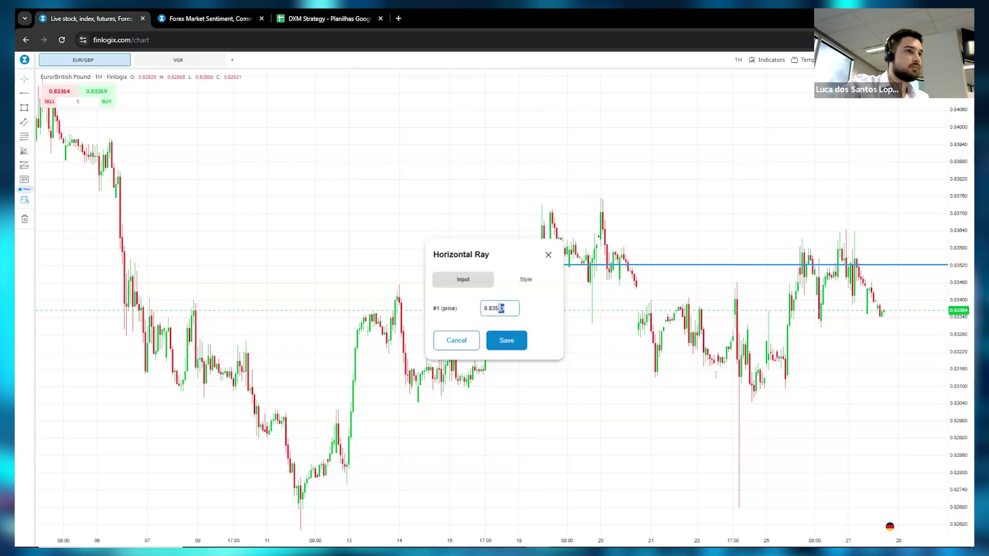
type("05")
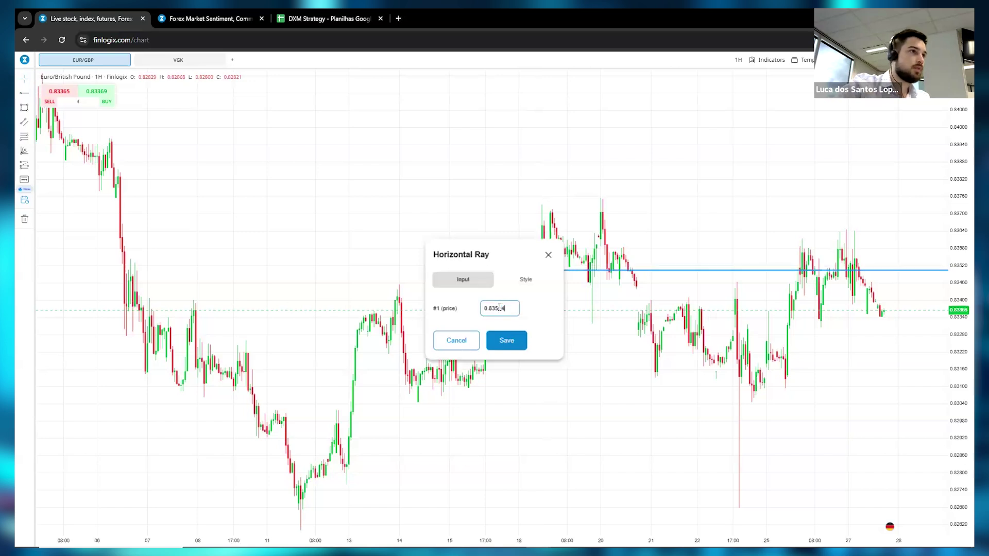
Change the horizontal ray's line colour to the near-black swatch 281A33 and save its settings
left_click(522, 279)
left_click(488, 300)
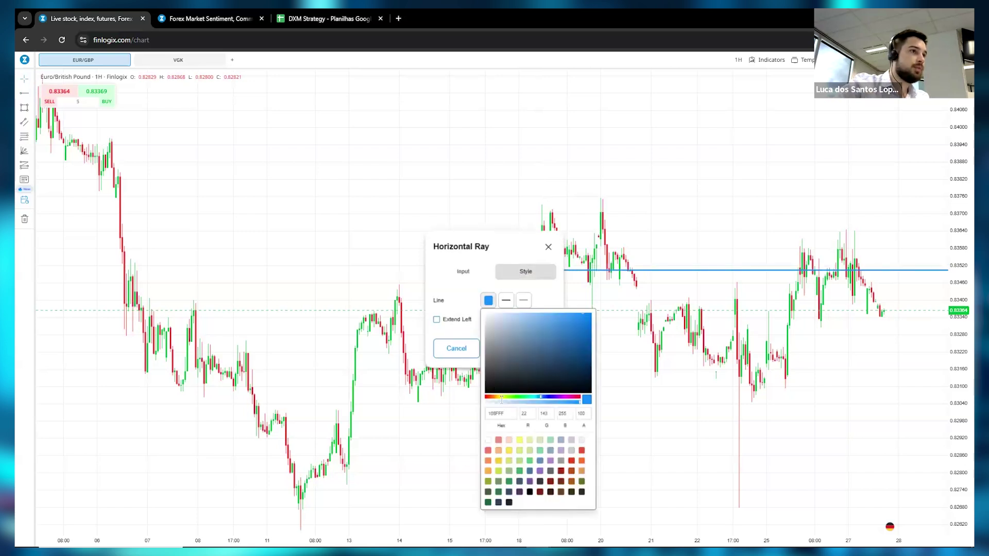
left_click(509, 502)
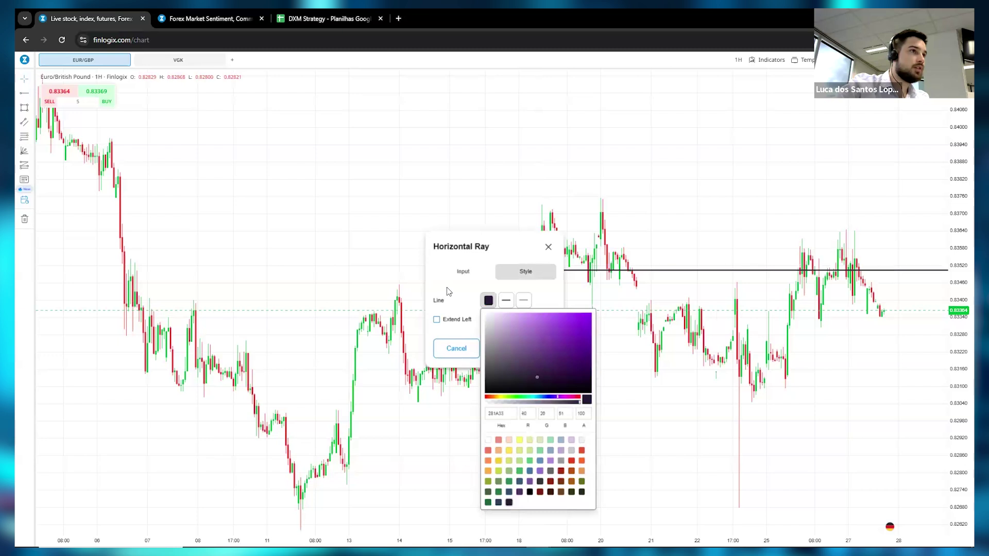
left_click(448, 288)
left_click(506, 349)
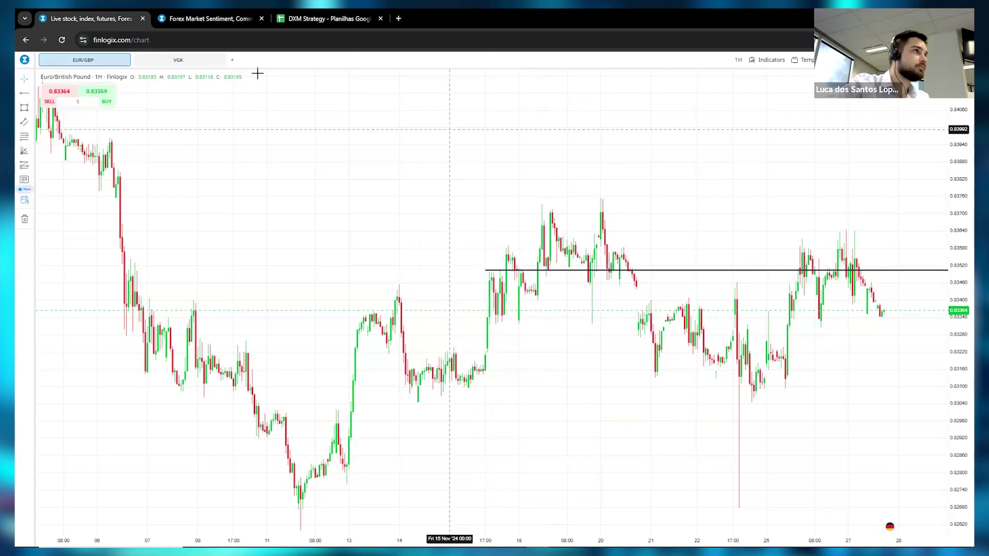
Draw a second horizontal ray above the mid-November prices and set its price to the EURGBP stop loss, 0.84314, from the DXM Strategy sheet
left_click(311, 21)
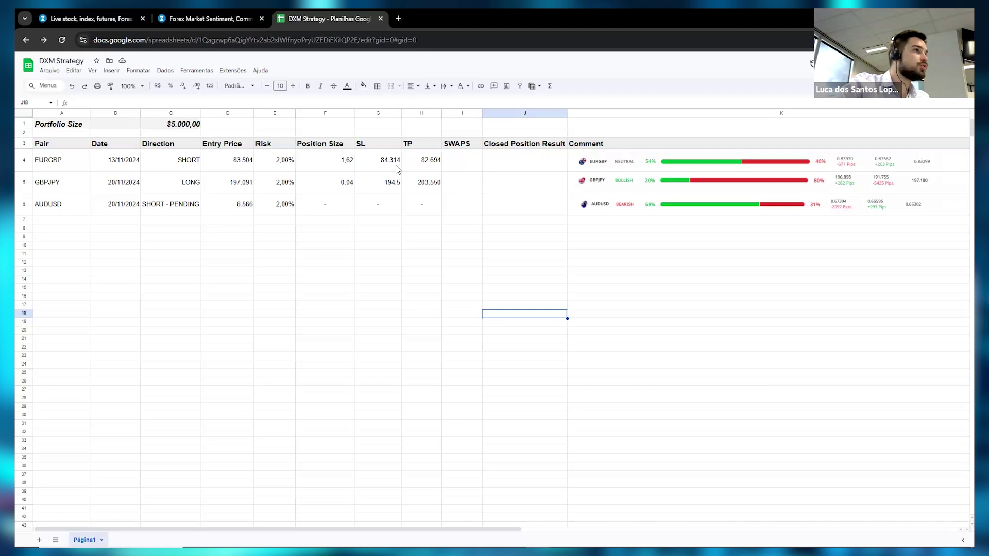
left_click(88, 20)
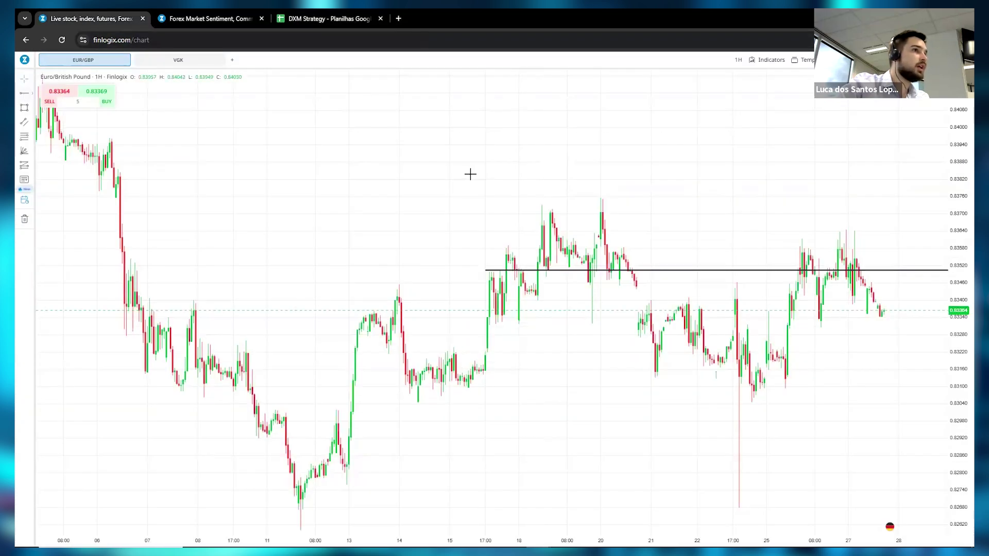
left_click(491, 178)
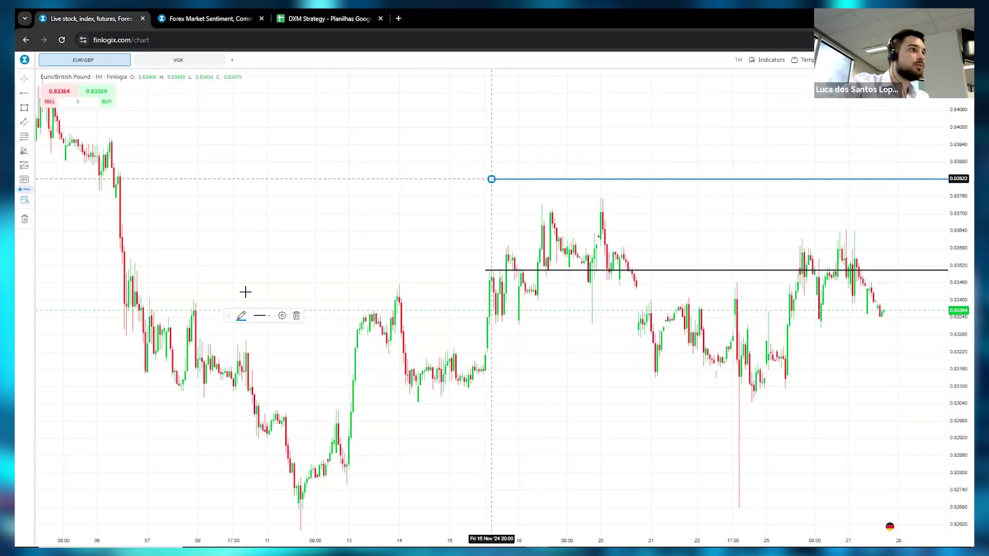
left_click(283, 316)
left_click_drag(504, 310, 494, 310)
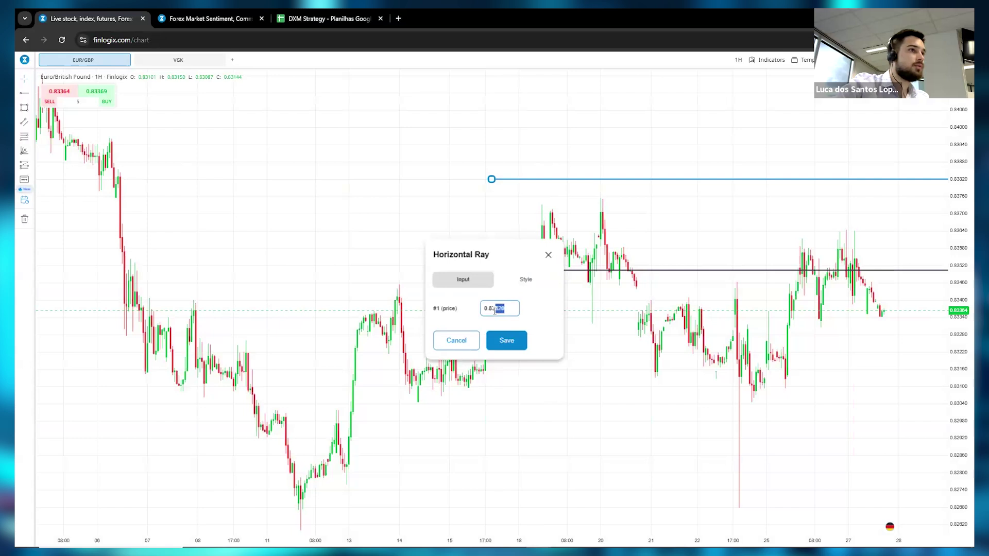
type("4314")
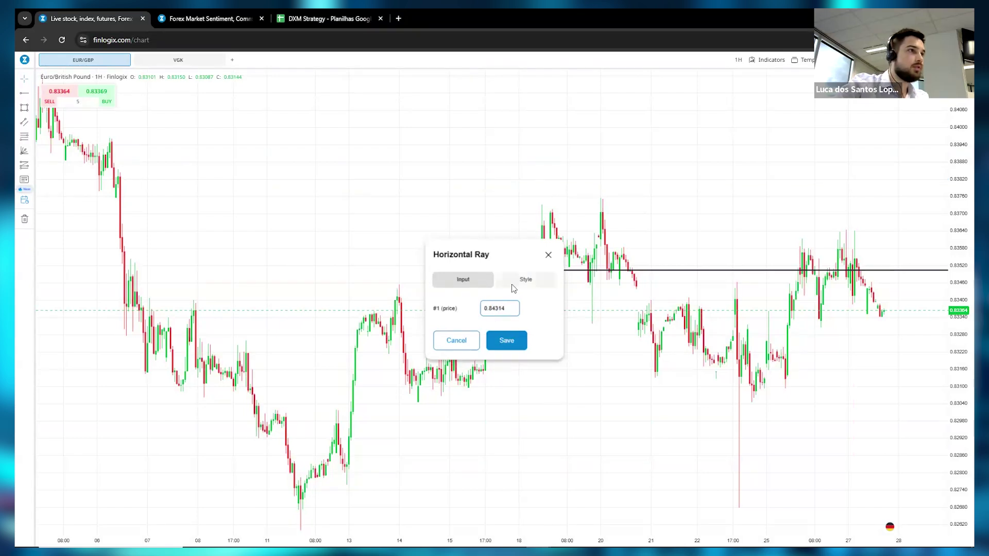
Change the stop-loss ray's line colour to a bright red swatch and save its settings
left_click(513, 281)
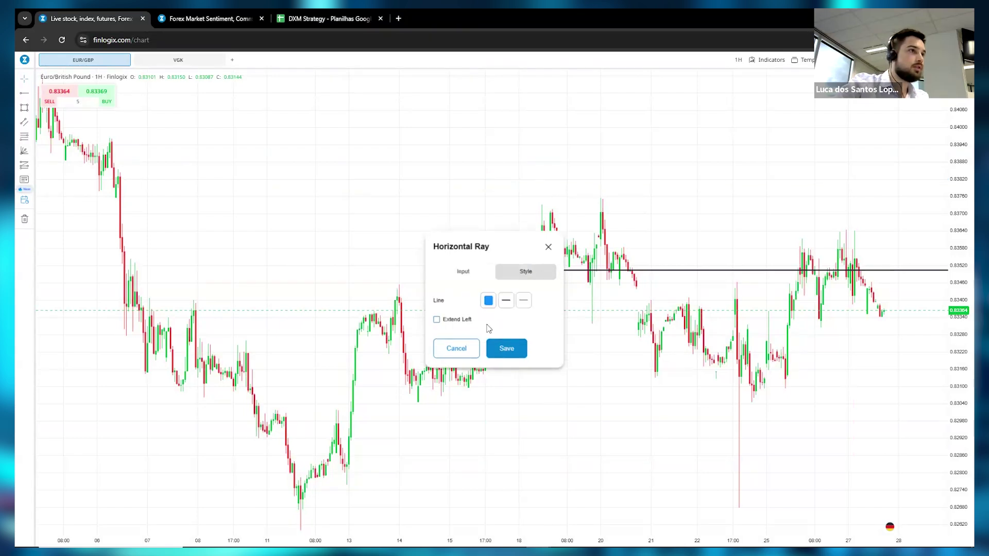
left_click(489, 308)
left_click(572, 460)
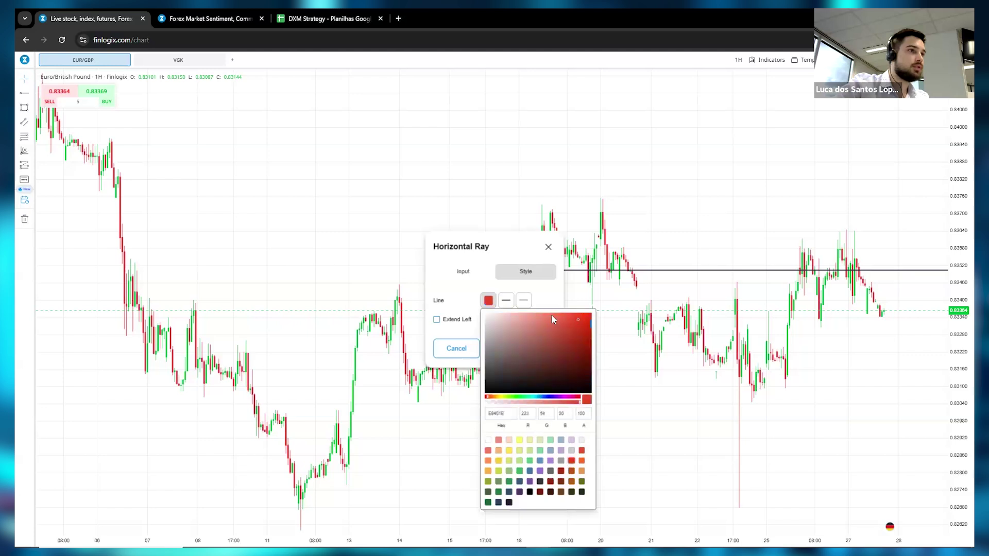
left_click(521, 347)
scroll(762, 203, "down", 3)
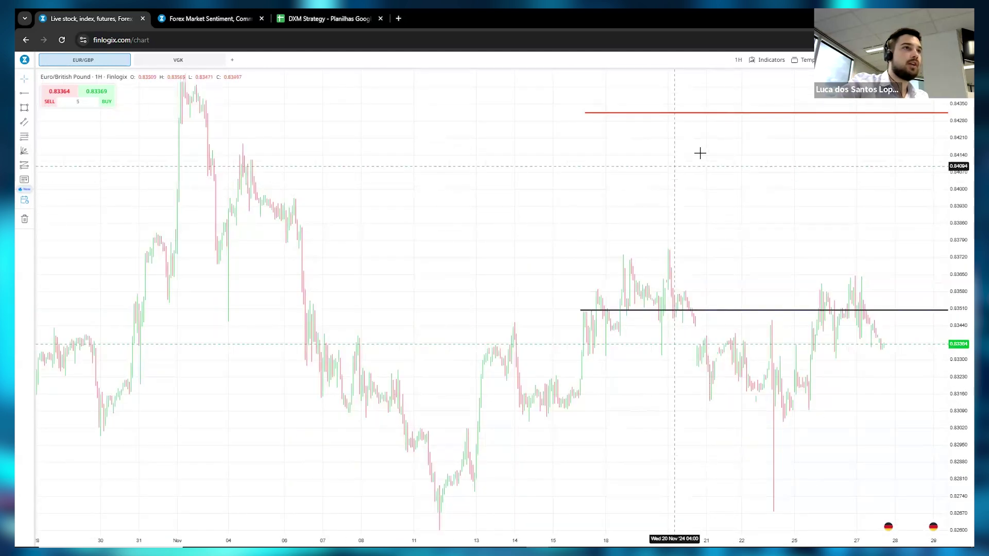
Draw a third horizontal ray below the entry line and set its price to the EURGBP take profit, 0.82694, from the DXM Strategy sheet
left_click(198, 19)
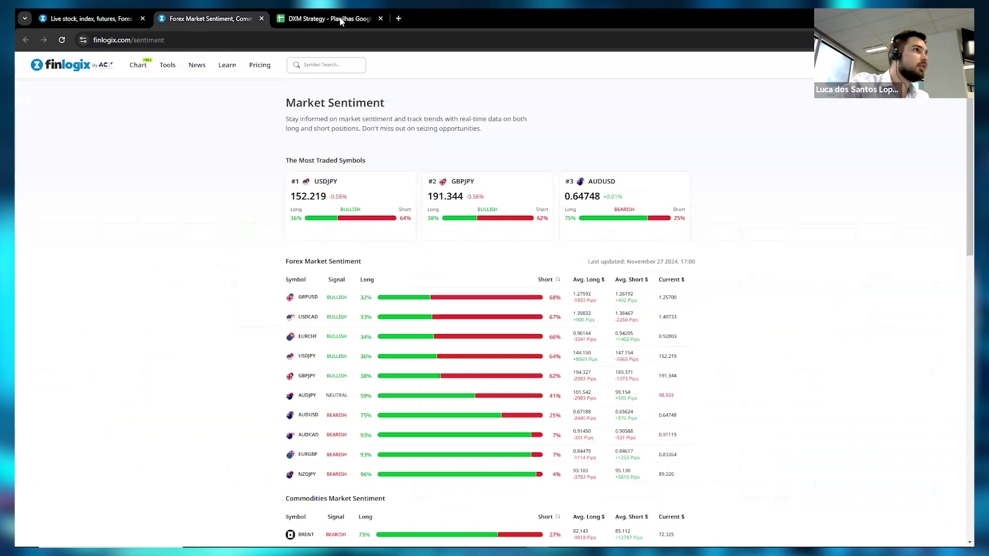
left_click(342, 20)
left_click(437, 165)
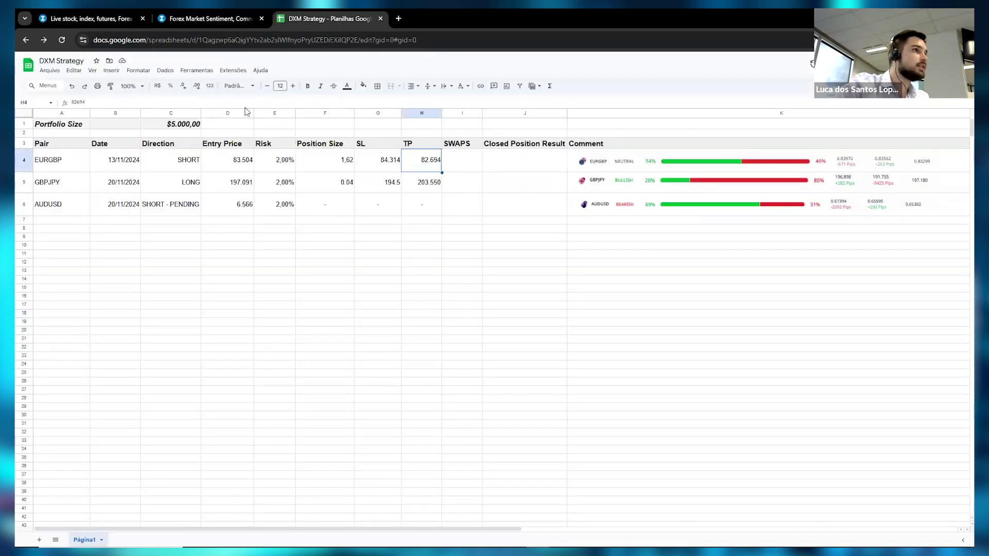
left_click(66, 21)
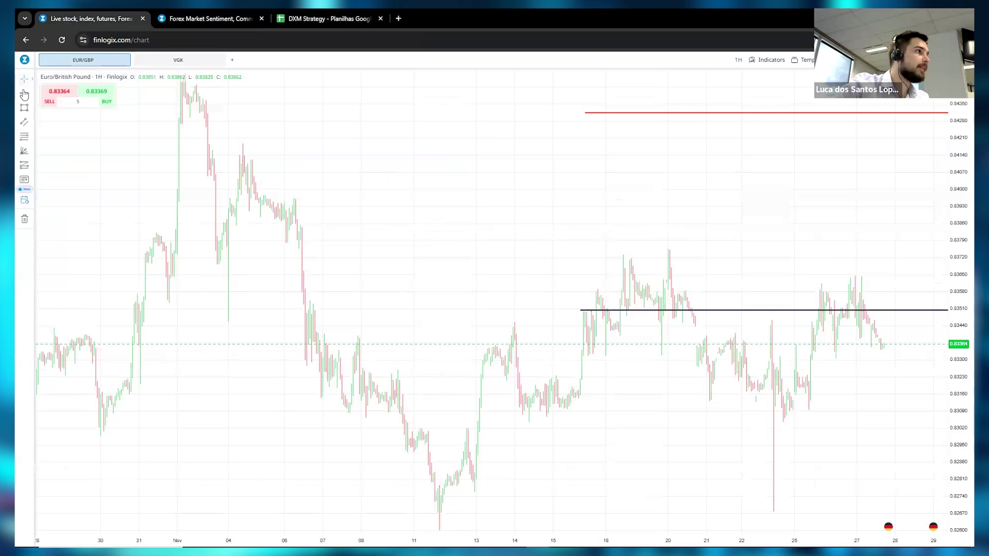
left_click(579, 486)
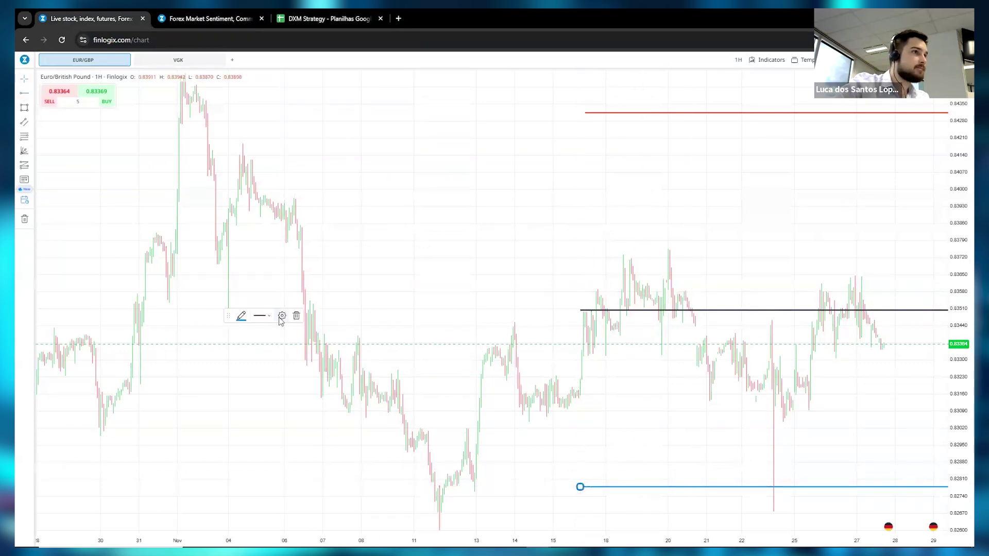
left_click_drag(505, 309, 496, 309)
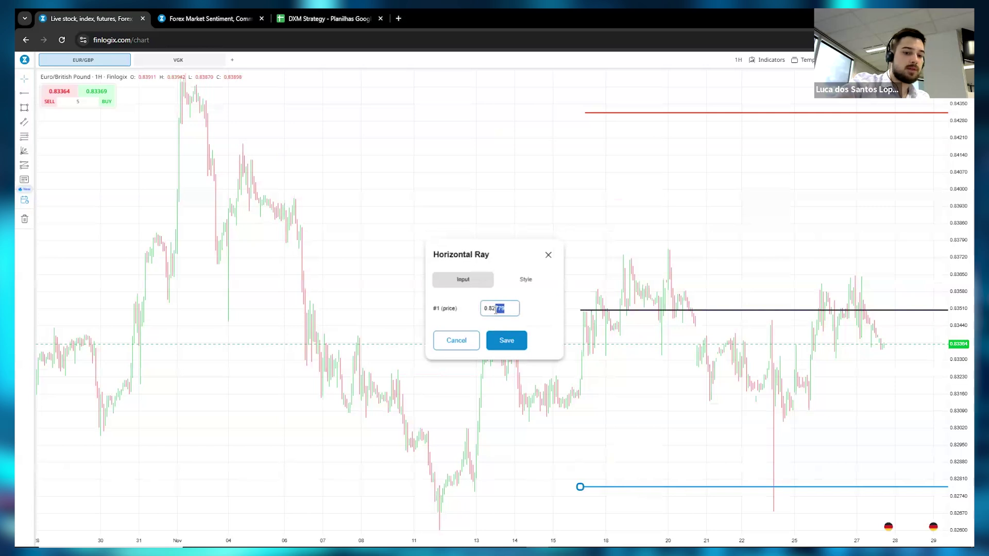
type("95")
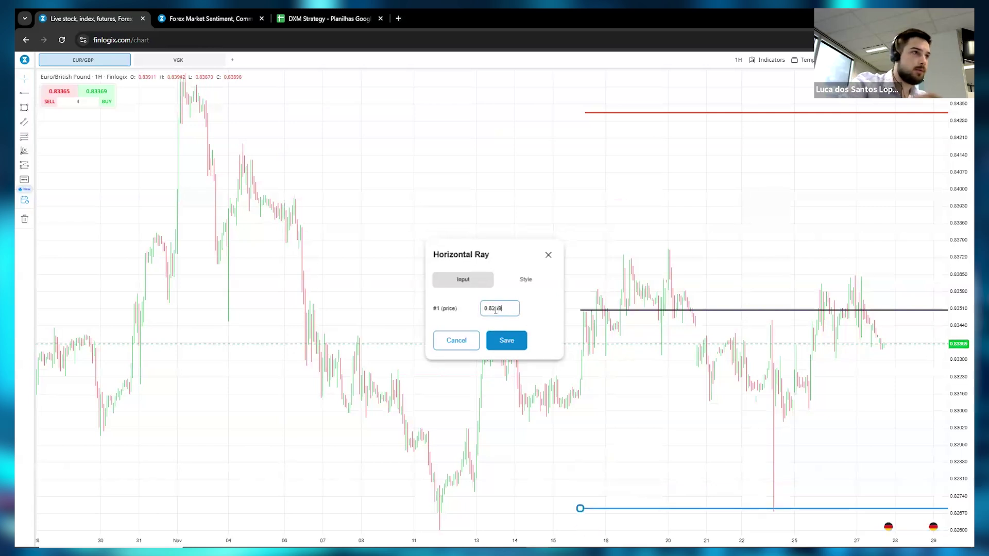
Change the take-profit ray's line colour to the green swatch 3CB15F and save its settings
left_click(525, 280)
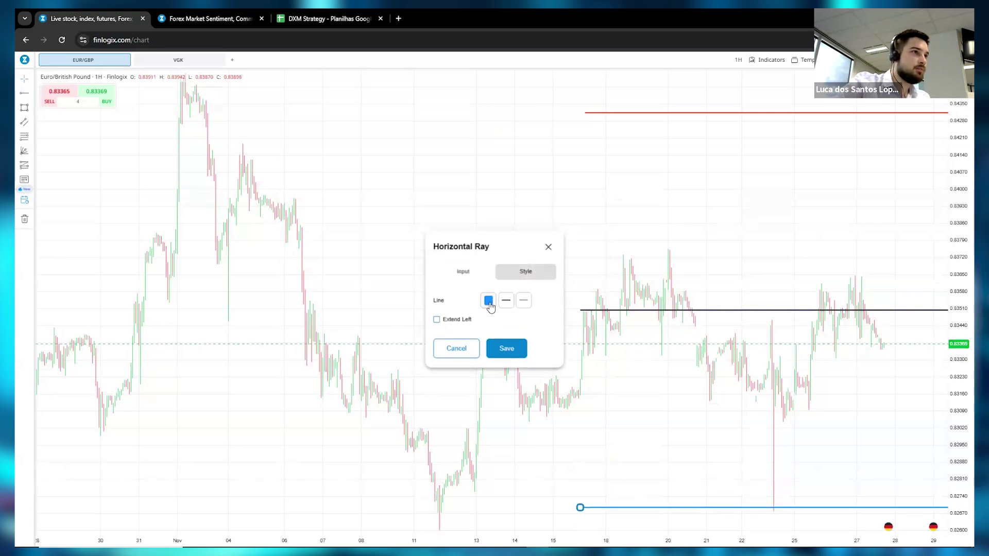
left_click(488, 300)
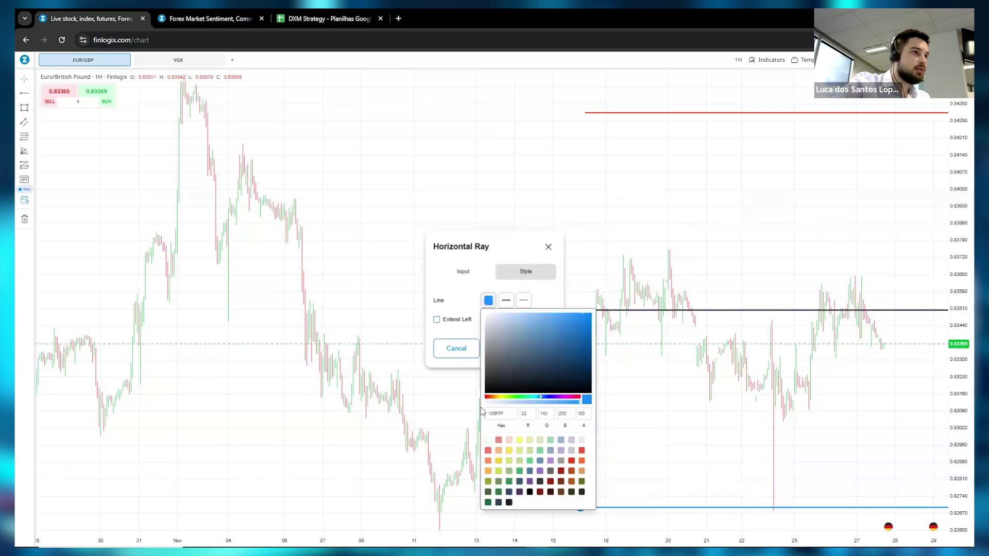
left_click(519, 472)
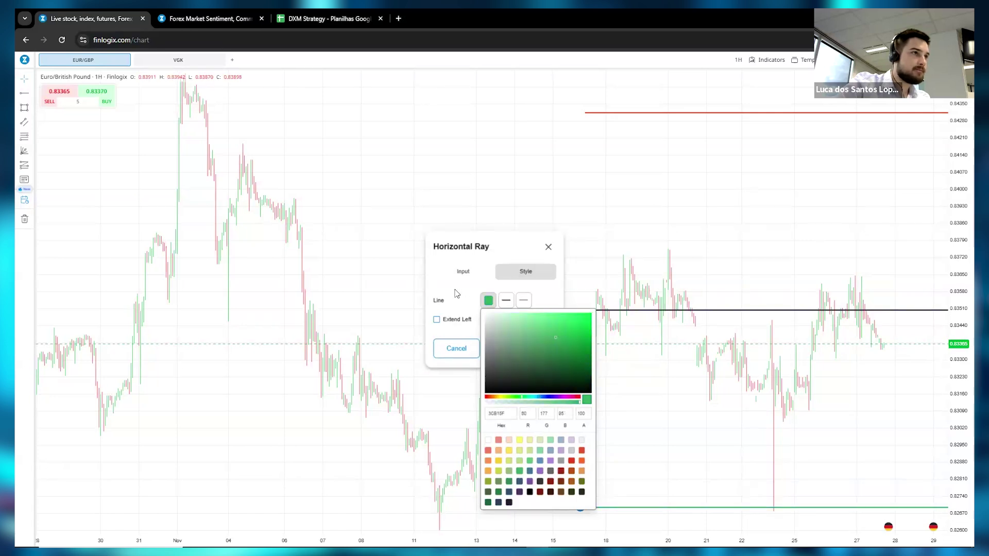
left_click(488, 300)
left_click(505, 347)
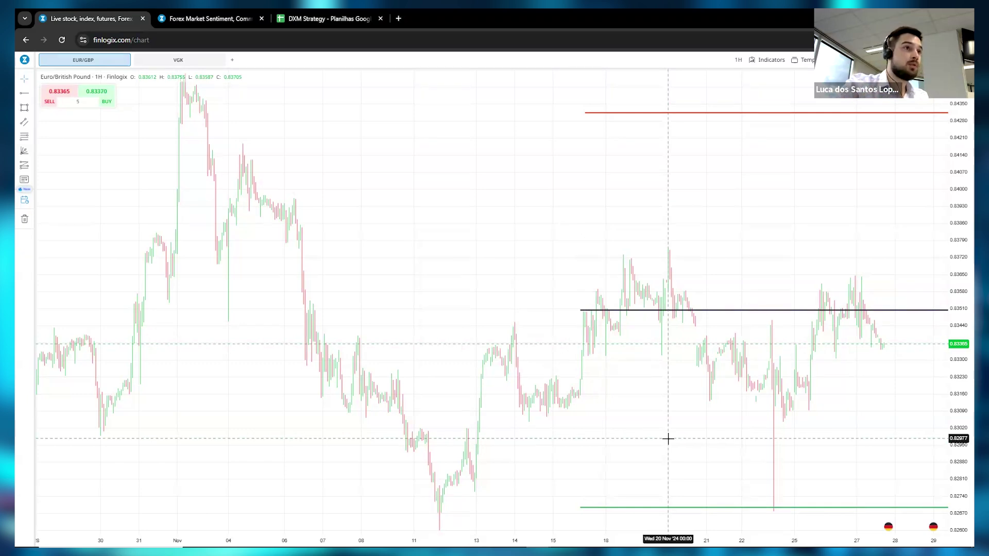
Examine the 22 November drop against the take-profit ray, and review the EURGBP row's risk, position size and SWAPS cells in the DXM Strategy sheet
scroll(668, 438, "up", 3)
left_click_drag(668, 439, 598, 437)
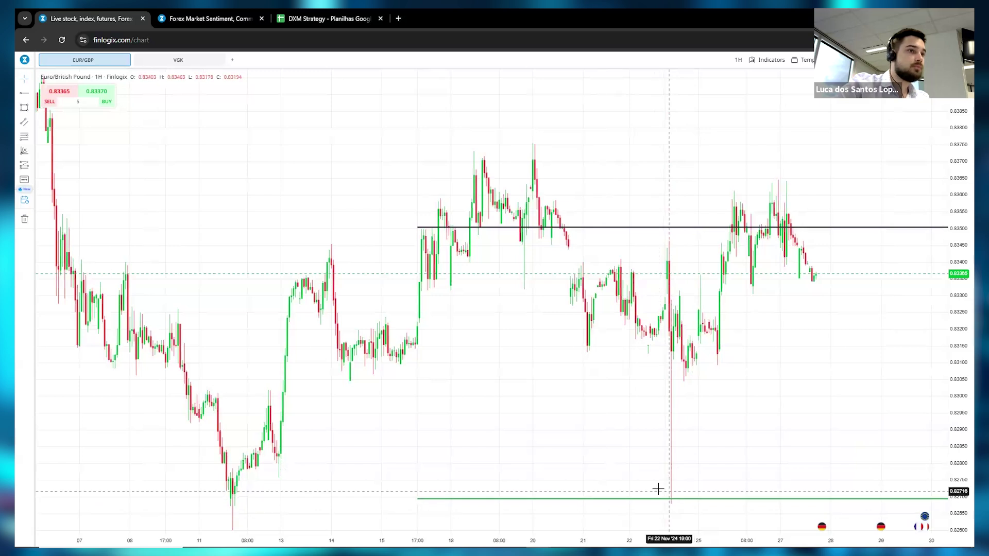
left_click(301, 18)
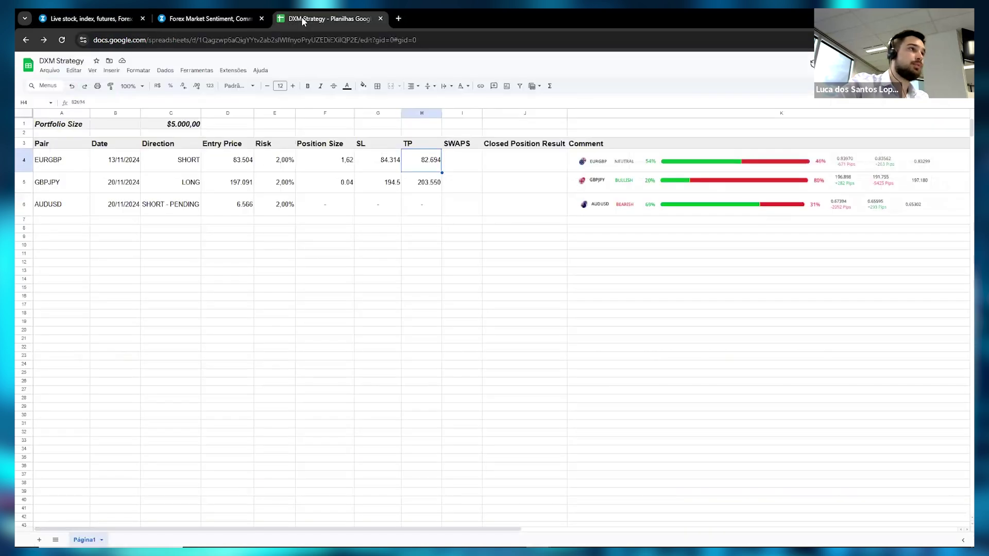
left_click(283, 162)
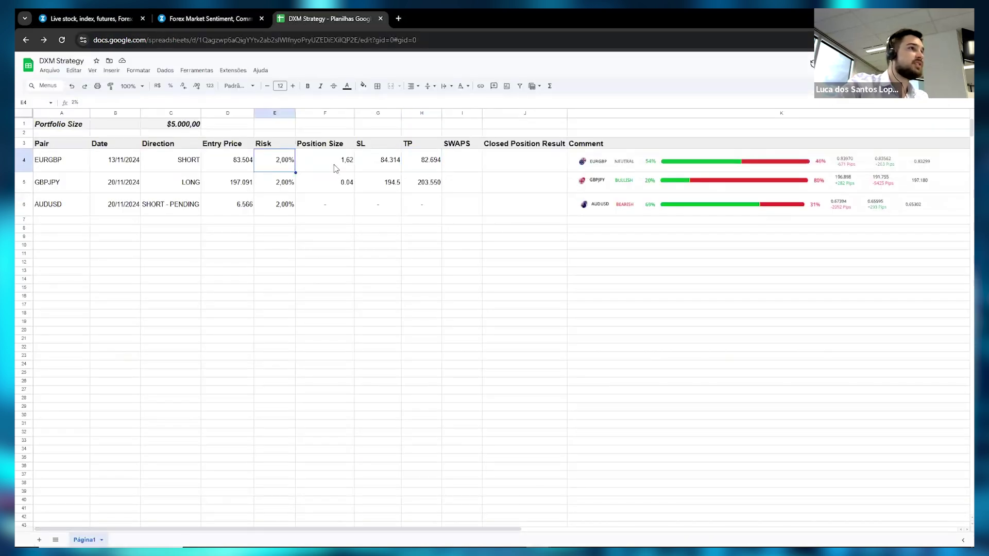
left_click(467, 162)
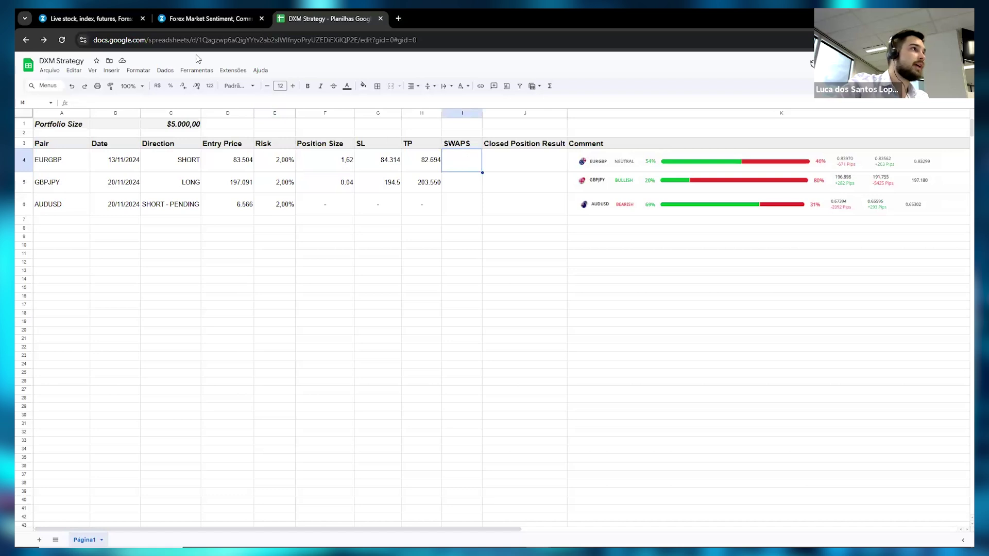
left_click(115, 20)
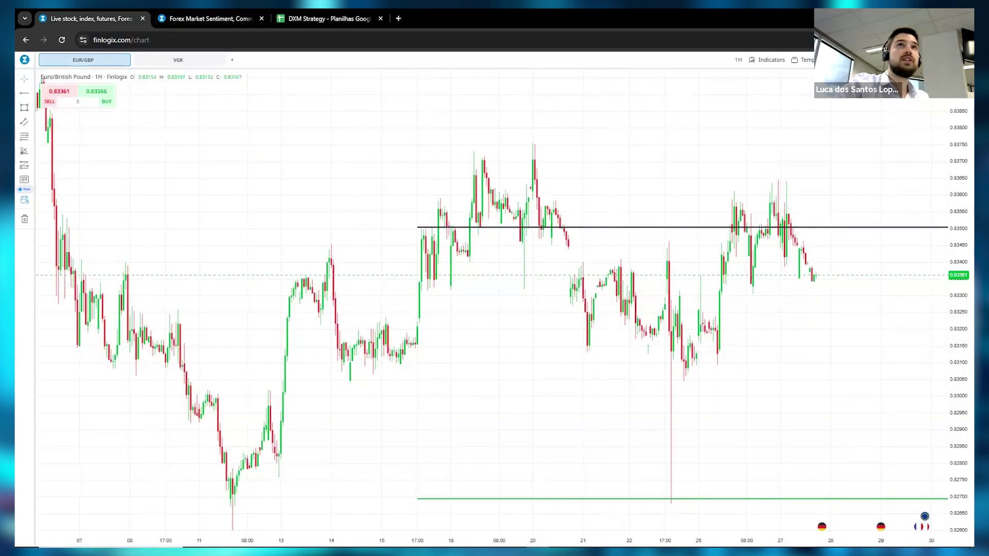
key("alt+Tab")
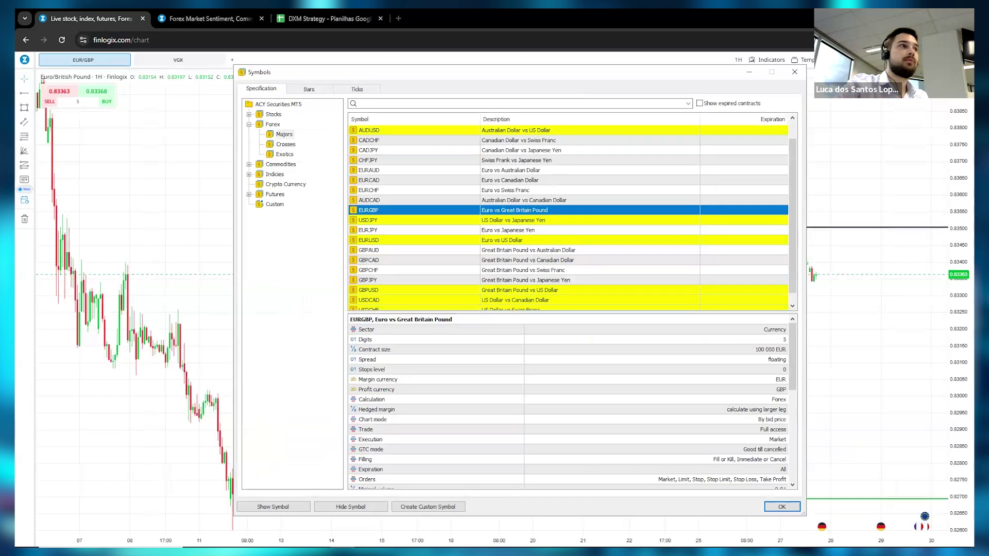
left_click(376, 103)
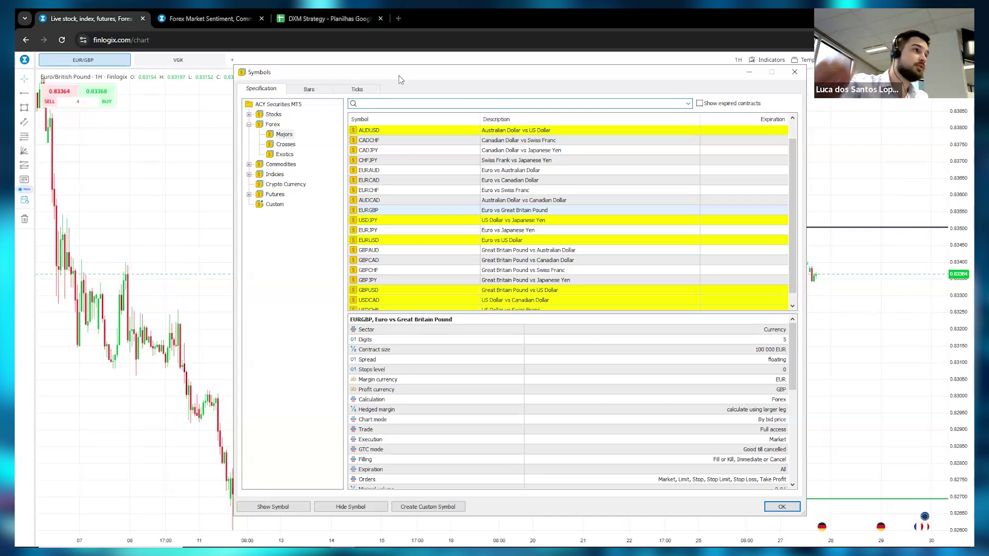
left_click_drag(375, 78, 334, 74)
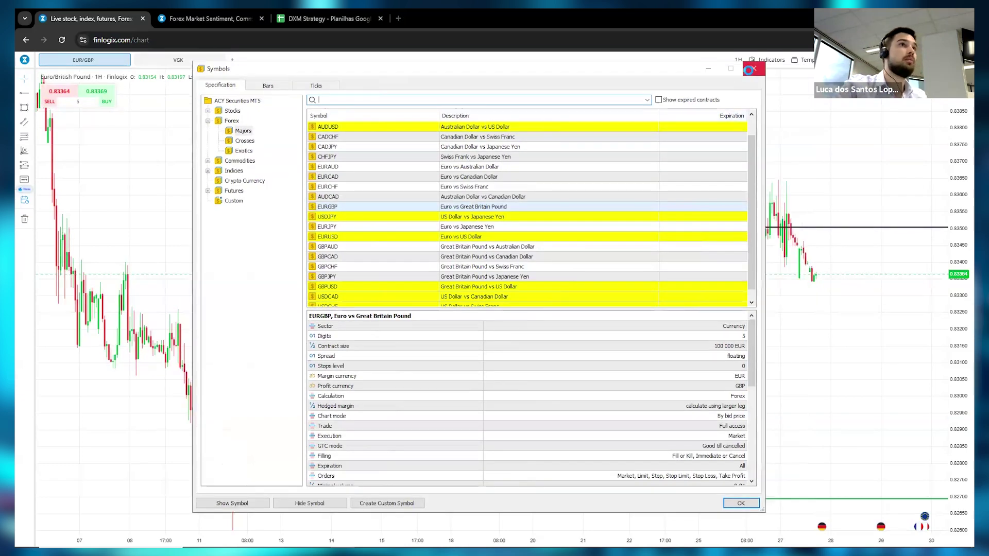
left_click(755, 69)
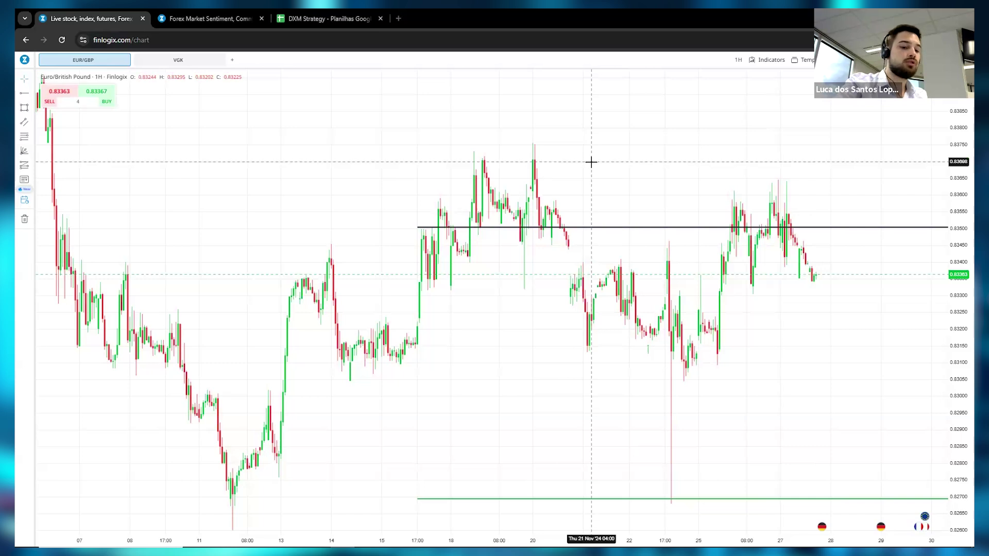
Open the MetaTrader 5 Symbols window, search for eurgbp, and examine the short swap in the pair's specification
key("ctrl+u")
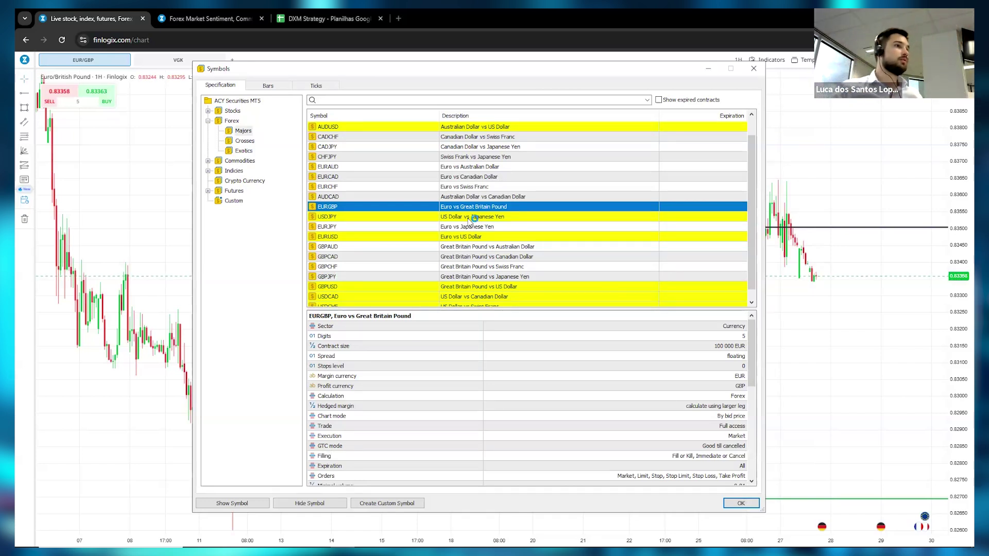
left_click(381, 101)
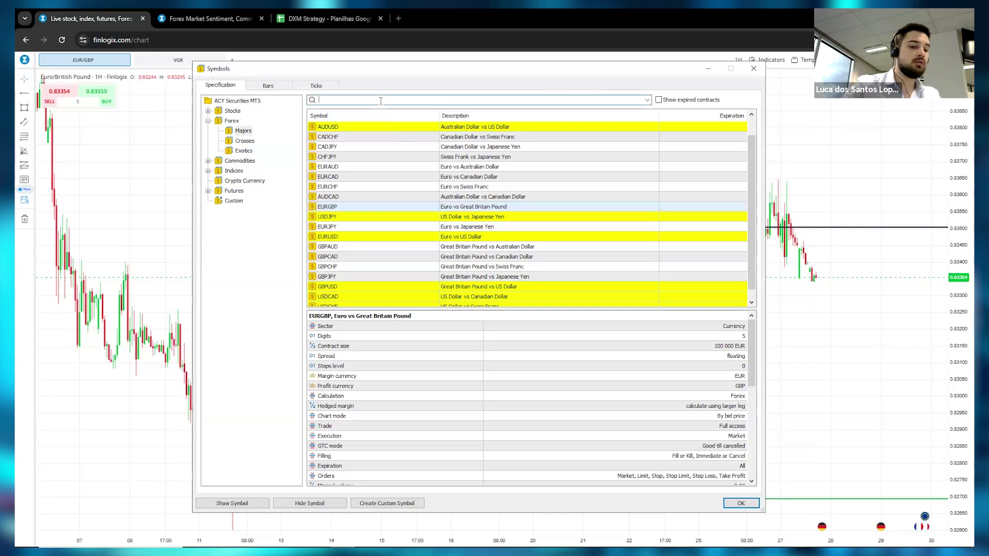
type("eurgbp")
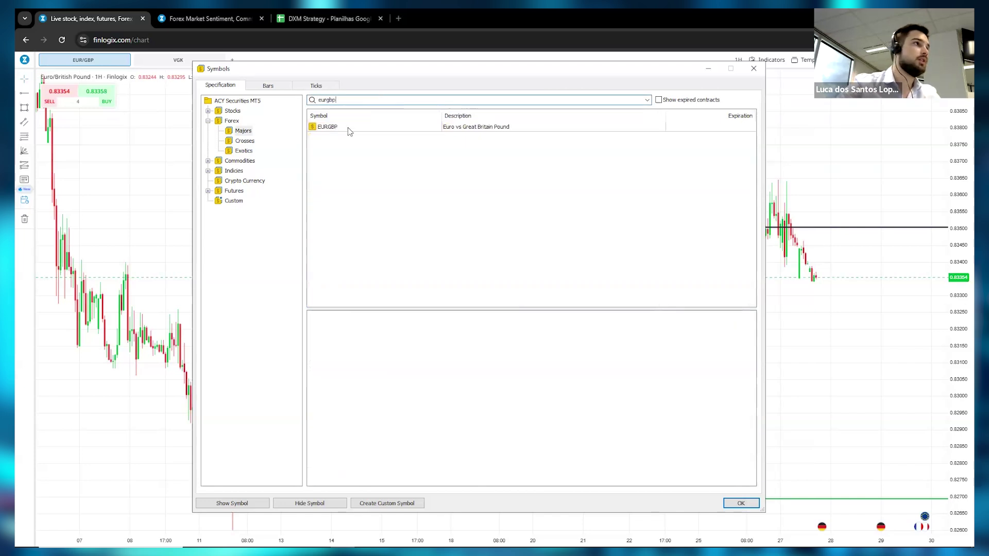
left_click(340, 129)
scroll(634, 391, "down", 5)
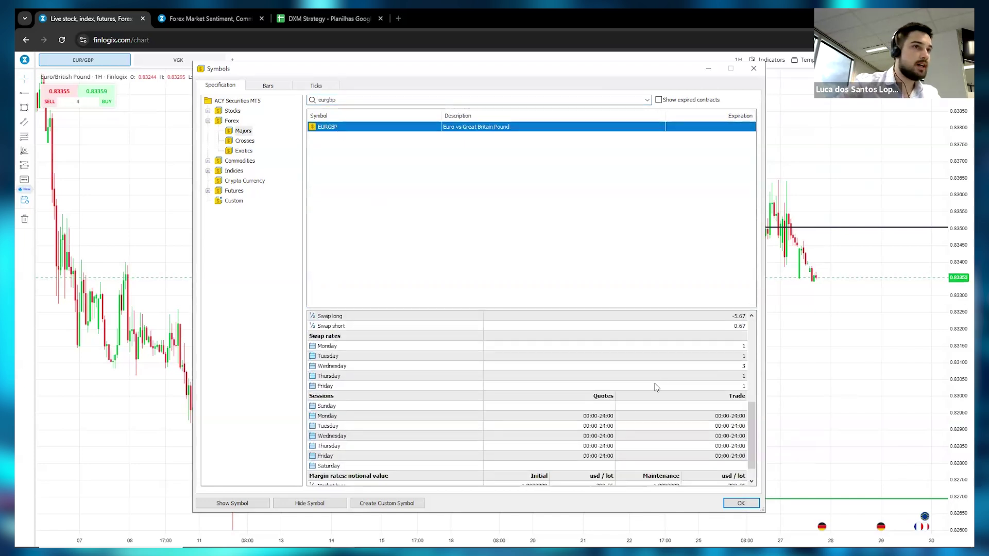
left_click(691, 326)
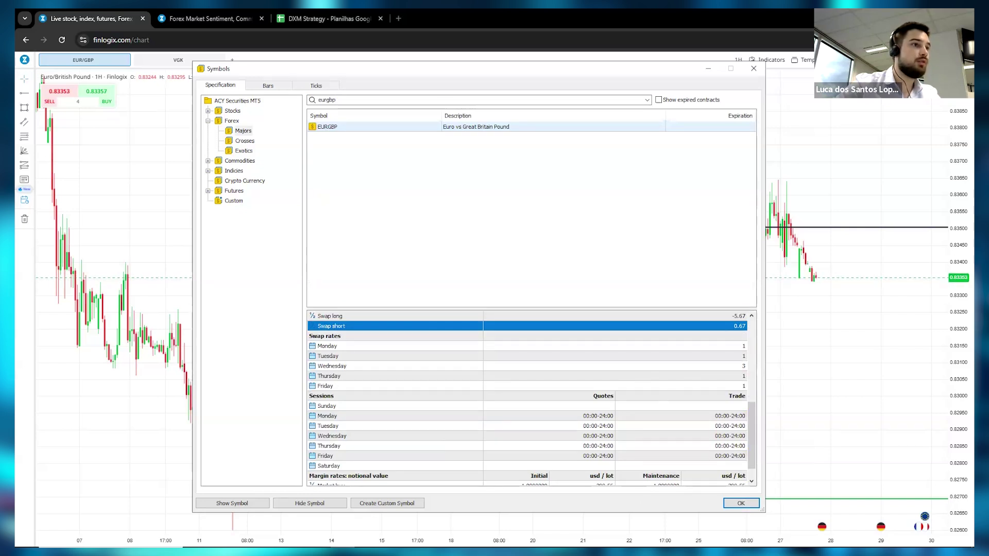
left_click(91, 537)
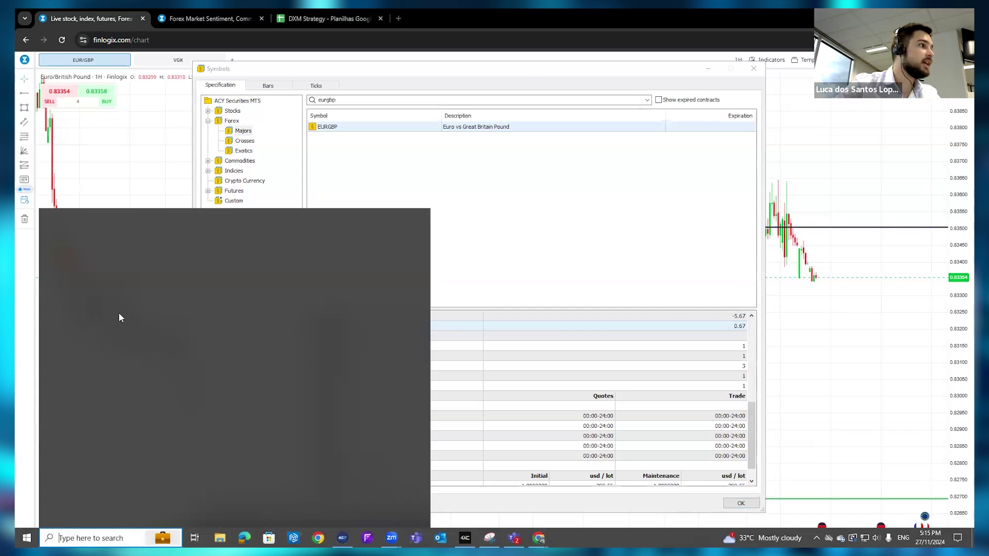
left_click(114, 301)
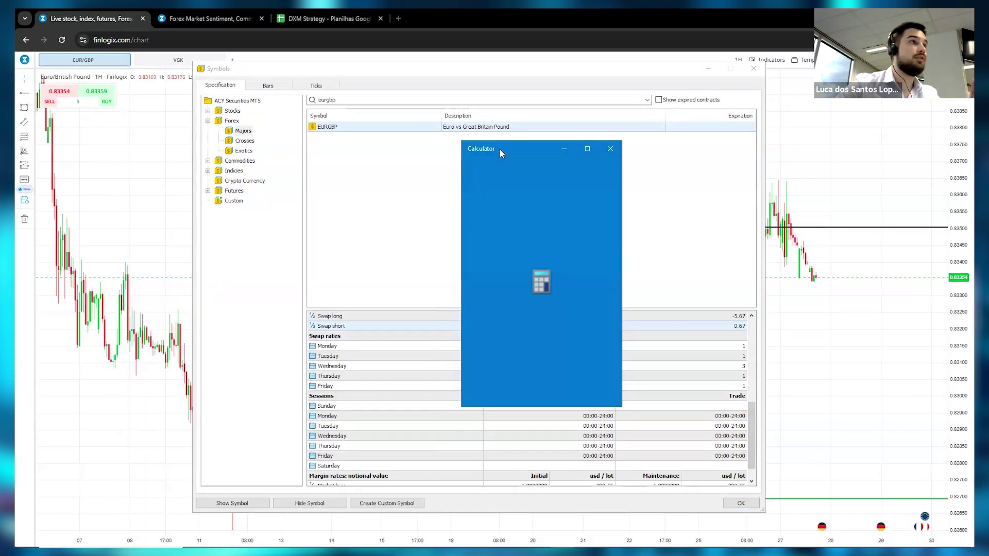
left_click(610, 148)
Return to the DXM Strategy sheet and select the EURGBP position size cell to read its lot size
left_click(708, 69)
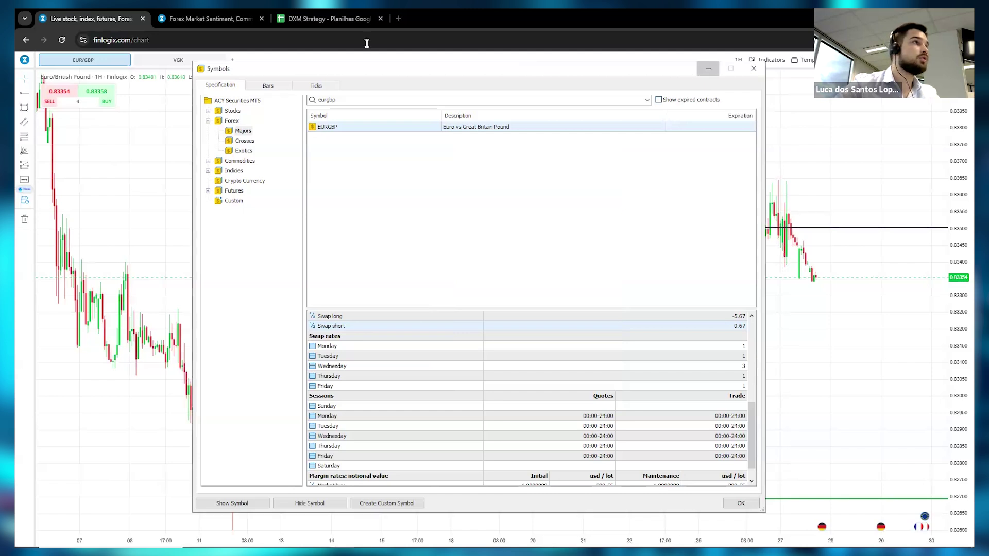
left_click(313, 18)
left_click(380, 308)
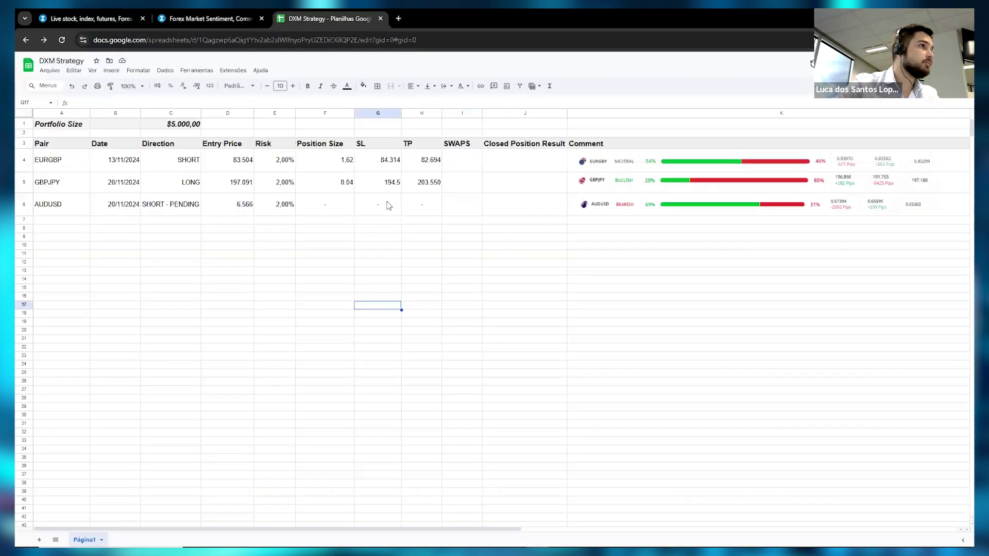
left_click(337, 161)
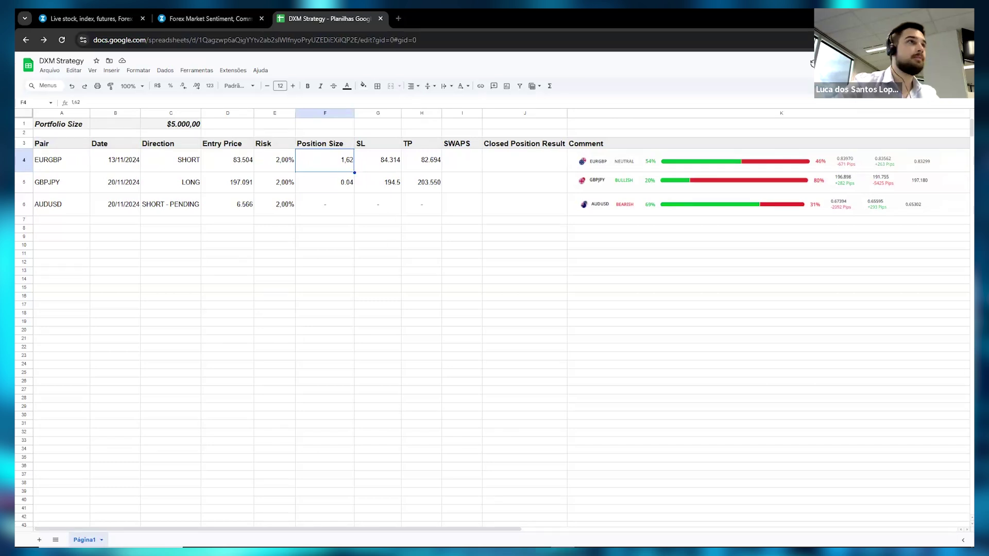
Recheck the EURGBP short swap in the MetaTrader 5 Symbols window and compare it with the position size in the DXM Strategy sheet
left_click(177, 18)
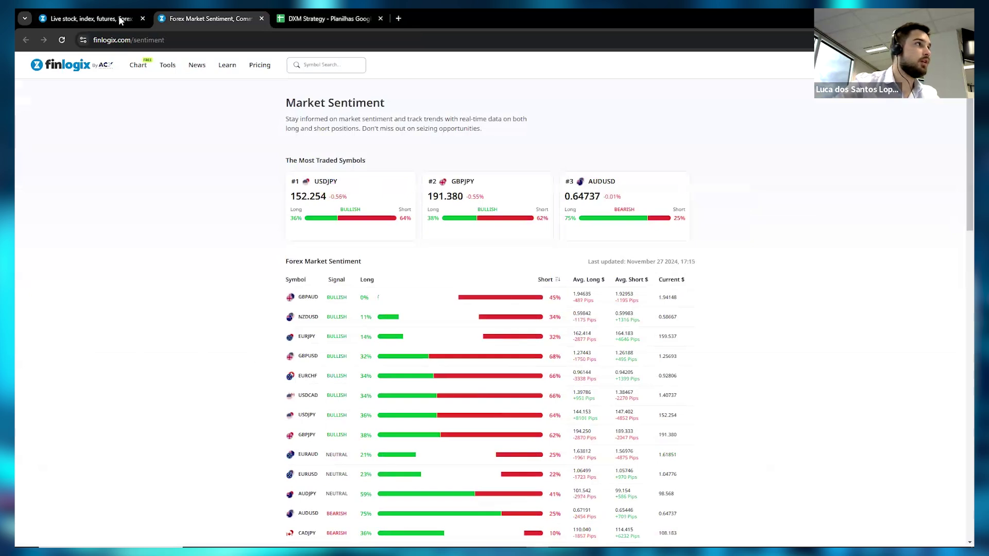
key("alt+Tab")
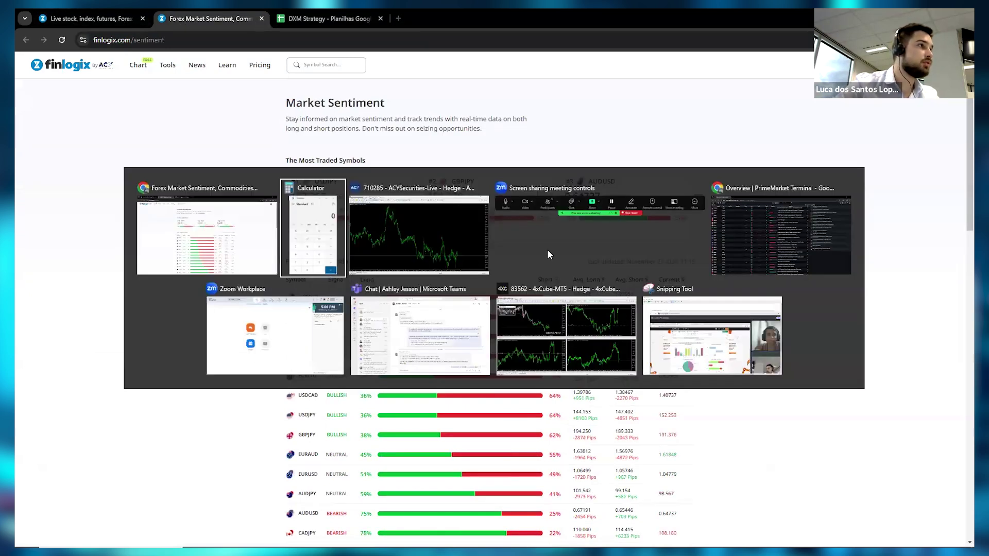
left_click(414, 231)
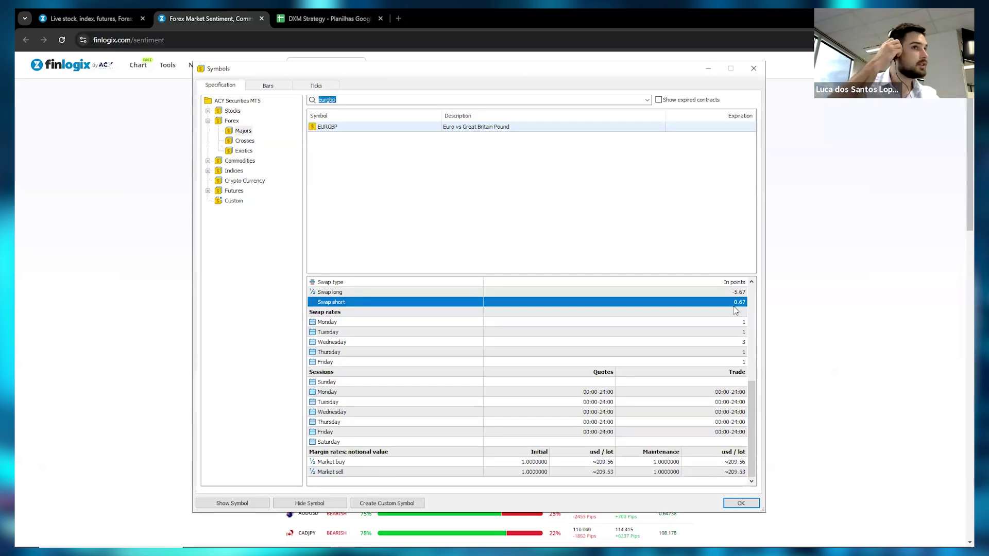
key("alt+Tab")
key("alt+Tab")
key("alt+Tab")
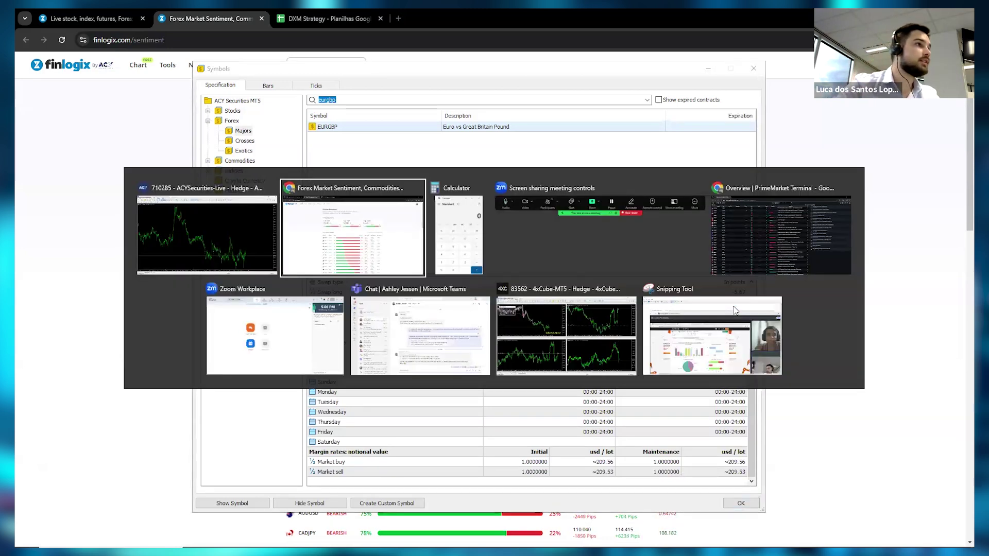
left_click(314, 19)
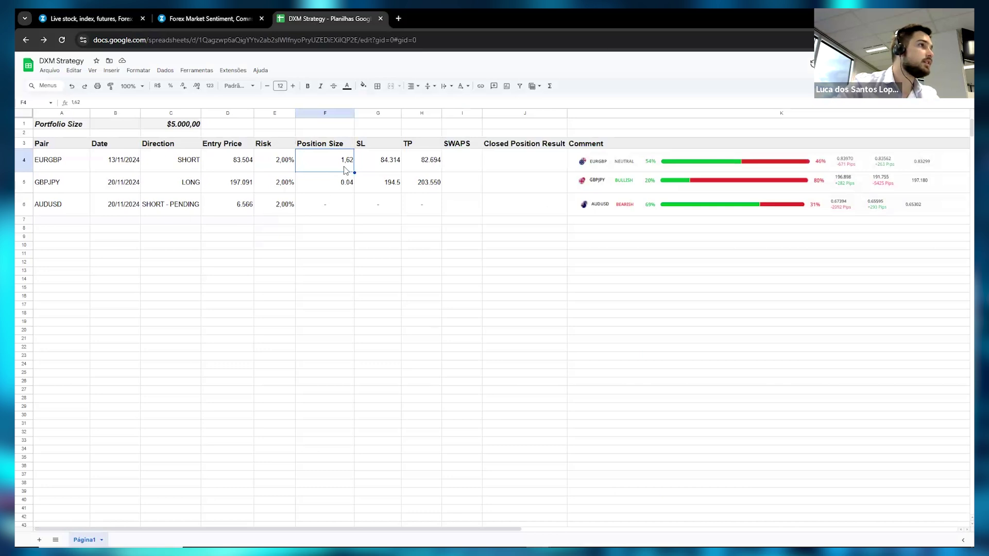
Switch to Calculator and multiply 67 by 0.62 to get the swap for the fractional part of the EURGBP lot size
key("alt+Tab")
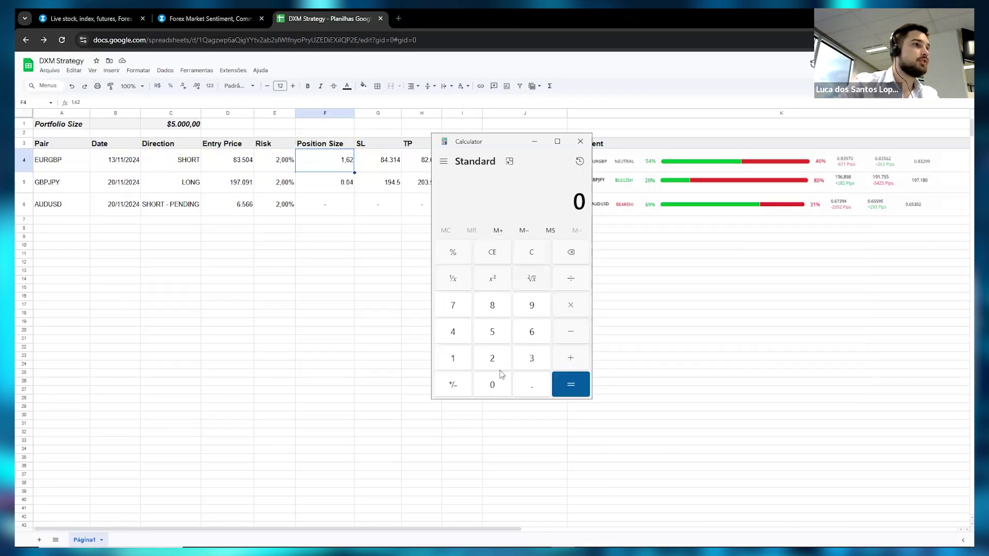
left_click(545, 380)
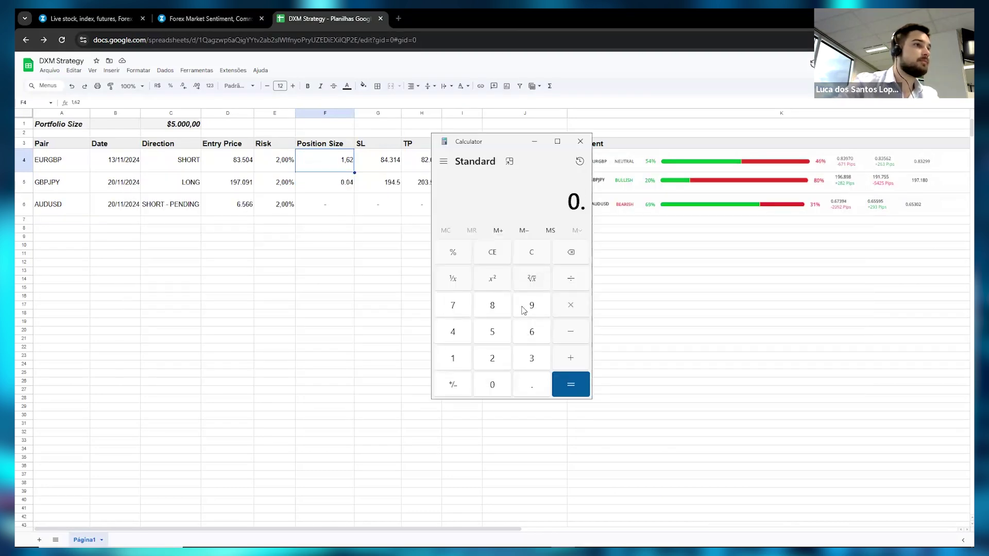
left_click(492, 251)
left_click(532, 332)
key("7")
left_click(577, 302)
left_click(501, 382)
left_click(541, 375)
key("6")
left_click(499, 360)
left_click(572, 386)
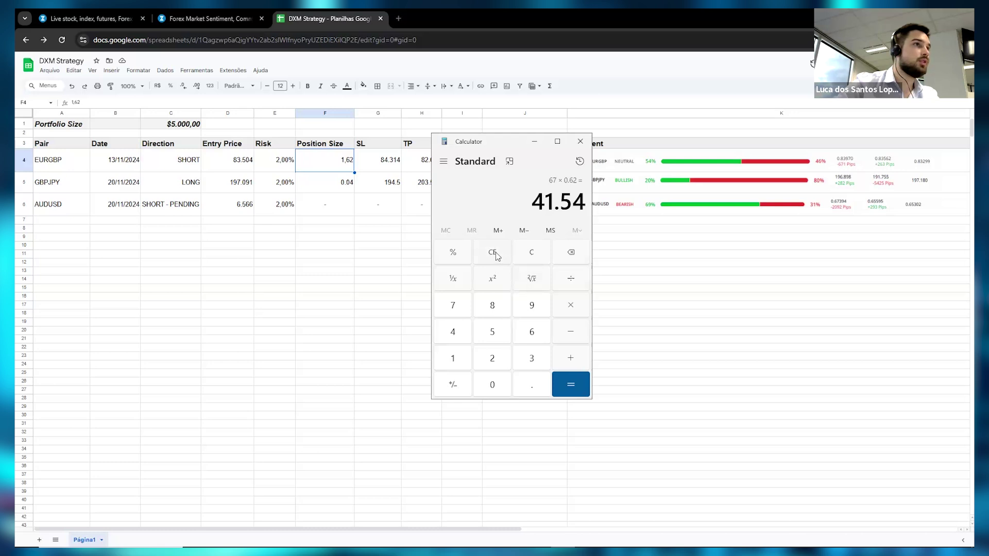
left_click_drag(538, 203, 508, 205)
left_click(507, 205)
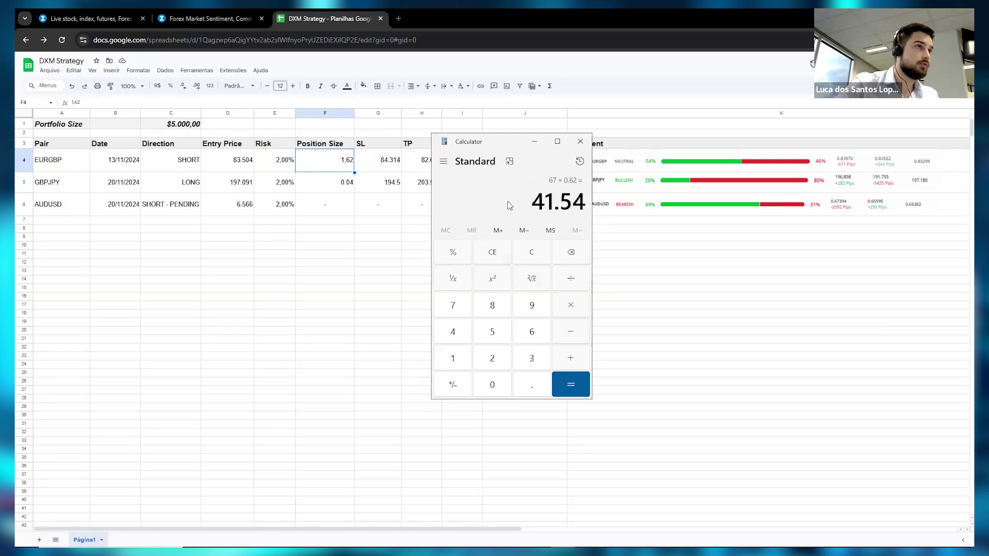
Clear the calculator and add 41 to 67 to total the daily EURGBP swap
left_click(491, 254)
type("6")
left_click(455, 305)
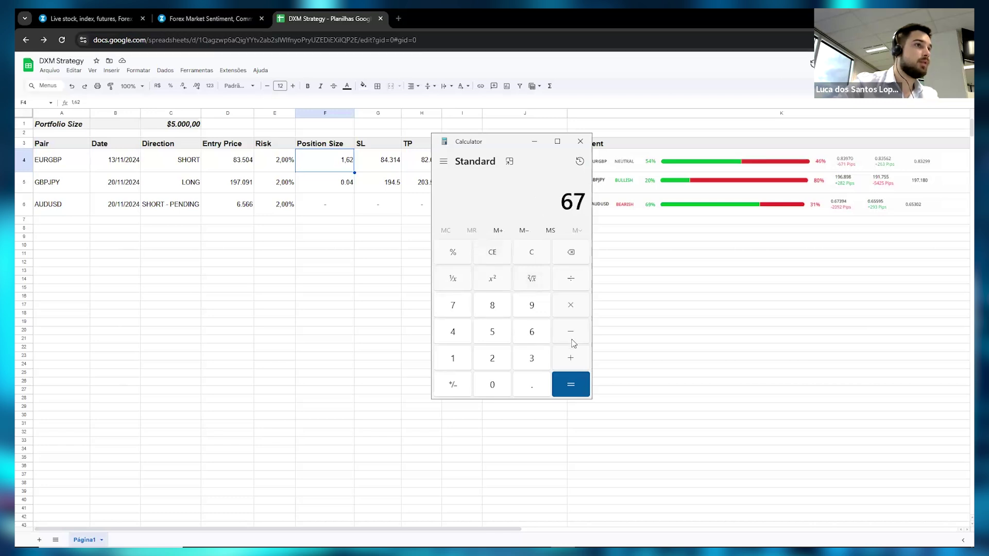
key("plus")
left_click(459, 342)
left_click(459, 362)
left_click(571, 384)
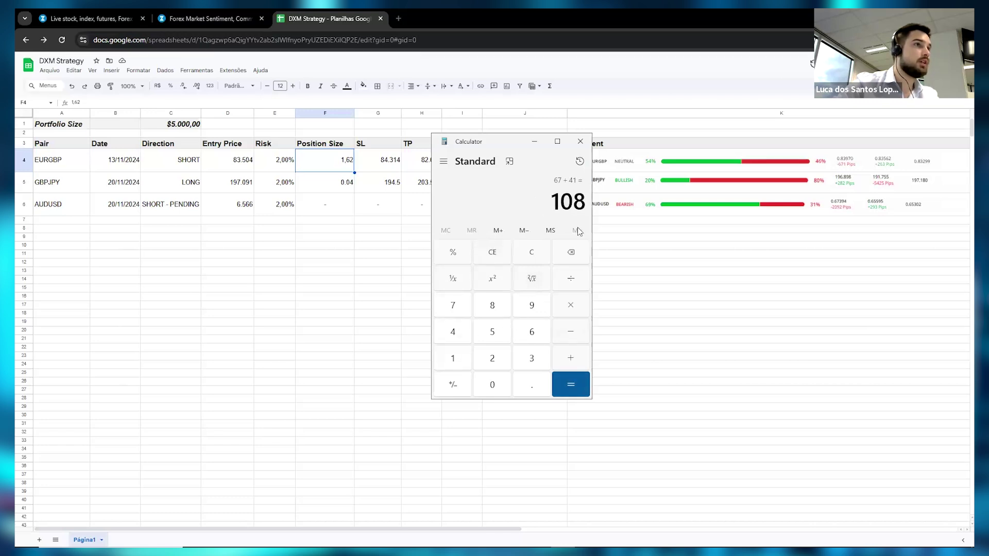
Clear the calculator and enter the daily swap as 1.08
left_click(492, 256)
left_click(465, 365)
left_click(521, 387)
left_click(494, 386)
left_click(504, 308)
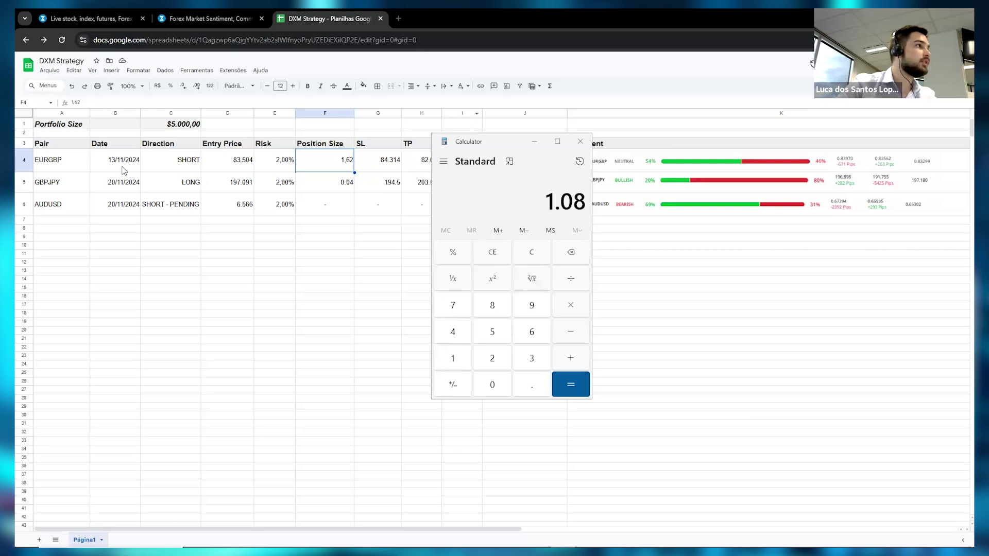
Count the days from the EURGBP entry to the 22 November drop, using the Finlogix chart and the system calendar
left_click(206, 21)
left_click(77, 19)
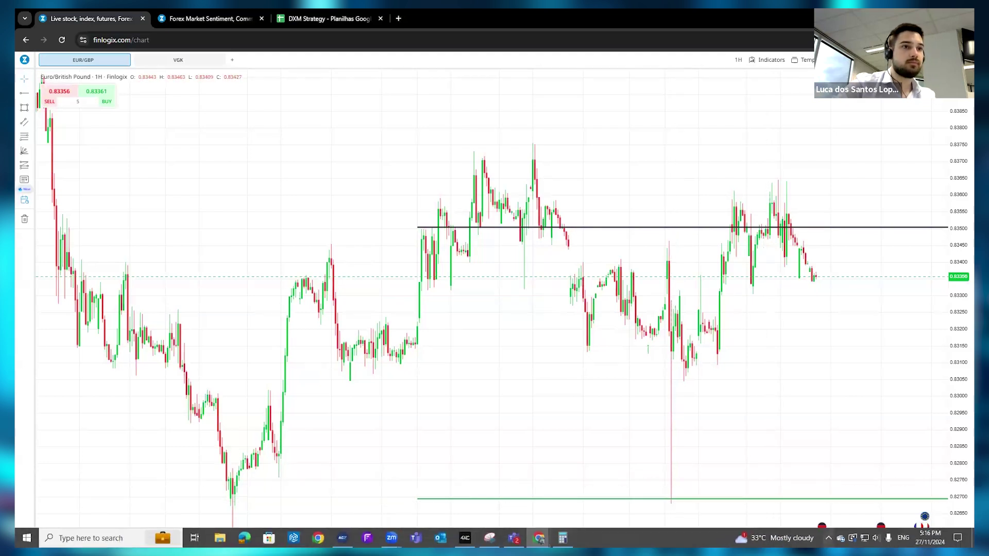
left_click(929, 538)
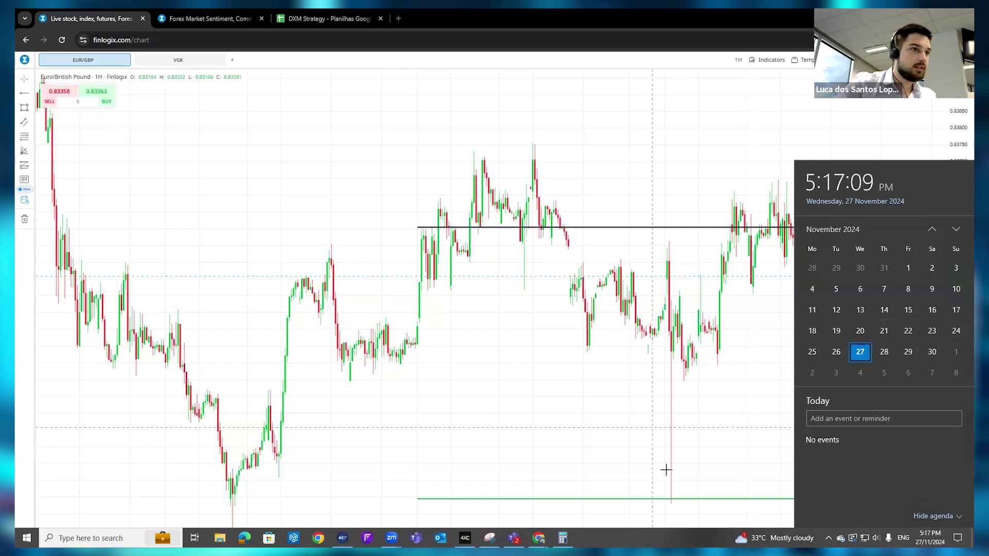
left_click(671, 488)
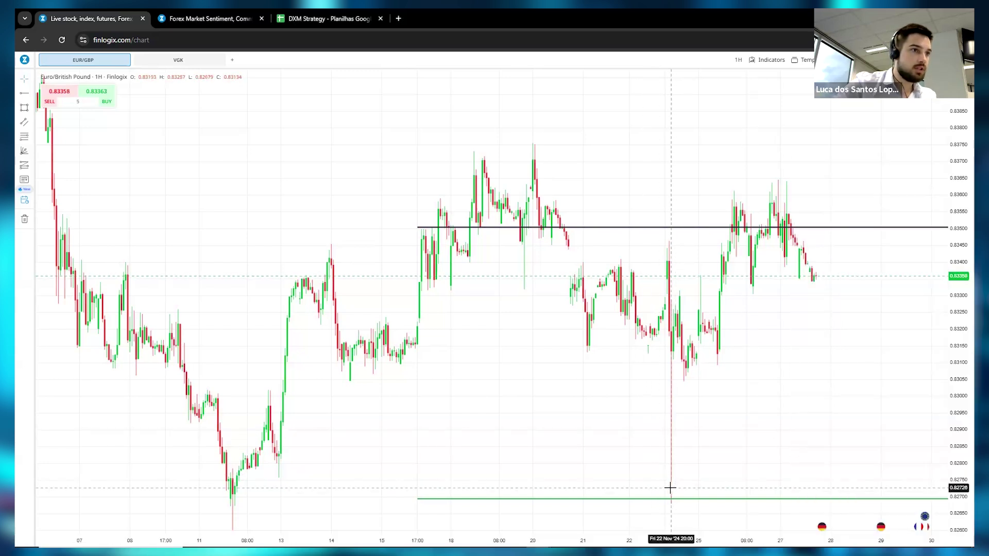
Multiply the daily swap of 1.08 by 8 days in Calculator
left_click(563, 546)
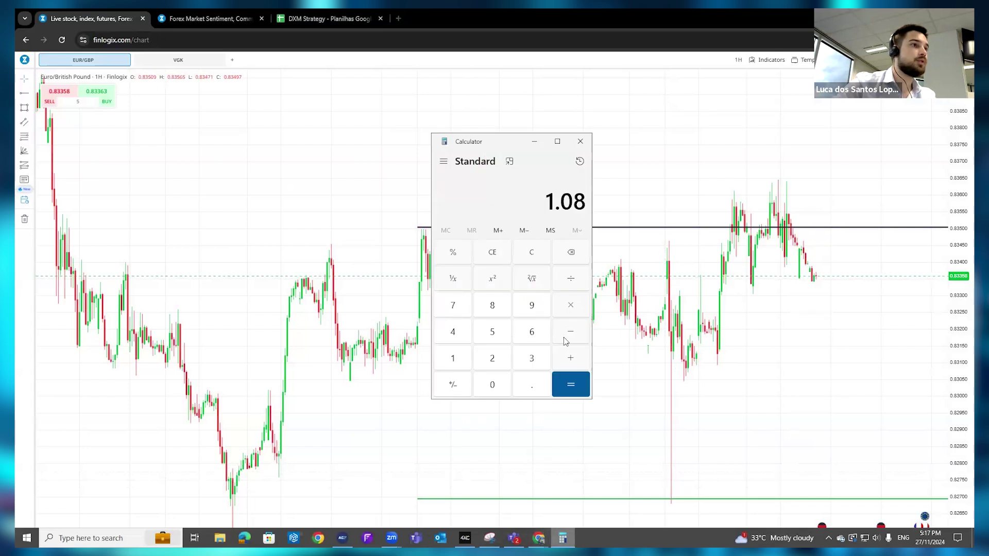
left_click(569, 307)
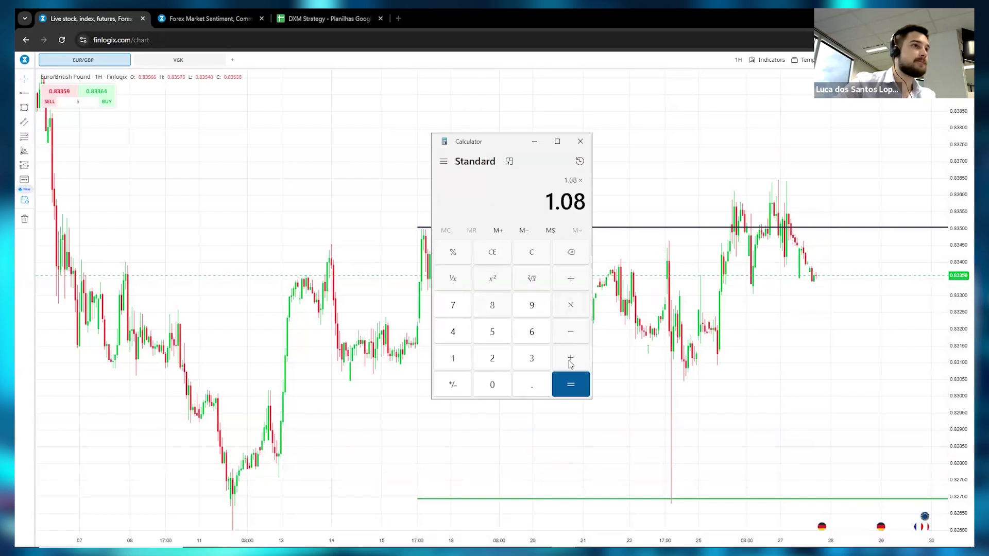
key("8")
left_click(571, 383)
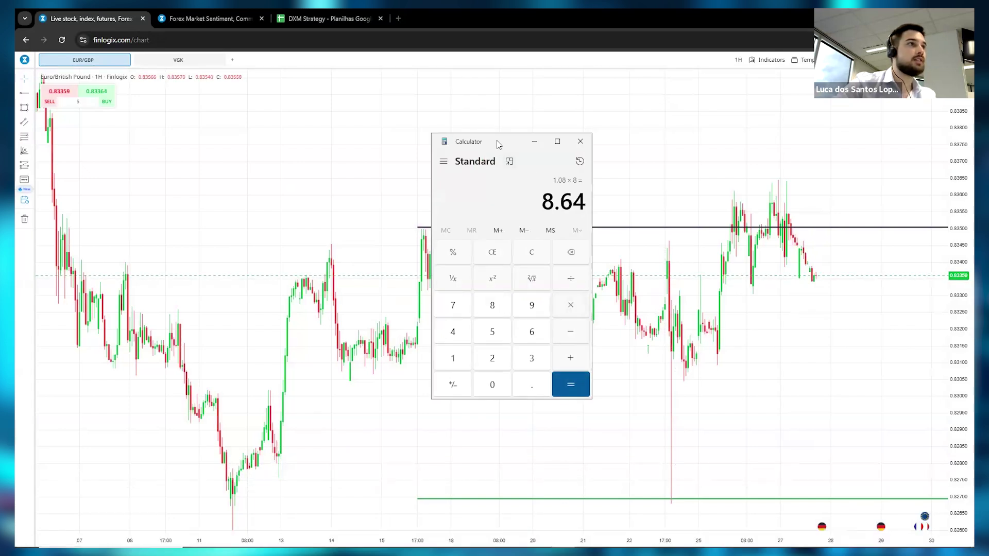
Move the calculator aside and check the November 2024 calendar again for the days the trade was held
left_click_drag(464, 141, 171, 118)
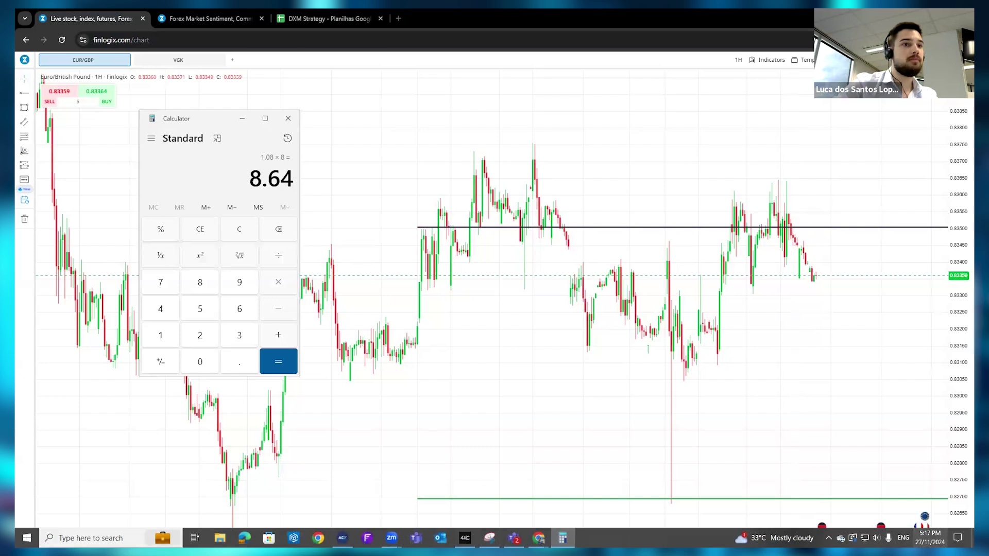
left_click(929, 538)
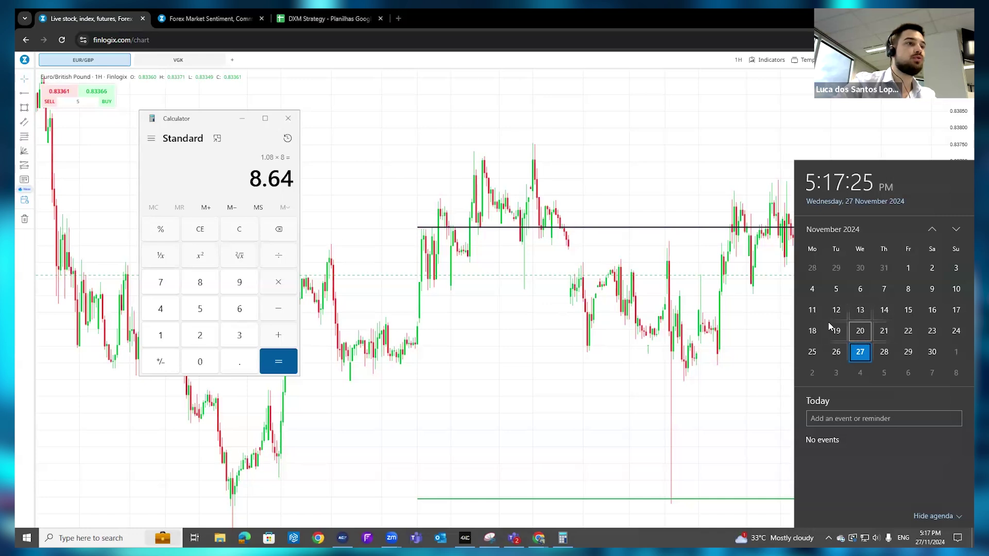
left_click(558, 378)
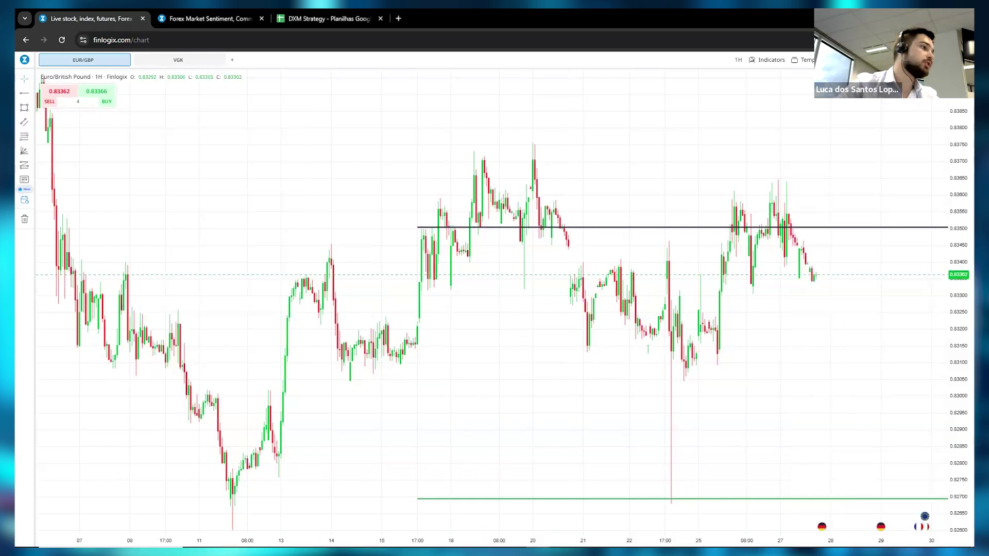
Open a second Calculator window and bring both calculators up over the chart
left_click(91, 537)
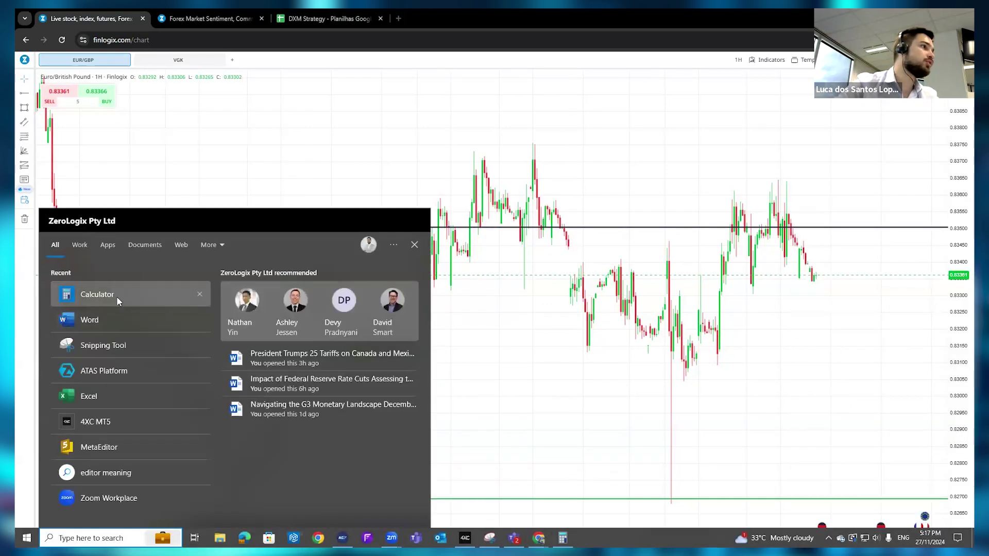
left_click(116, 295)
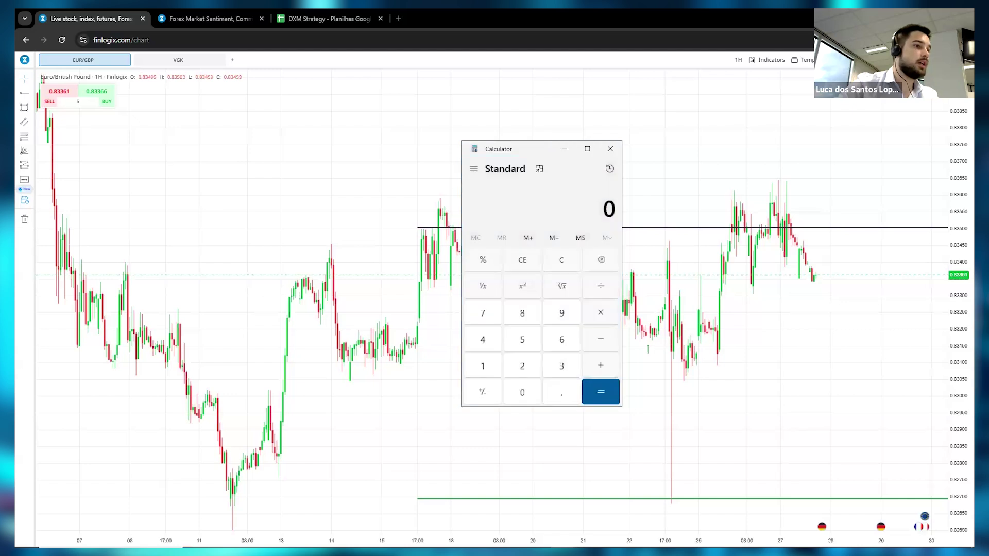
mouse_move(562, 537)
left_click(531, 490)
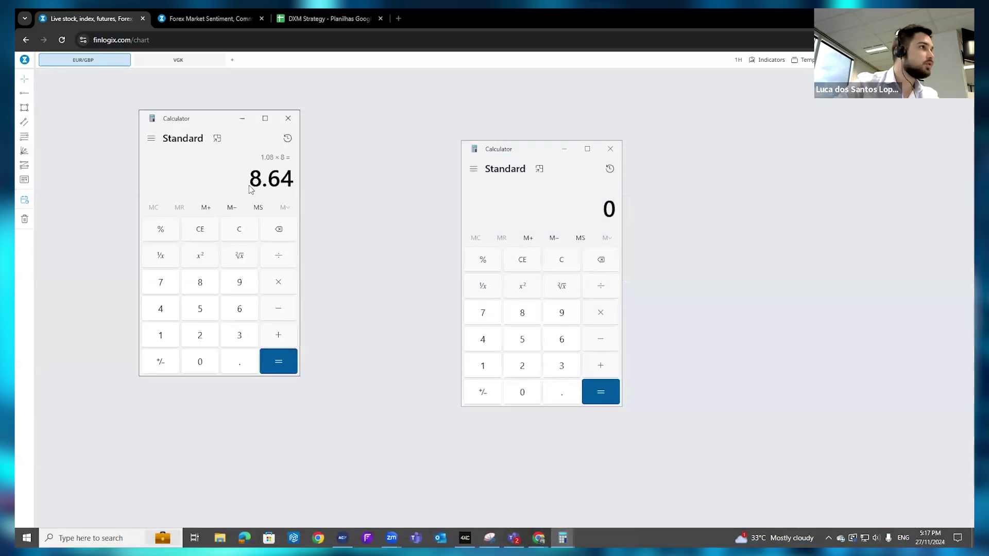
Multiply 1.08 by 3 in the second calculator for the triple-swap day and copy the result
left_click(483, 366)
left_click(530, 393)
type(".8")
key("Escape")
left_click(496, 376)
type(".08*3")
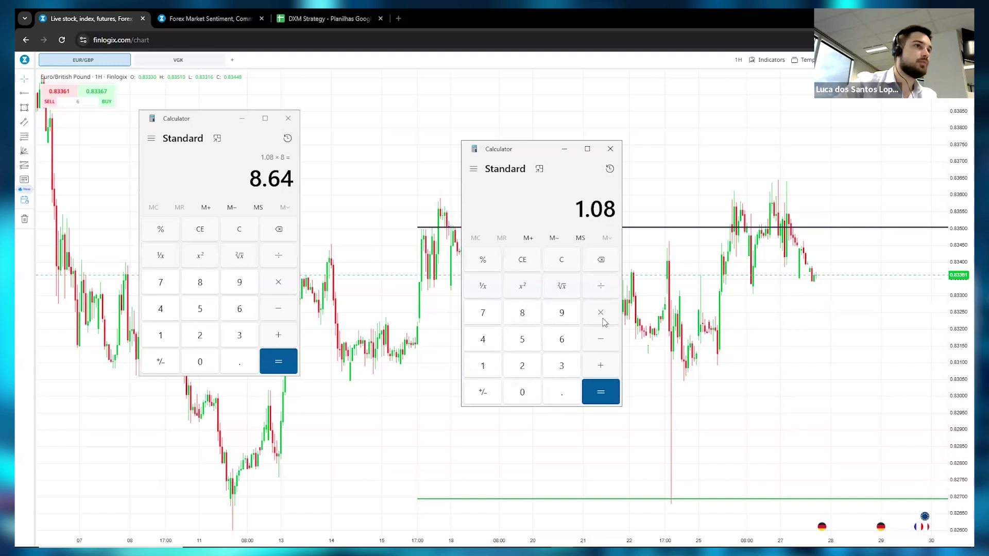
key("Return")
key("ctrl+c")
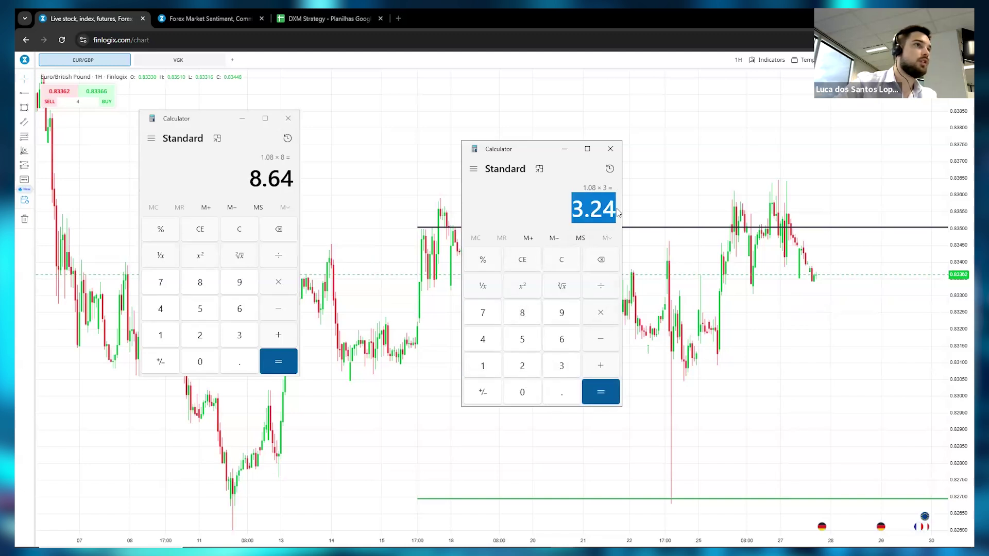
Add 3.24 to the 8.64 in the first calculator and copy the total swap
left_click(290, 340)
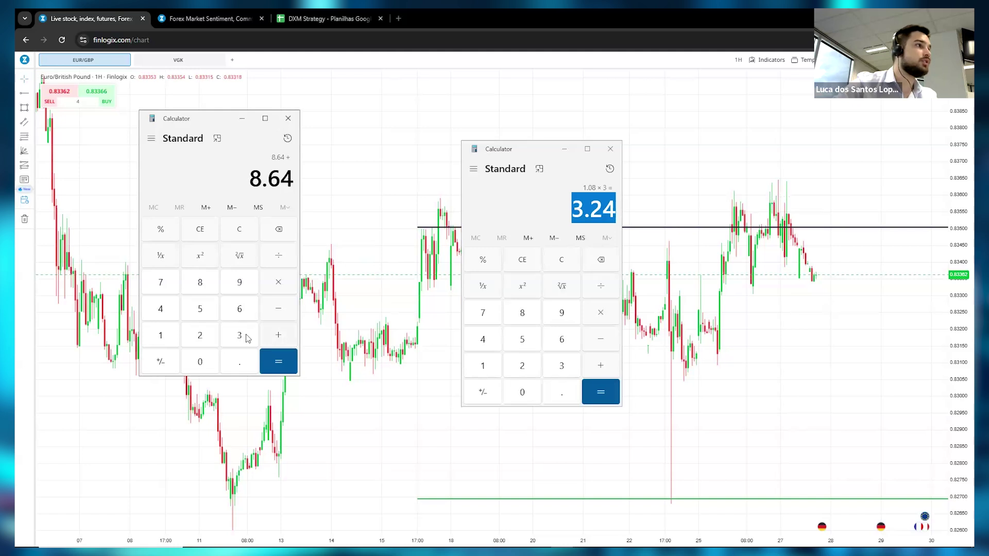
left_click(242, 336)
left_click(243, 364)
left_click(208, 336)
type("4")
left_click(278, 360)
key("ctrl+c")
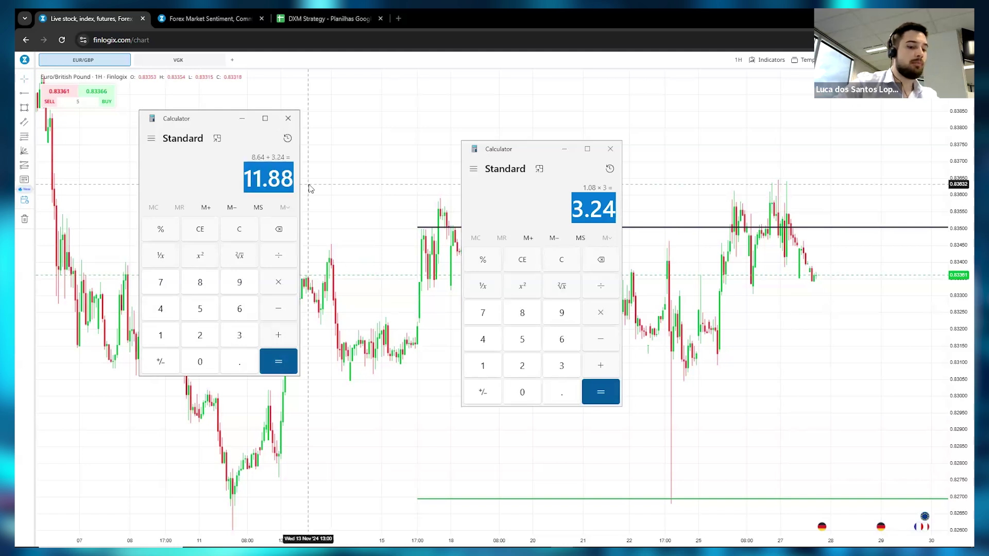
Paste the total swap, 11.88, into the EURGBP row's SWAPS cell in the DXM Strategy sheet
left_click(354, 178)
left_click(319, 19)
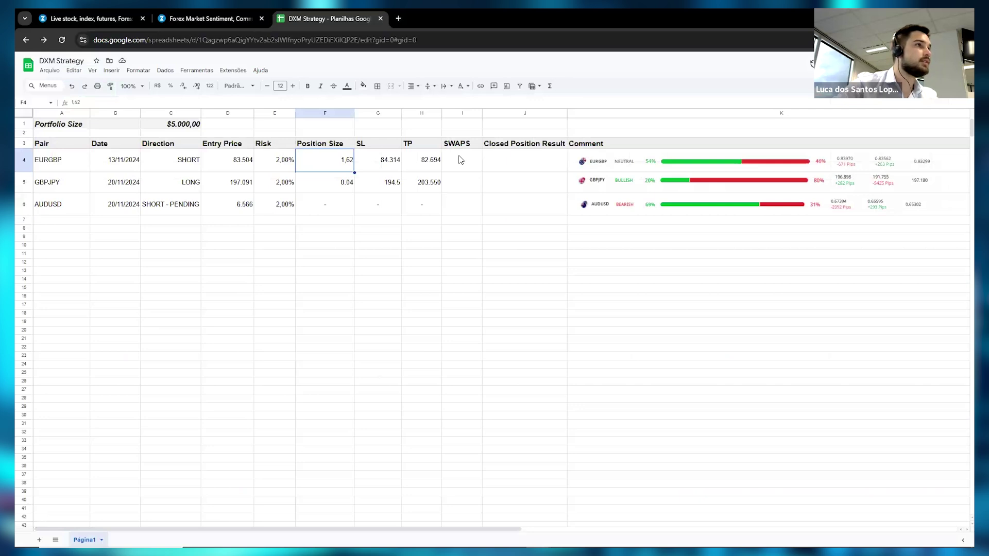
left_click(460, 160)
key("ctrl+v")
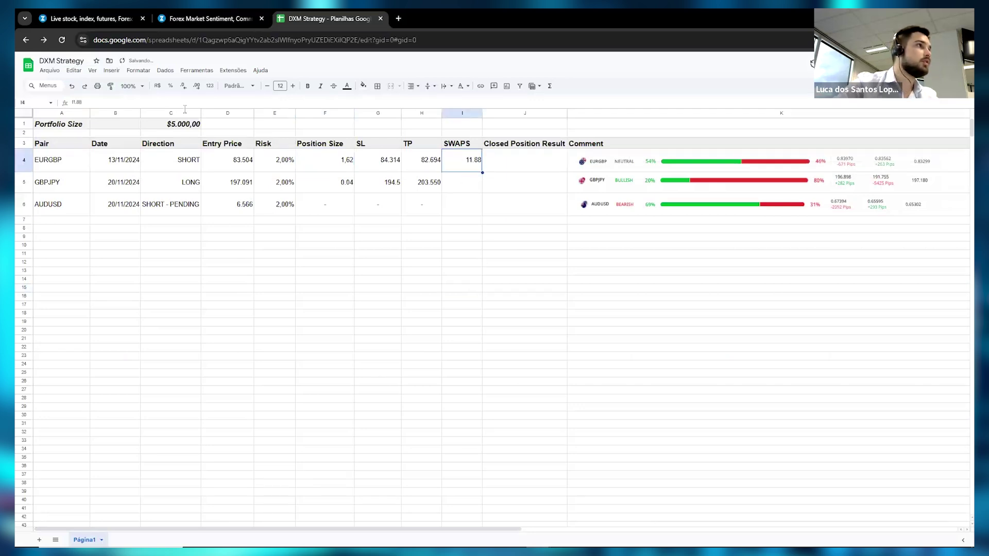
Try to format the EURGBP row's SWAPS cell as R$ and then $ currency, and re-enter 11.88 in it
left_click(158, 86)
left_click(407, 298)
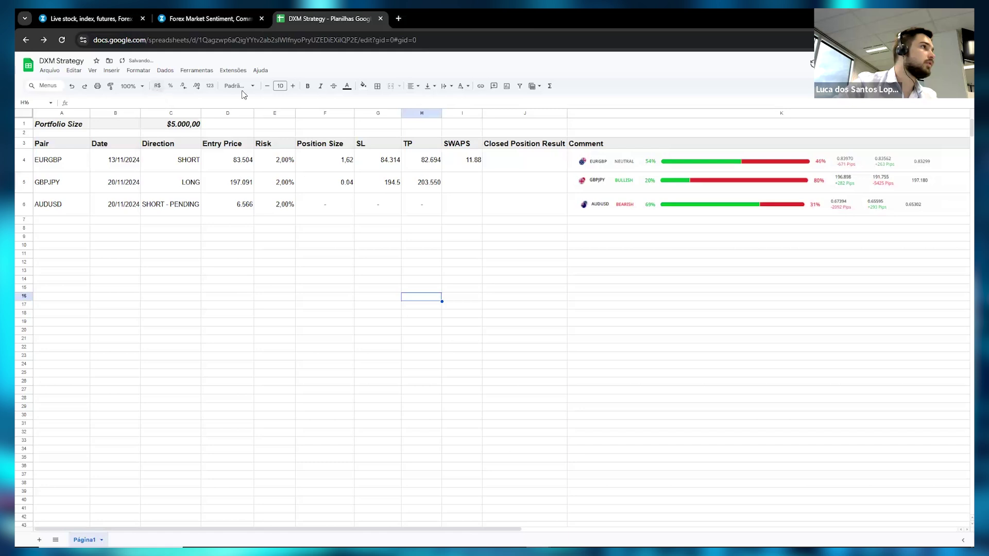
left_click(462, 162)
left_click(138, 70)
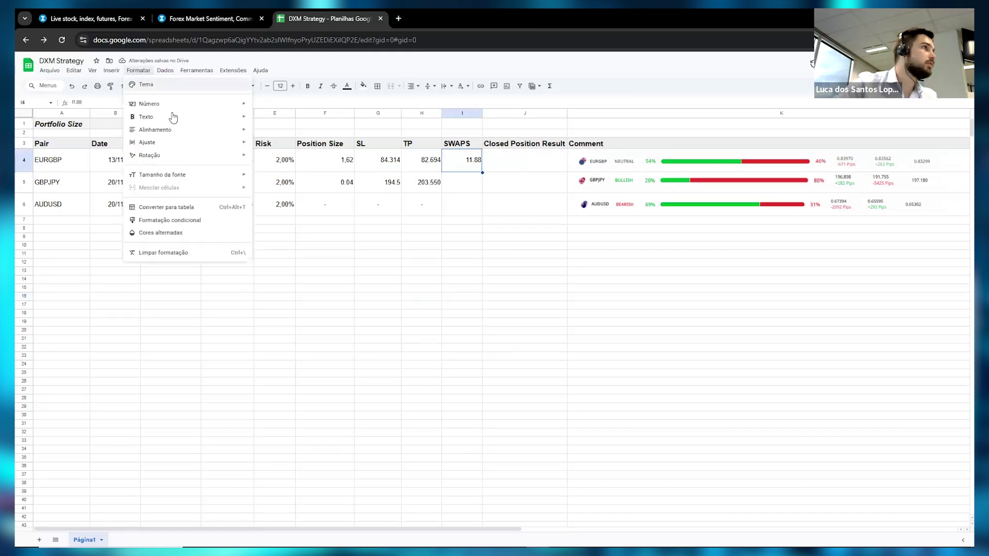
mouse_move(175, 108)
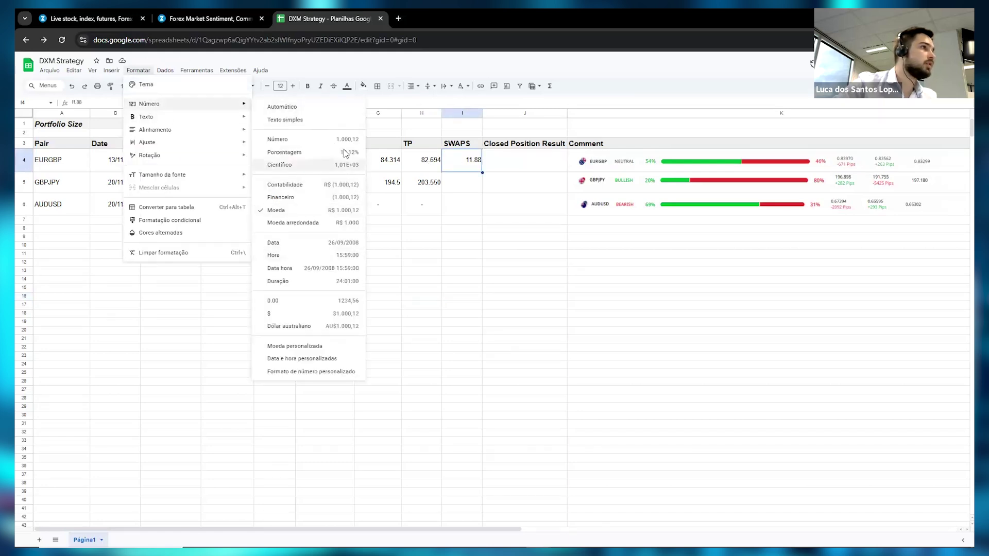
left_click(342, 314)
type("11")
type("88")
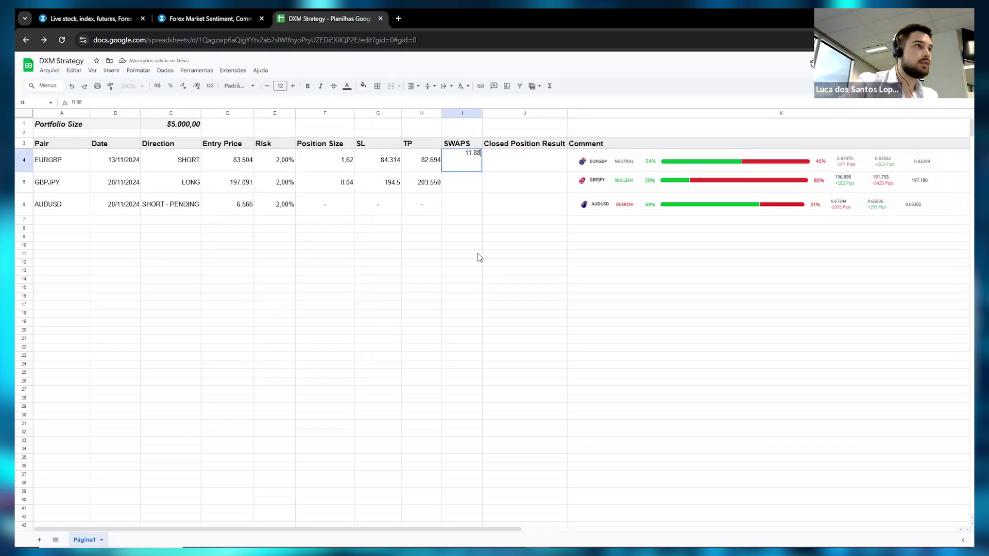
key("Return")
Try to apply the Australian dollar number format to the whole SWAPS column
left_click(446, 115)
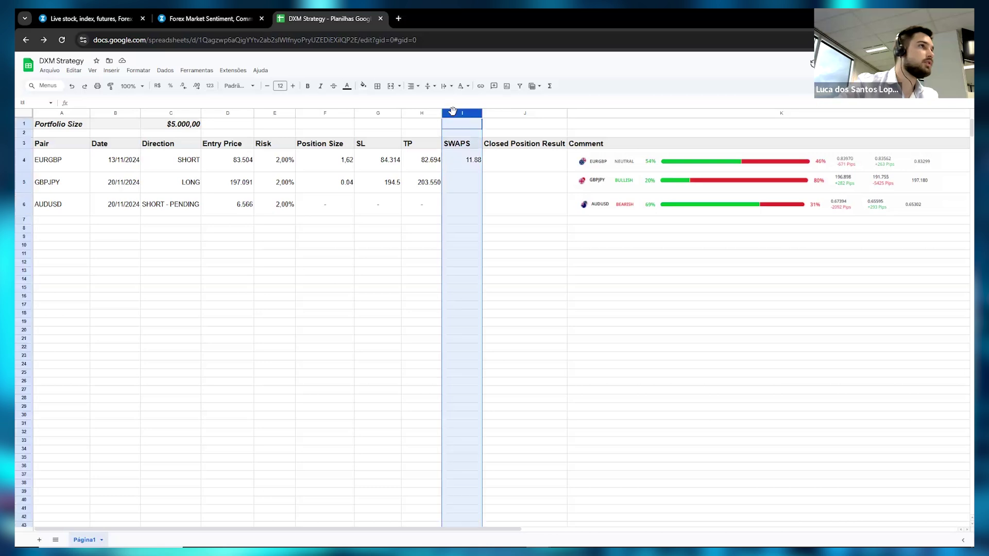
left_click(138, 70)
mouse_move(155, 104)
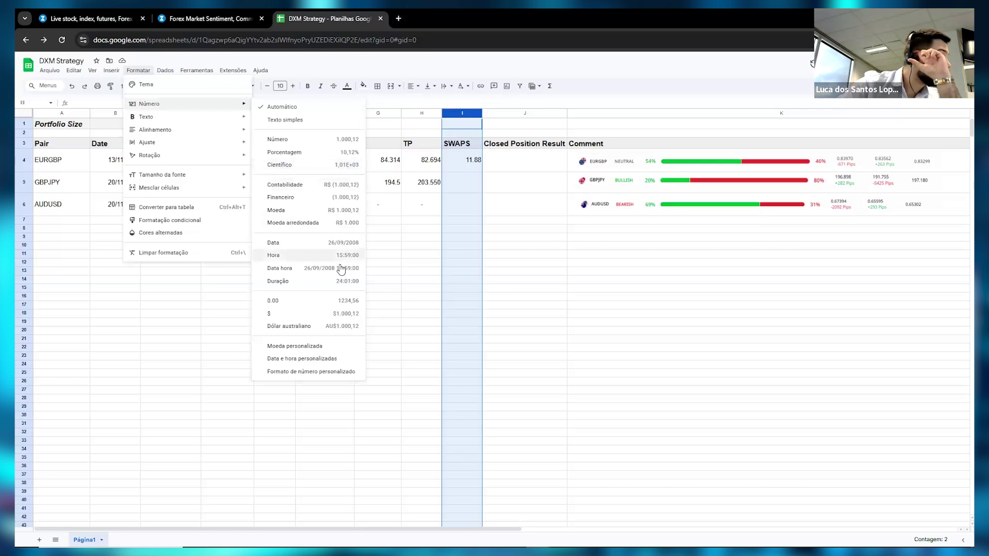
left_click(324, 326)
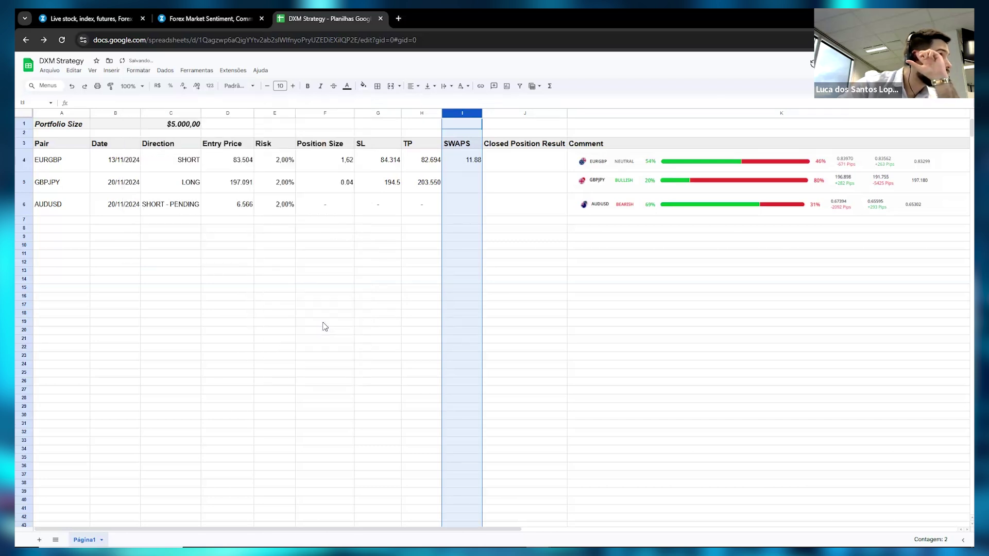
left_click(591, 308)
Clear the EURGBP row's SWAPS value and apply the $ number format to the whole SWAPS column
left_click(470, 167)
key("Delete")
left_click(454, 110)
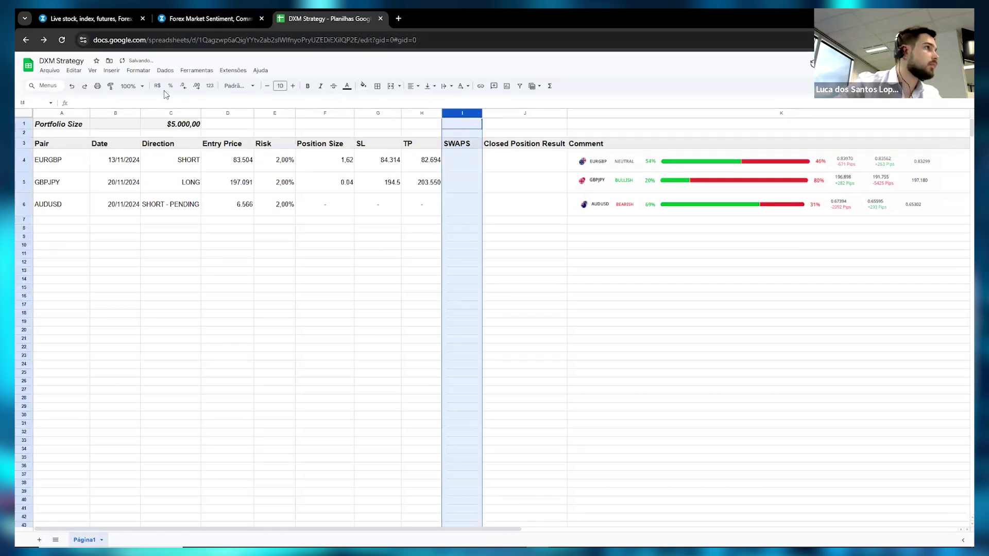
left_click(138, 70)
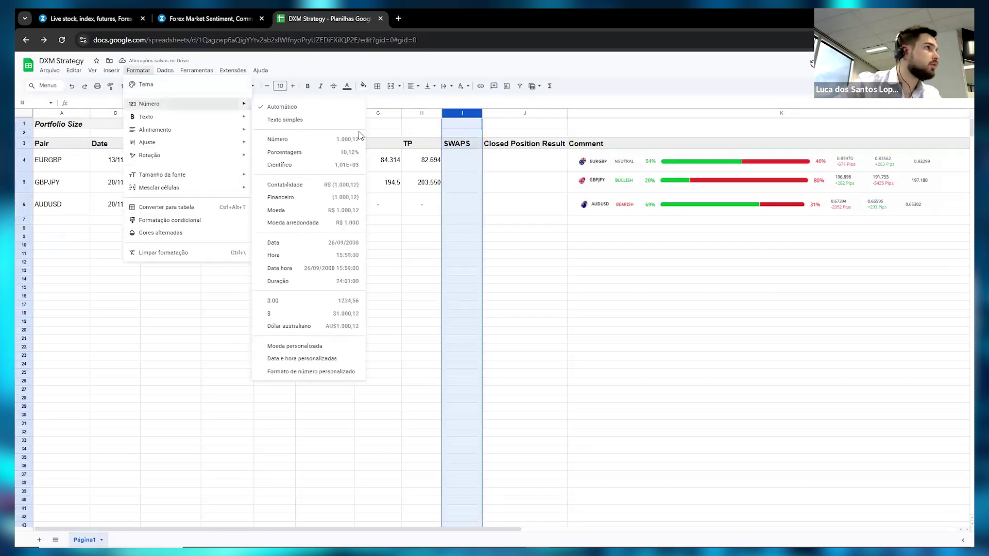
left_click(334, 314)
Enter the EURGBP swap again with a decimal comma, as 11,88
left_click(475, 166)
type("12,5")
key("Return")
left_click(475, 166)
type("11")
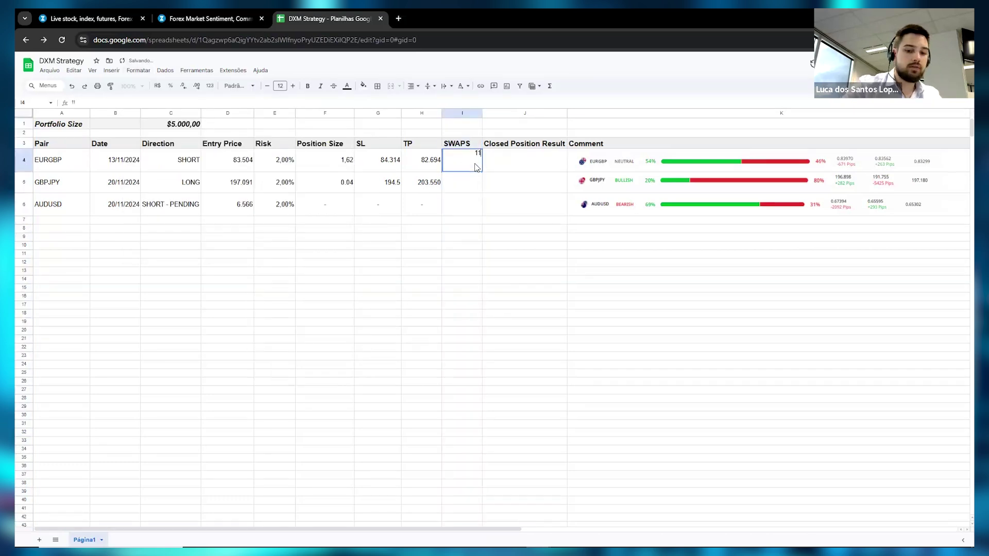
type(",88")
key("Return")
left_click(475, 165)
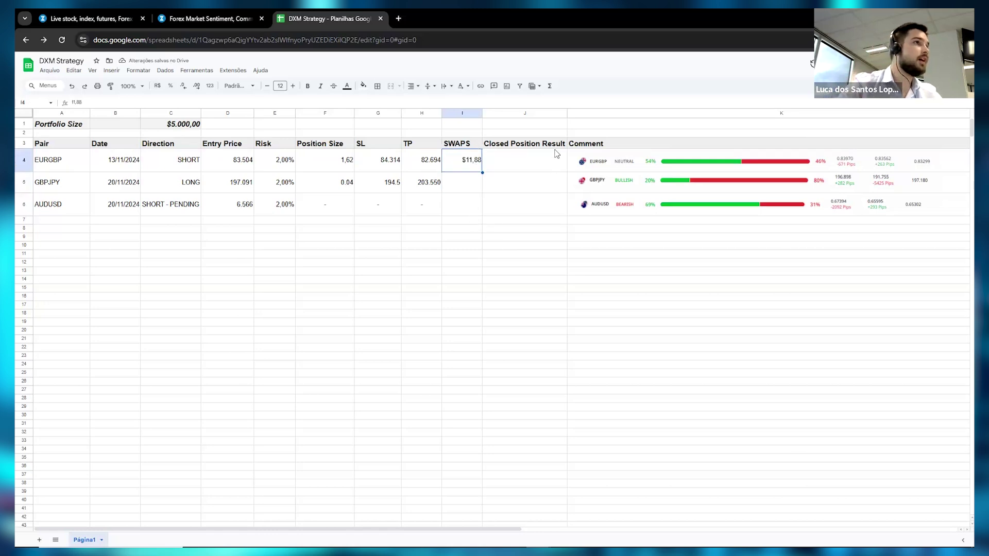
Place a Short Position drawing on the Finlogix EUR/GBP chart with its entry on the black line at about 0.83505
left_click(206, 18)
left_click(106, 18)
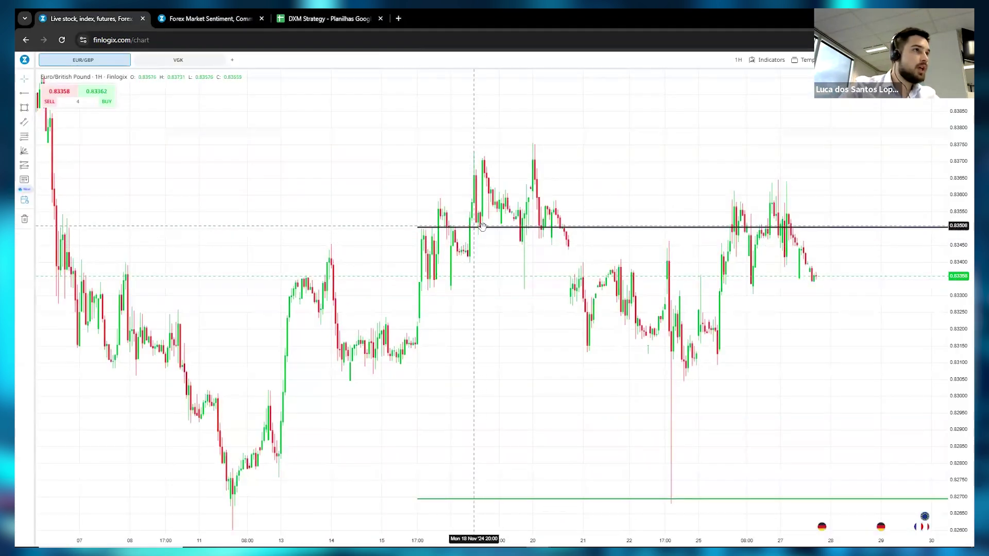
left_click(33, 137)
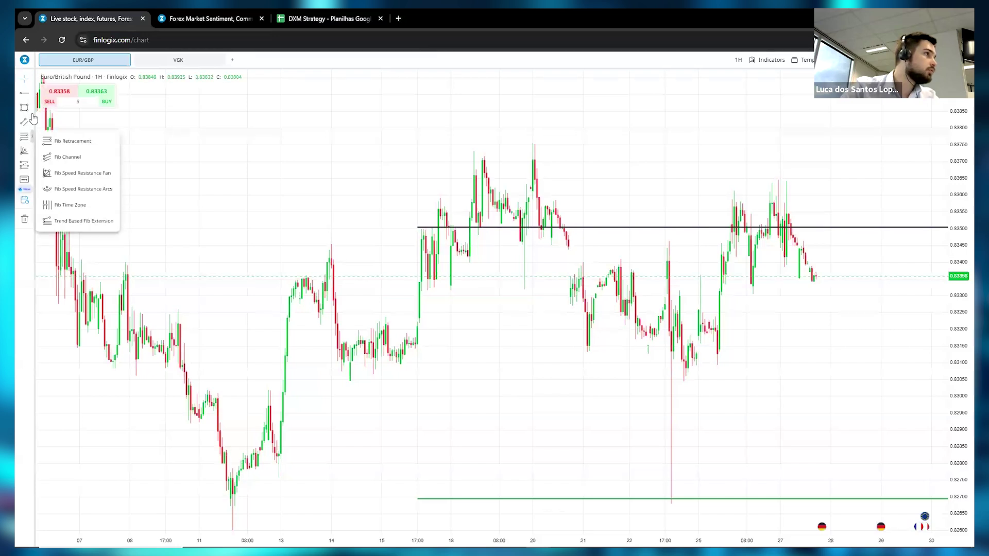
left_click(31, 169)
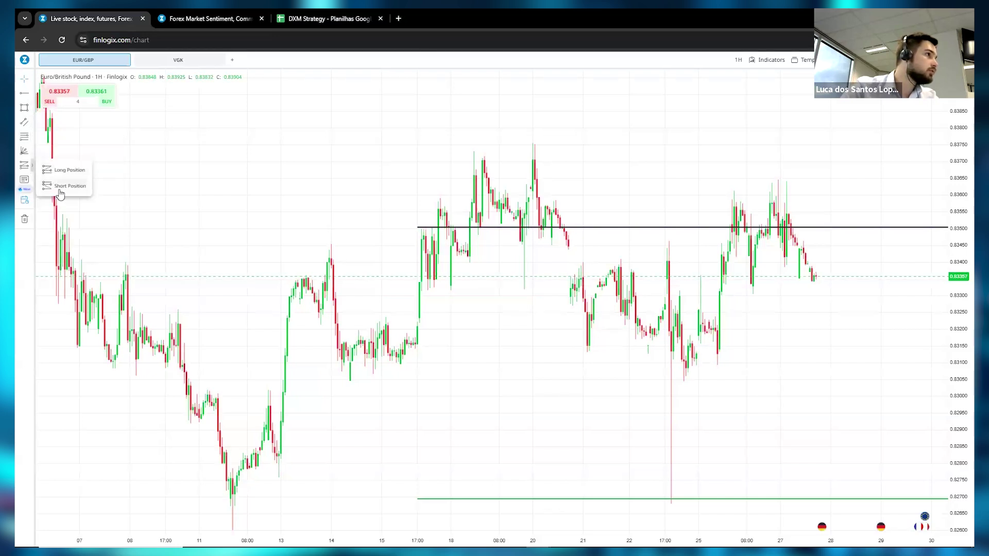
left_click(65, 189)
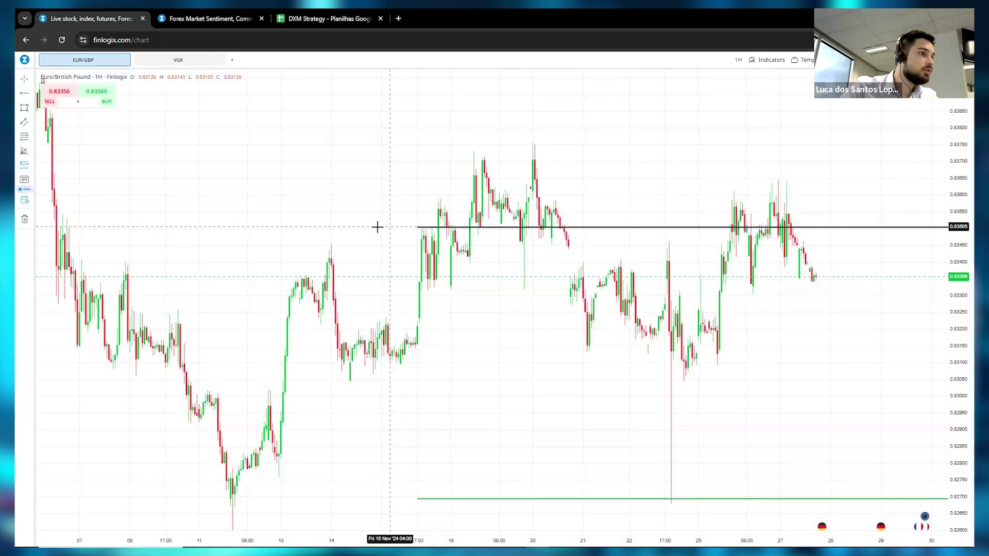
left_click(438, 227)
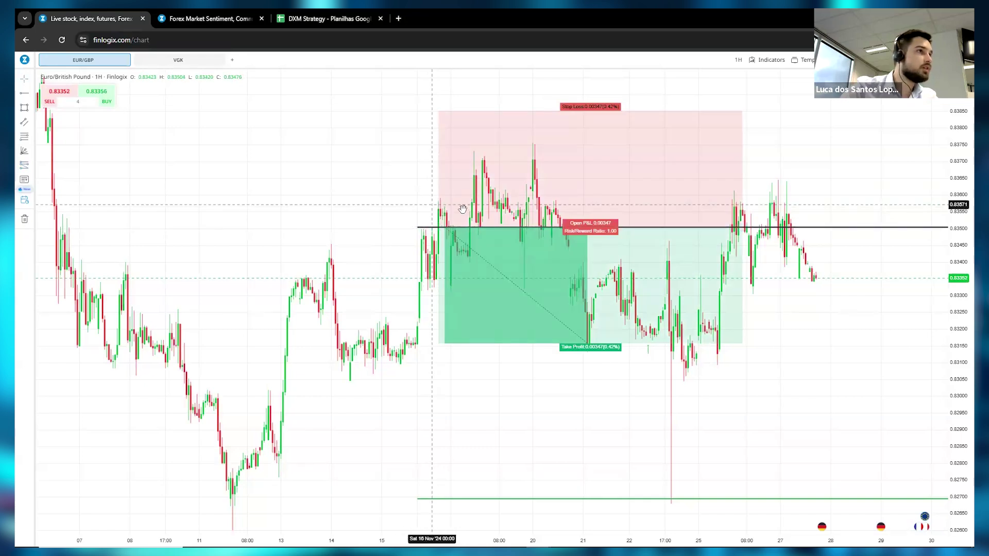
left_click(417, 214)
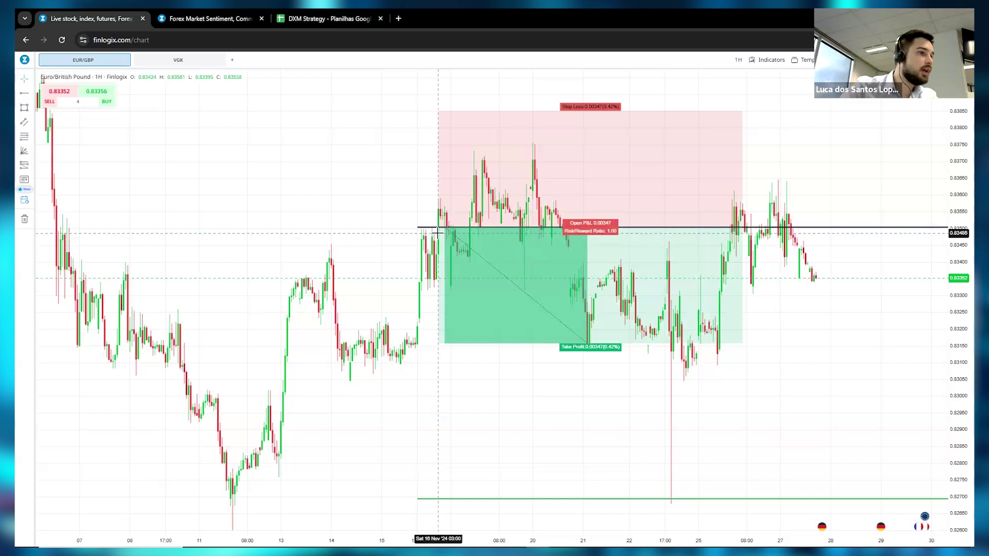
Check the trade's dates in the system calendar for November 2024
mouse_move(539, 539)
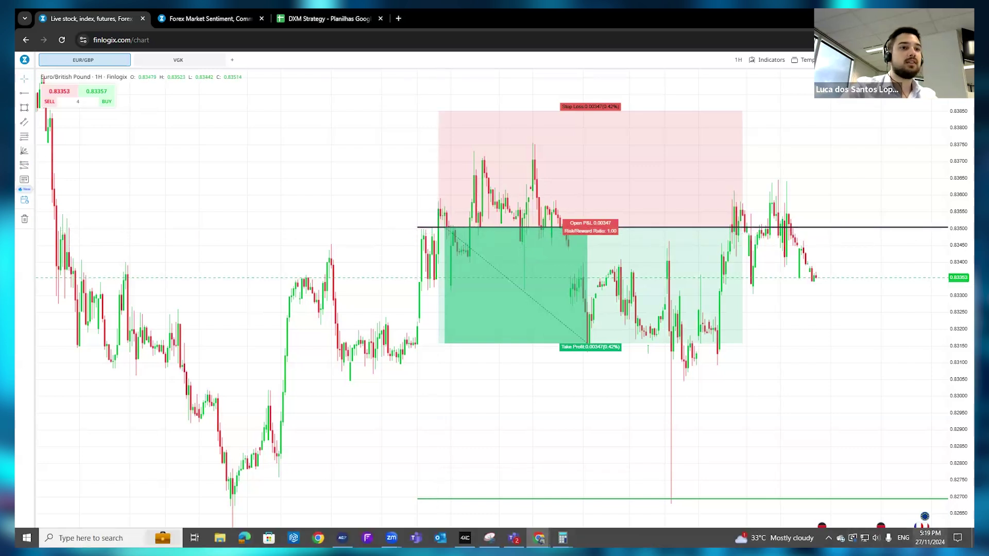
left_click(930, 538)
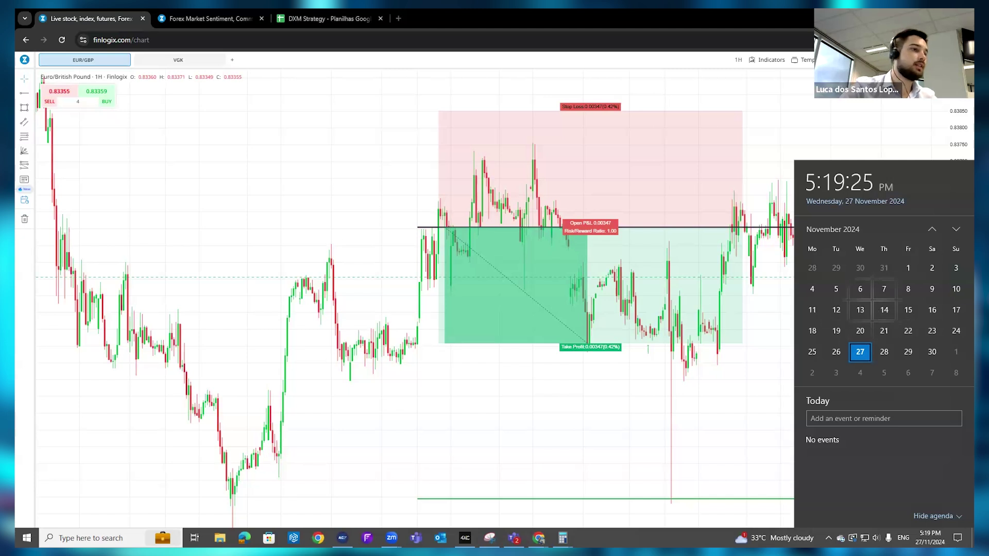
left_click(592, 538)
Bring up the calculator holding 11.88 and subtract 2.8 from it
mouse_move(563, 538)
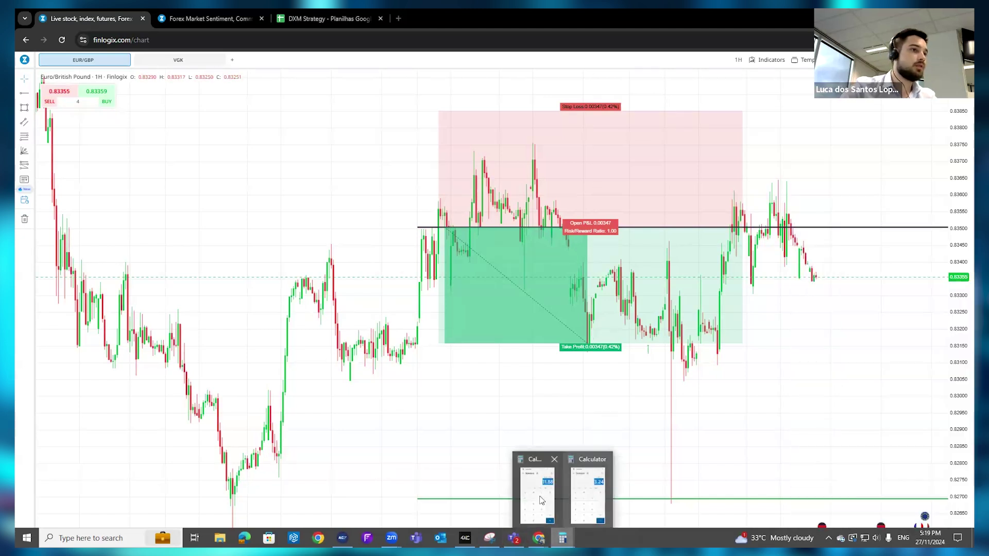
left_click(587, 490)
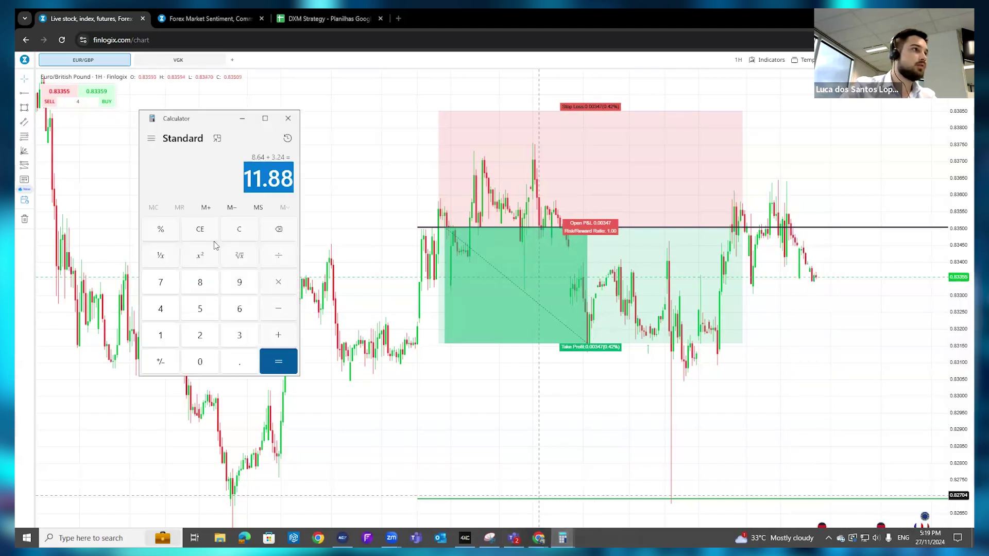
left_click(276, 307)
left_click(207, 336)
left_click(238, 364)
left_click(201, 281)
left_click(278, 362)
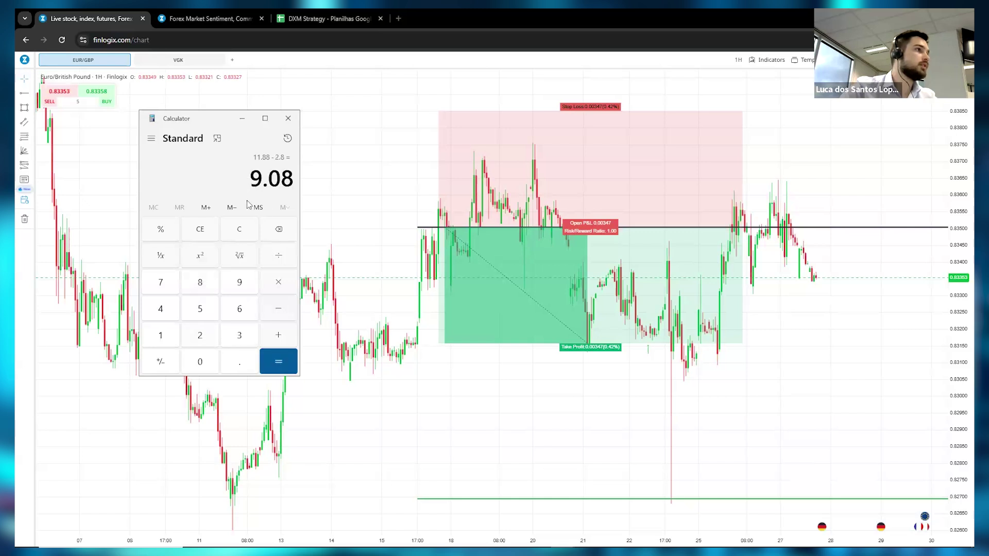
Minimise the calculator and set the EURGBP row's SWAPS value to 9 in the DXM Strategy sheet
left_click(242, 118)
left_click(315, 18)
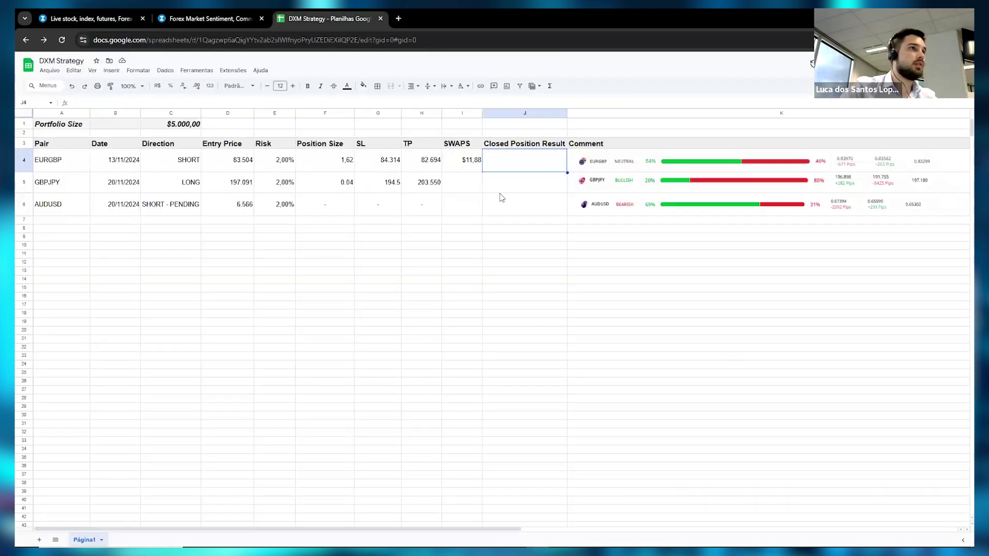
key("Left")
type("9")
key("Return")
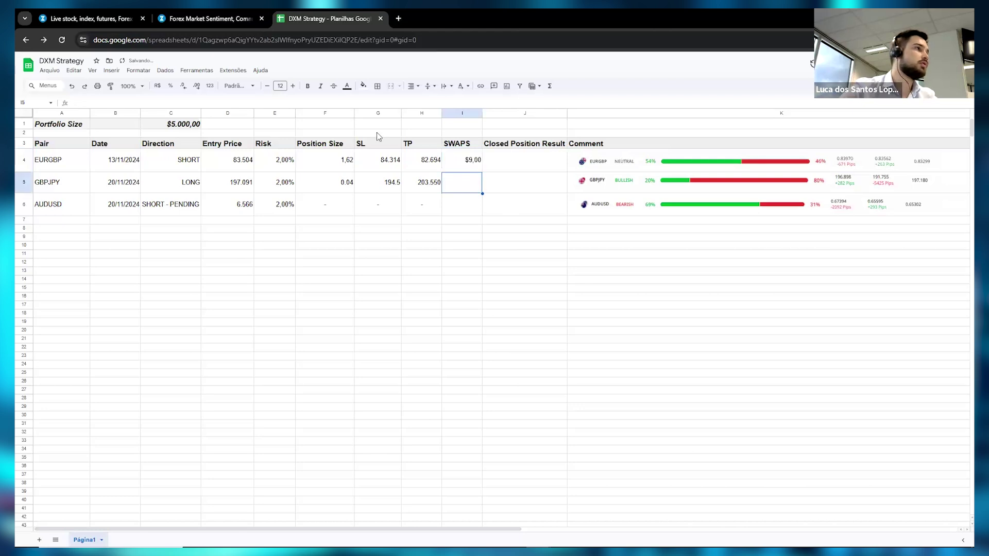
Extend the short position's take-profit edge on the EUR/GBP chart down to the green horizontal line
left_click(86, 18)
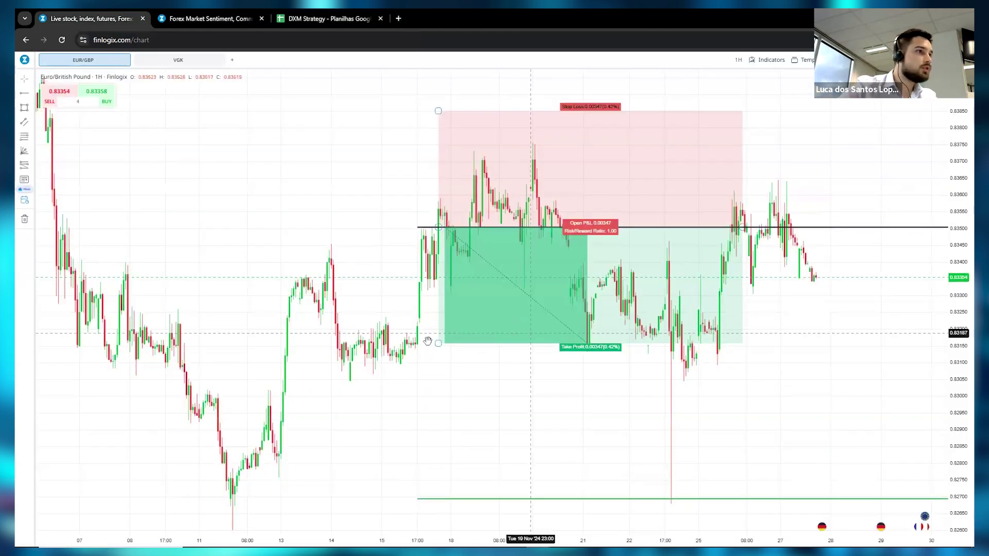
left_click_drag(438, 343, 444, 521)
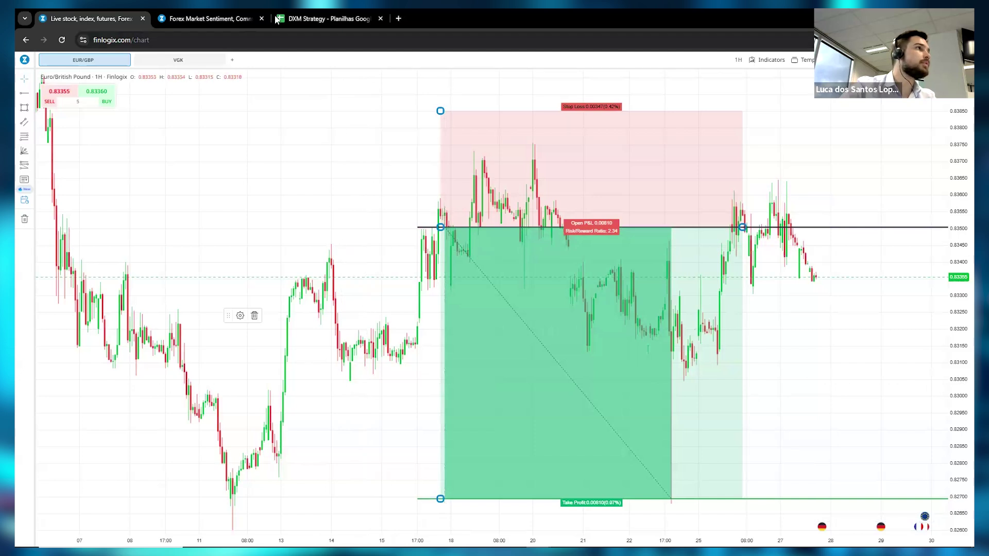
Return to the DXM Strategy sheet, multiply 810 by the 1.62 position size in the calculator and copy the result
left_click(309, 18)
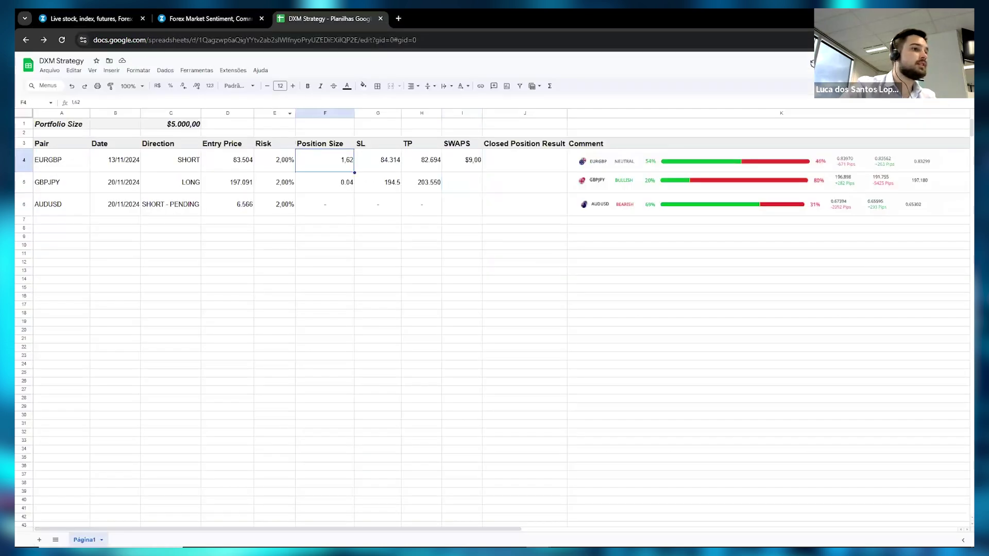
left_click(546, 517)
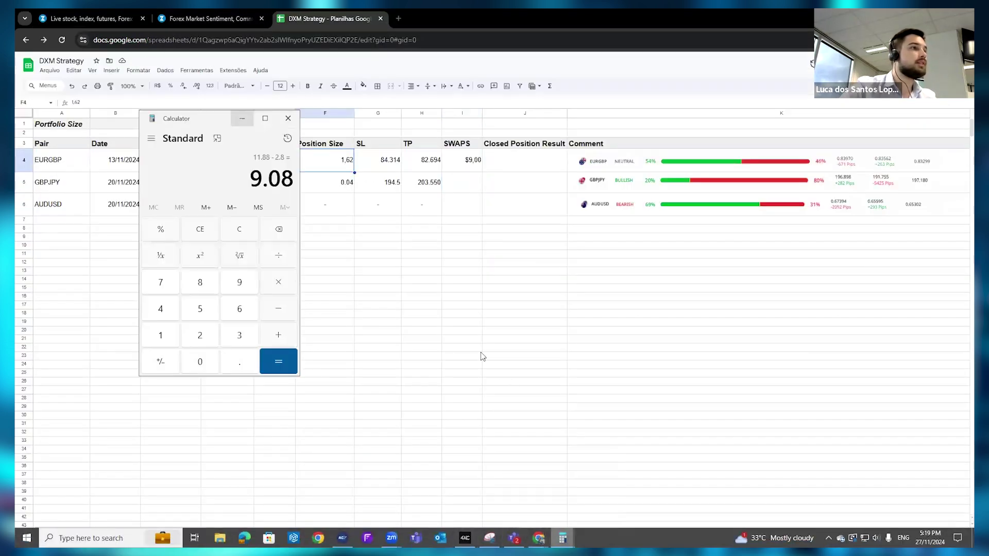
left_click(202, 229)
left_click(200, 282)
left_click(164, 339)
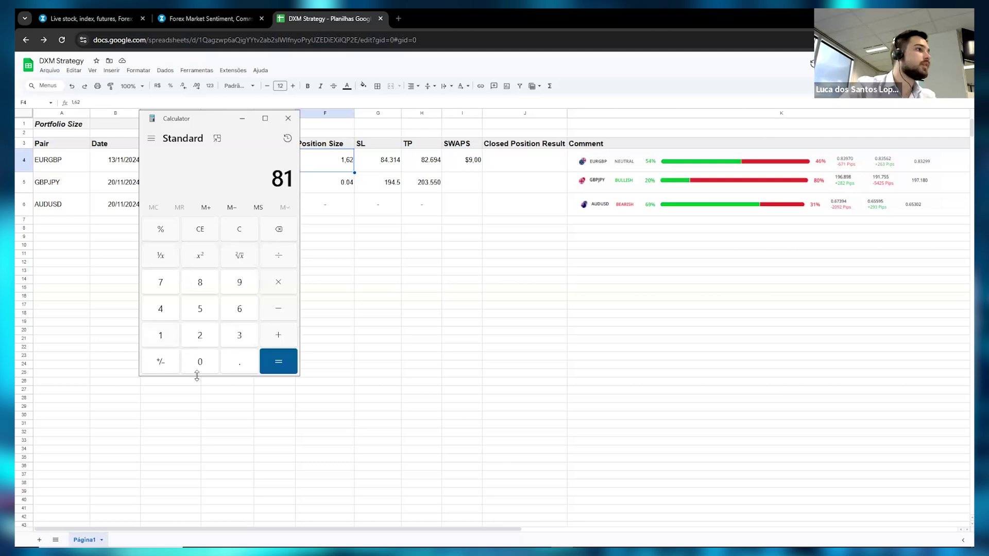
left_click(278, 282)
left_click(160, 335)
left_click(238, 362)
left_click(238, 308)
left_click(213, 338)
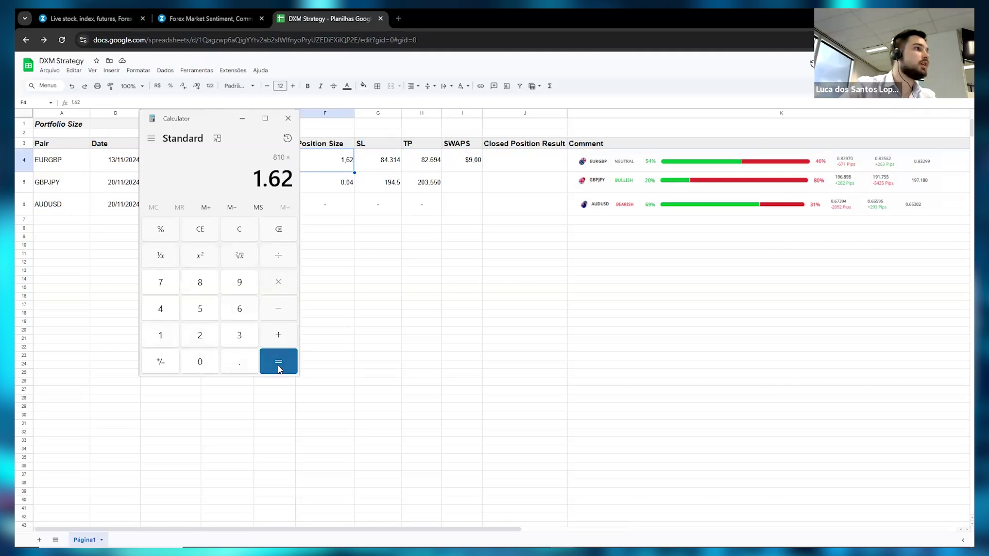
left_click(278, 366)
left_click_drag(229, 179, 294, 179)
key("ctrl+c")
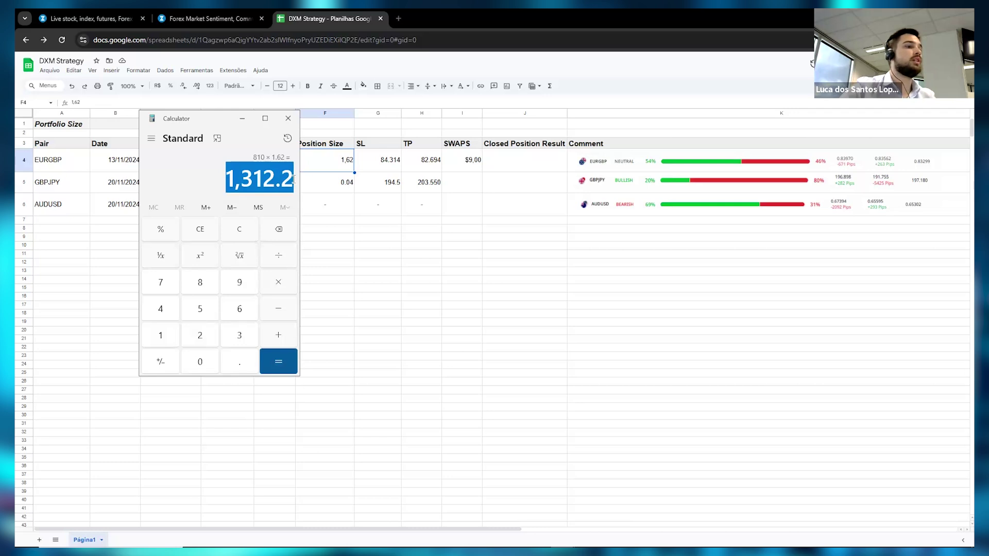
Paste 1,312.2 into the EURGBP row's Closed Position Result cell
left_click(526, 164)
key("ctrl+v")
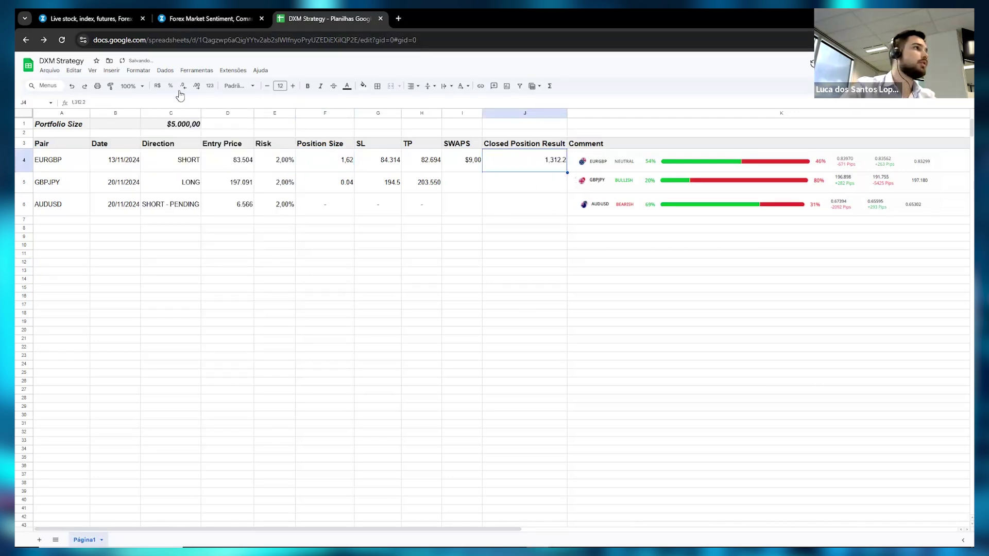
left_click(138, 70)
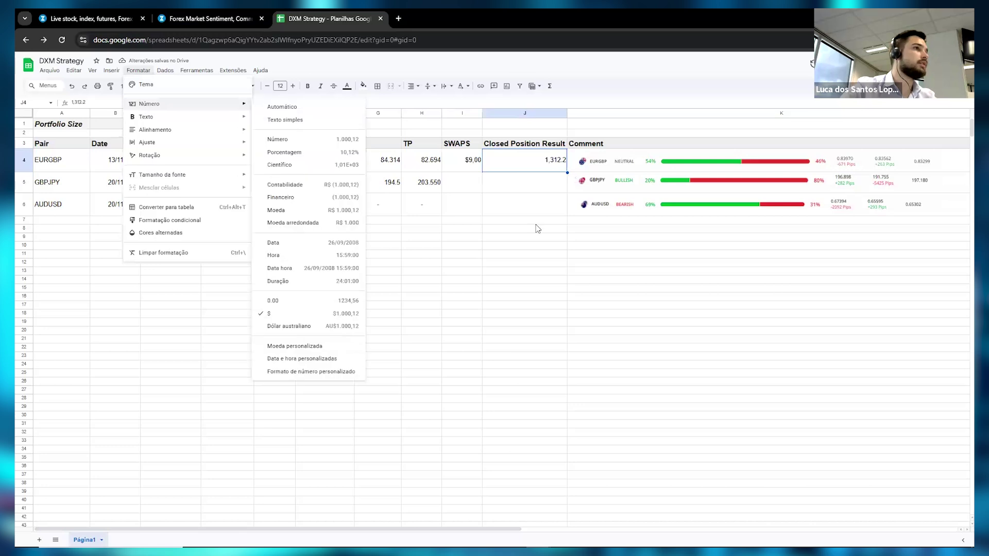
left_click(531, 157)
Format the entire Closed Position Result column in the dollar ($) currency format
left_click(523, 113)
left_click(138, 70)
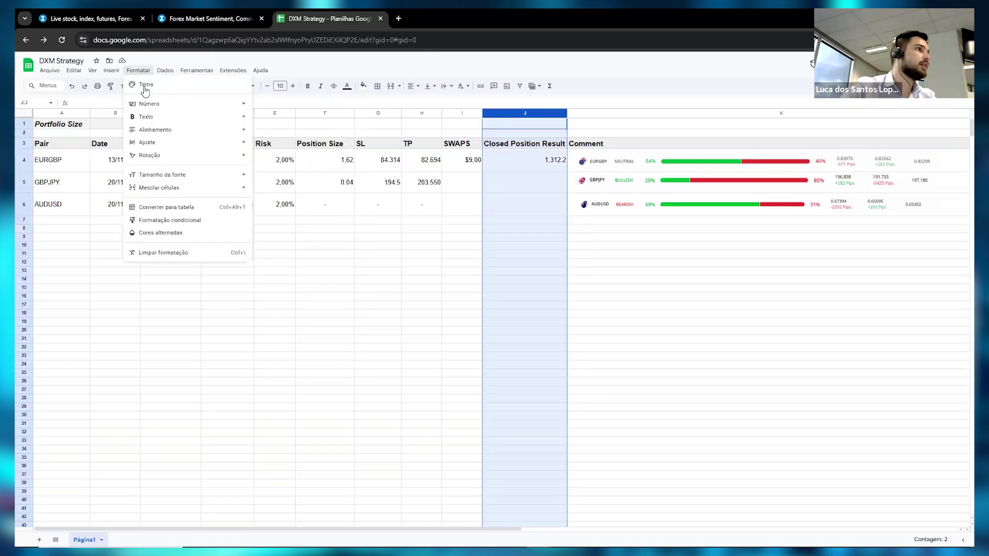
mouse_move(186, 103)
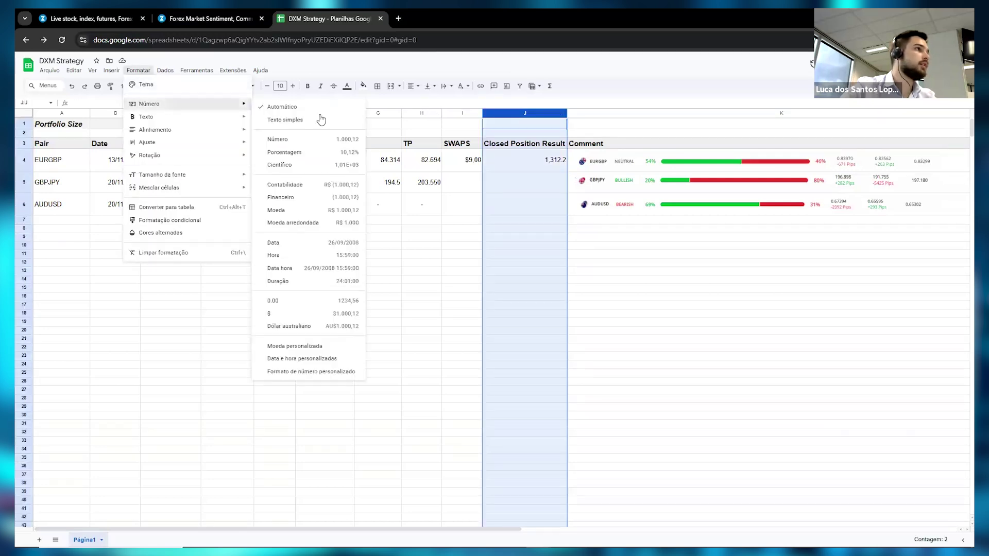
left_click(323, 314)
left_click(371, 307)
Re-enter the EURGBP row's Closed Position Result as 1312 and check it against the calculator
left_click(524, 163)
key("BackSpace")
type("1.")
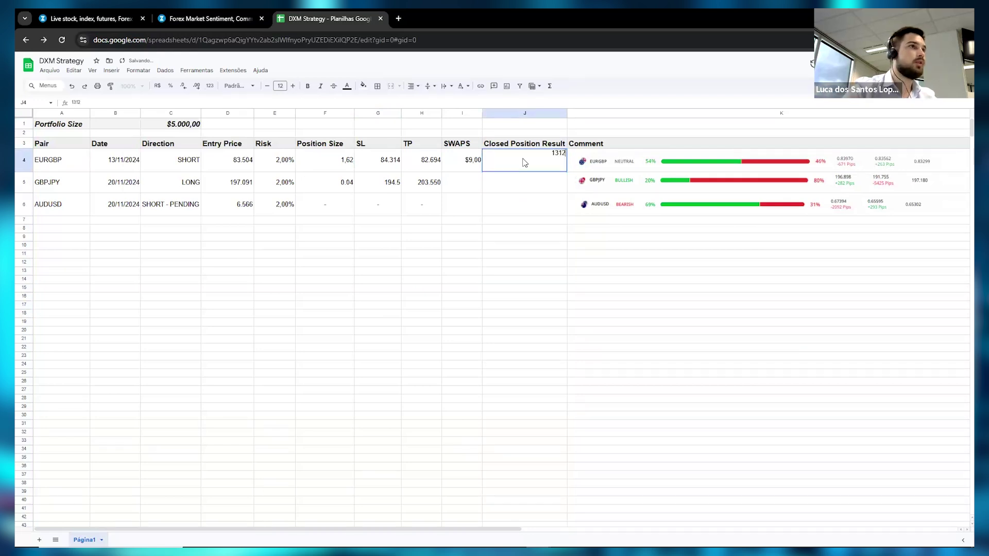
type("312")
key("Return")
key("alt+Tab")
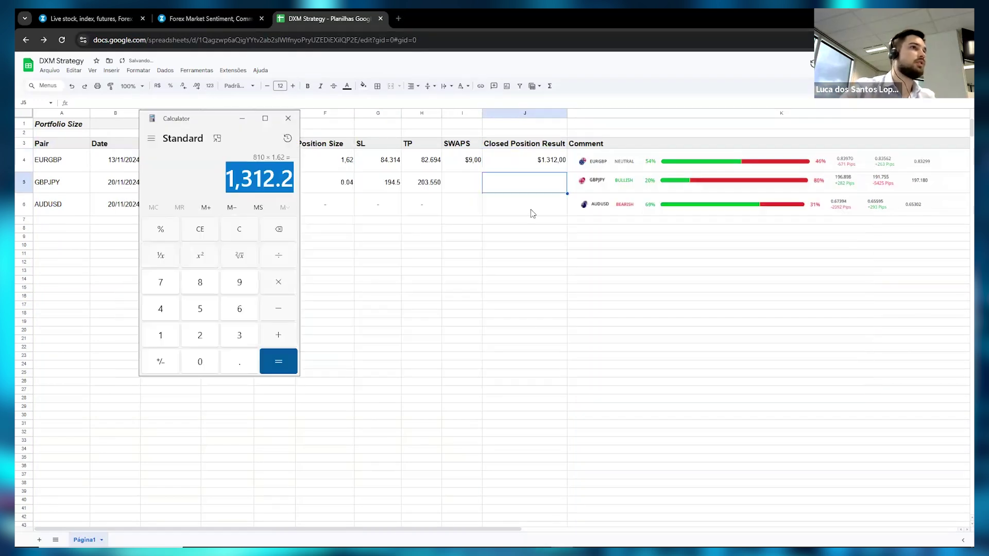
left_click(462, 313)
left_click(513, 164)
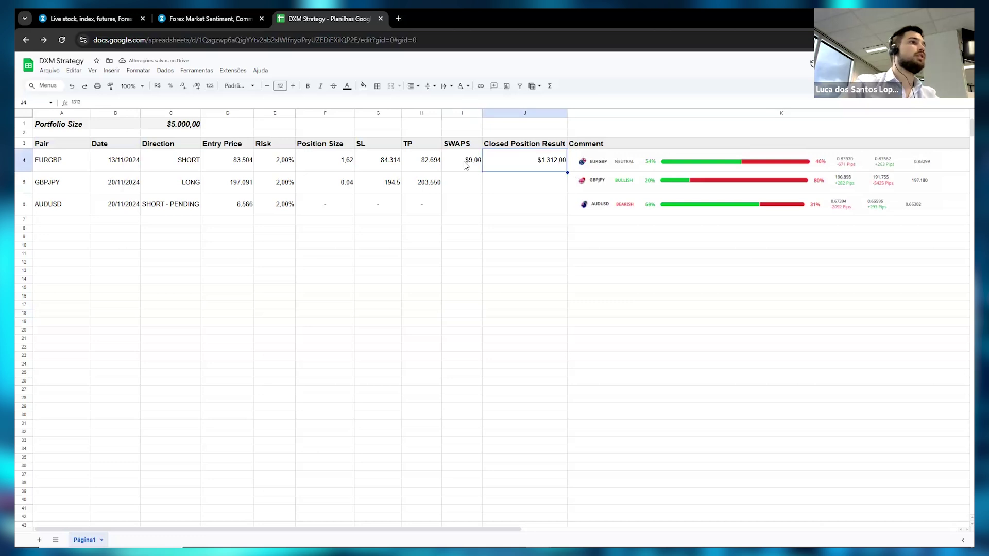
right_click(544, 117)
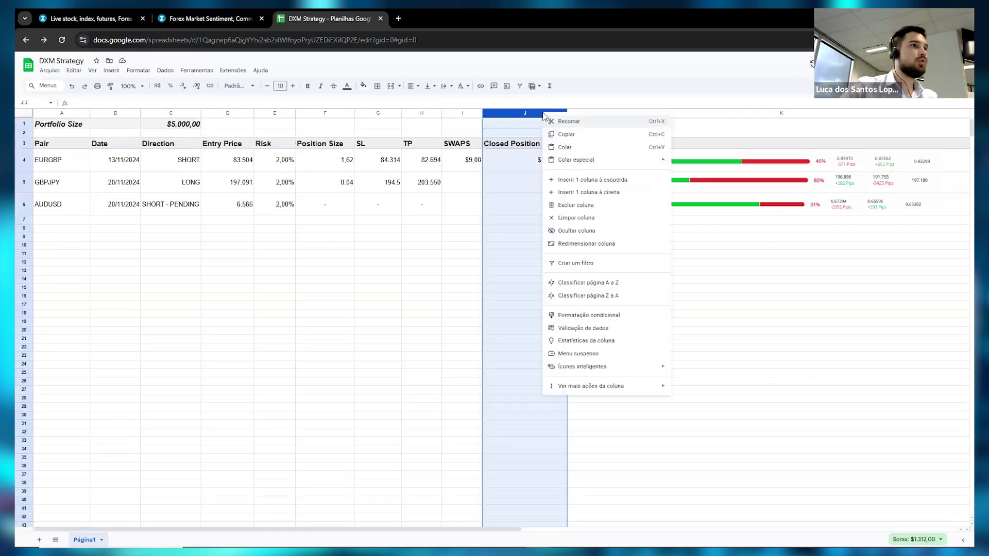
left_click(593, 180)
key("ctrl+z")
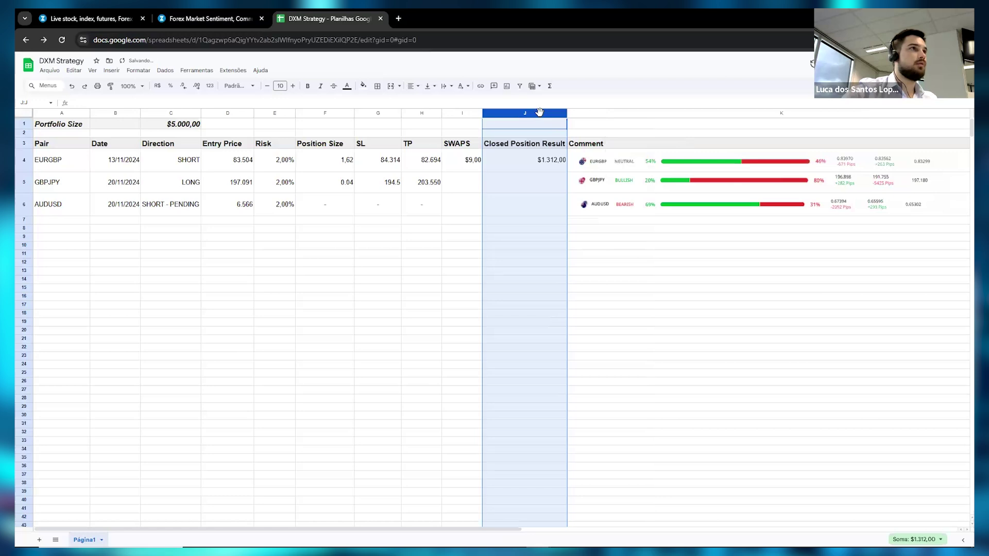
Insert a column directly after Closed Position Result and give it the header Total Gain/Loss
right_click(562, 186)
left_click(592, 198)
left_click(594, 144)
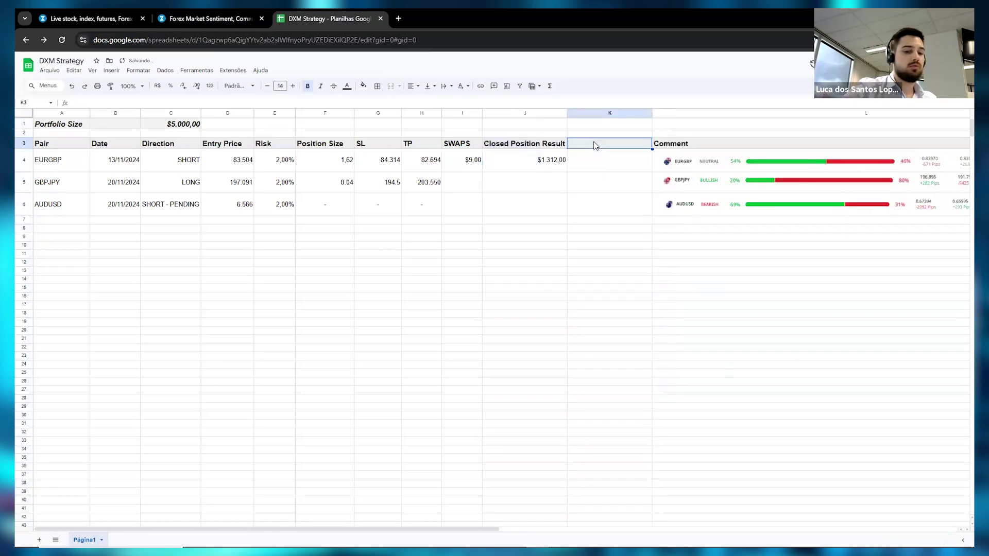
type("Total")
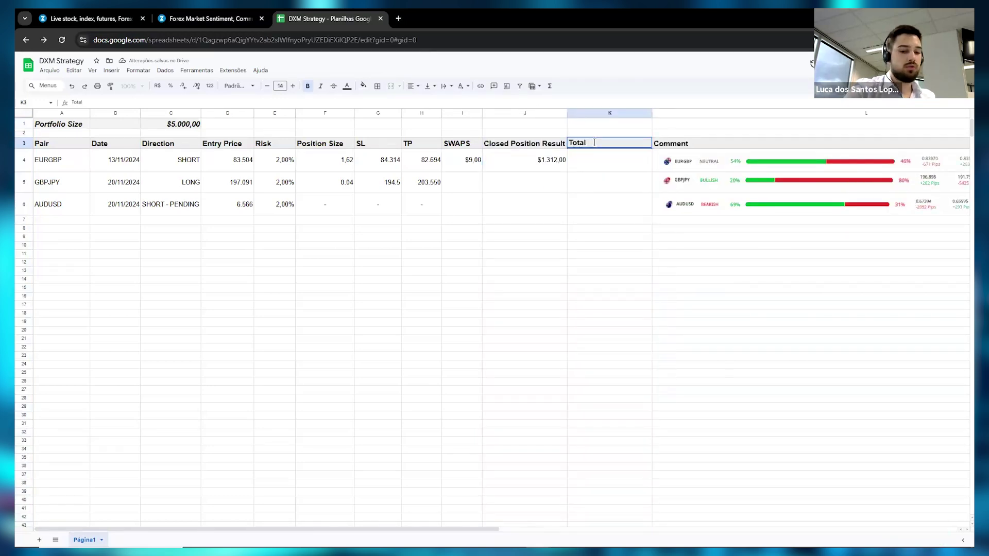
type(" Gain/Los")
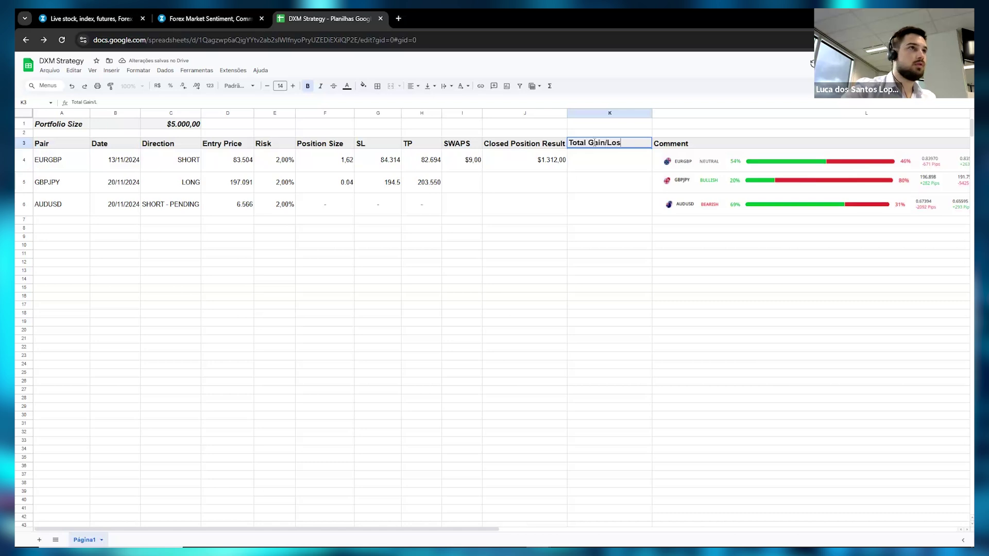
type("s")
key("Return")
key("Return")
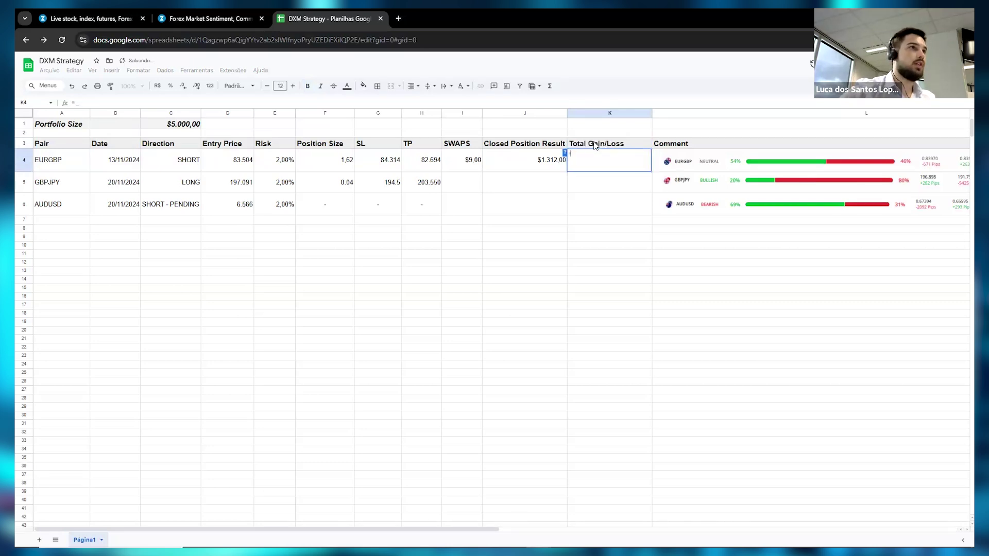
Calculate the EURGBP row's Total Gain/Loss with the formula =J4+I4, adding the closed position result and swaps
type("=")
key("Left")
type("+")
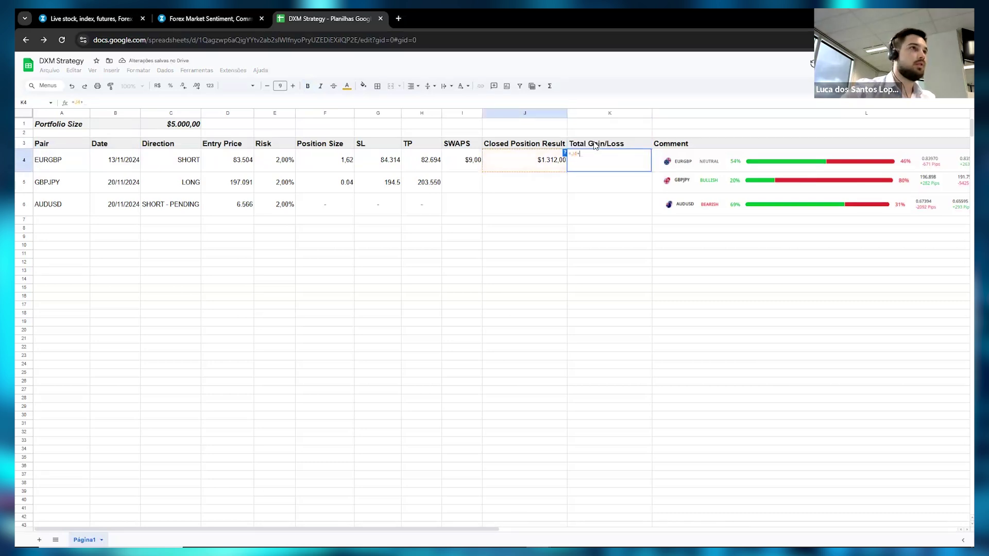
key("Left")
key("Left")
key("Left")
key("Left")
key("Left")
key("Left")
key("Left")
key("Left")
key("Left")
key("Right")
key("Right")
key("Right")
key("Right")
key("Right")
key("Right")
key("Right")
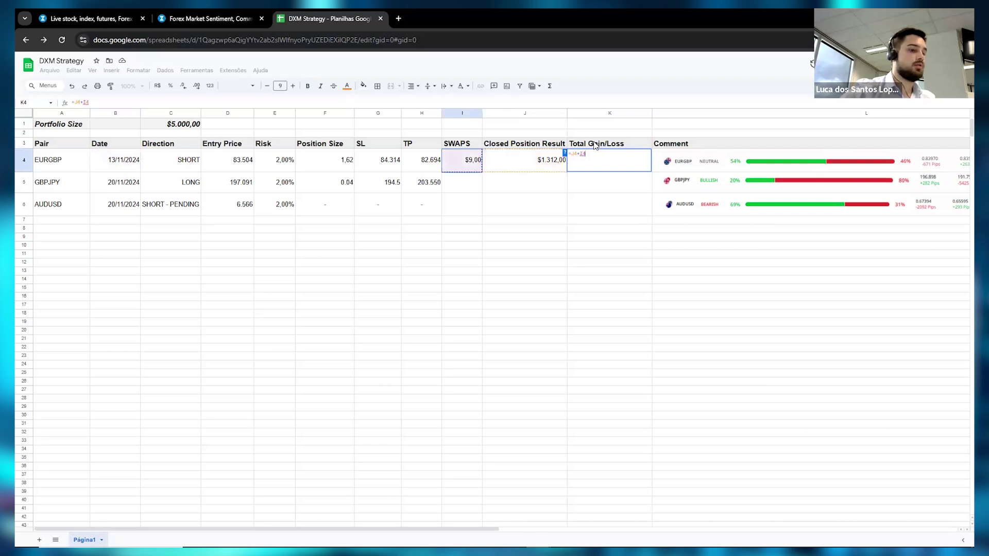
key("Tab")
left_click(524, 161)
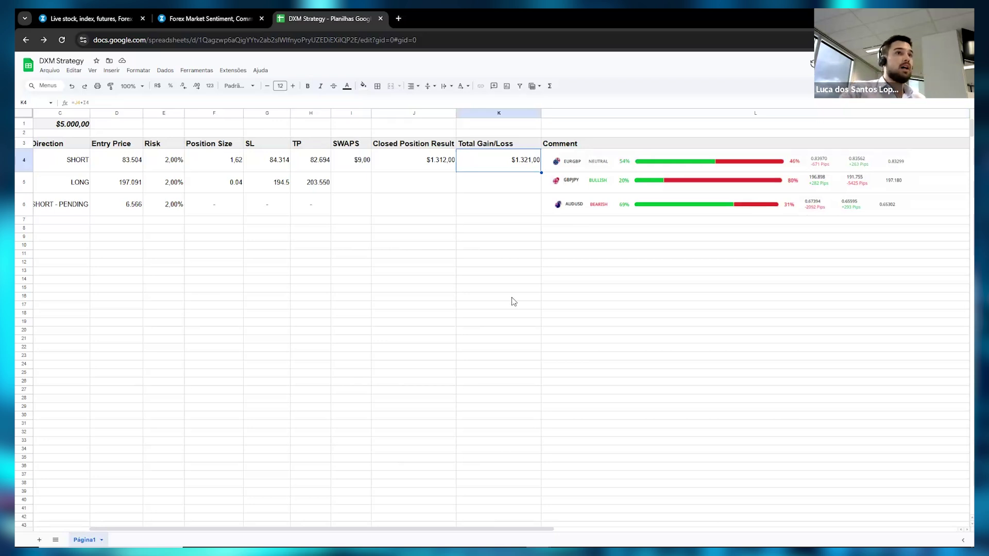
Open the full strategy description beside the Comment column and examine its risk management, profit targeting and entry point rules
scroll(513, 301, "down", 2)
scroll(514, 301, "right", 10)
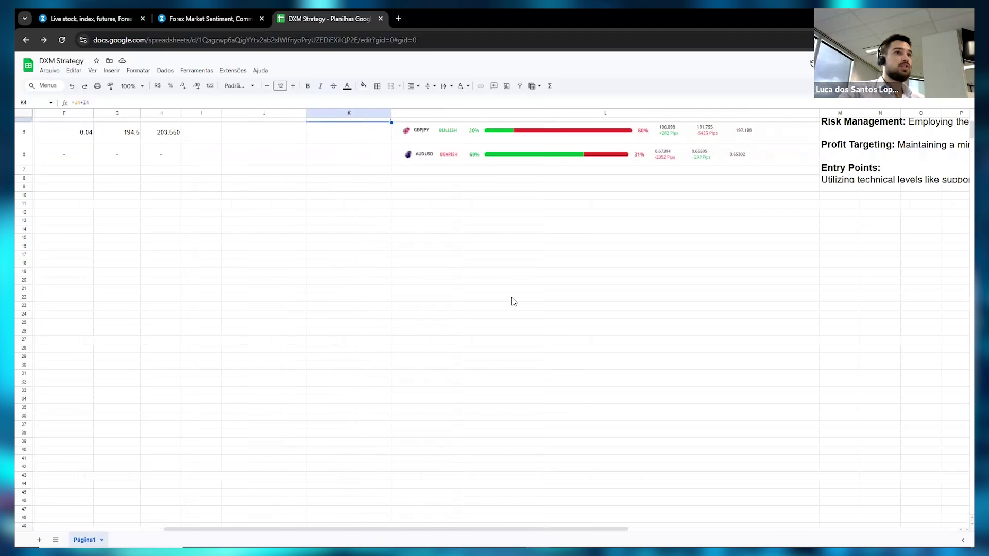
scroll(514, 301, "up", 2)
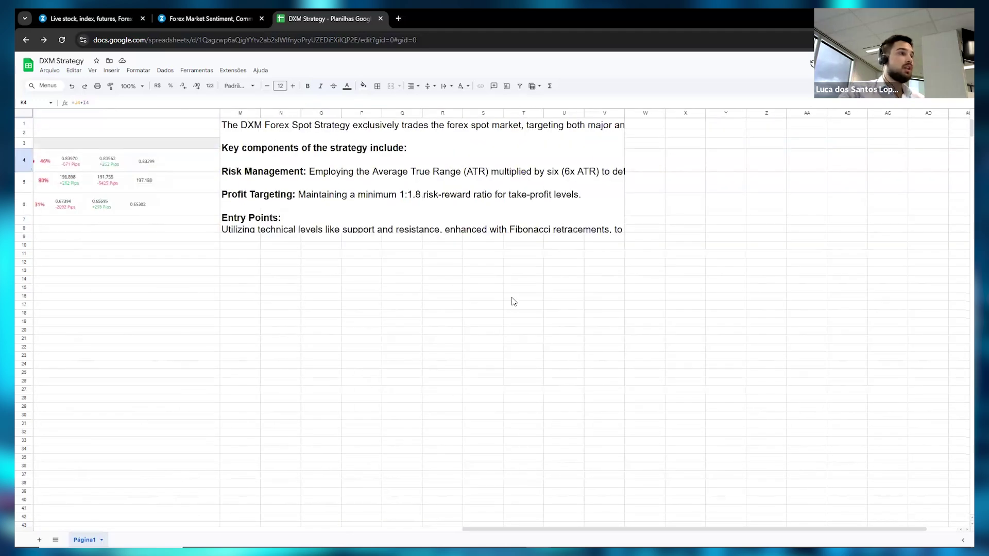
scroll(514, 302, "left", 3)
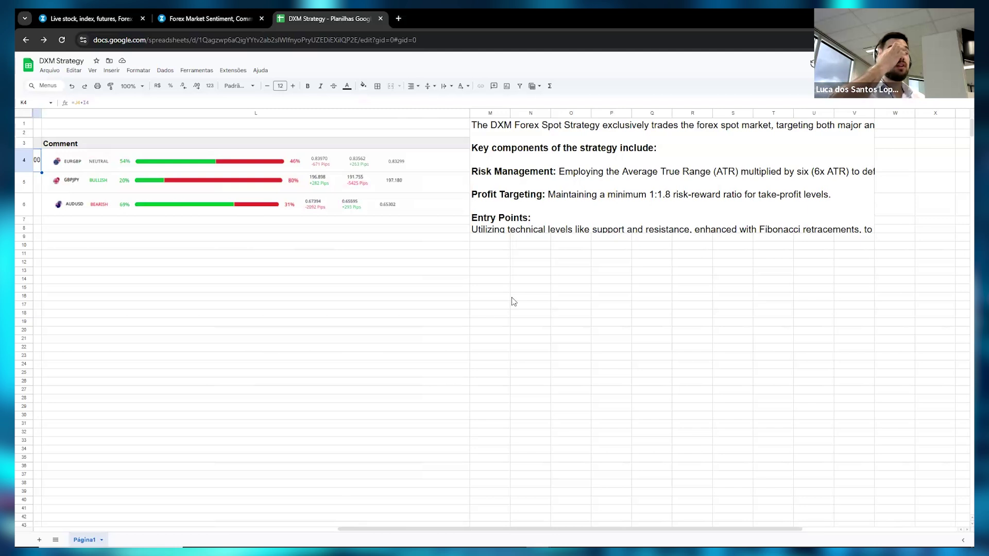
left_click(590, 136)
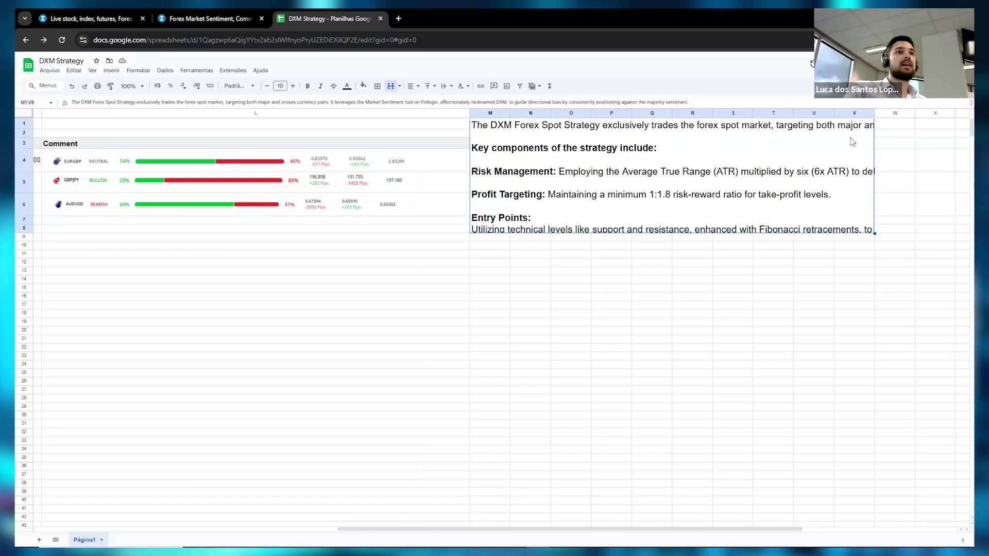
key("Return")
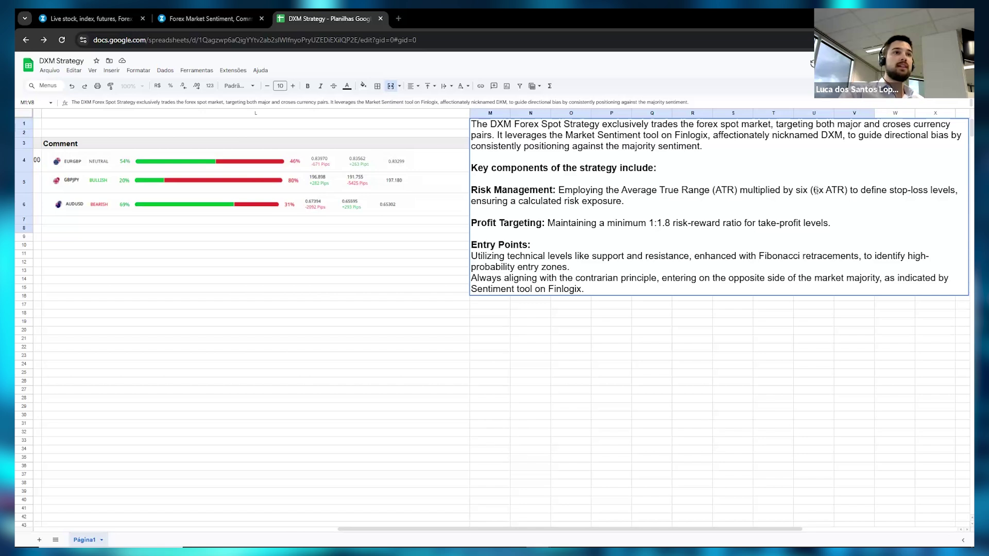
left_click_drag(814, 191, 851, 191)
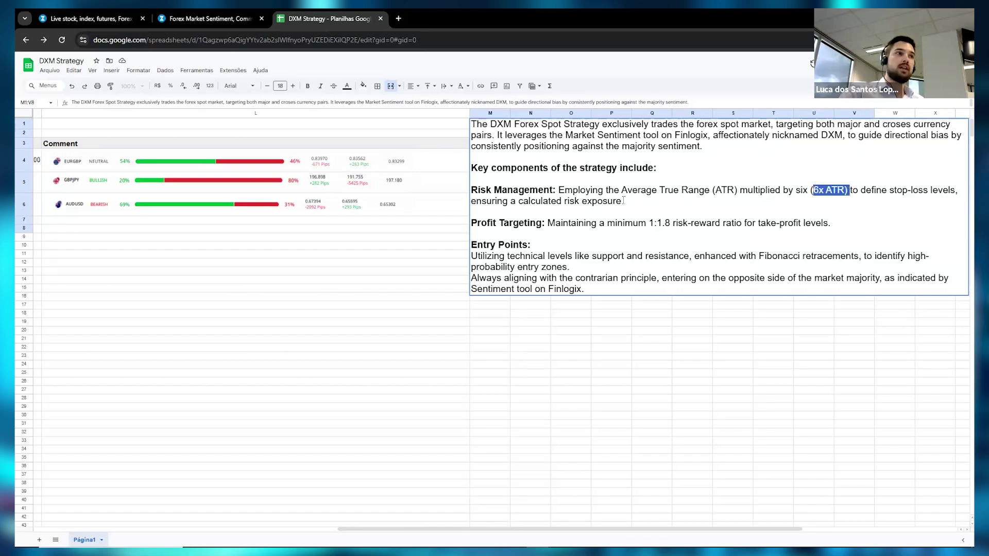
left_click_drag(623, 202, 519, 204)
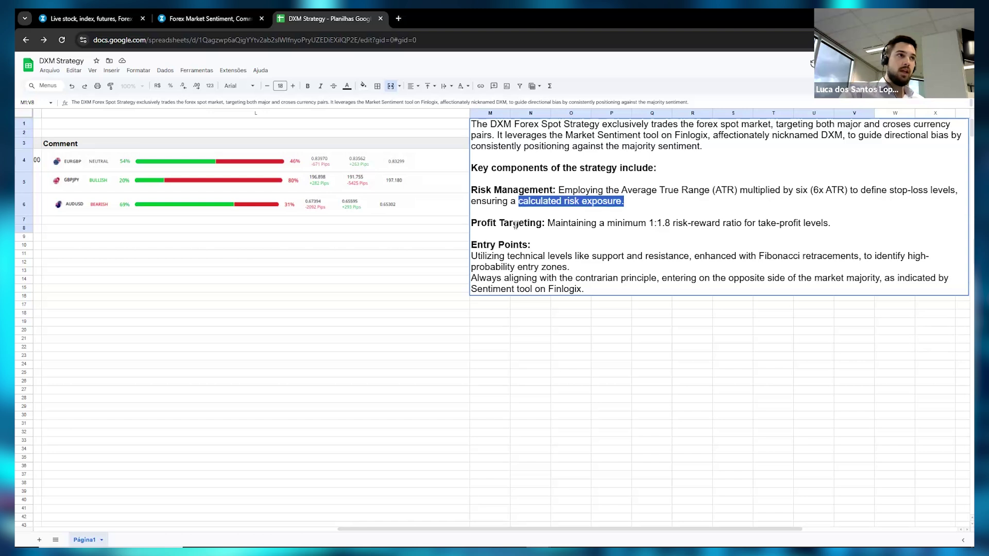
left_click(514, 225)
left_click_drag(597, 224, 642, 225)
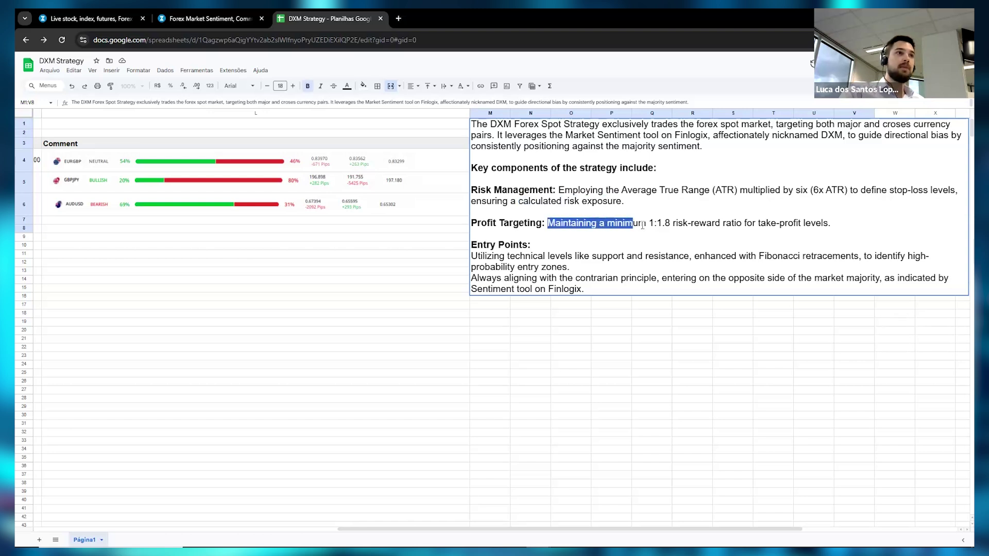
left_click(656, 223)
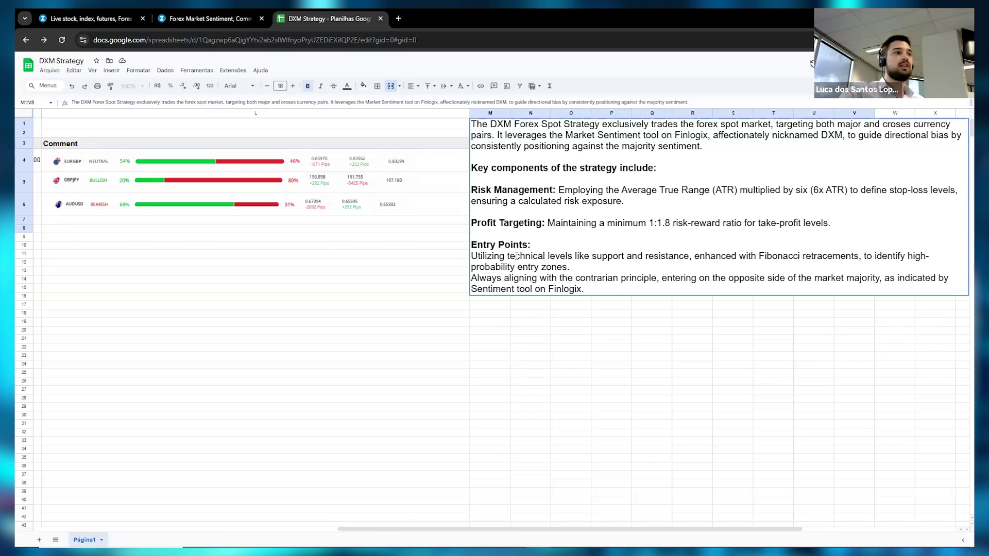
Switch to the Finlogix EUR/GBP chart and draw a Fibonacci retracement from the early November high near 0.84479 to the low near 0.82600
left_click(103, 19)
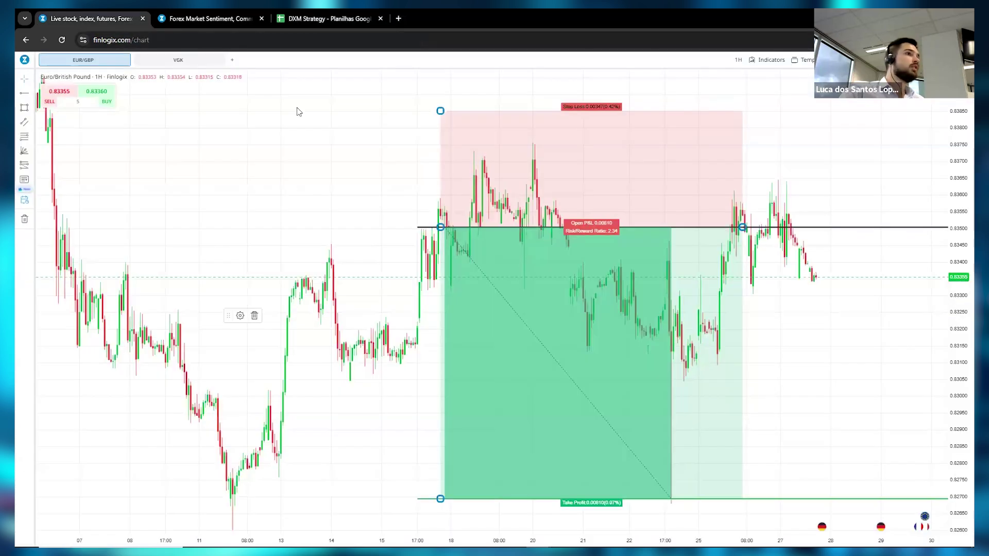
scroll(735, 272, "down", 5)
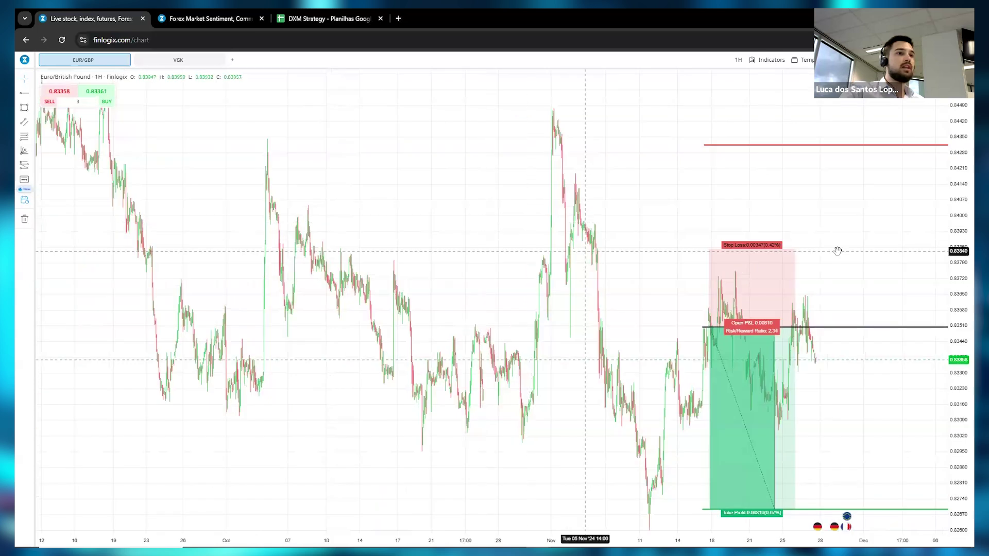
scroll(960, 288, "down", 3)
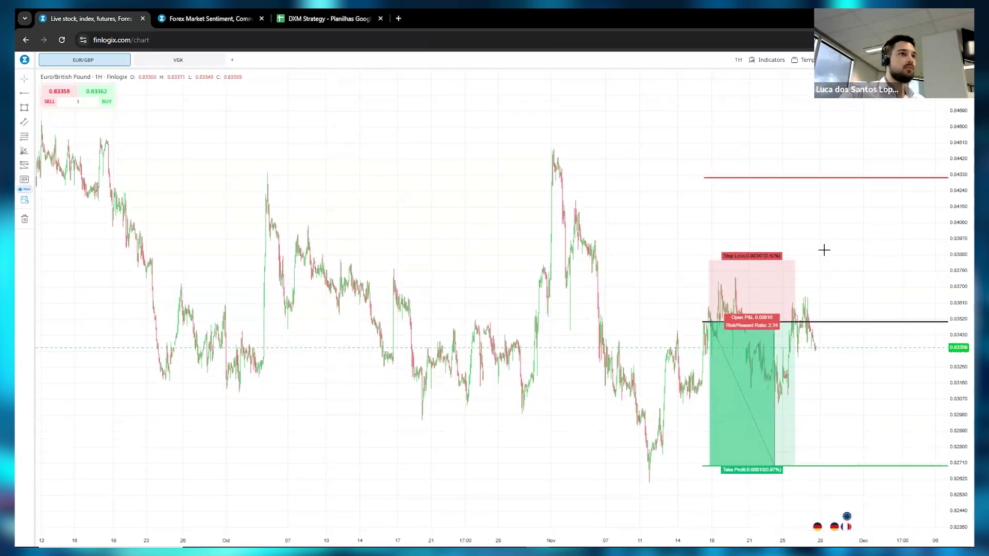
left_click(554, 150)
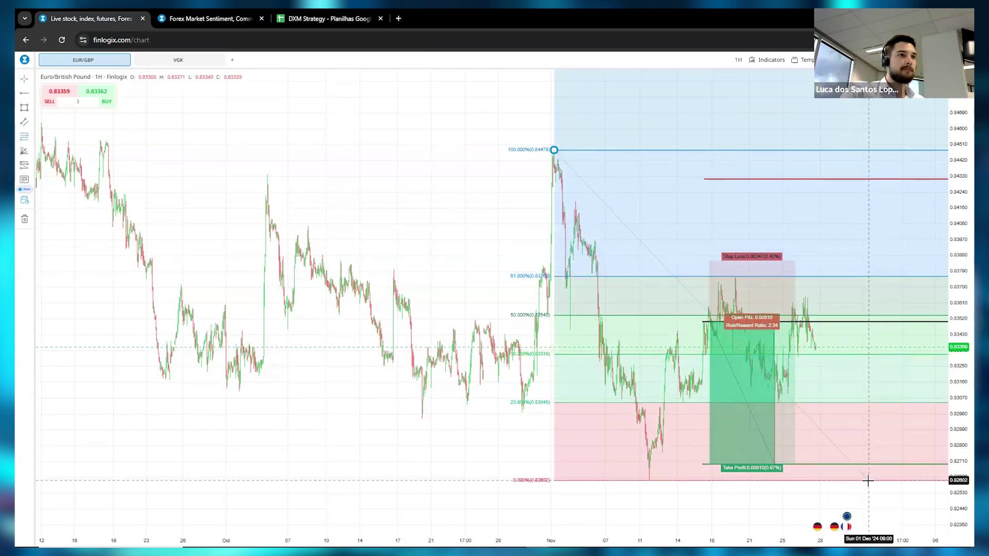
left_click(868, 480)
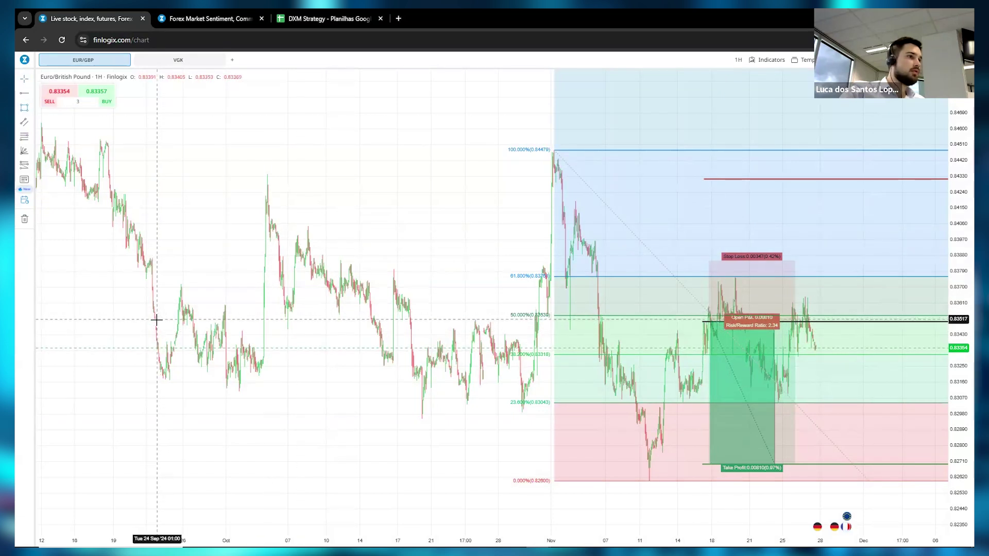
Mark the price zone around the 50% retracement with a long rectangle, and delete both the rectangle and the Fibonacci retracement
left_click_drag(157, 319, 840, 307)
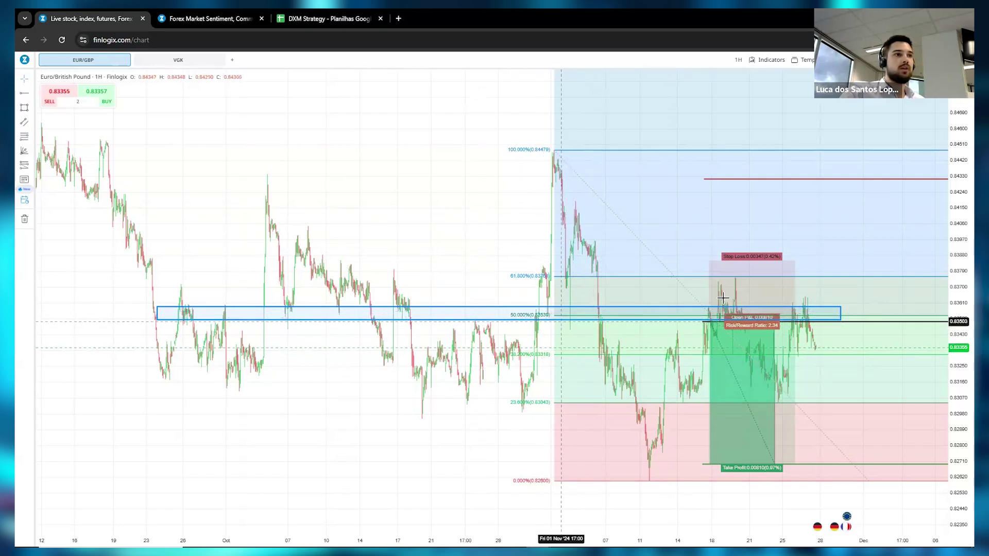
left_click(489, 307)
key("Delete")
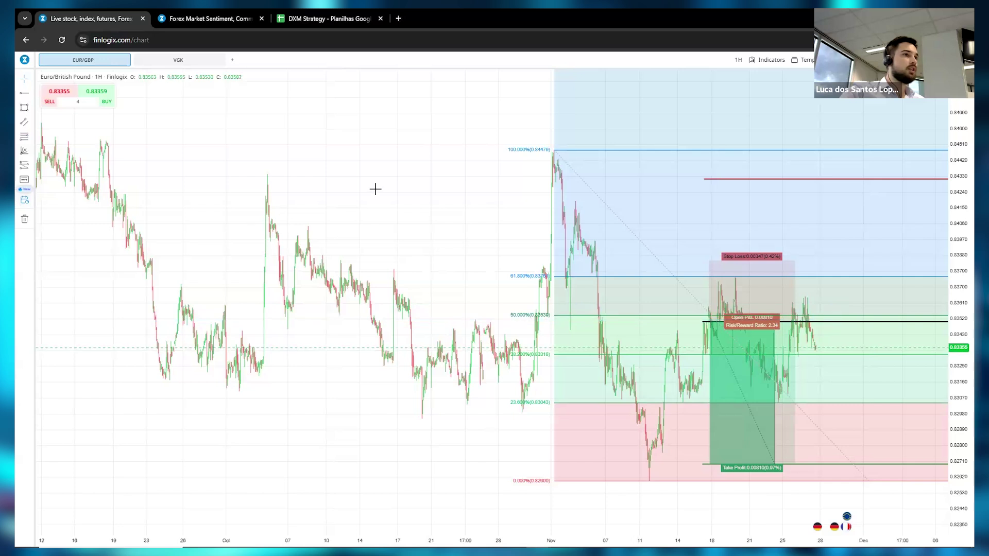
left_click(572, 168)
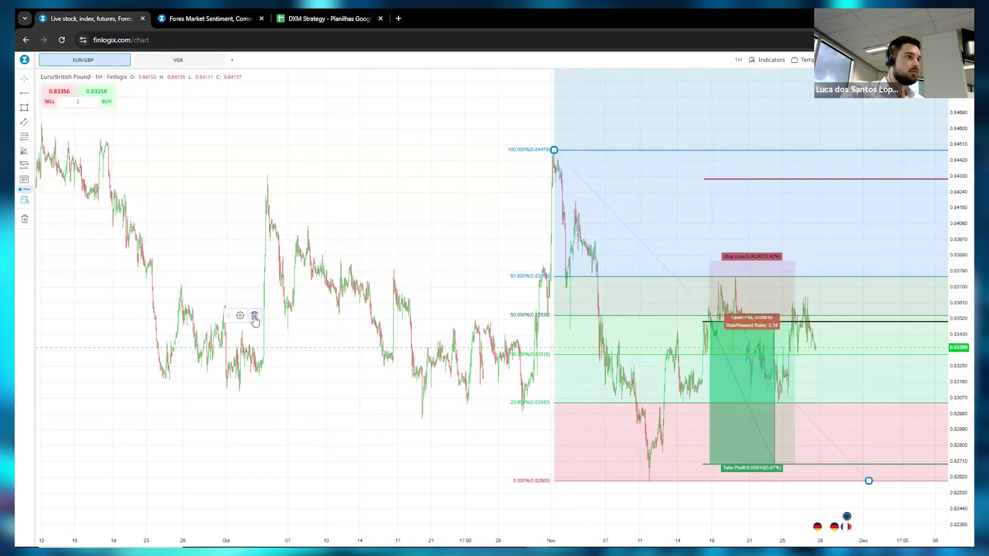
key("Delete")
Return to the DXM Strategy sheet, leave the strategy description and review the EURGBP row's SWAPS, Closed Position Result and Total Gain/Loss
left_click(326, 19)
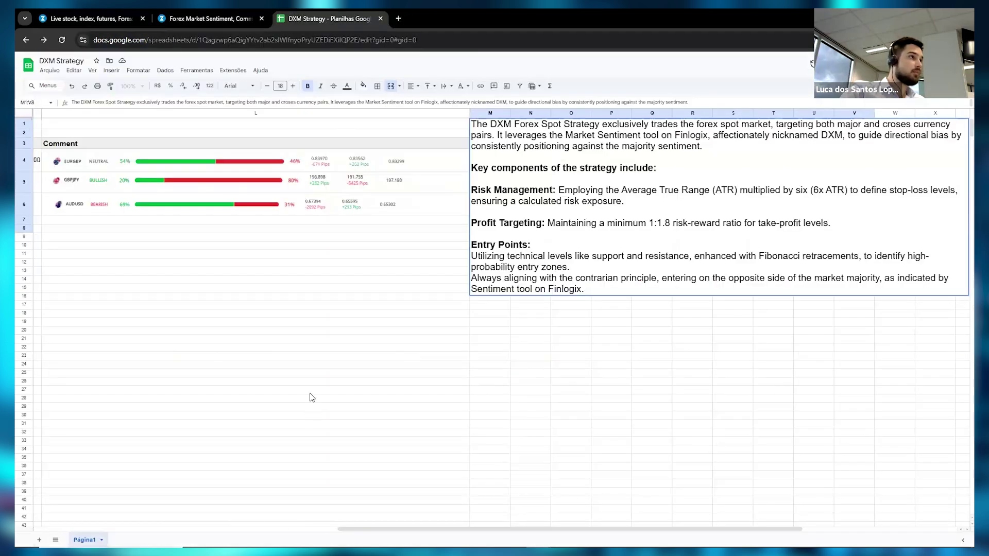
left_click(286, 281)
scroll(285, 286, "left", 10)
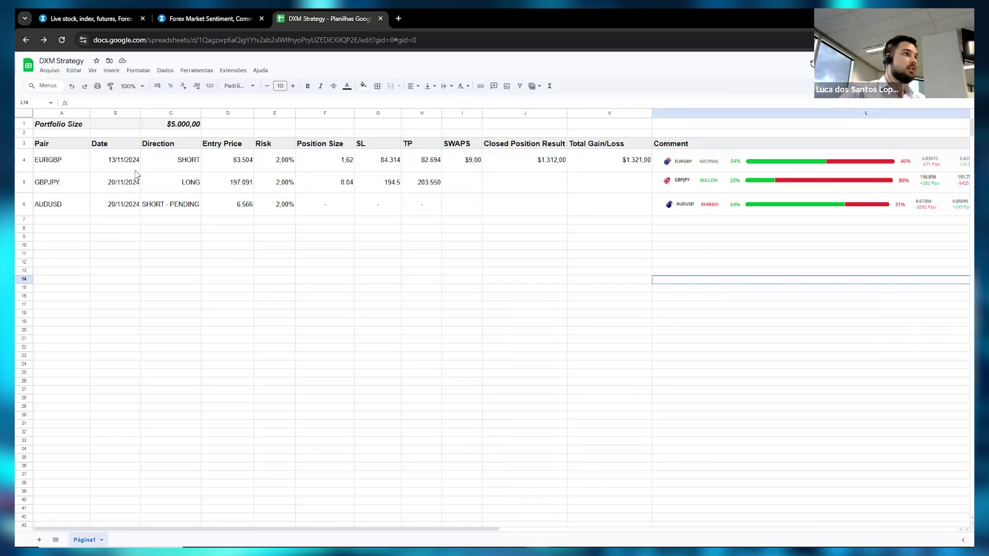
left_click_drag(465, 162, 601, 162)
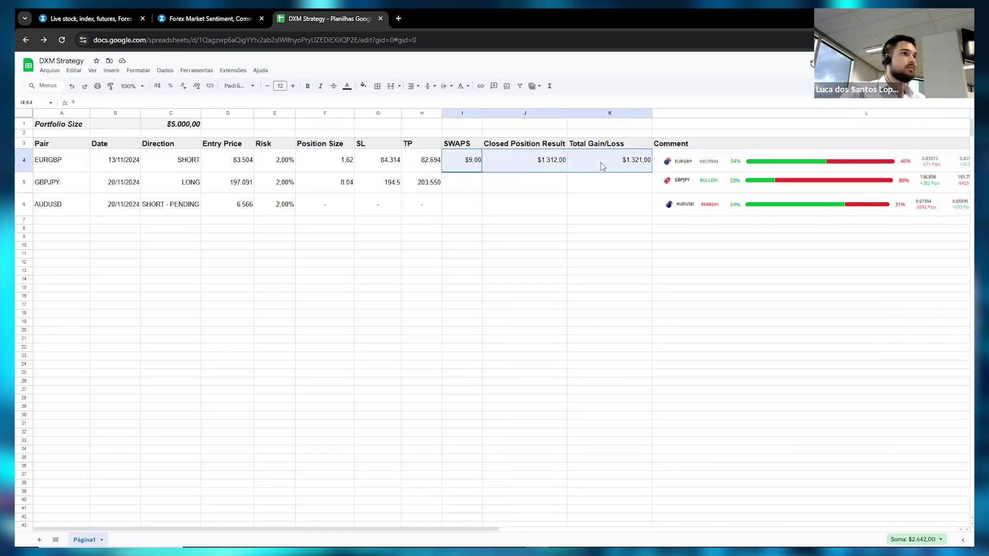
left_click(525, 204)
left_click(467, 164)
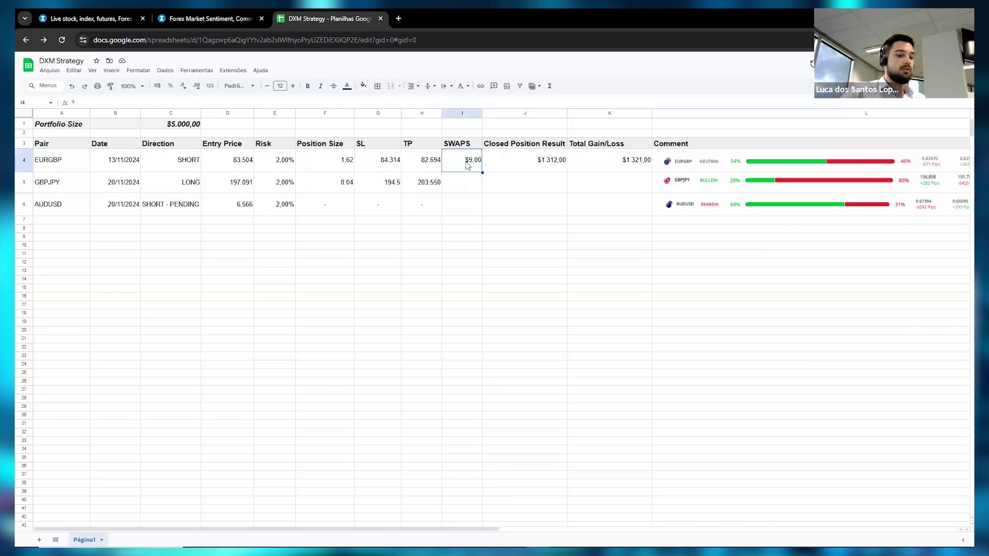
Apply alternating colours to the range I4:K66 under SWAPS, Closed Position Result and Total Gain/Loss
left_click_drag(512, 165, 551, 302)
scroll(547, 301, "up", 5)
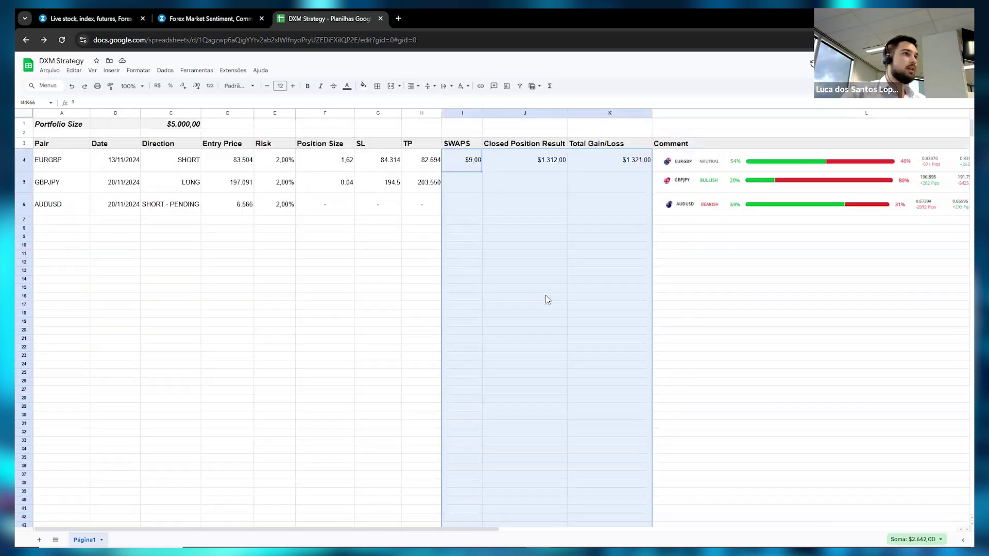
left_click(134, 74)
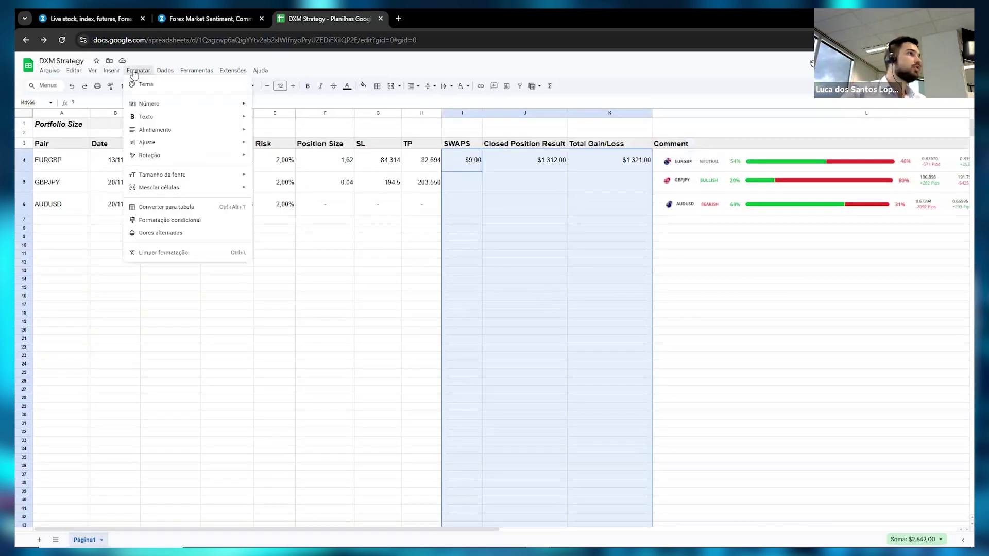
left_click(161, 232)
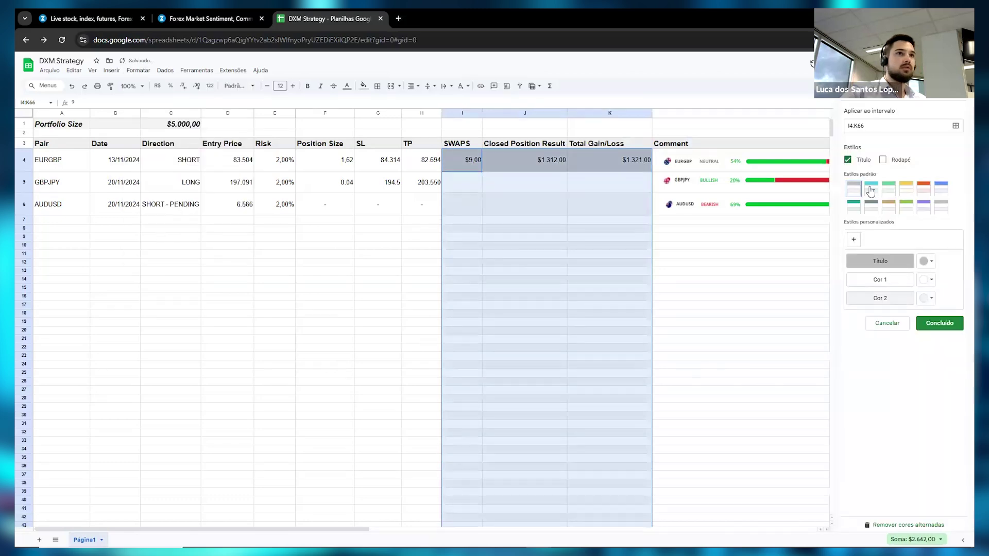
Start a green conditional formatting rule for non-empty cells in I4:K66, and accept the alternating colours in their default grey style
left_click(139, 71)
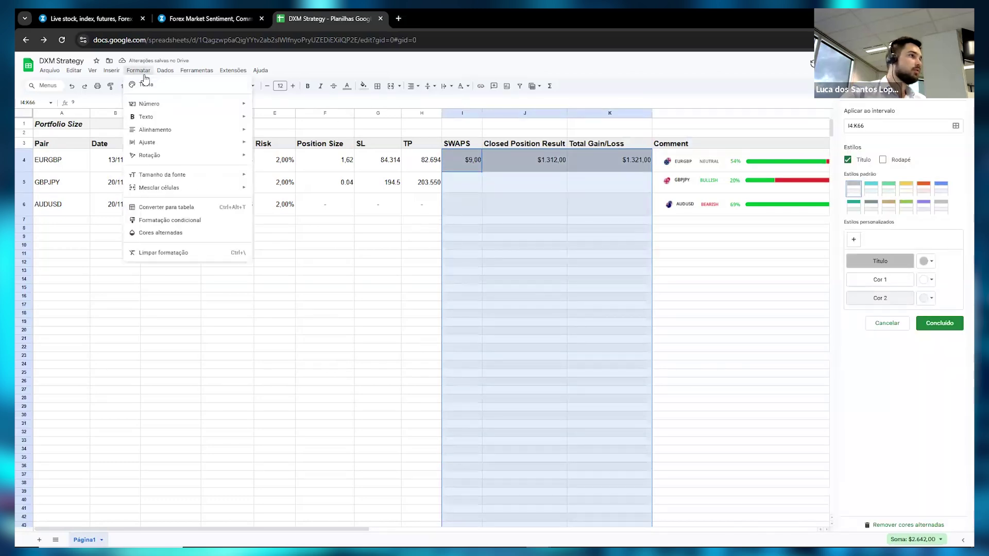
left_click(172, 221)
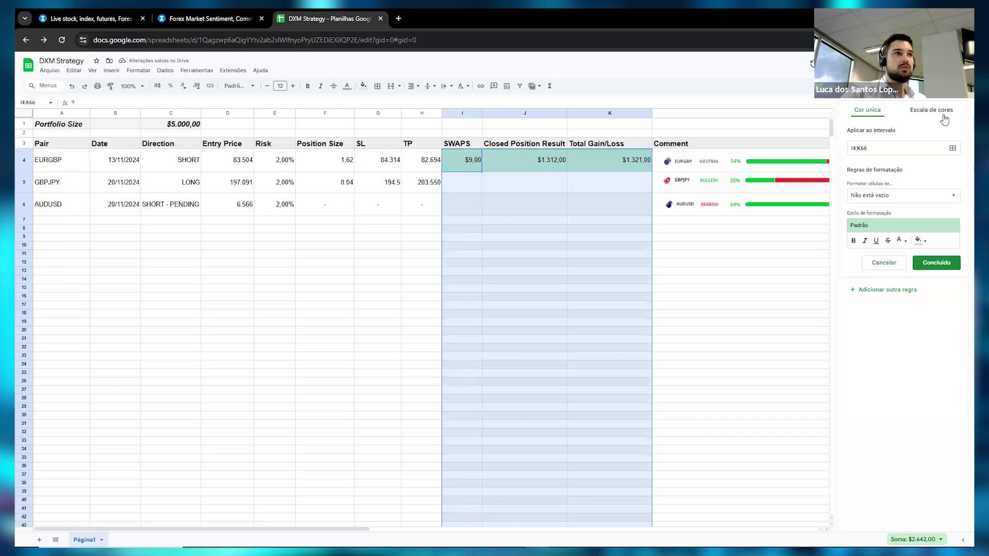
left_click(786, 367)
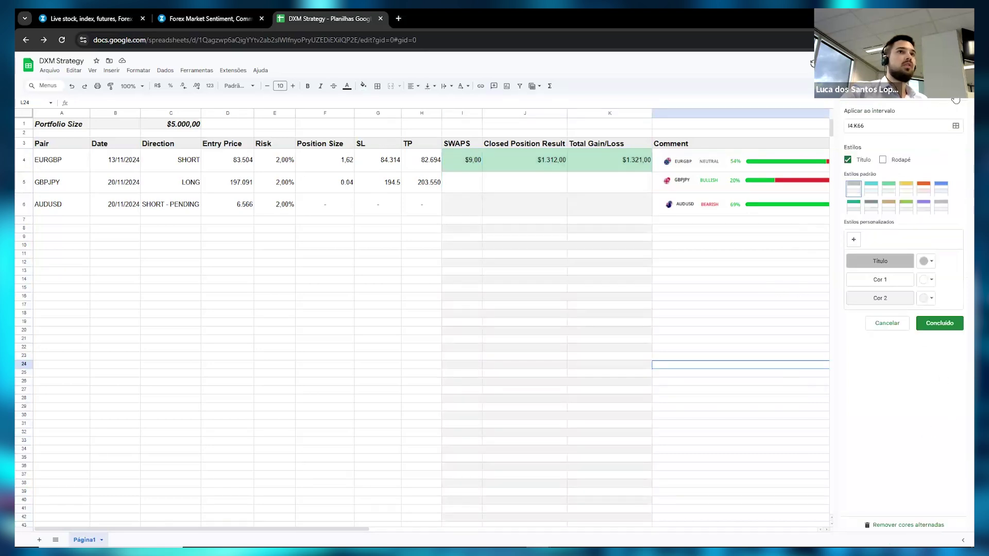
left_click(939, 323)
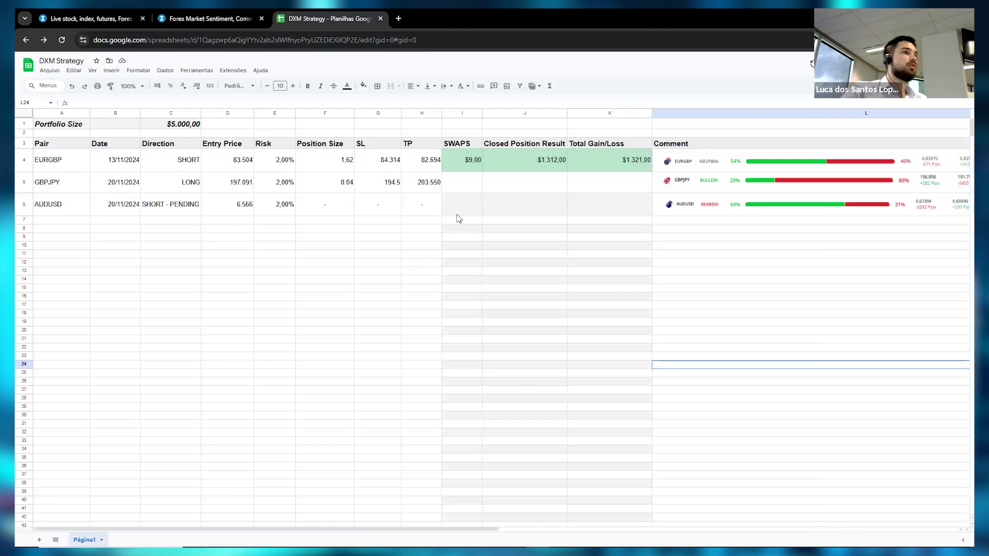
Undo the alternating colours and the green conditional formatting on the SWAPS, Closed Position Result and Total Gain/Loss columns
key("ctrl+z")
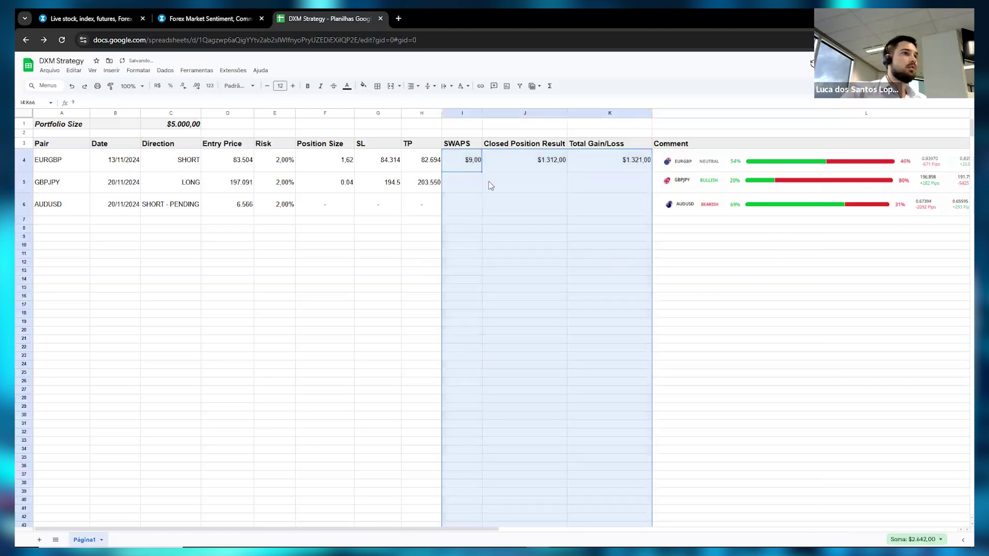
key("ctrl+z")
key("ctrl+z")
key("ctrl+z")
key("ctrl+z")
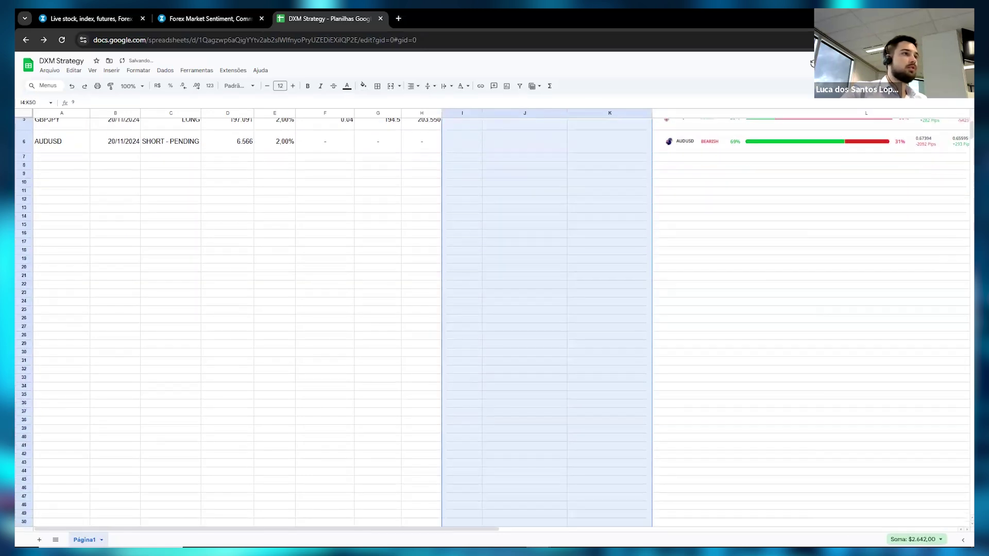
key("ctrl+z")
Add a conditional formatting rule to I4:K57 that shades non-empty cells in the default green style
left_click(138, 70)
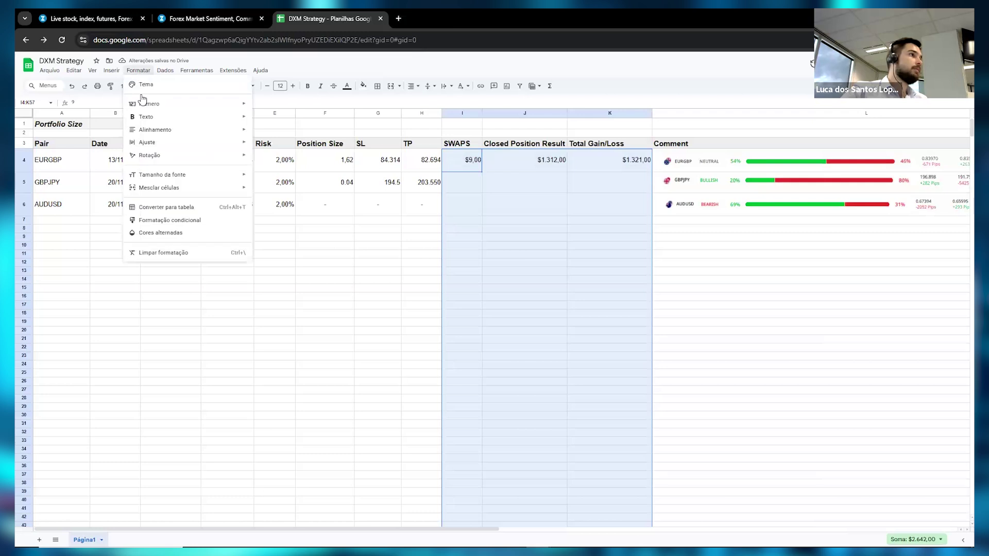
left_click(197, 222)
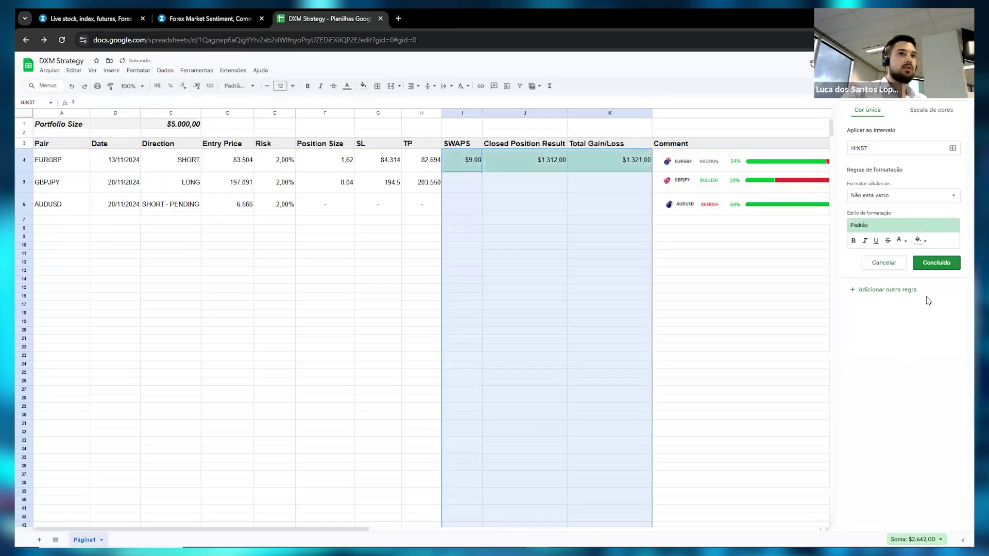
left_click(936, 263)
left_click(779, 332)
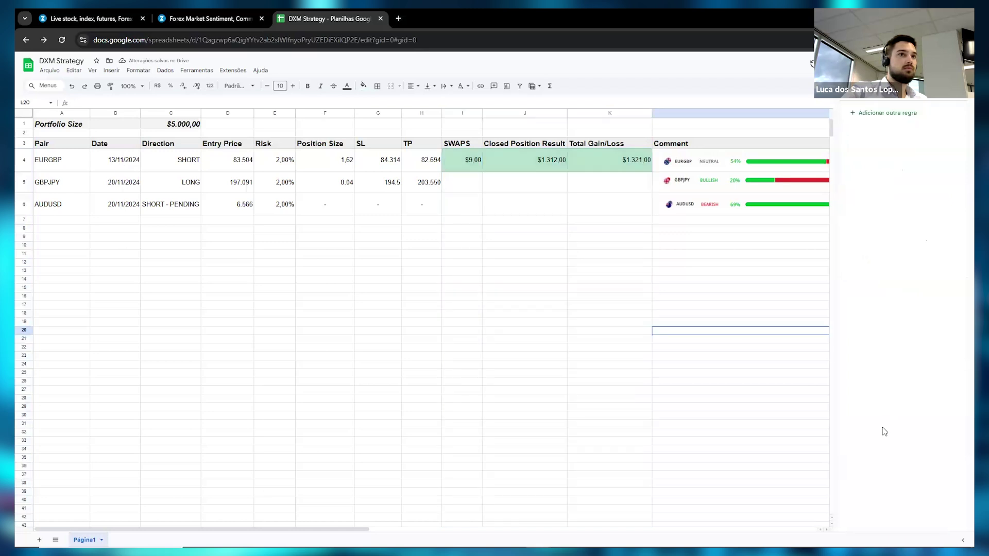
left_click(619, 348)
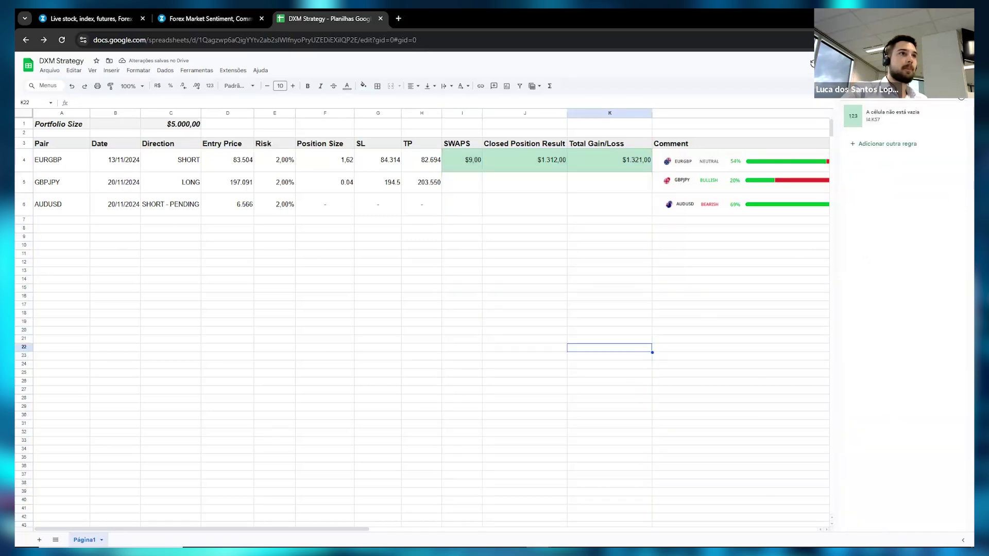
left_click(961, 89)
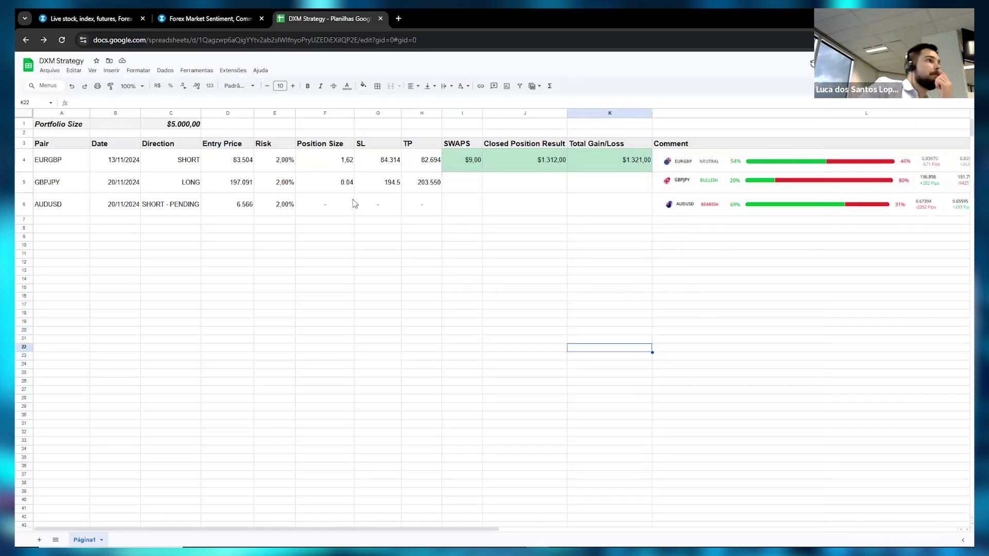
Check the GBPJPY row's pair and date, and change the VGK chart in Finlogix to GBP/JPY
left_click(58, 192)
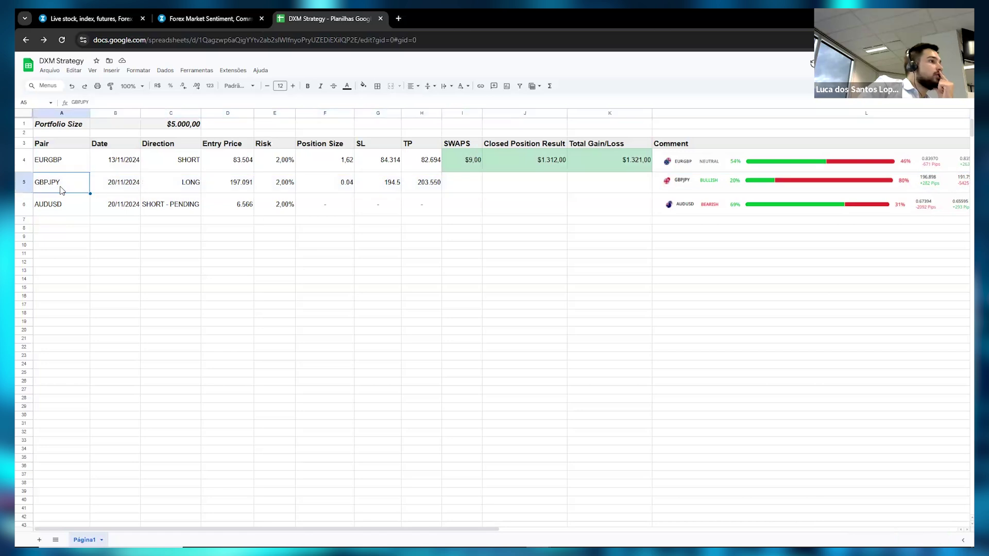
left_click(114, 190)
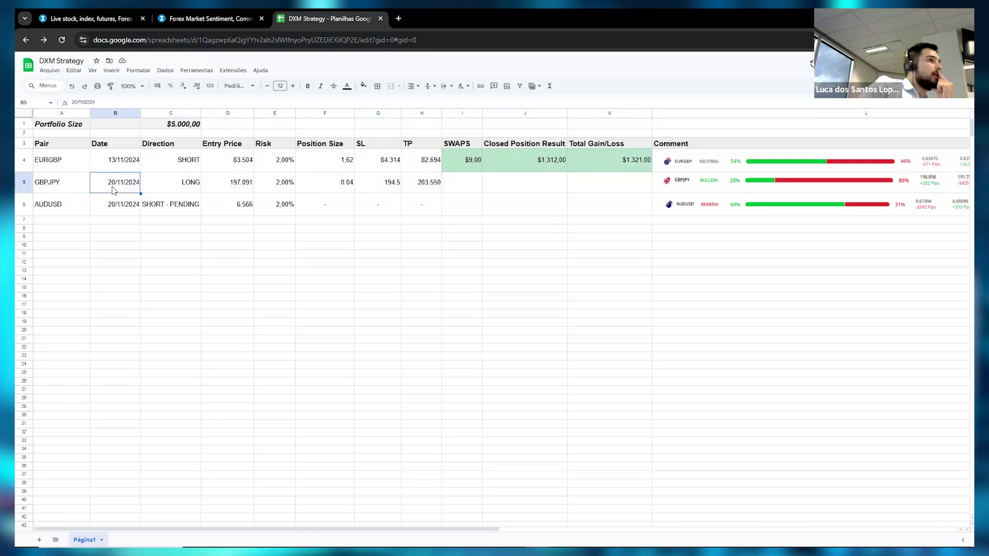
left_click(97, 19)
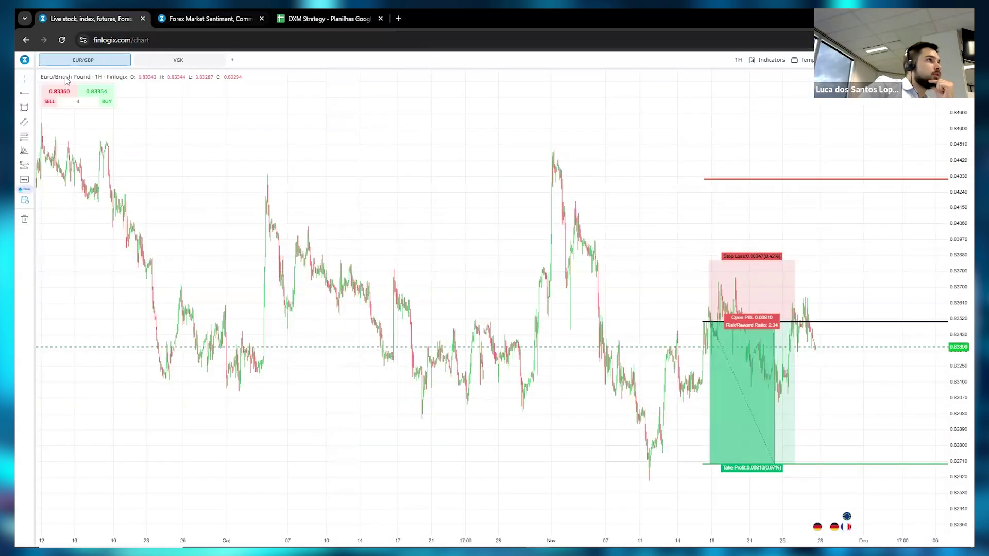
left_click(178, 60)
left_click(180, 60)
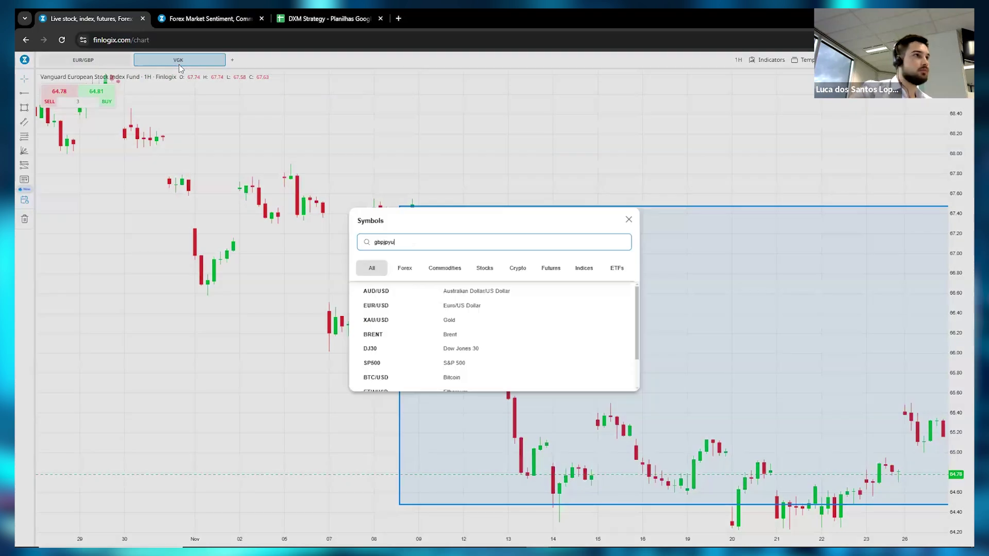
key("BackSpace")
key("BackSpace")
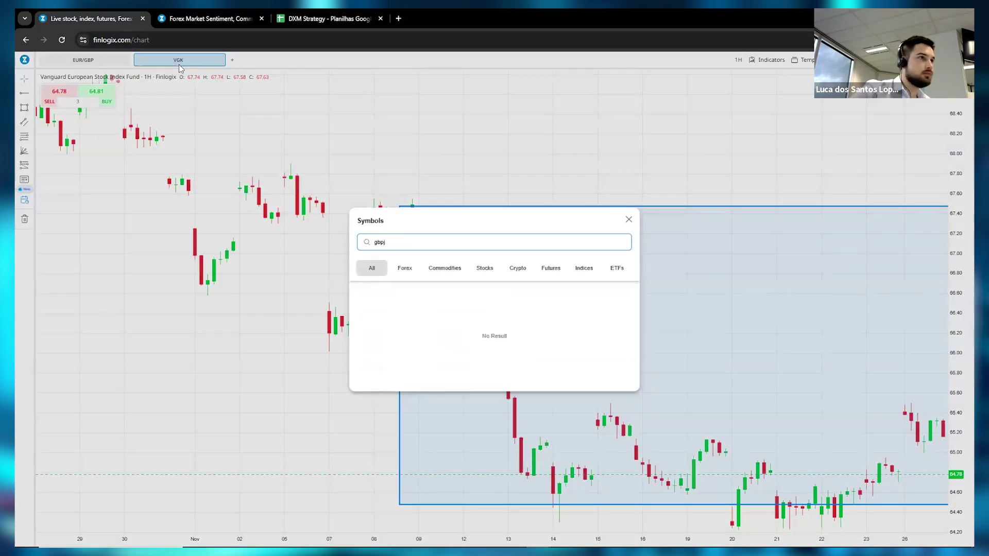
right_click(178, 65)
left_click(381, 275)
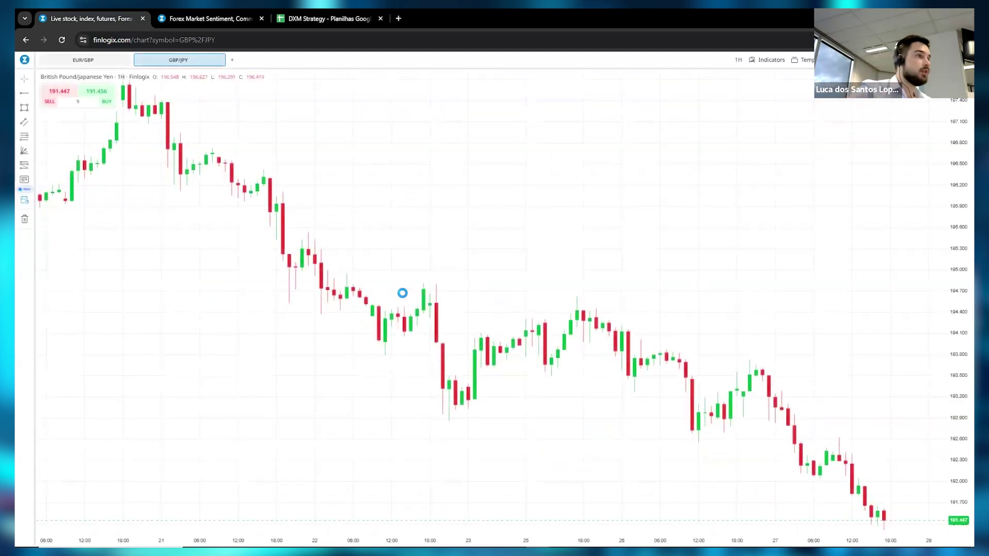
scroll(288, 133, "down", 8)
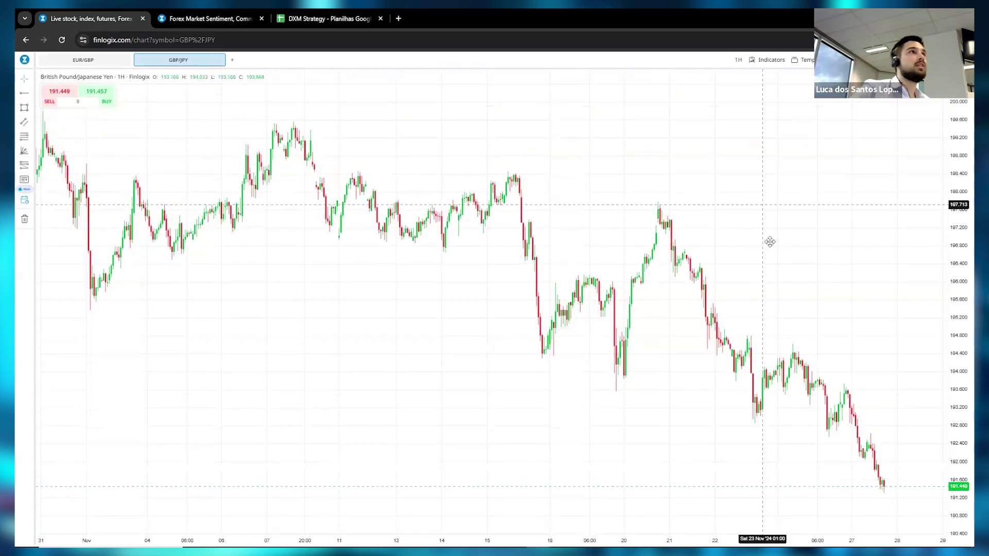
Recheck GBPJPY's trade date in the sheet and mark Wed 20 Nov '24 on the GBP/JPY chart with a vertical line
left_click(329, 18)
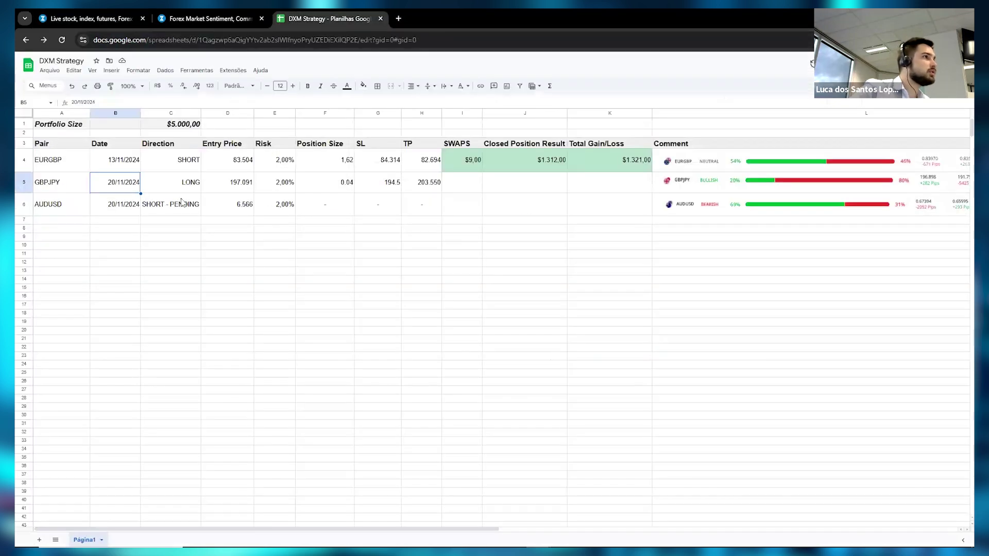
left_click(72, 186)
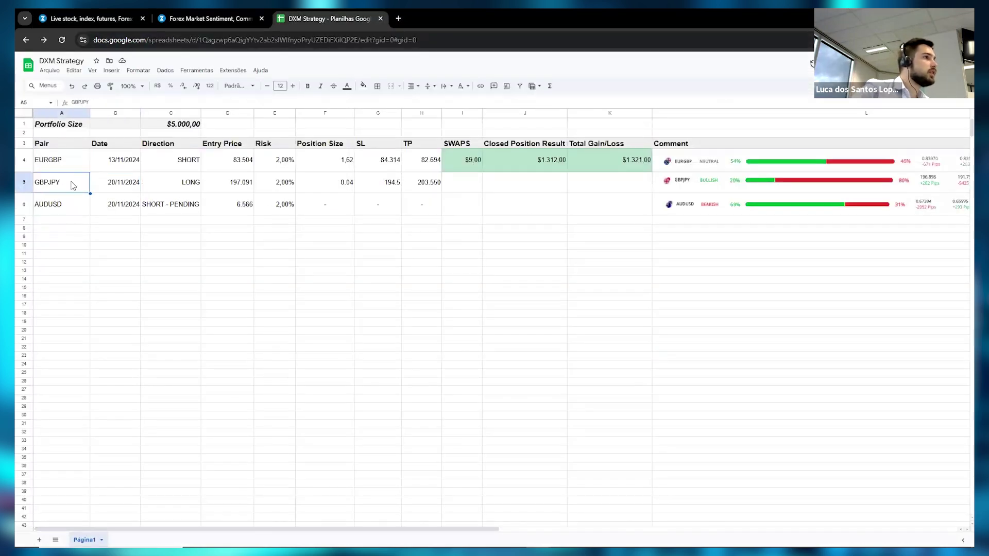
left_click(120, 180)
left_click(172, 20)
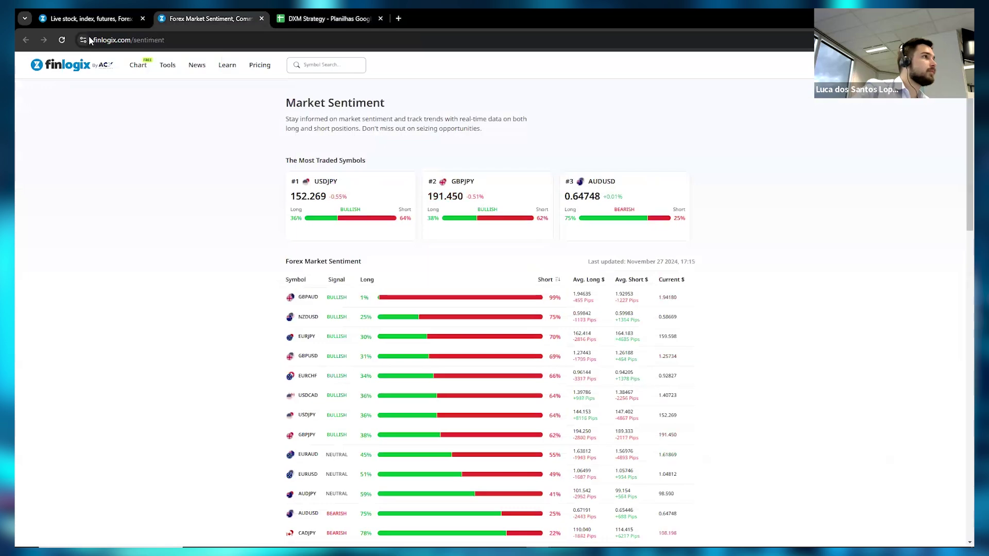
left_click(93, 20)
left_click_drag(179, 21, 180, 22)
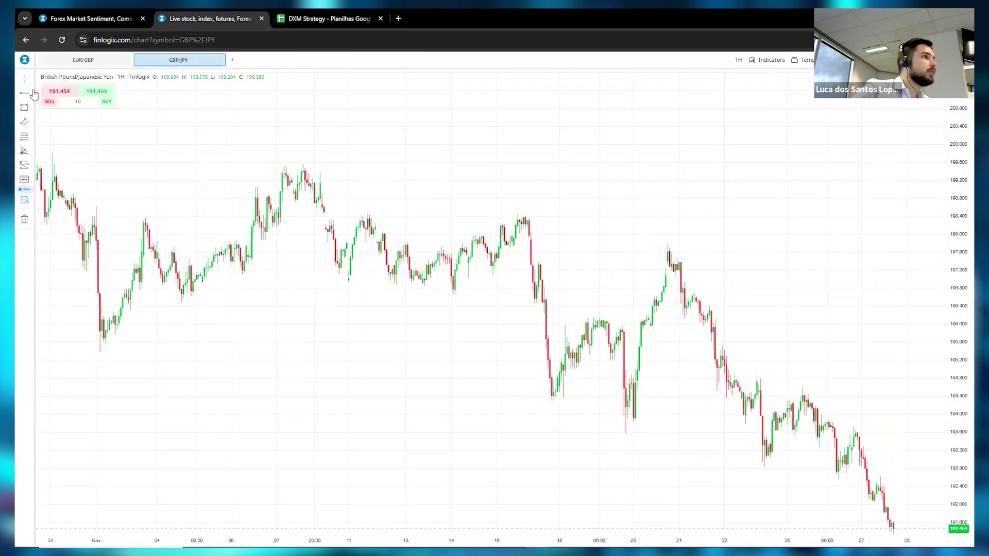
left_click(25, 92)
left_click(68, 146)
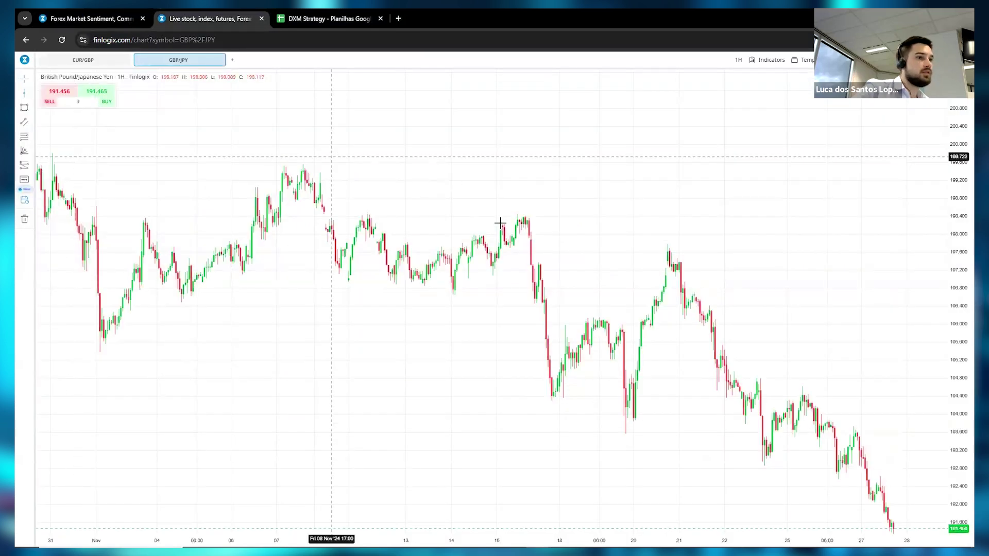
left_click(631, 249)
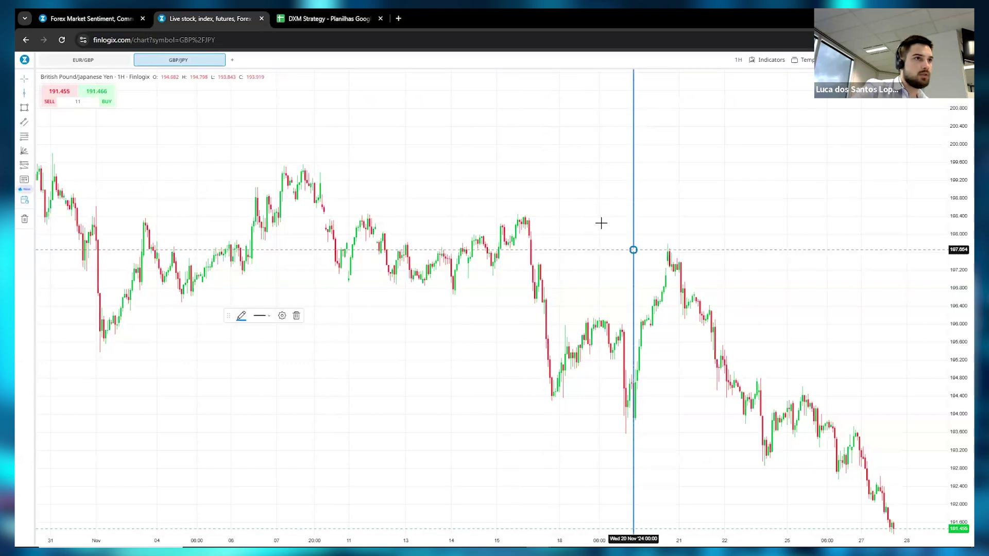
Look up GBPJPY's entry price in the sheet and place a horizontal ray starting near the vertical line on the GBP/JPY chart
left_click(87, 19)
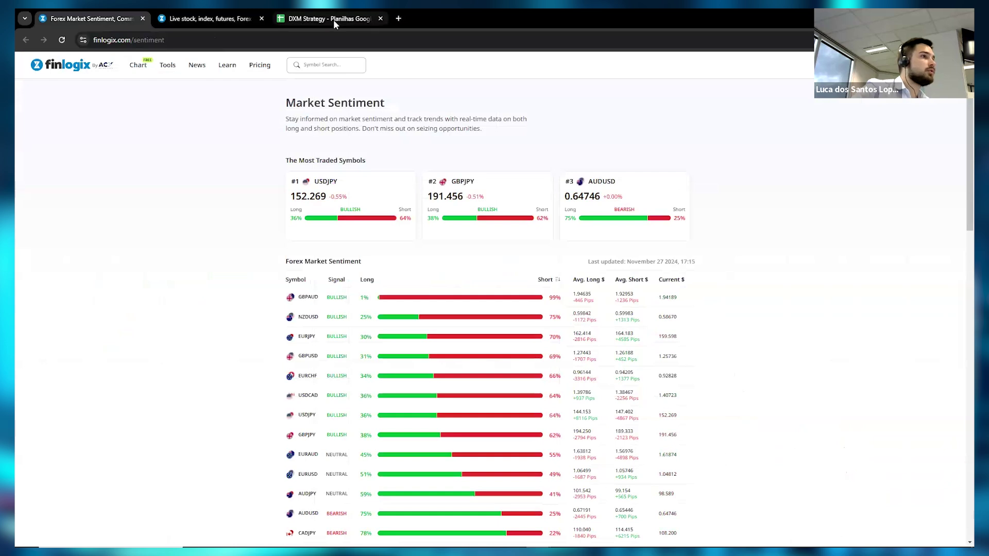
left_click(311, 20)
left_click(250, 186)
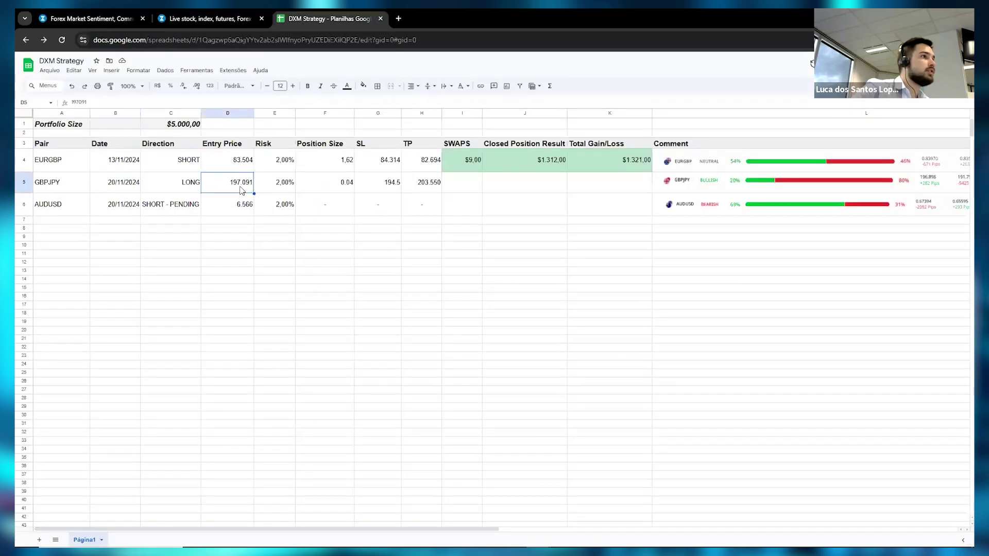
left_click(85, 18)
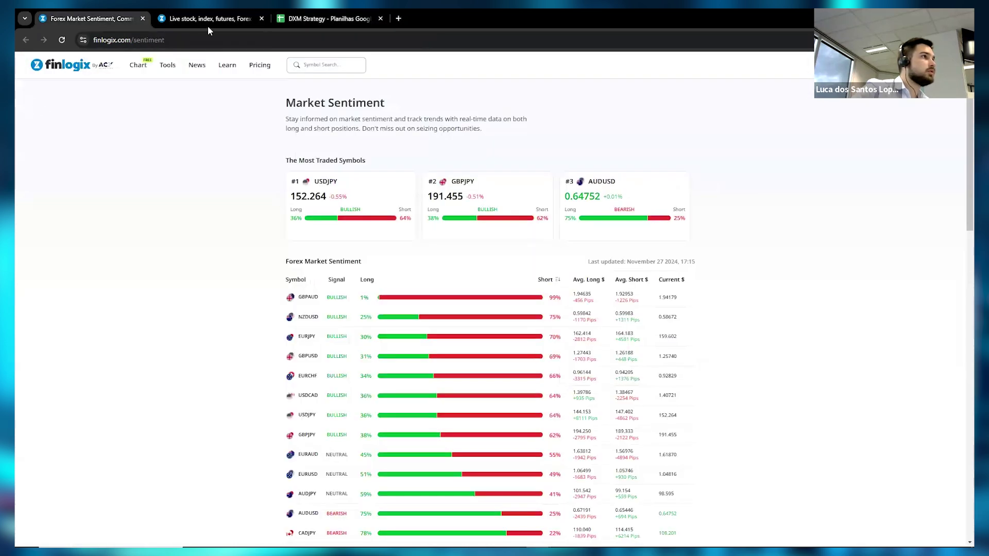
left_click(208, 19)
left_click(32, 94)
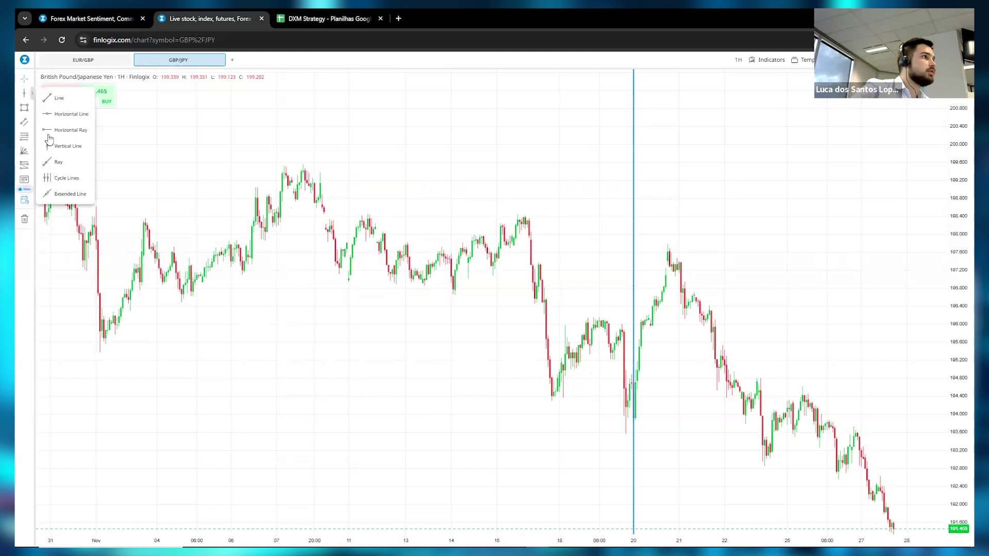
left_click(630, 332)
Recheck GBPJPY's entry price in the sheet and set the GBP/JPY chart's horizontal ray to a price of 197.091
left_click(280, 316)
left_click_drag(506, 309, 494, 310)
type("7")
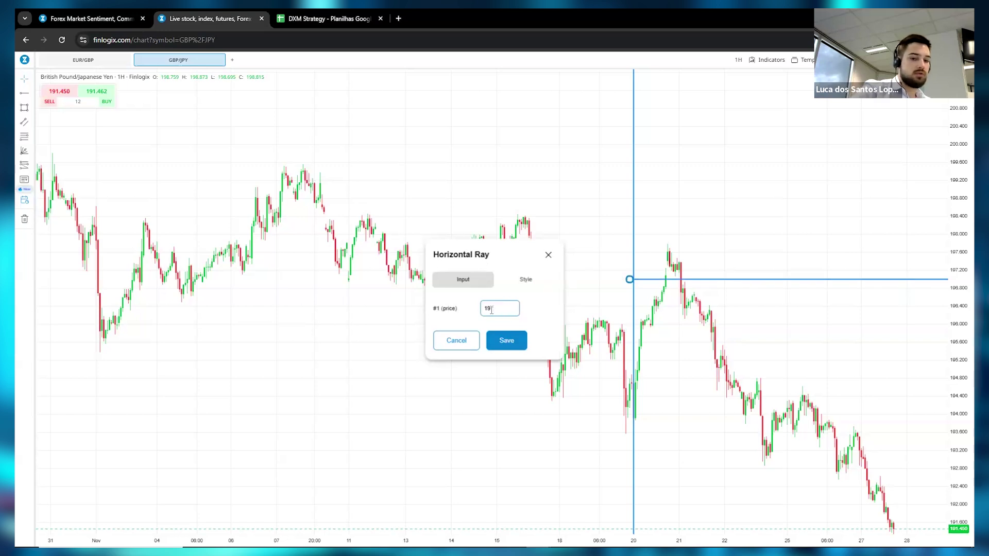
left_click(285, 24)
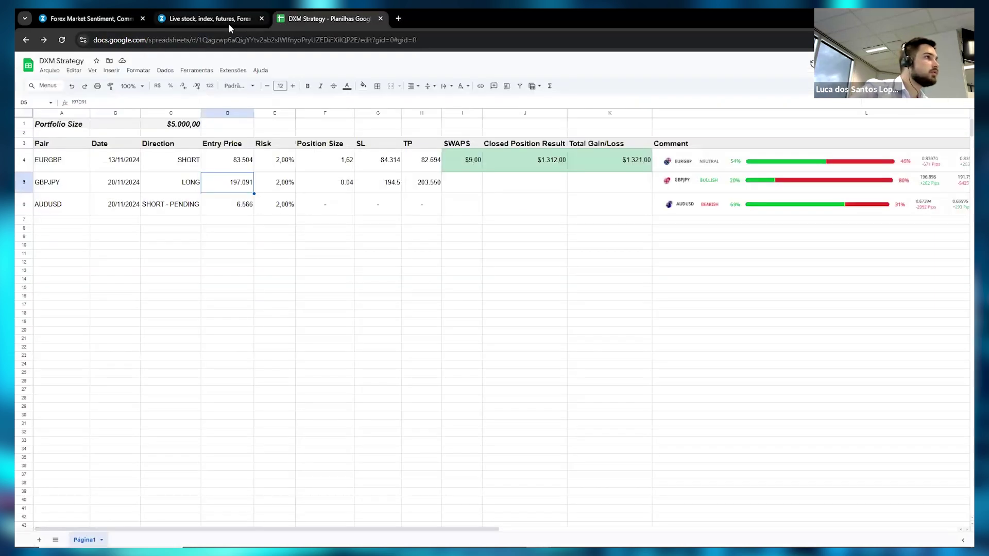
left_click(227, 23)
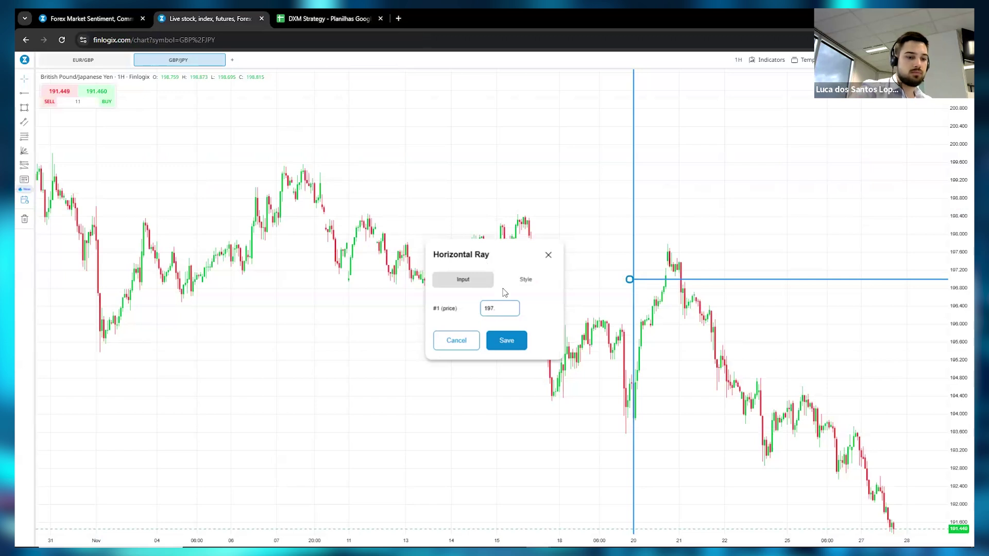
type(".091")
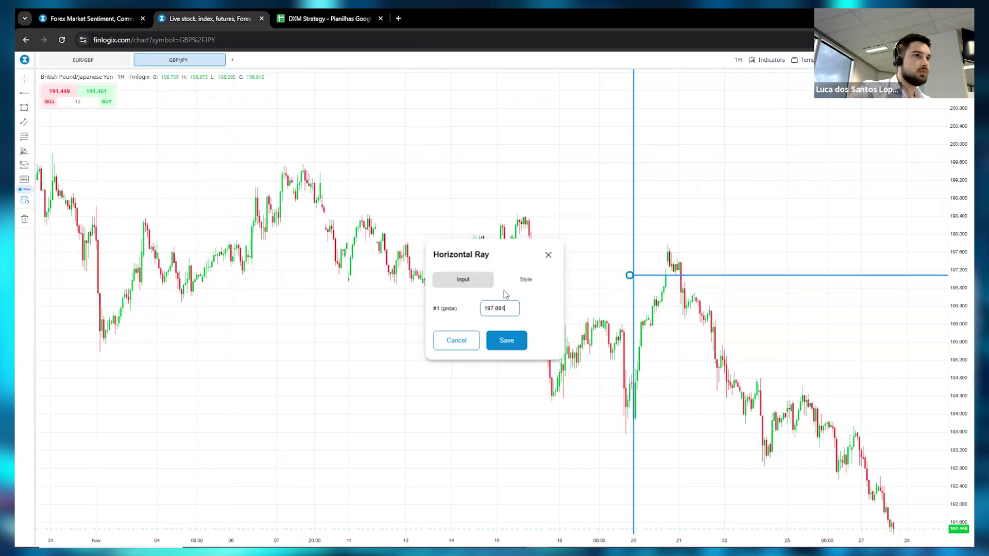
left_click(507, 340)
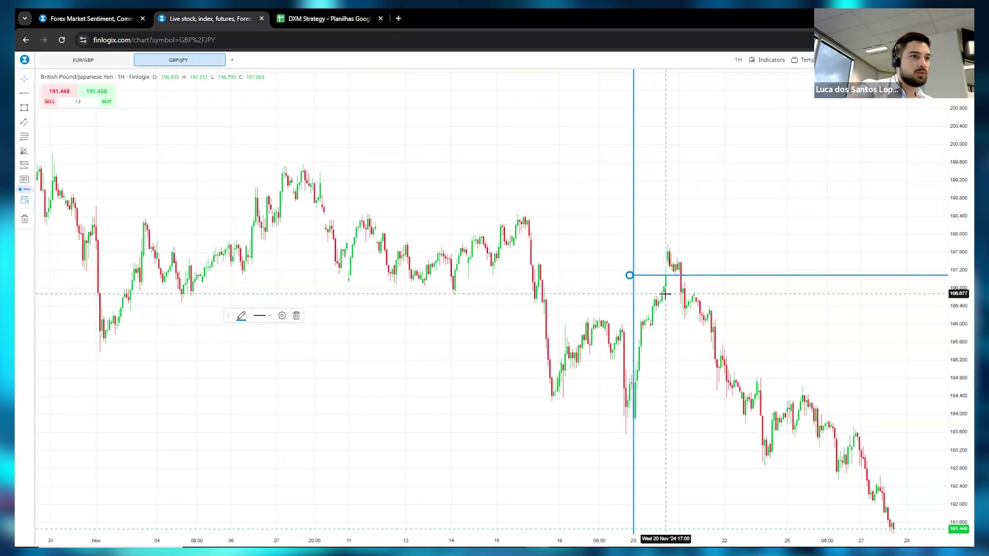
Delete the vertical line at 20 Nov and start the entry ray at the candle where price first crosses it
left_click(665, 291)
left_click(633, 250)
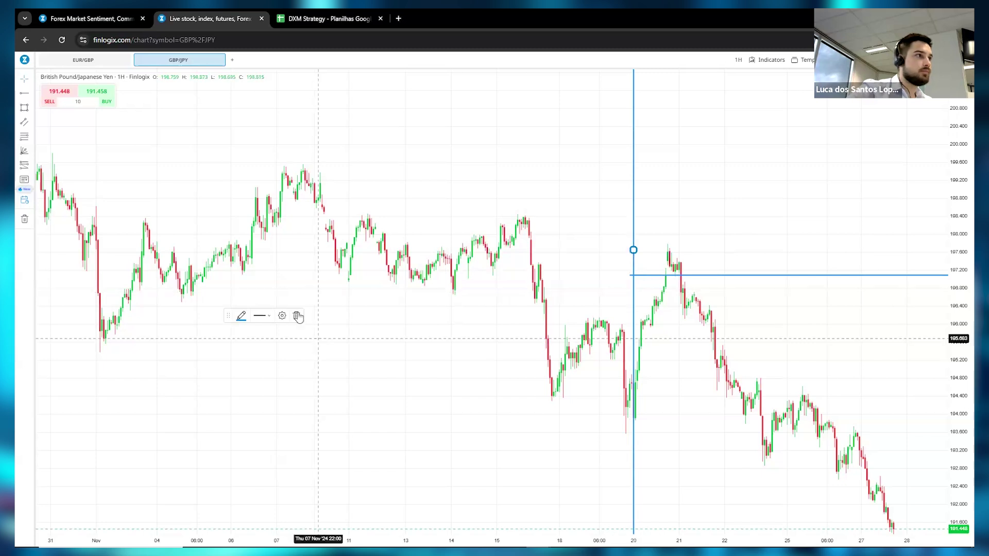
key("Delete")
left_click_drag(629, 274, 600, 261)
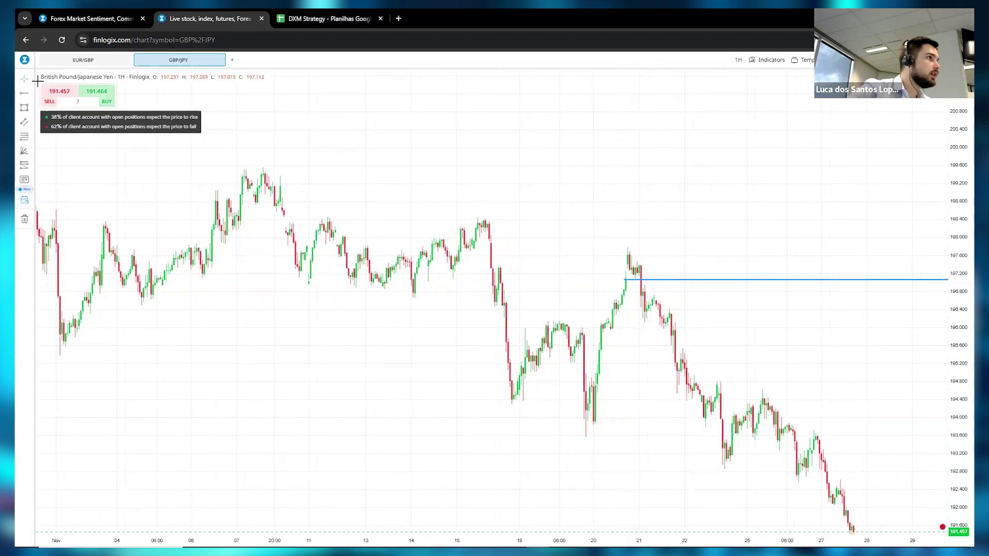
Select the GBPJPY sentiment image in the sheet's Comment column, nudge it slightly within its row, and deselect it
left_click(309, 18)
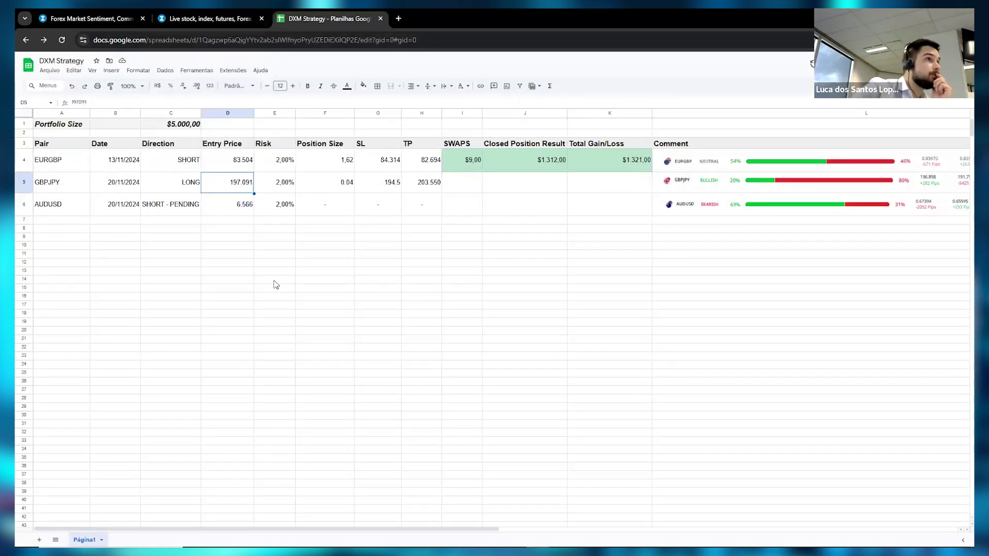
left_click(697, 184)
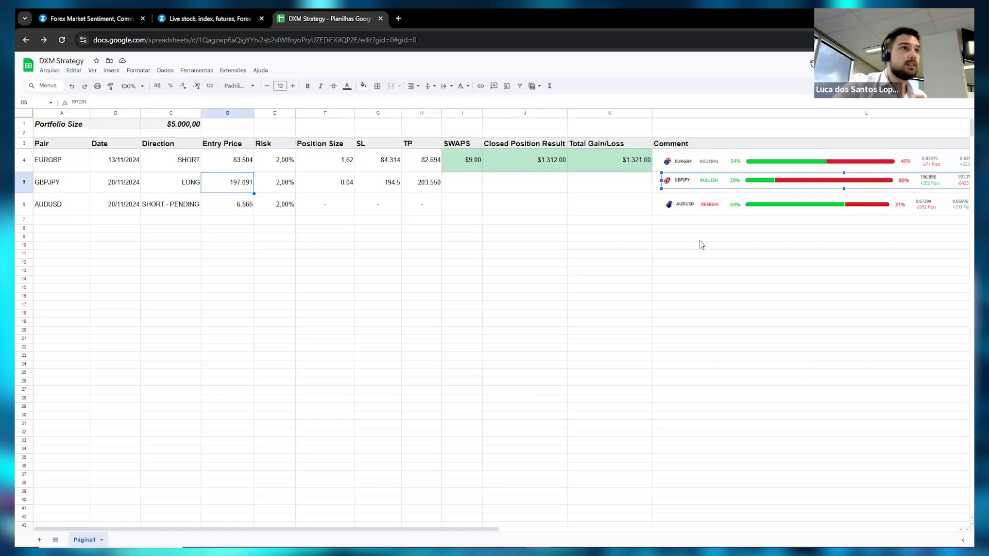
scroll(703, 244, "right", 3)
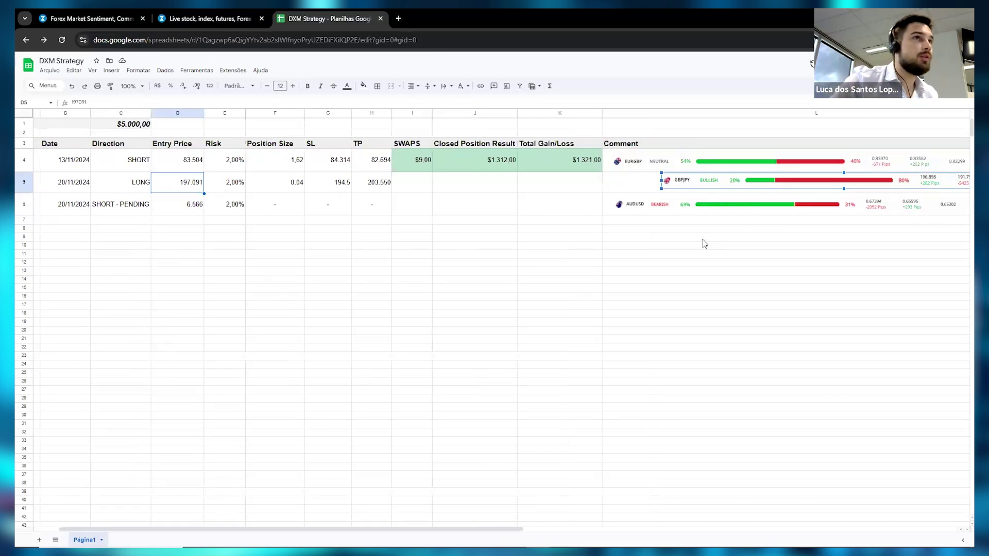
left_click_drag(578, 181, 551, 182)
left_click(556, 280)
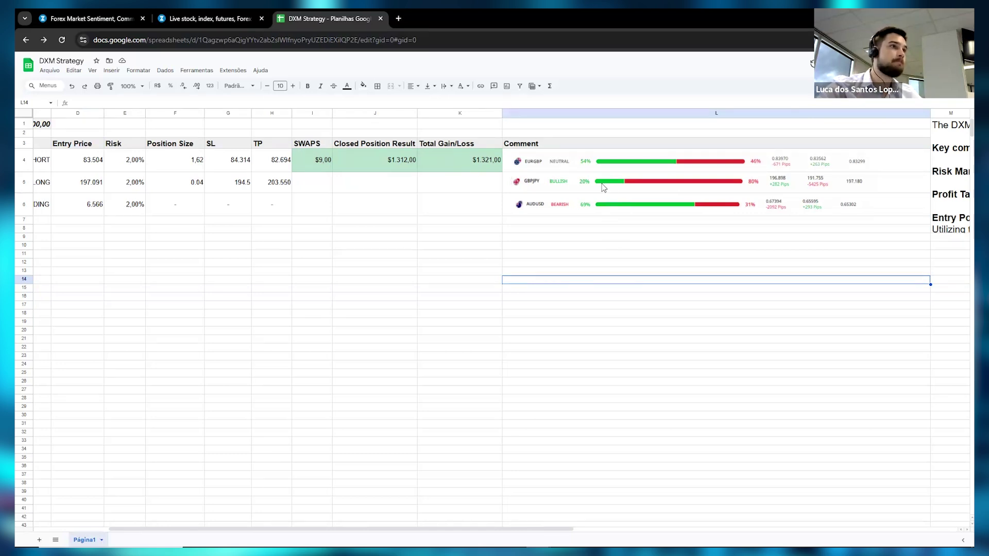
Return to the GBP/JPY chart and draw a level line at about 196 from the late-September high to about 23 Oct
left_click(196, 19)
left_click_drag(651, 239, 583, 219)
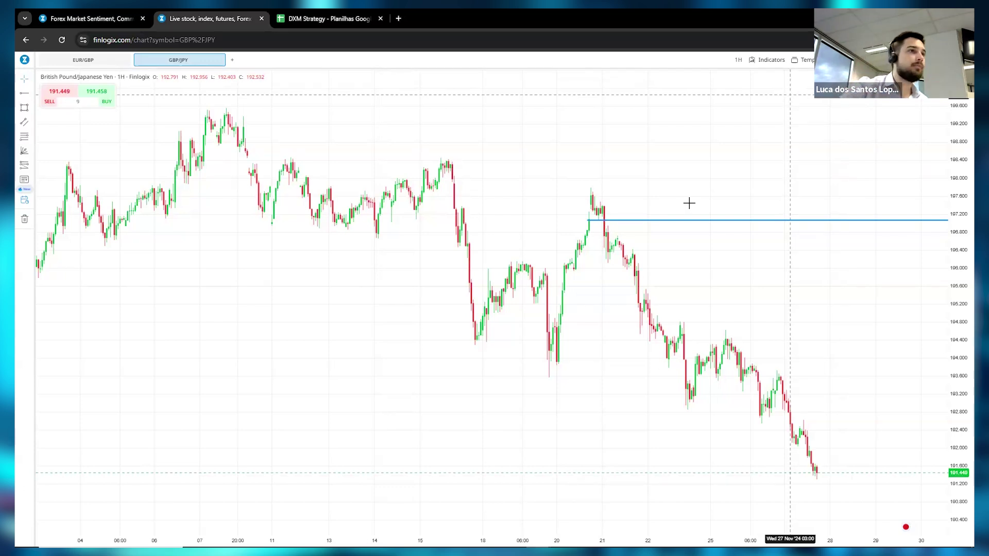
scroll(613, 214, "down", 2)
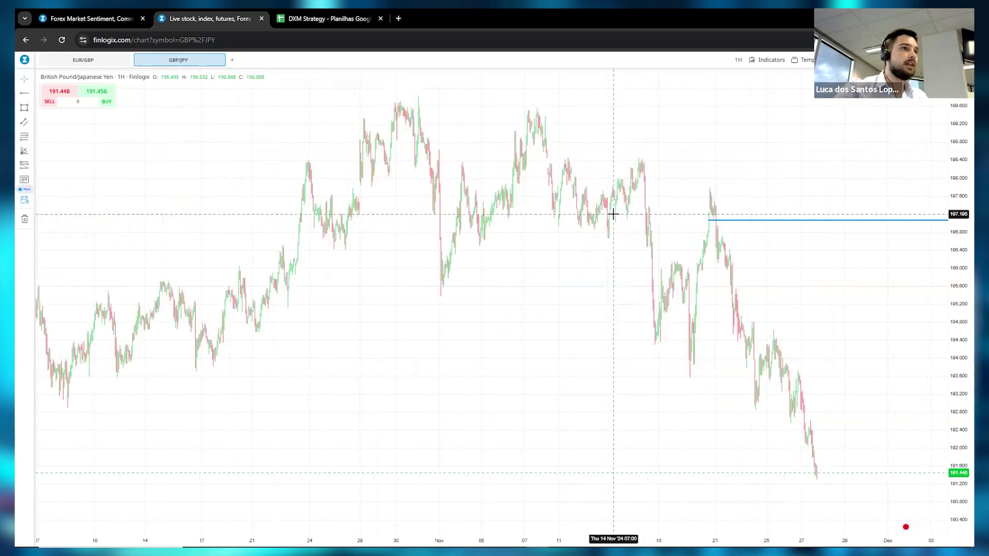
scroll(901, 159, "down", 3)
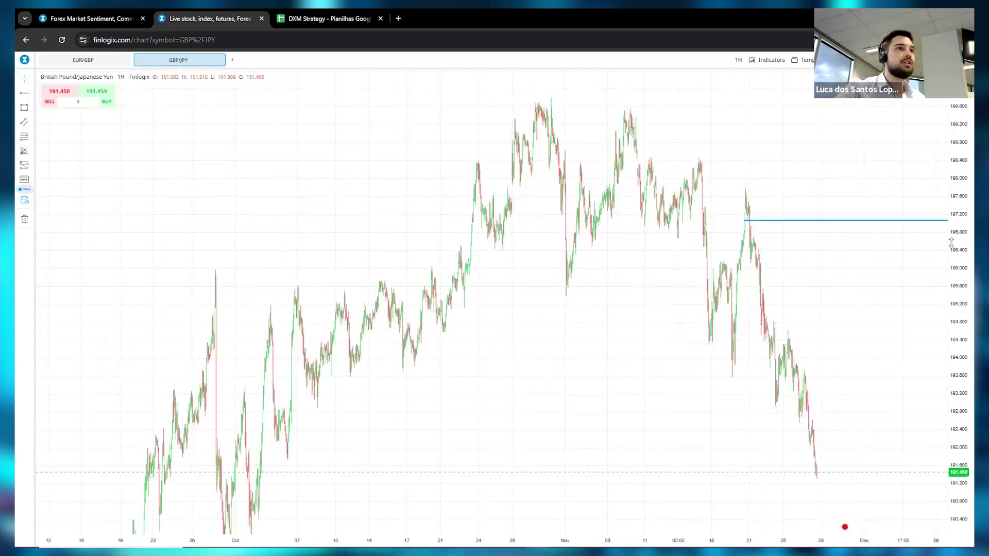
scroll(744, 283, "left", 5)
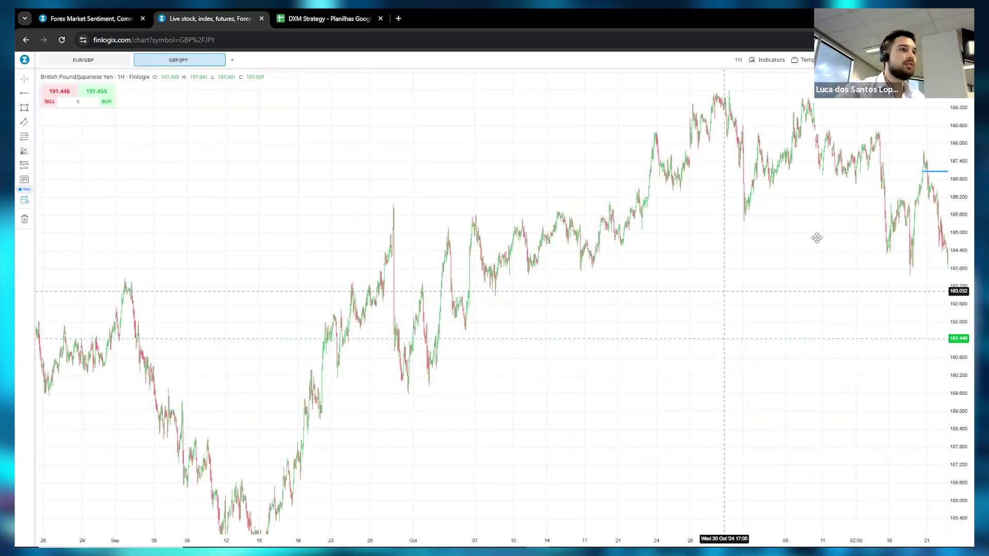
scroll(523, 341, "right", 5)
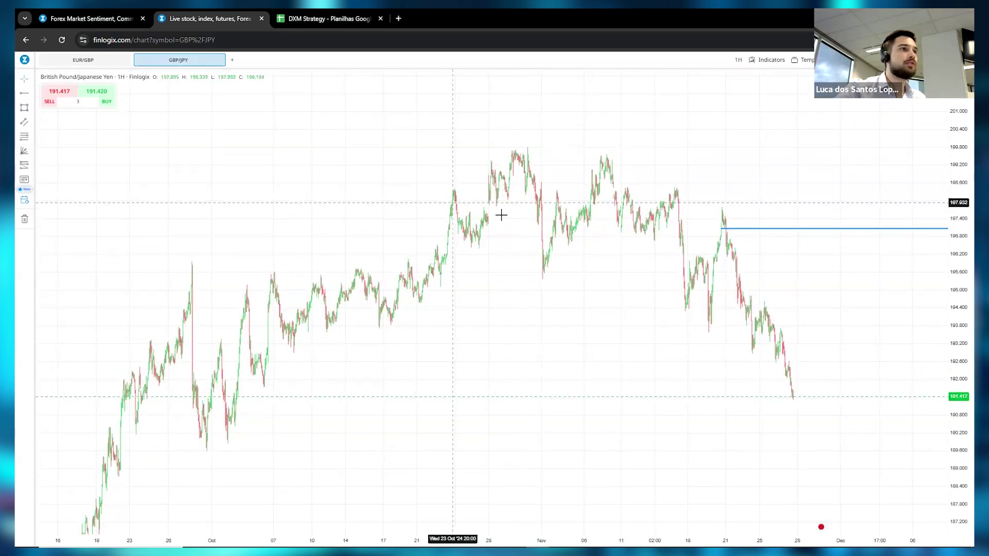
left_click(25, 93)
left_click(64, 97)
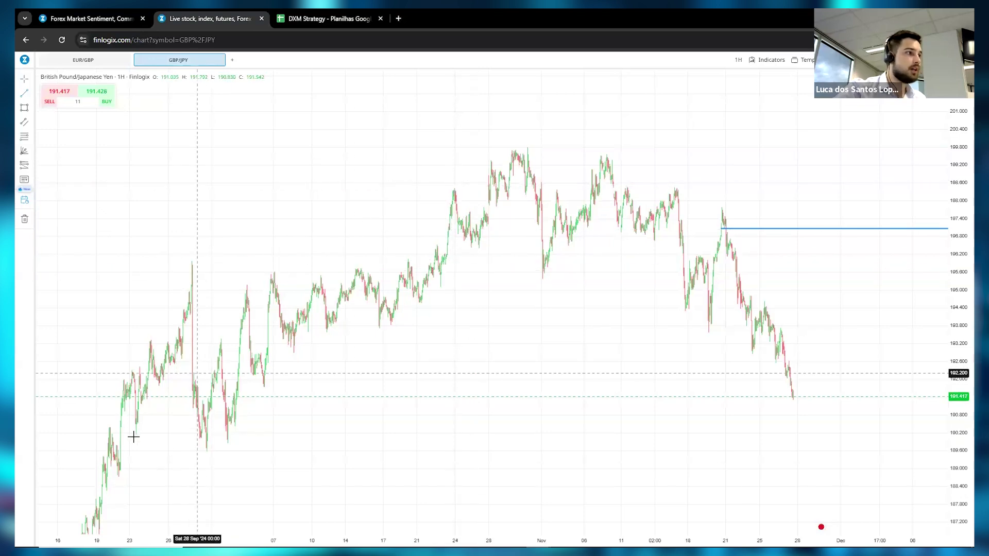
left_click(190, 262)
left_click(503, 262)
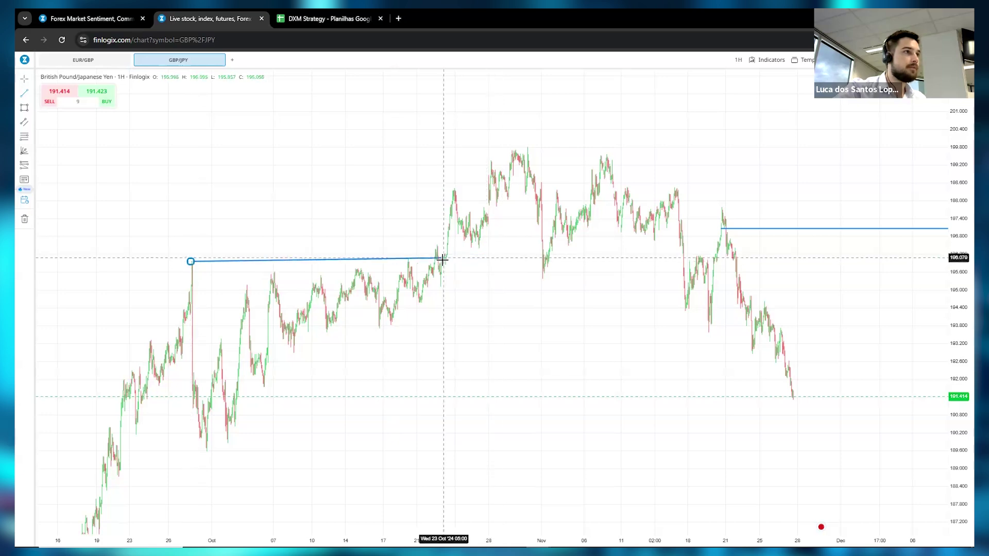
left_click(447, 262)
left_click(121, 200)
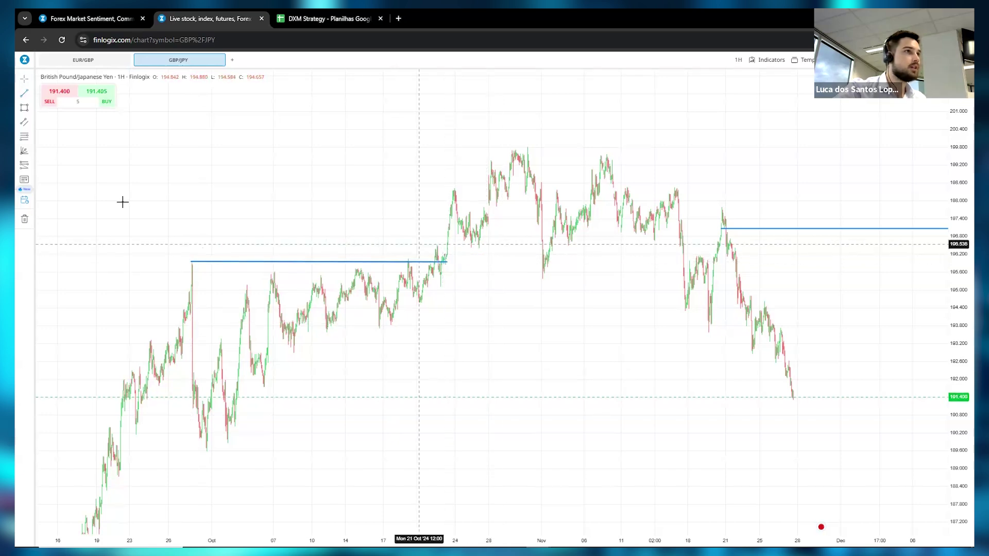
Draw level lines at about 198.4 from the 24 Oct high to 29 Oct, and about 196.4 from the following low to 4 Nov
left_click(453, 189)
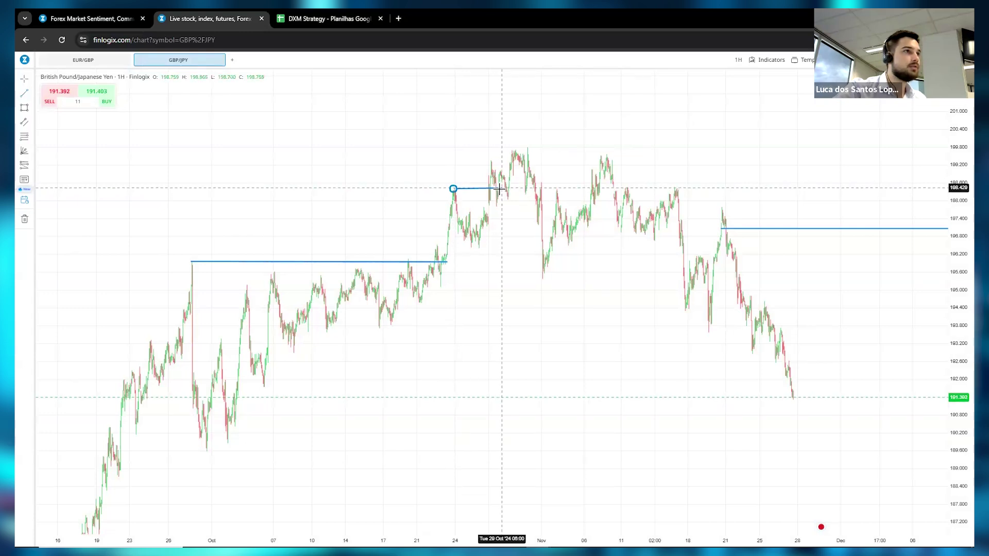
left_click(499, 189)
left_click(289, 154)
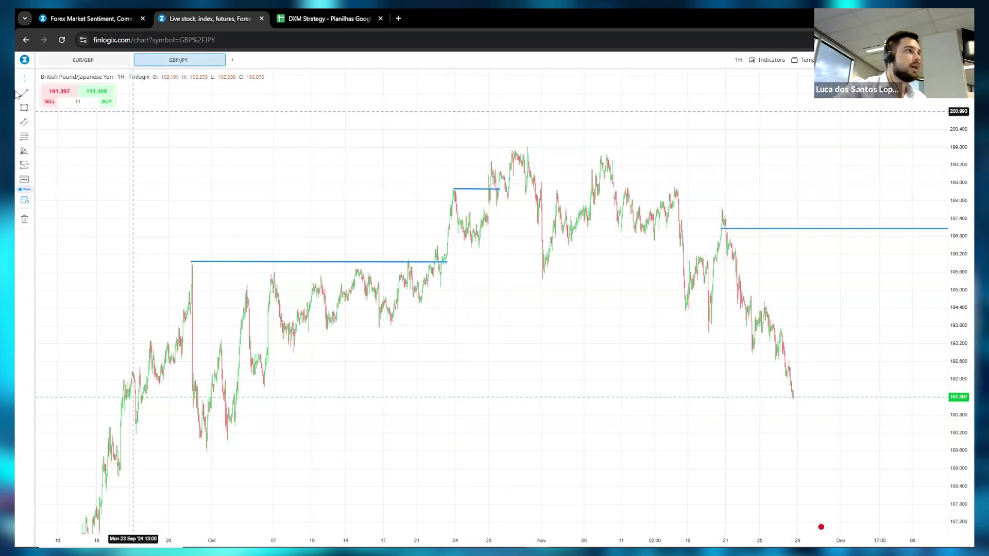
left_click(478, 248)
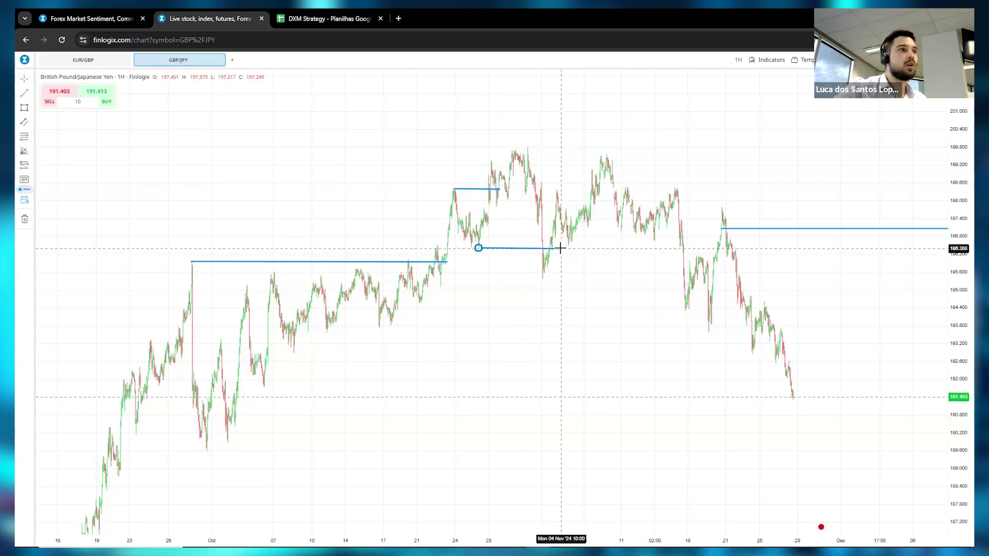
left_click(561, 249)
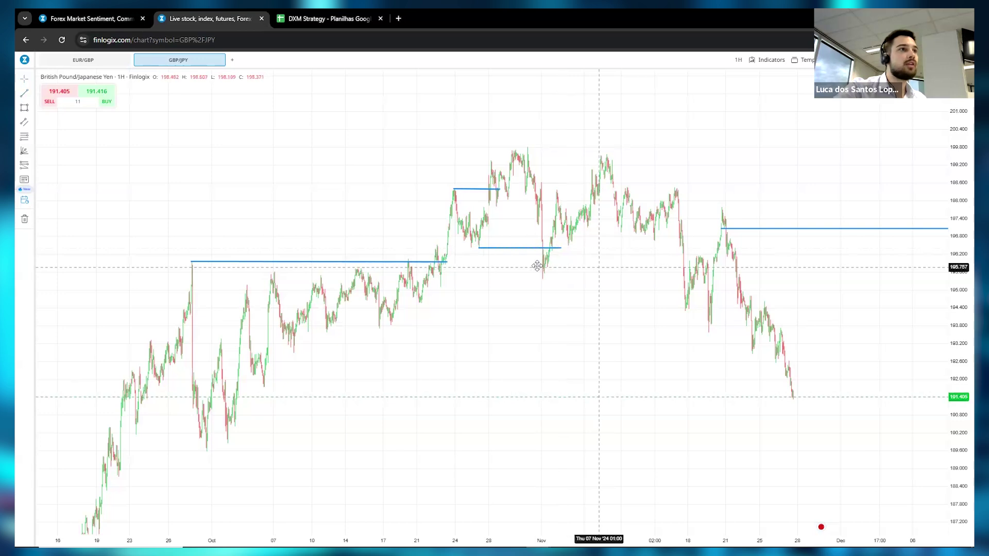
scroll(618, 253, "right", 3)
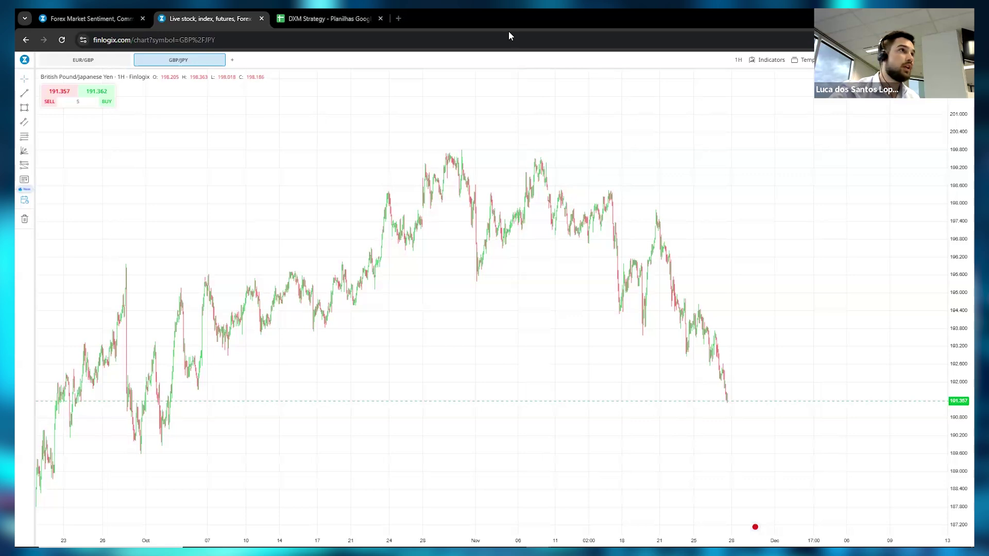
Open the PrimeMarket terminal's Currency Strength dashboard and apply a Currency Strength chart set to 7 Days
key("ctrl+shift+t")
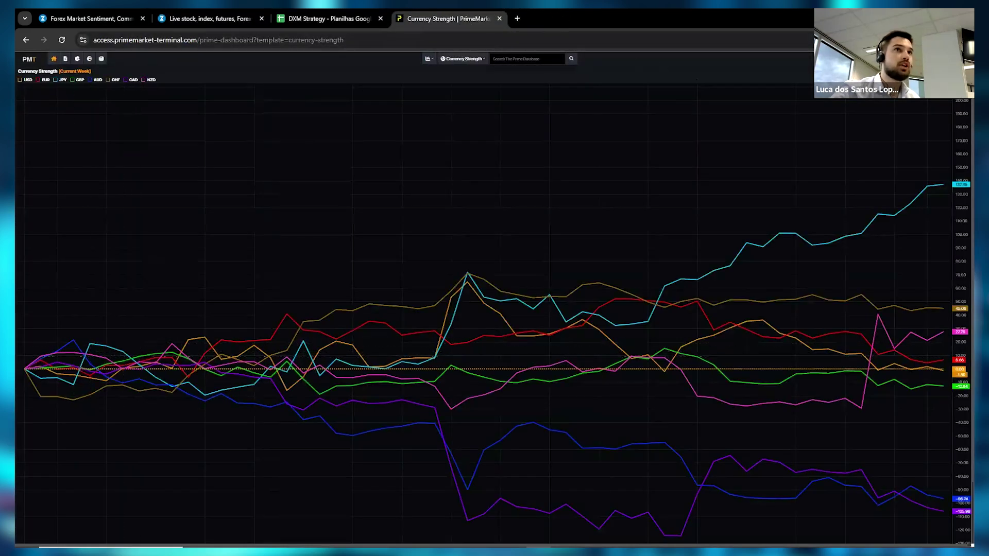
left_click(428, 59)
left_click(461, 211)
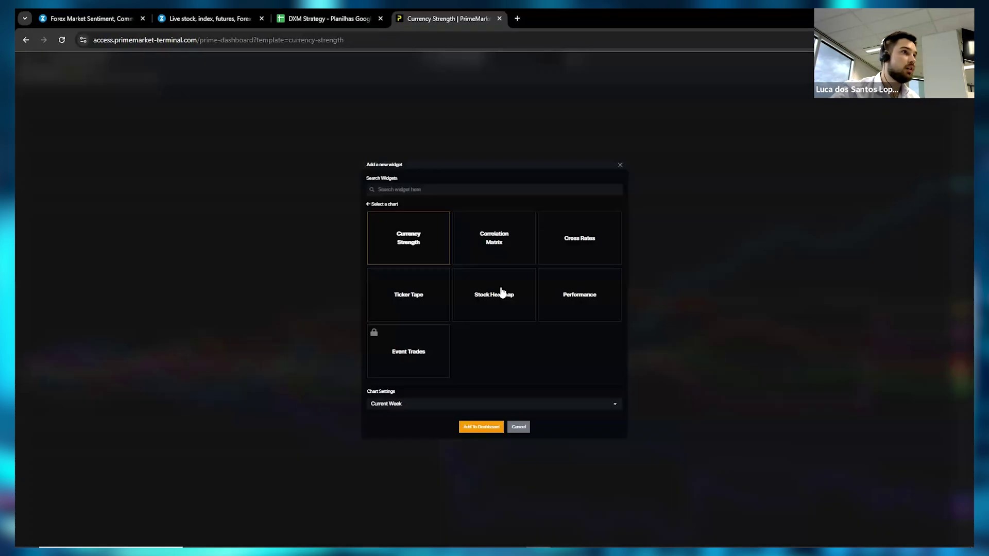
left_click(405, 403)
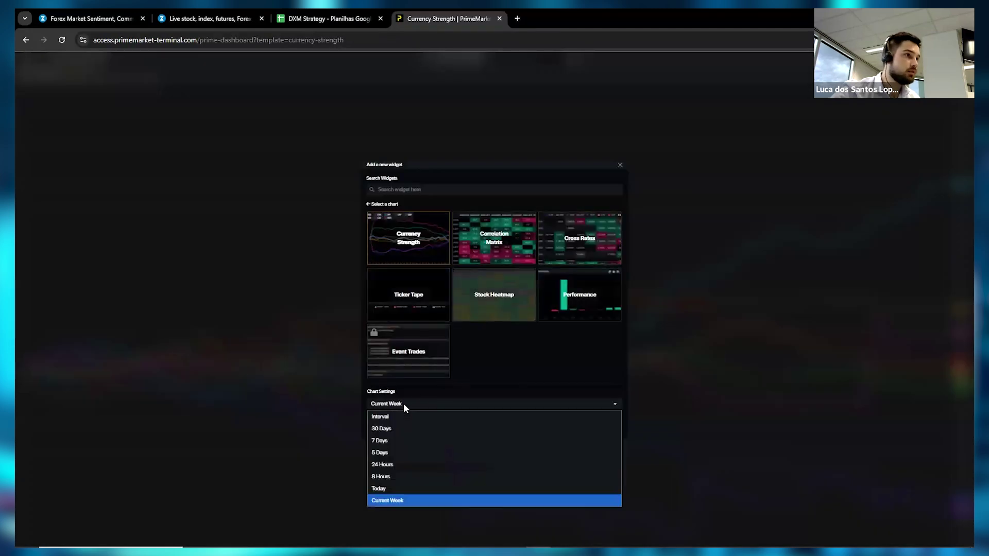
left_click(398, 440)
left_click(481, 427)
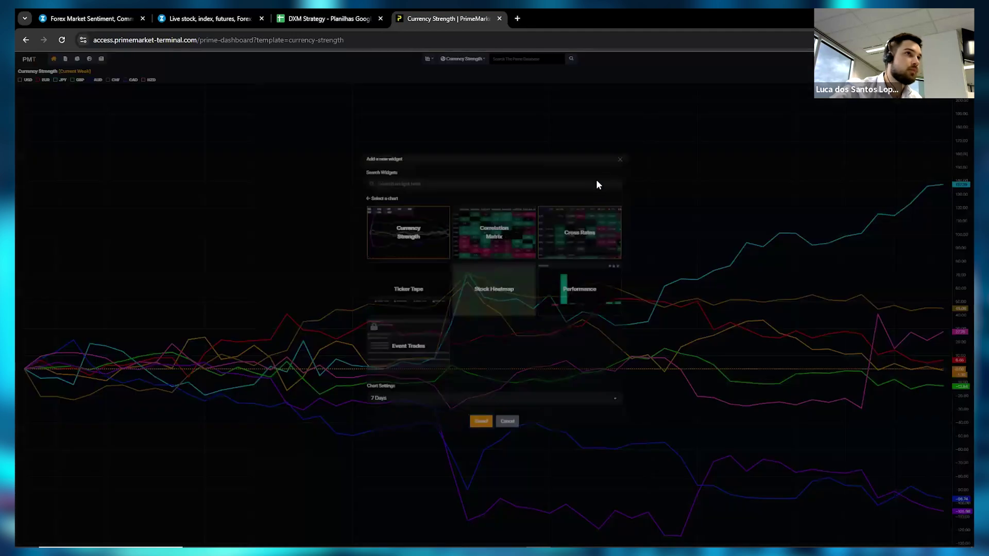
Check the GBPJPY trade row in the sheet, then compare the GBP and JPY lines on the 7-day Currency Strength chart
key("ctrl+shift+Tab")
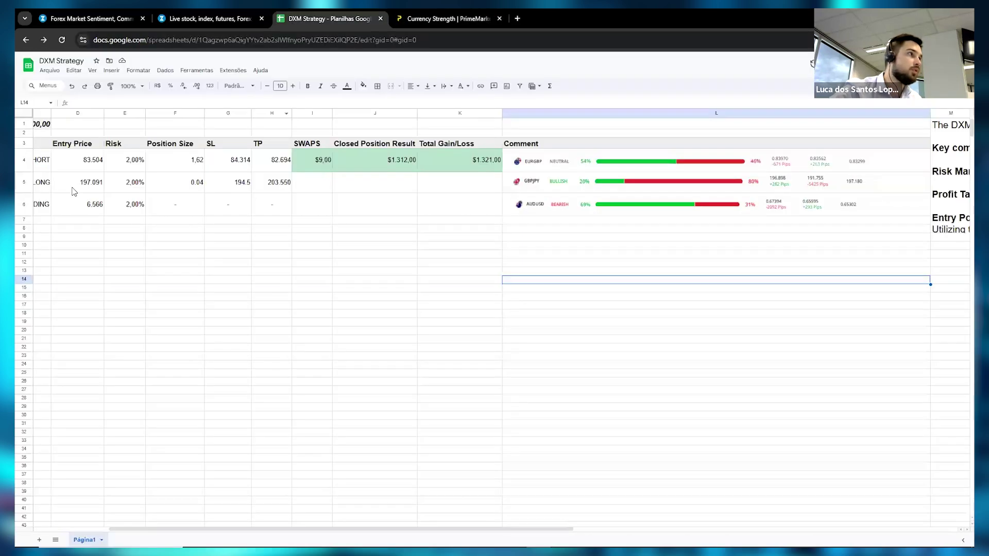
scroll(230, 346, "left", 5)
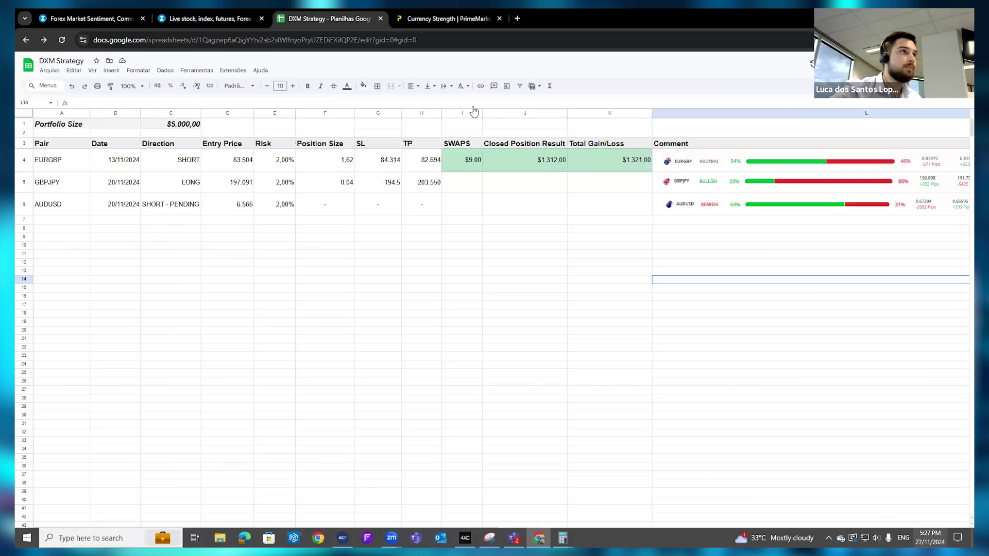
left_click(428, 17)
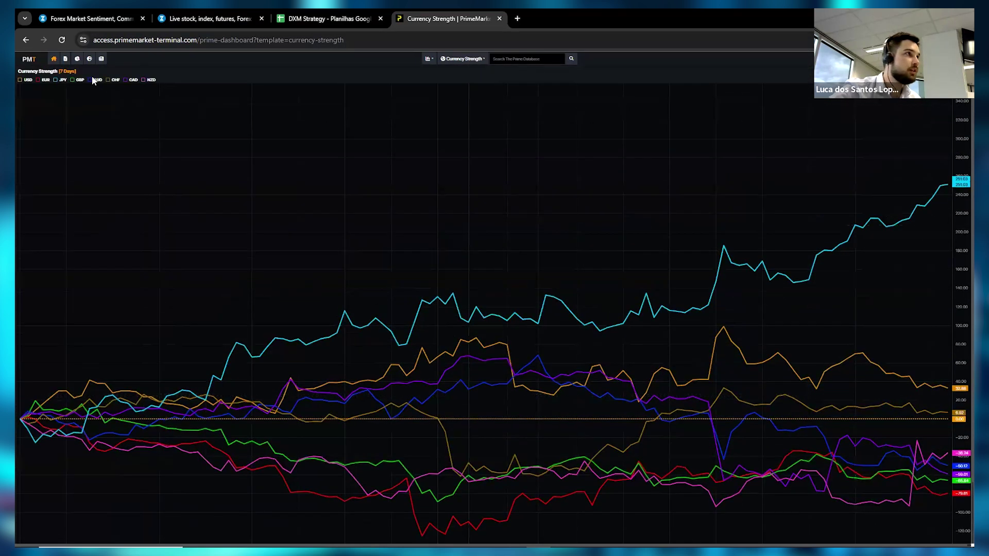
left_click(80, 81)
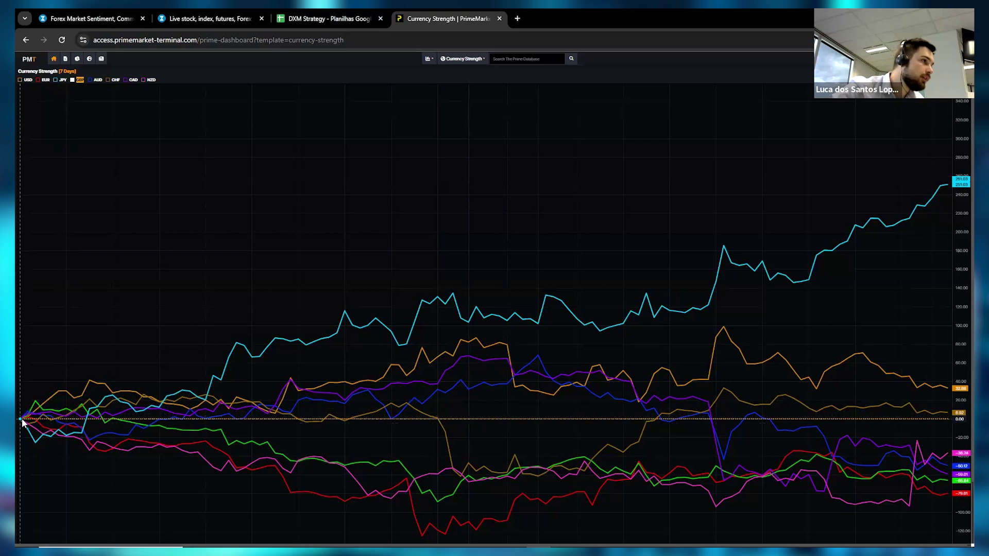
scroll(23, 421, "down", 2)
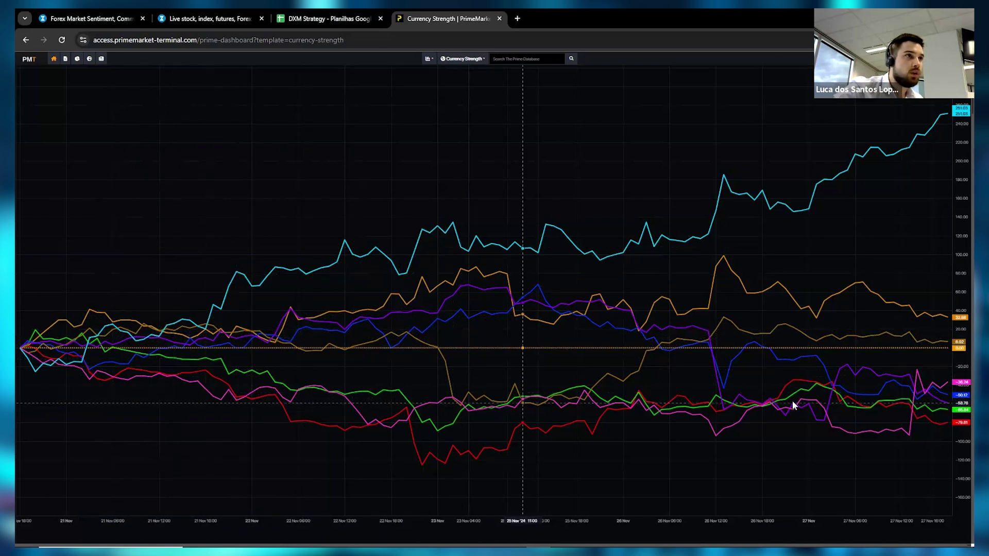
scroll(363, 213, "up", 2)
View the Finlogix Market Sentiment page and go back to the GBP/JPY chart
left_click(129, 21)
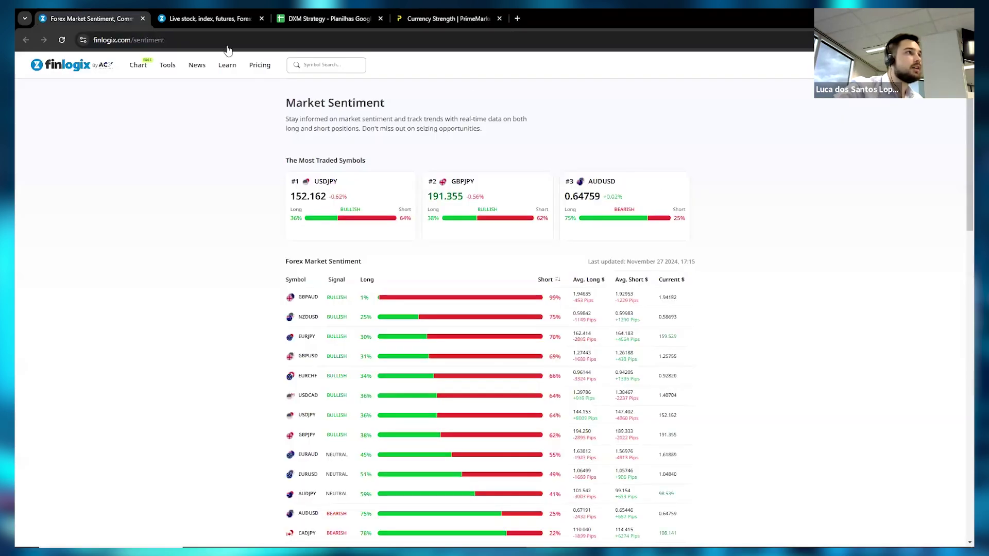
left_click(215, 21)
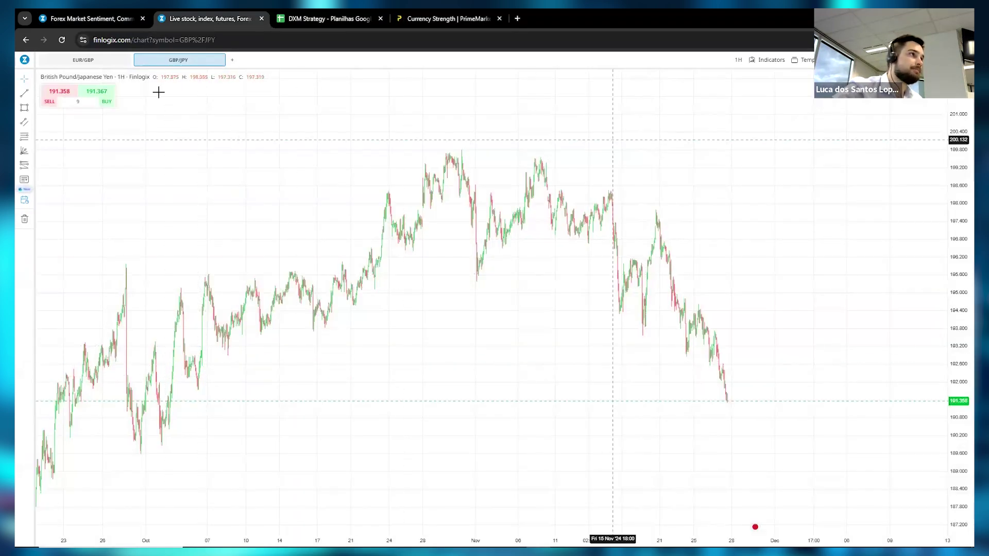
Load USD/JPY in the GBP/JPY chart slot, examine its price history since late October, and compare it with the 7-day Currency Strength chart
left_click(152, 65)
double_click(396, 241)
type("usdj")
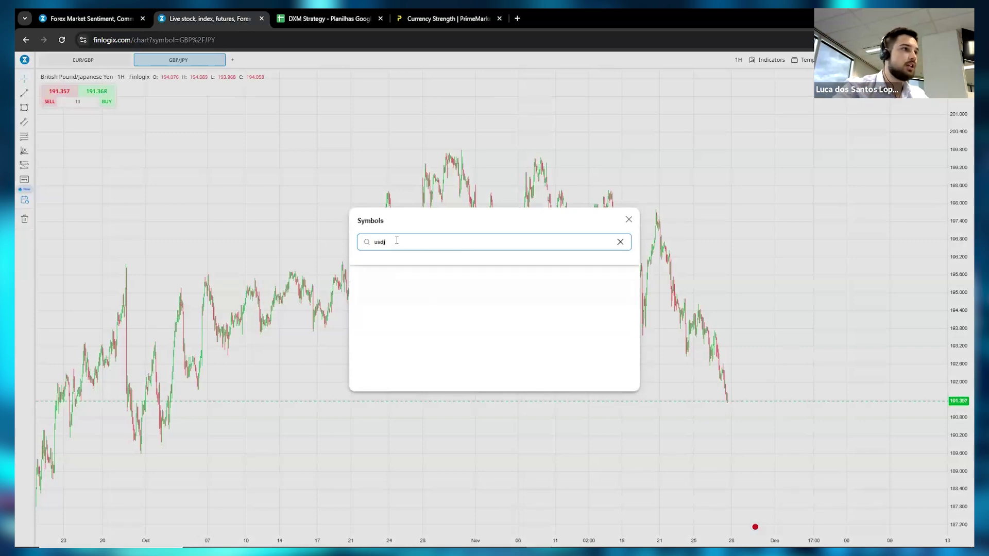
left_click(399, 292)
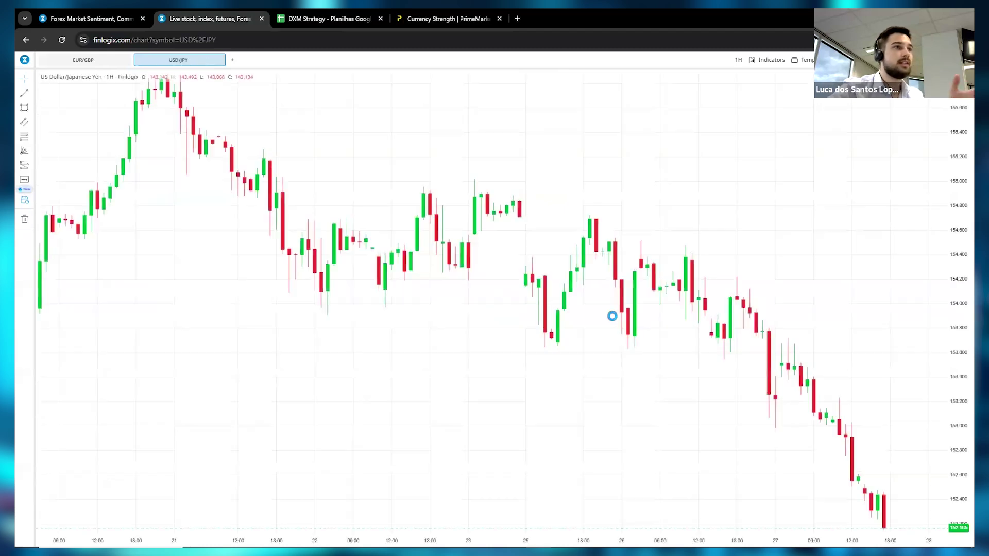
scroll(613, 320, "down", 5)
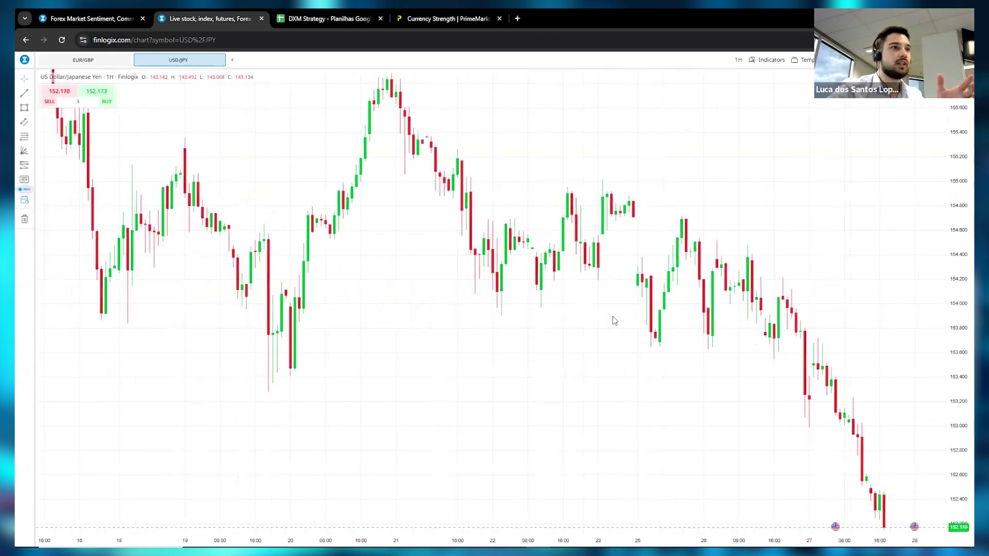
scroll(808, 402, "down", 5)
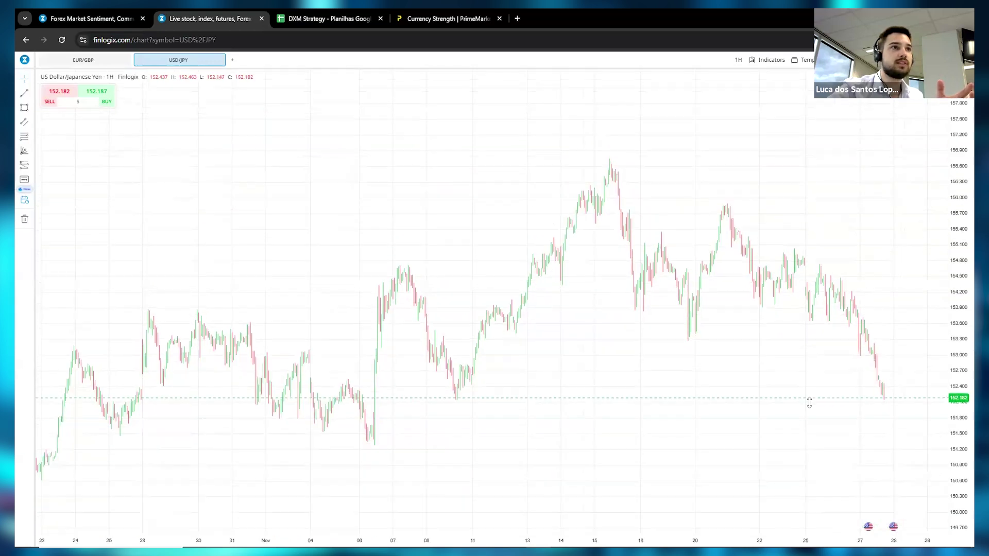
left_click_drag(783, 368, 752, 369)
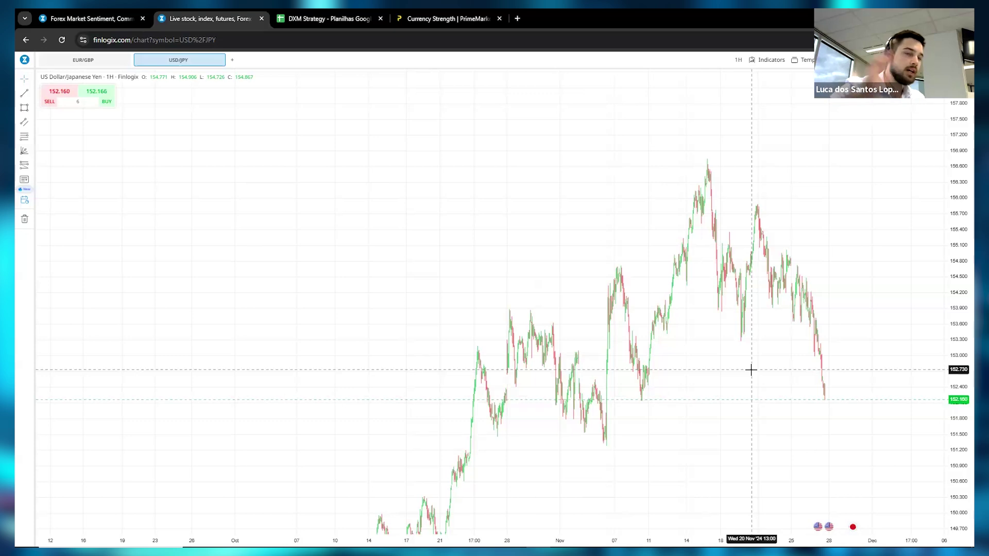
left_click(424, 24)
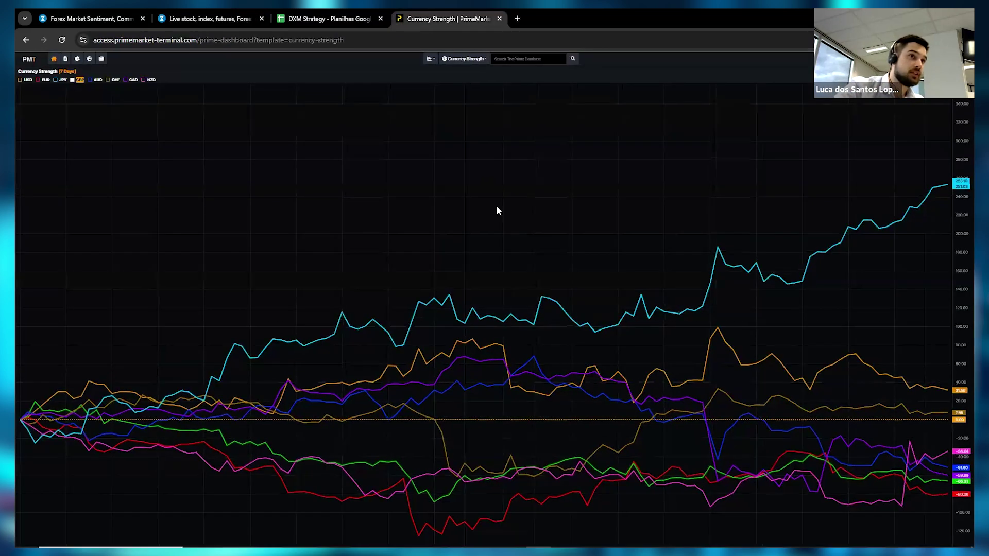
left_click(233, 22)
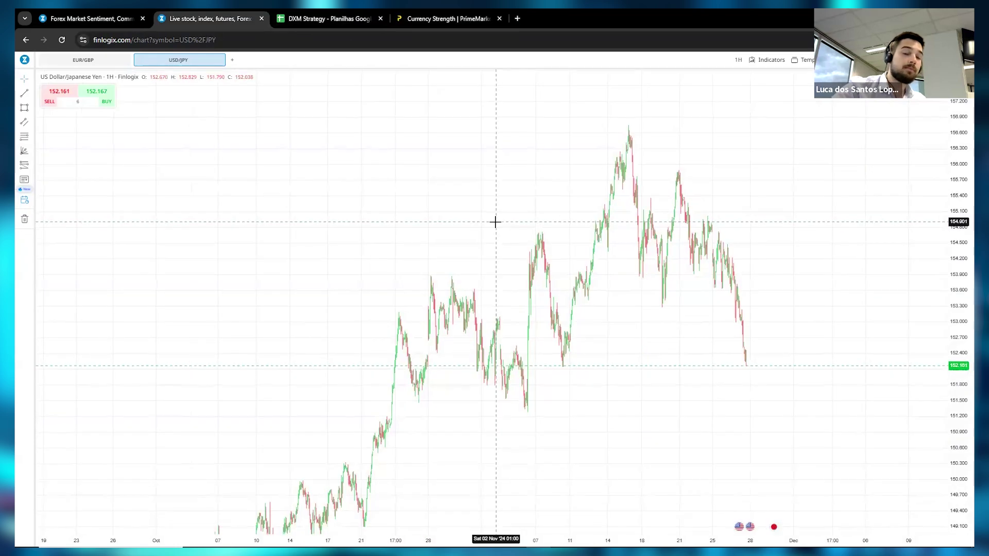
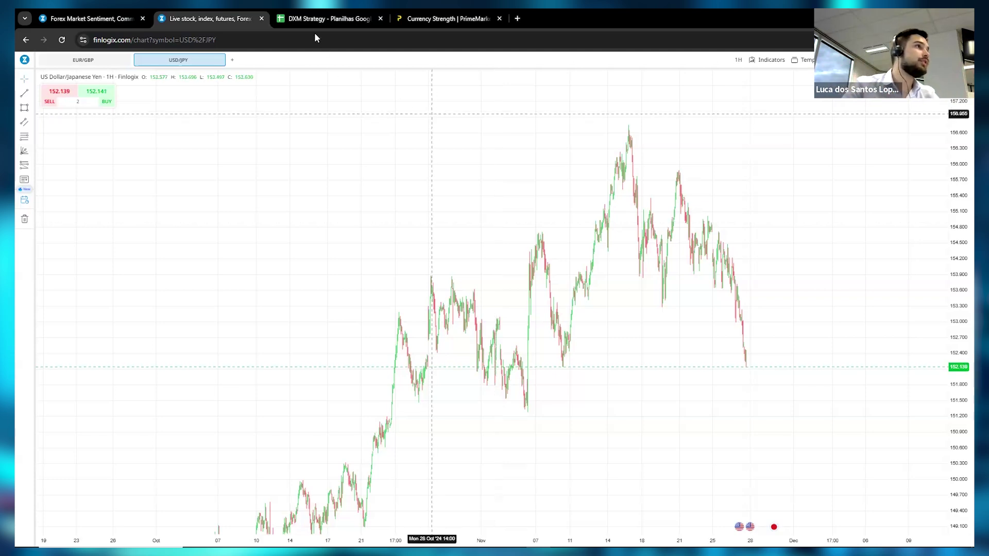
Check the GBPJPY row's swap cell in the DXM Strategy sheet, then view the Market Sentiment page and return to the USD/JPY chart
left_click(302, 22)
left_click(347, 305)
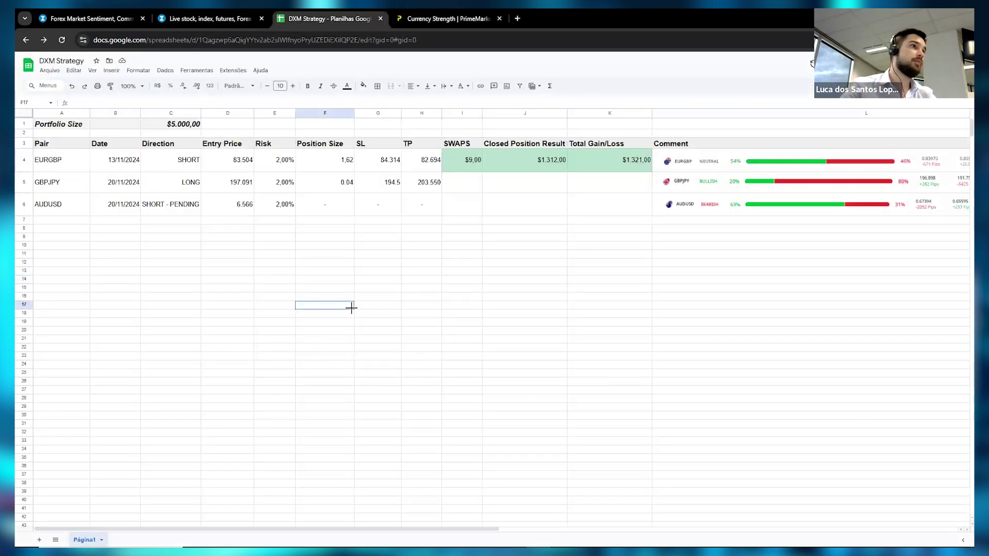
left_click(462, 185)
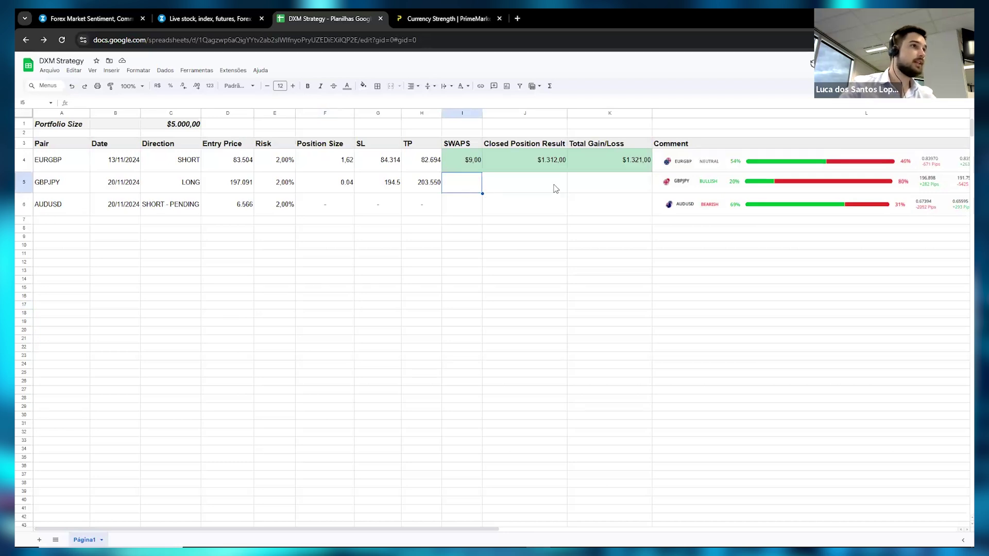
left_click(169, 19)
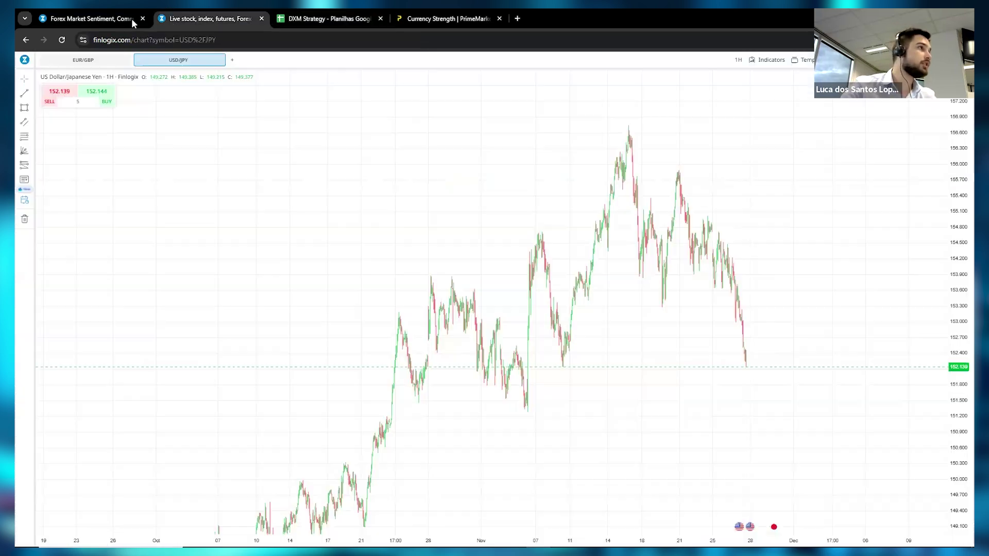
left_click(116, 18)
left_click(202, 19)
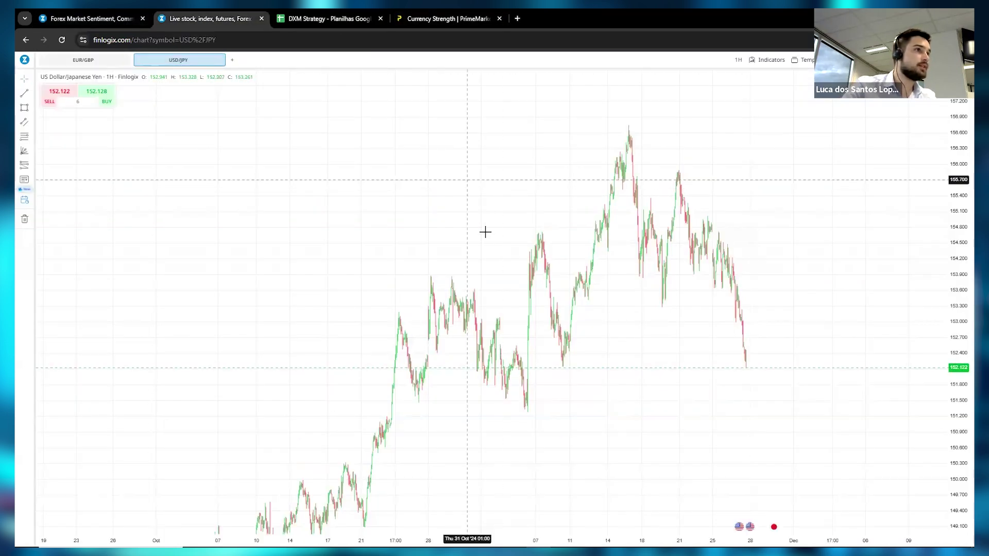
Switch the USD/JPY chart back to GBP/JPY through the symbol search
left_click(170, 60)
type("usdj")
double_click(425, 241)
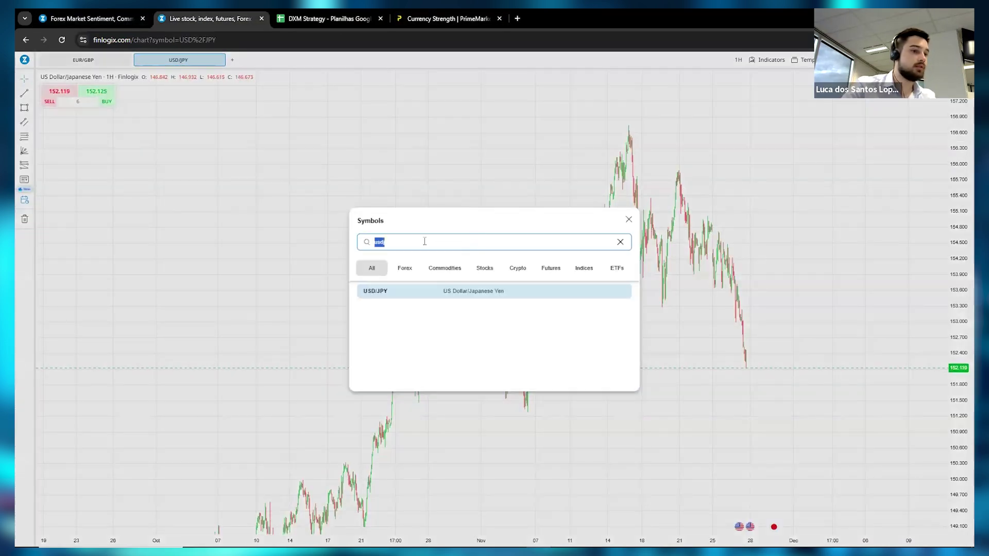
type("gbpjpy")
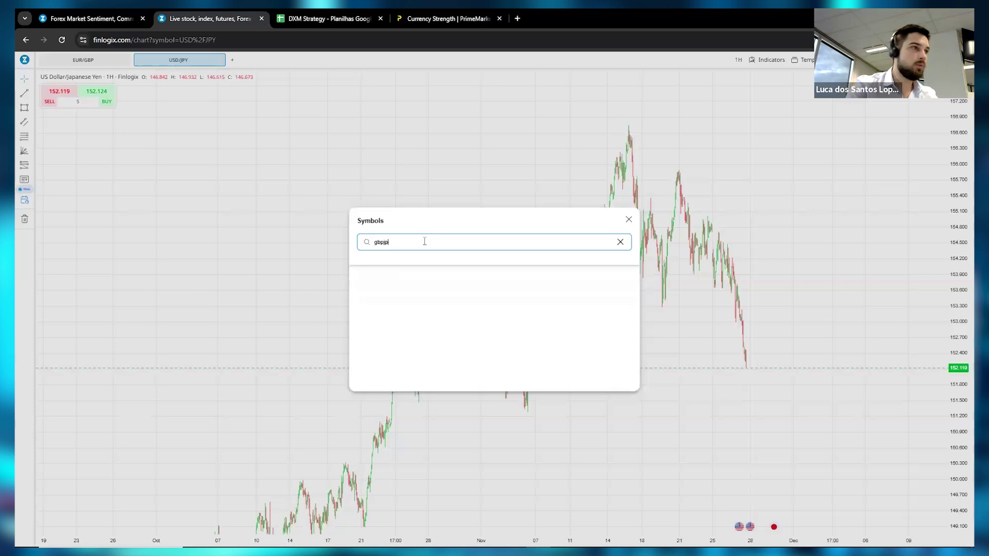
left_click(426, 290)
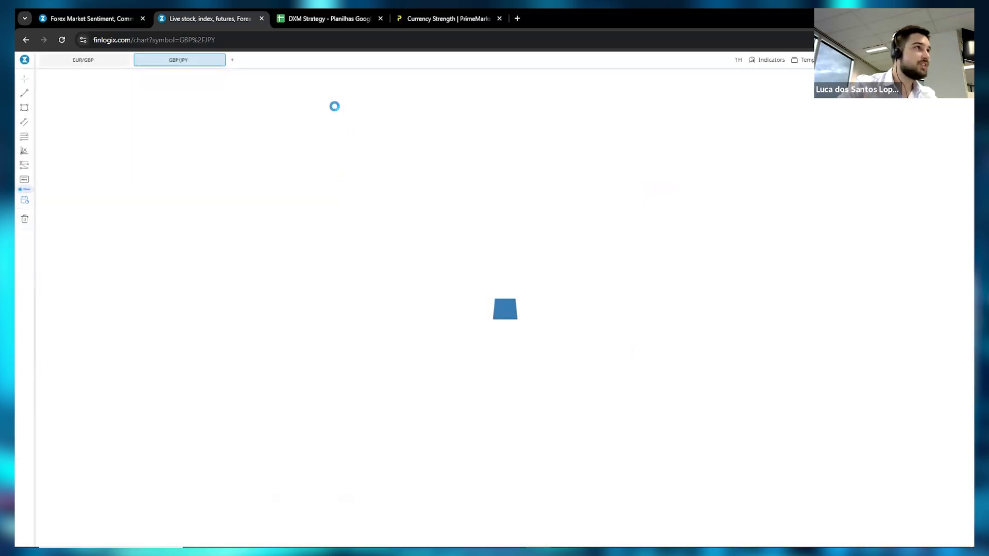
Review the GBPJPY trade's position size, risk and result cells in the DXM Strategy sheet against the EURGBP row
left_click(308, 20)
left_click(324, 167)
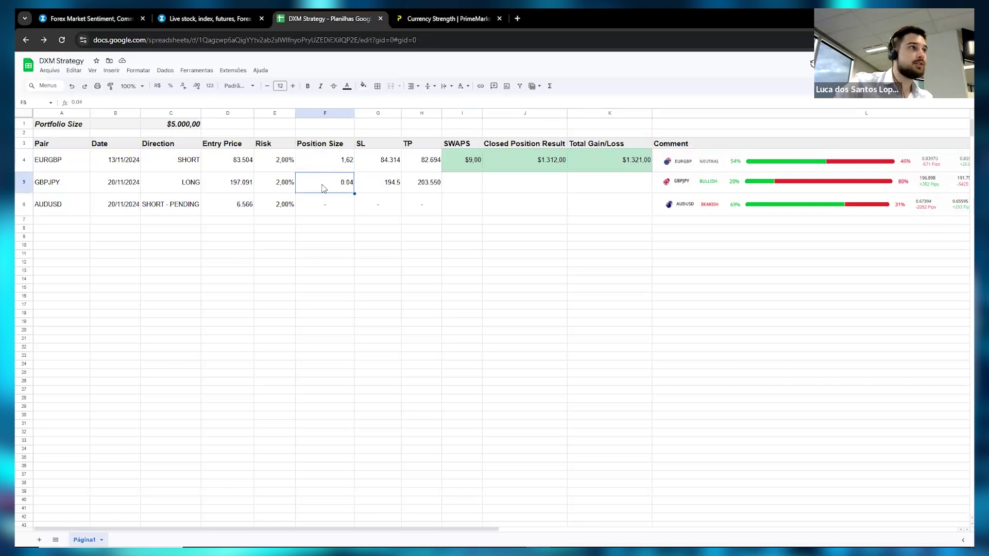
left_click(283, 167)
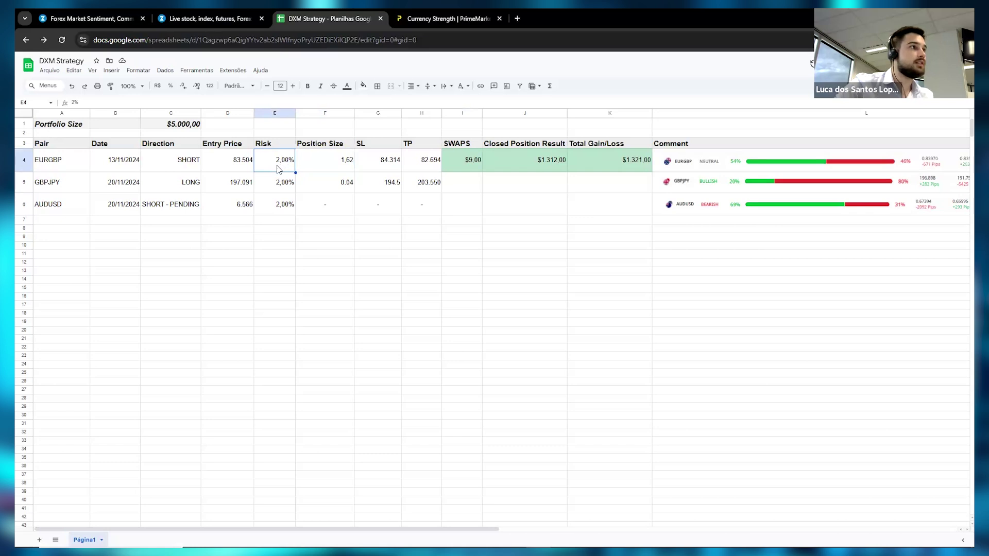
left_click(281, 188)
left_click(496, 190)
left_click_drag(469, 187, 580, 190)
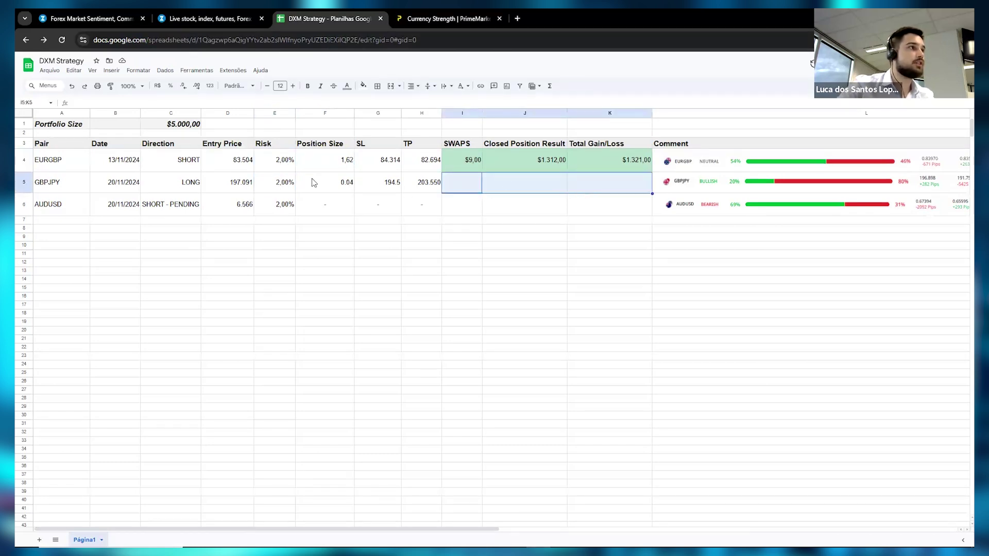
Compare the EURGBP and GBPJPY position sizes with the portfolio size and each trade's risk percentage in the sheet
left_click(329, 182)
left_click(340, 167)
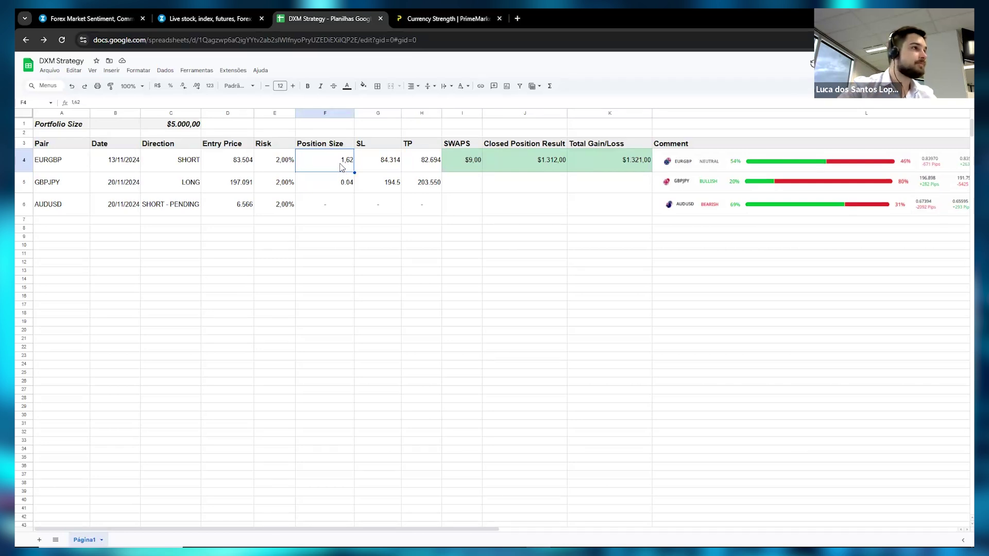
left_click(180, 124)
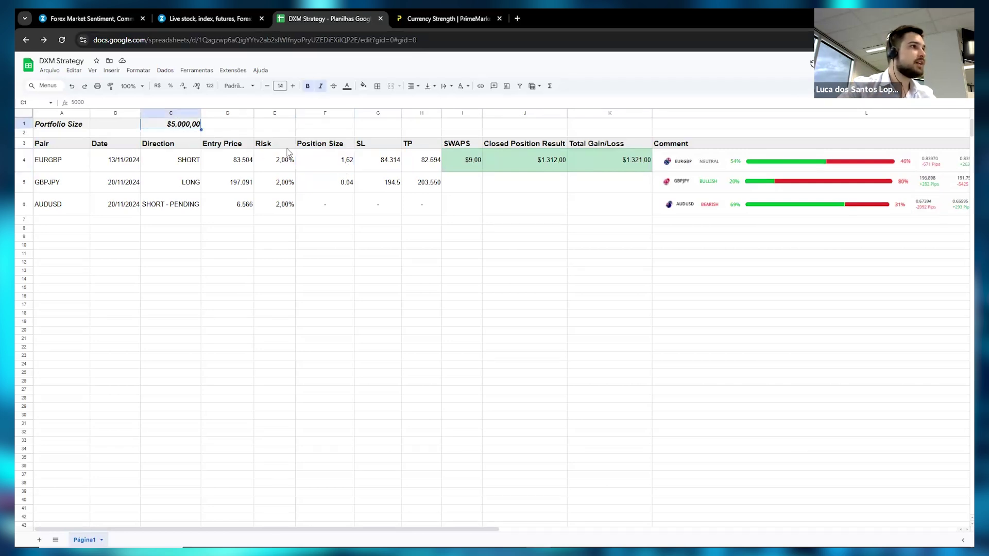
left_click(325, 163)
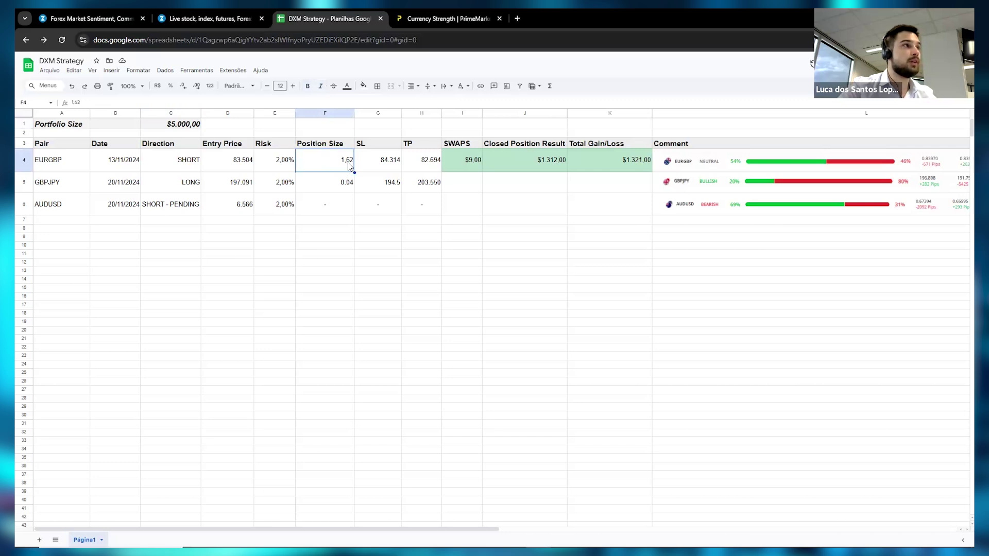
left_click(340, 187, "shift")
left_click(322, 227)
mouse_move(276, 157)
left_mouse_down()
mouse_move(280, 211)
mouse_move(276, 169)
left_mouse_up()
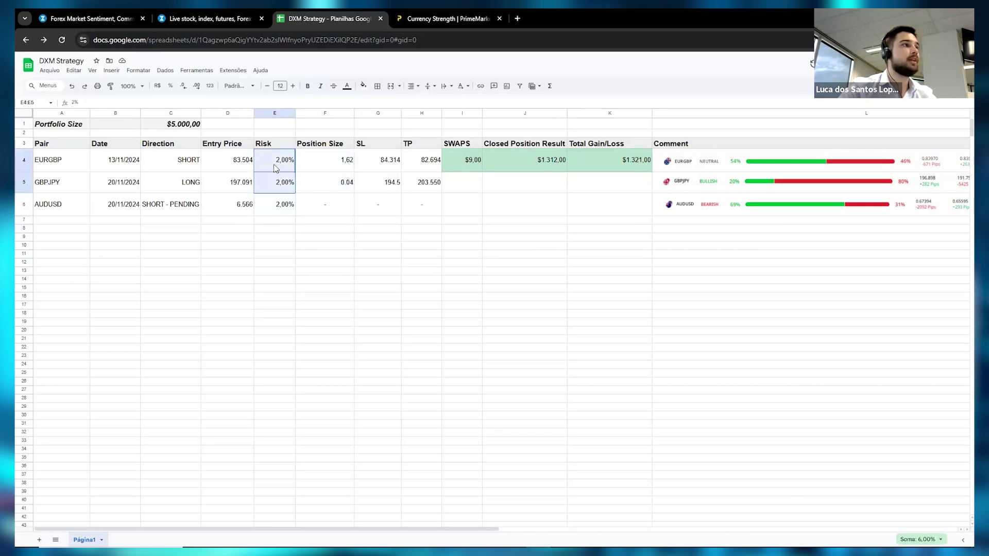
left_click(275, 168)
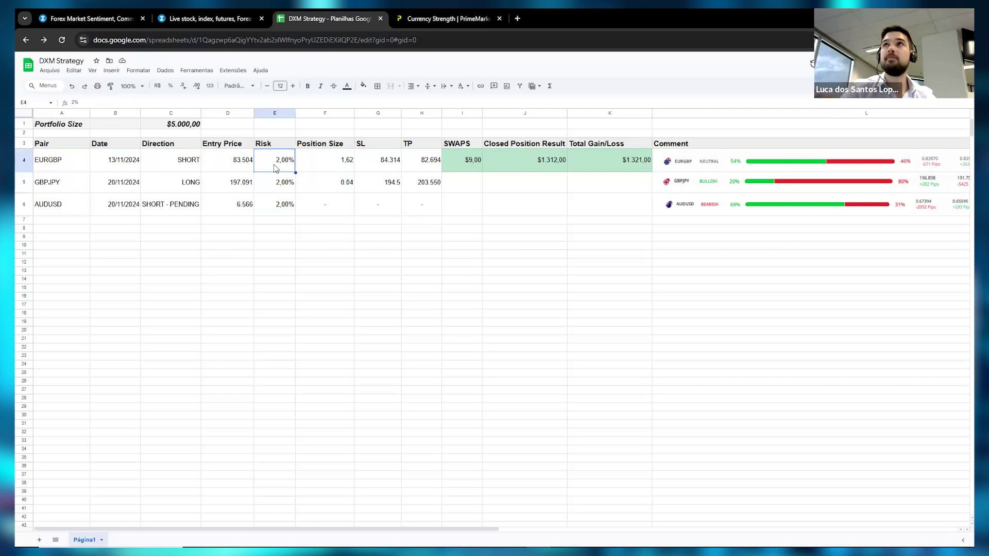
left_click(324, 236)
Examine the GBP/JPY hourly chart from late September through the November decline
left_click(184, 21)
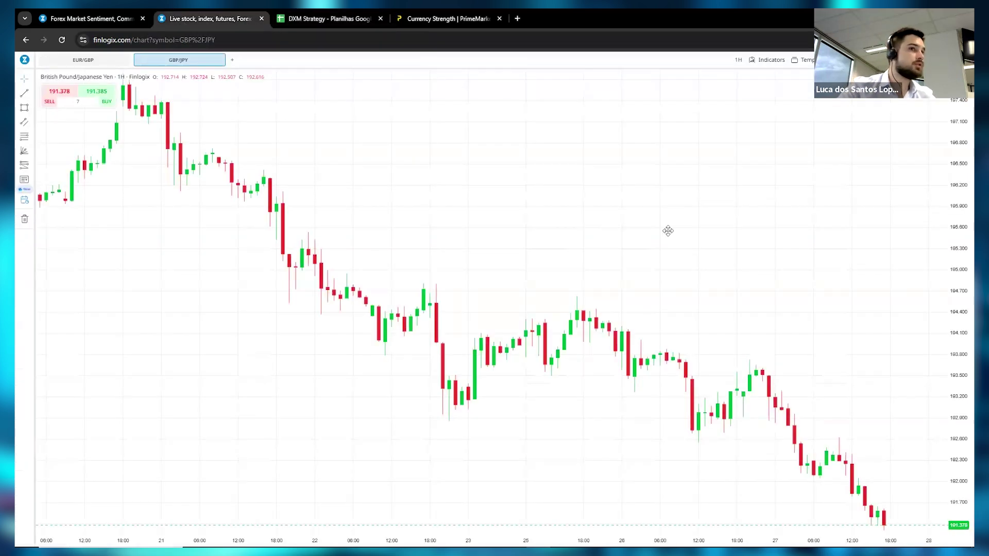
scroll(691, 236, "down", 5)
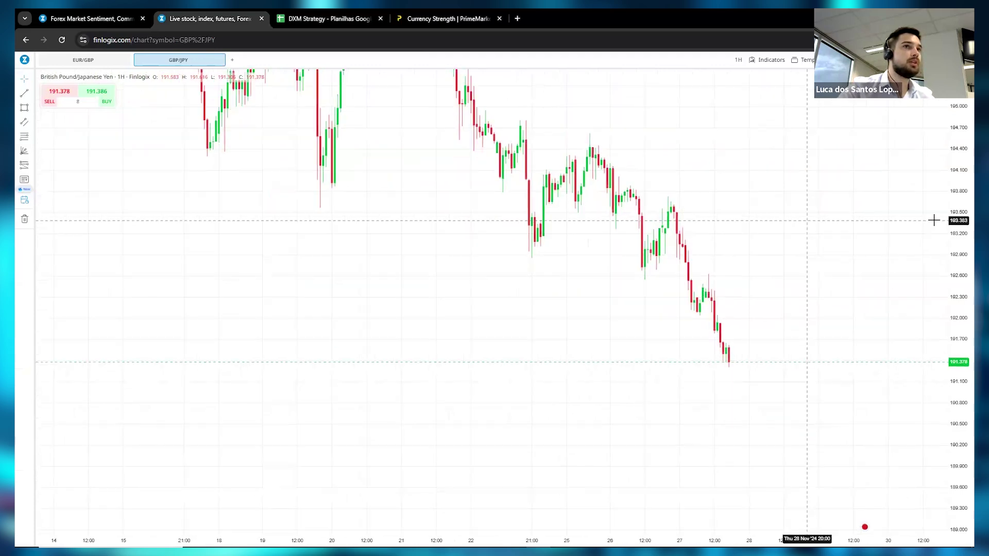
scroll(960, 361, "down", 10)
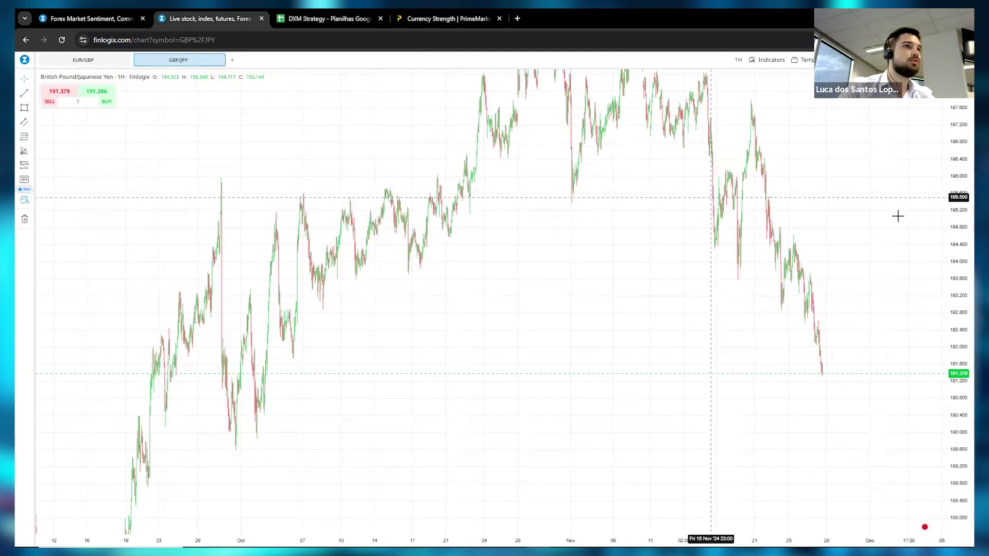
left_click_drag(960, 164, 960, 237)
left_click_drag(839, 254, 687, 219)
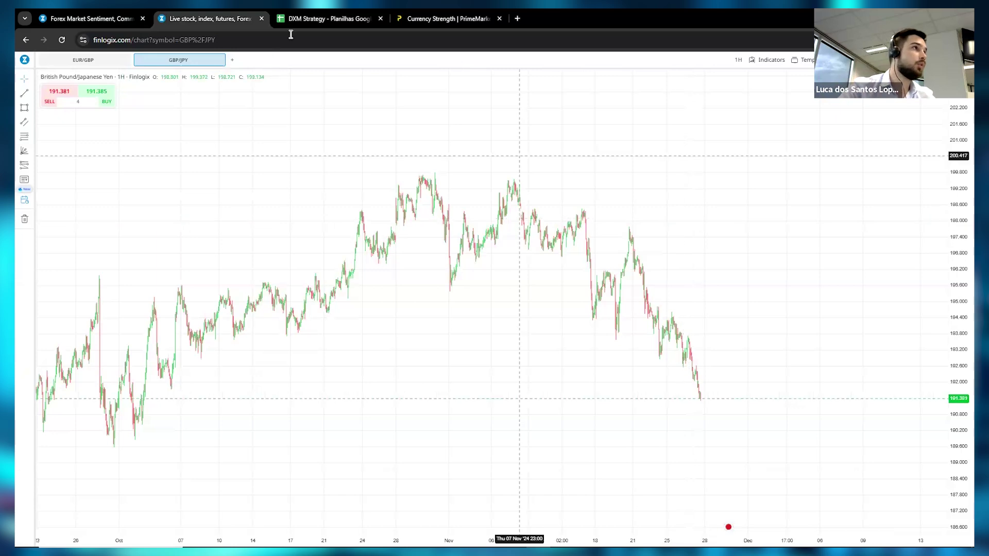
Review the AUDUSD trade row in the DXM Strategy sheet, checking its sentiment comment, direction and entry price
left_click(296, 19)
left_click(629, 201)
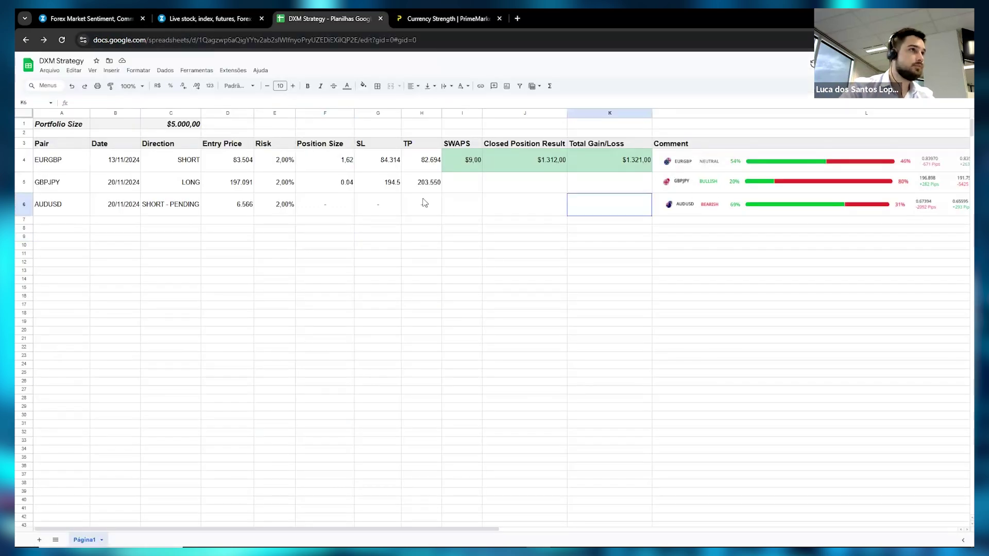
left_click(51, 206)
left_click(777, 209, "shift")
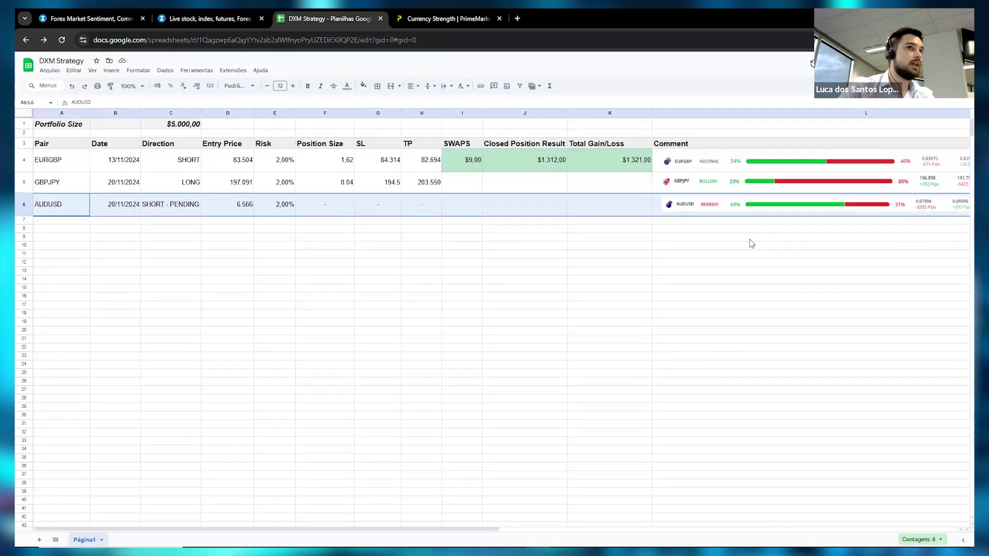
left_click_drag(614, 211, 62, 206)
left_click(181, 291)
left_click(170, 209)
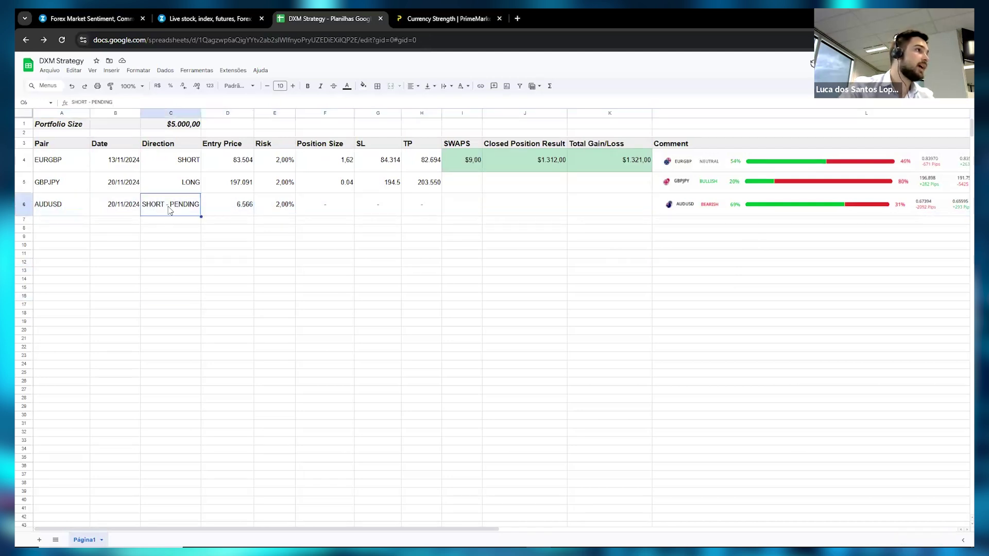
left_click(235, 211)
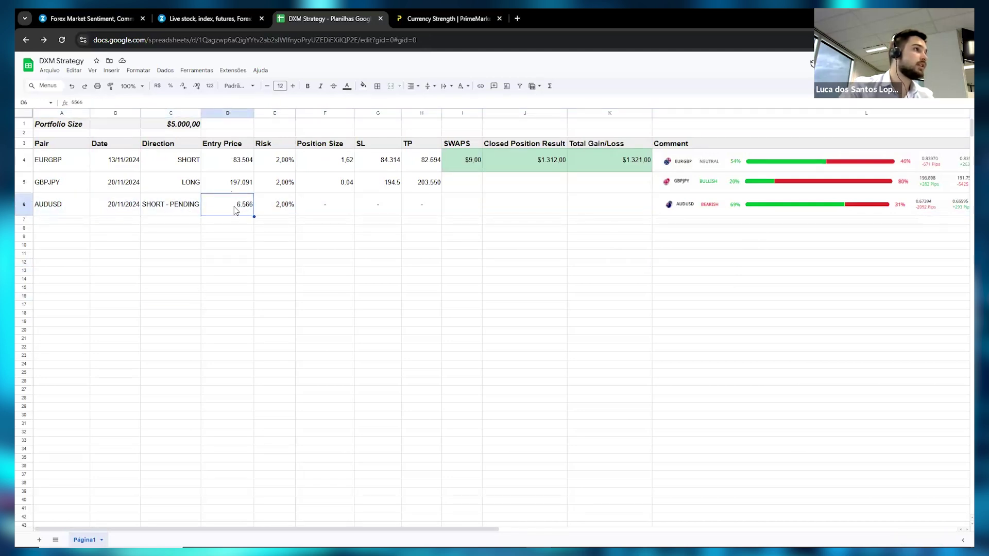
Load AUD/USD in the Finlogix chart in place of GBP/JPY and show its price history back to late October
left_click(187, 20)
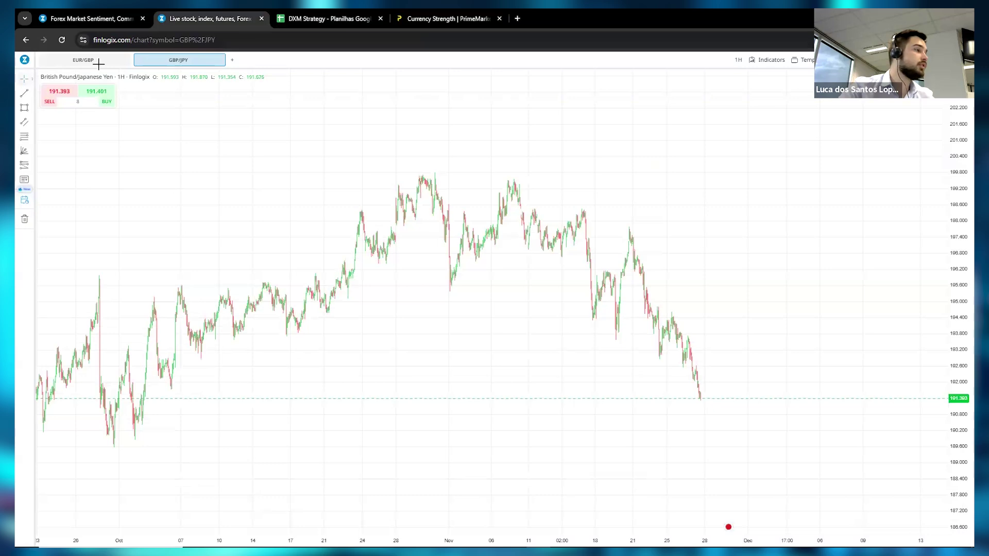
left_click(177, 62)
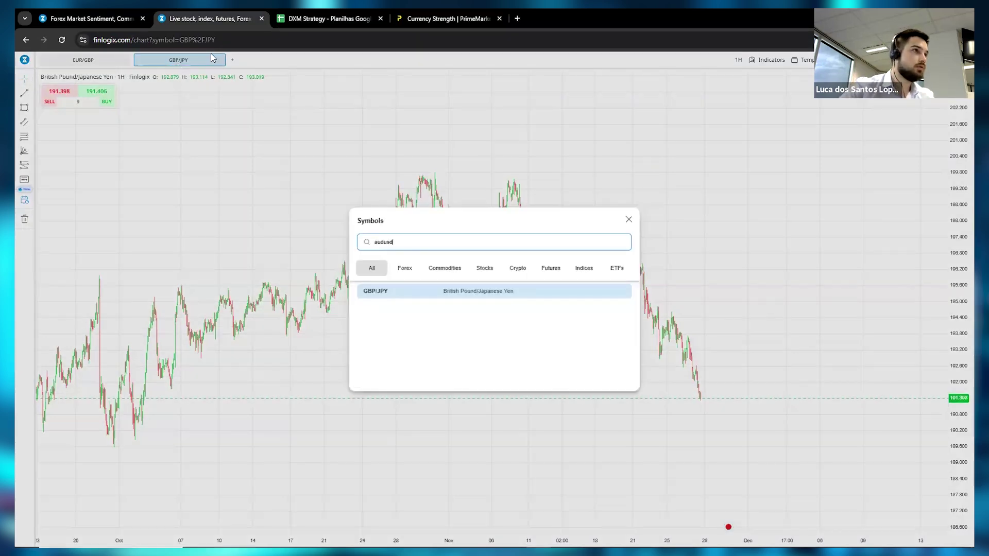
type("audusd")
left_click(398, 291)
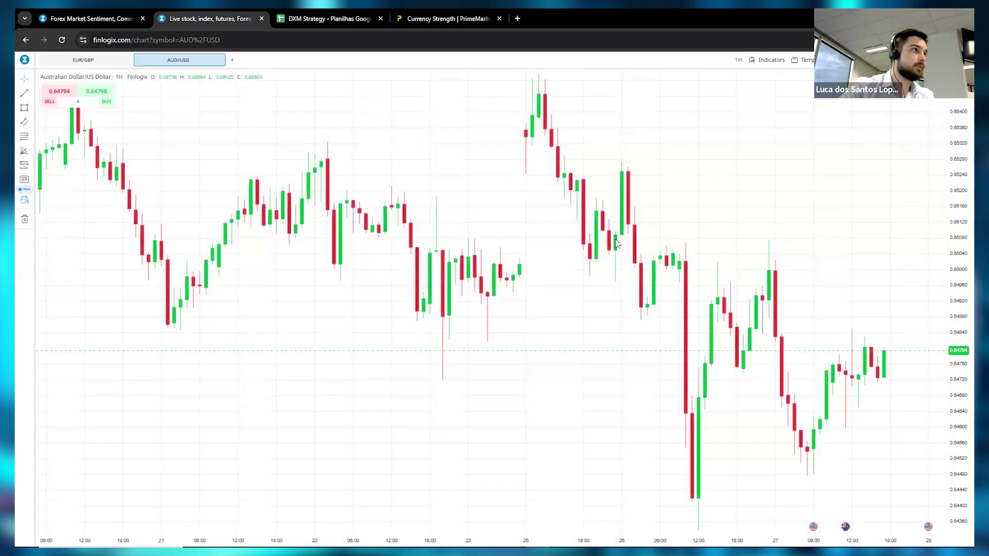
scroll(617, 243, "down", 10)
left_click_drag(952, 115, 953, 263)
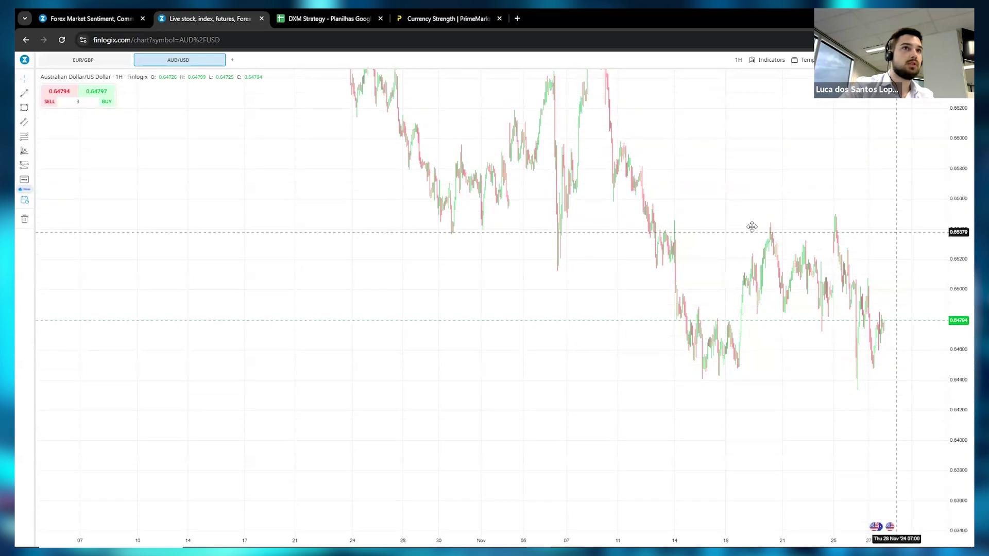
Draw a horizontal ray on the AUD/USD chart from the 20 November swing high at about 0.654
left_click_drag(752, 226, 599, 216)
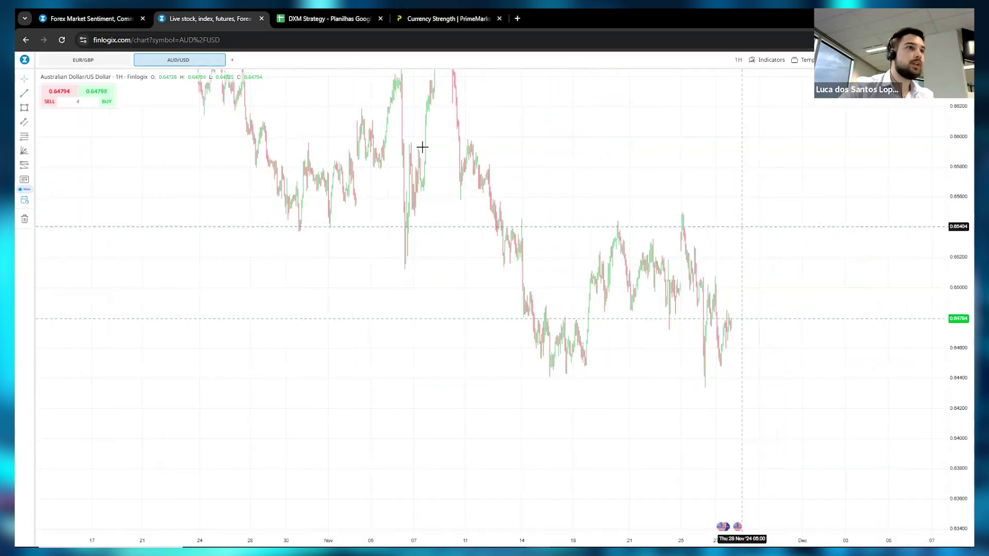
left_click(31, 97)
left_click(77, 134)
left_click(611, 226)
Check the AUDUSD trade's date and entry price in the DXM Strategy sheet
left_click(291, 18)
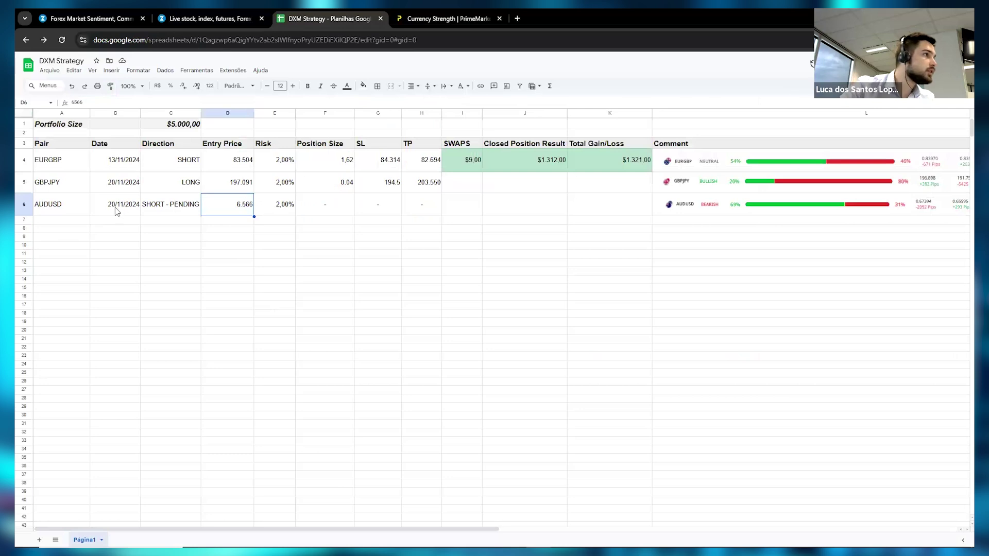
left_click(118, 211)
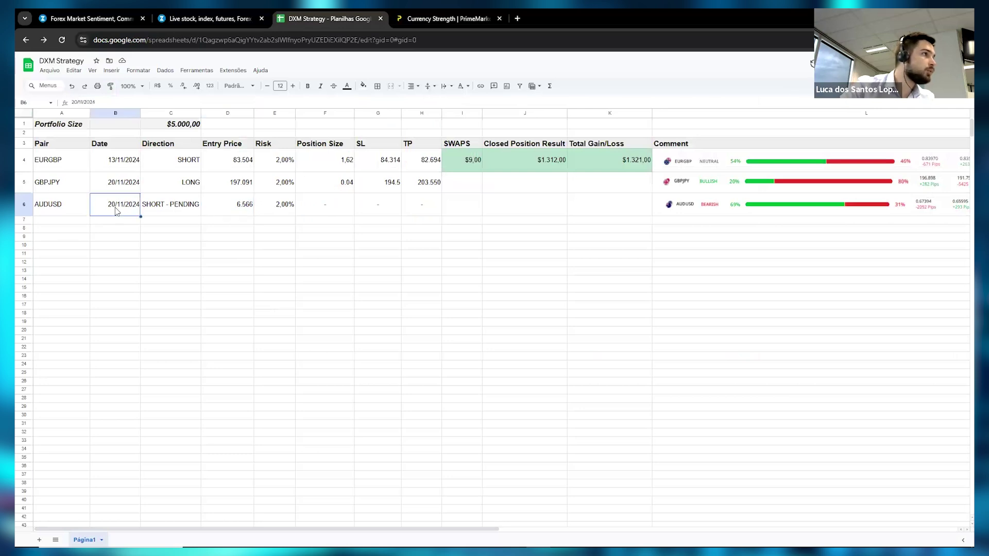
left_click(235, 214)
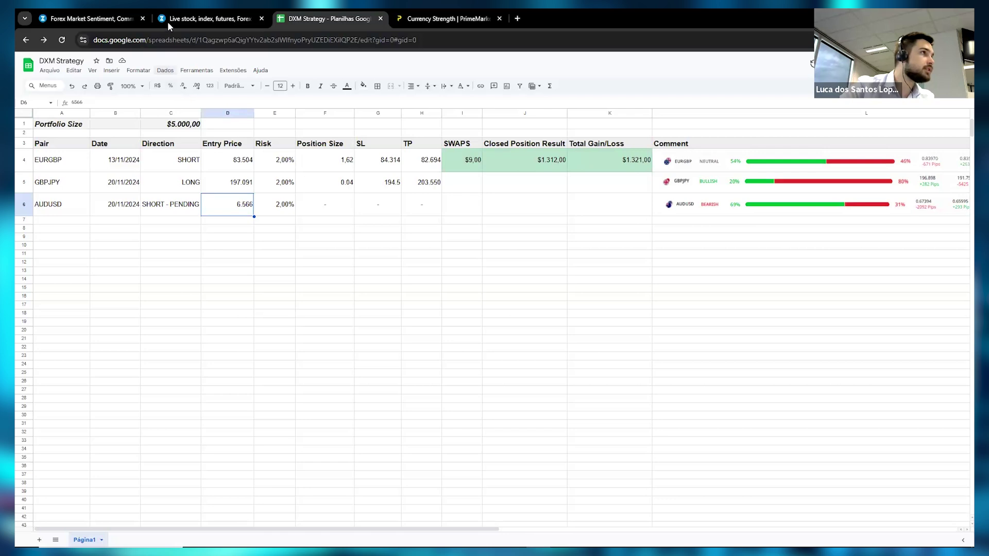
Set the horizontal ray's price to 0.6566 in the Finlogix chart, matching the AUDUSD entry price in the sheet
left_click(206, 18)
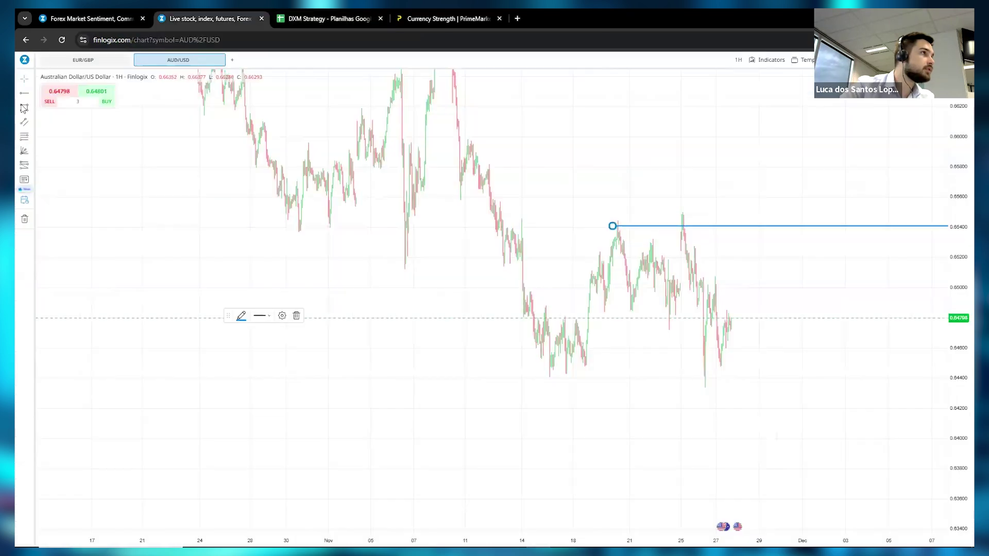
left_click(282, 316)
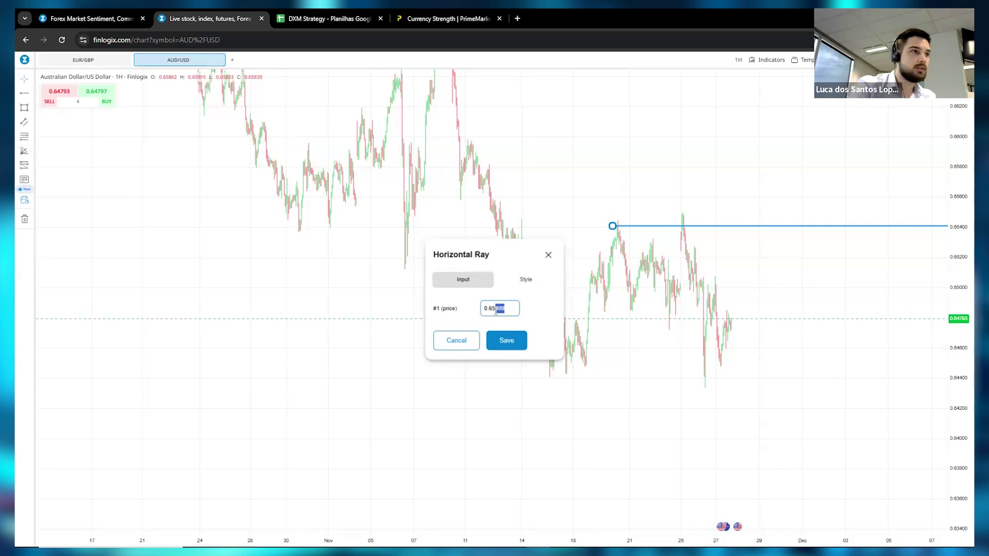
type("66")
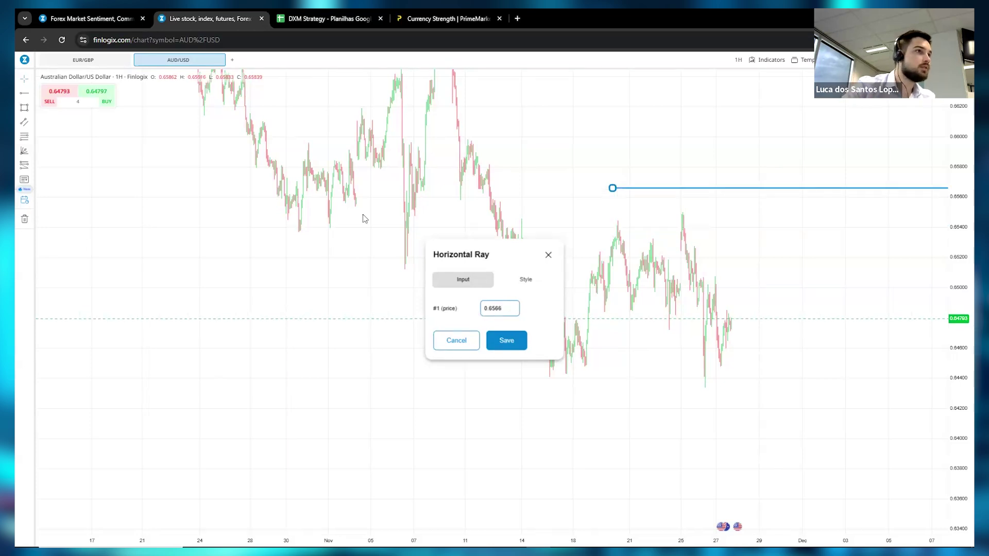
left_click(304, 19)
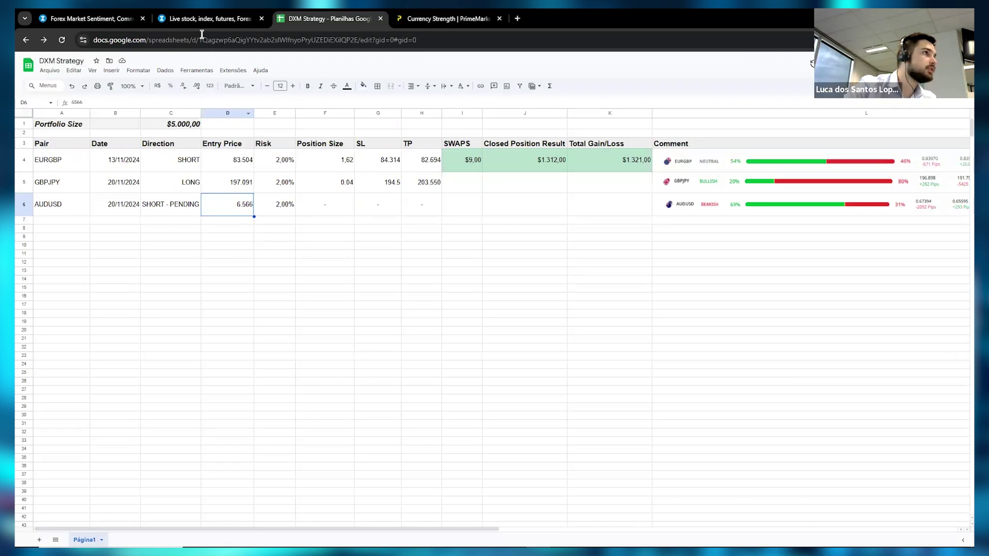
key("ctrl+shift+Tab")
left_click(513, 342)
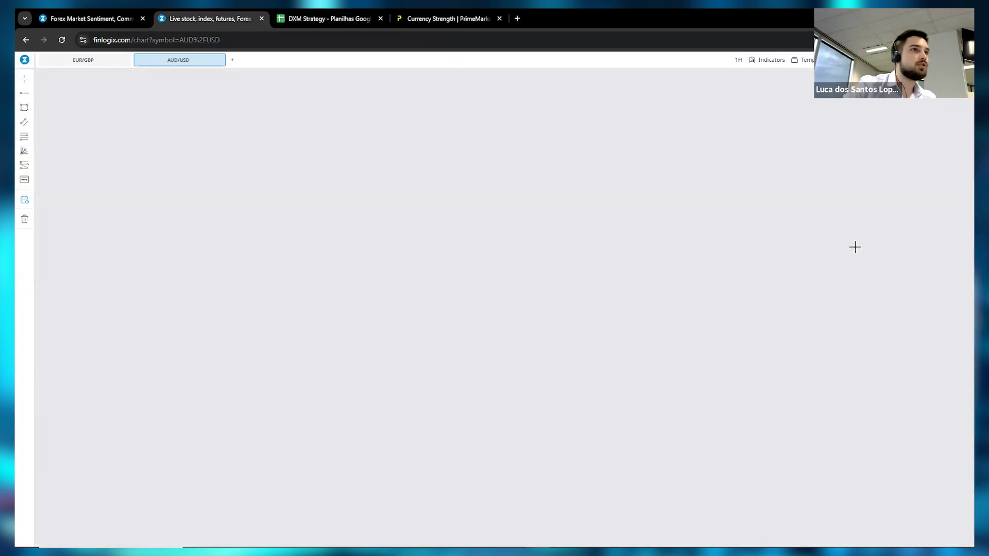
Clear the freehand markings and draw a Fib Retracement from the 7 November swing high at 0.66881 to the 15 November low at 0.64407
left_click_drag(764, 307, 720, 357)
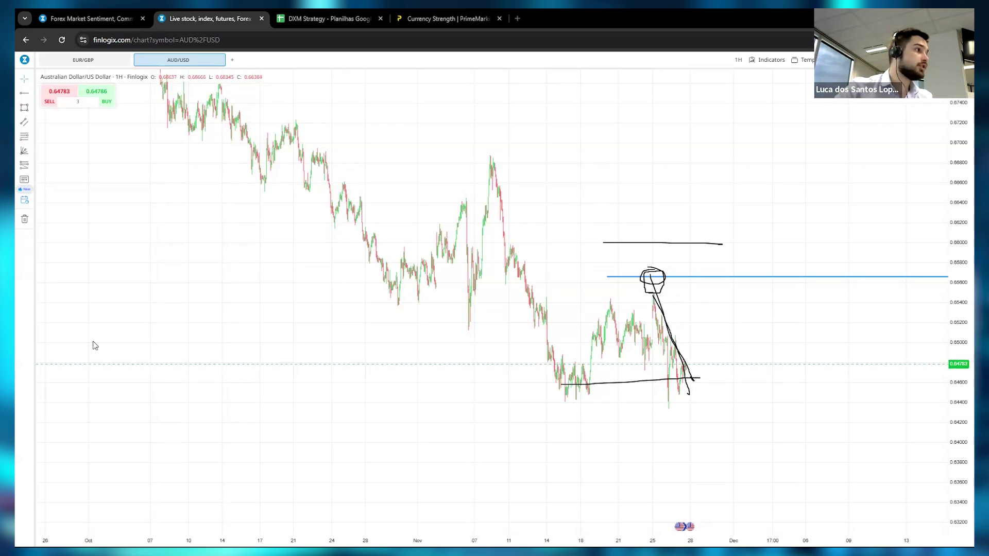
key("Escape")
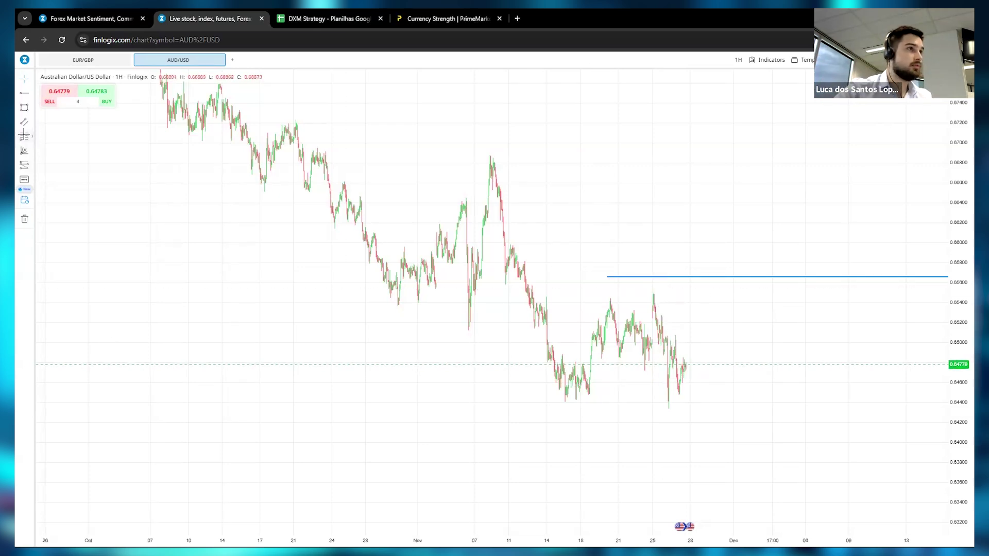
left_click(487, 155)
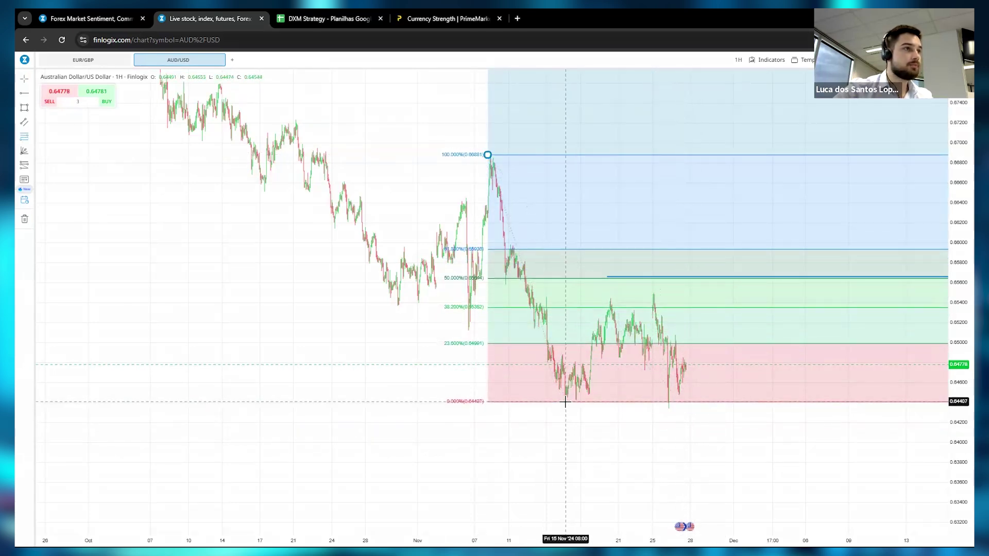
Turn off the Fib Retracement's 2, 3.414 and 4.414 levels, prices, background and extension, and stretch its end point to about 22 November
left_click(240, 315)
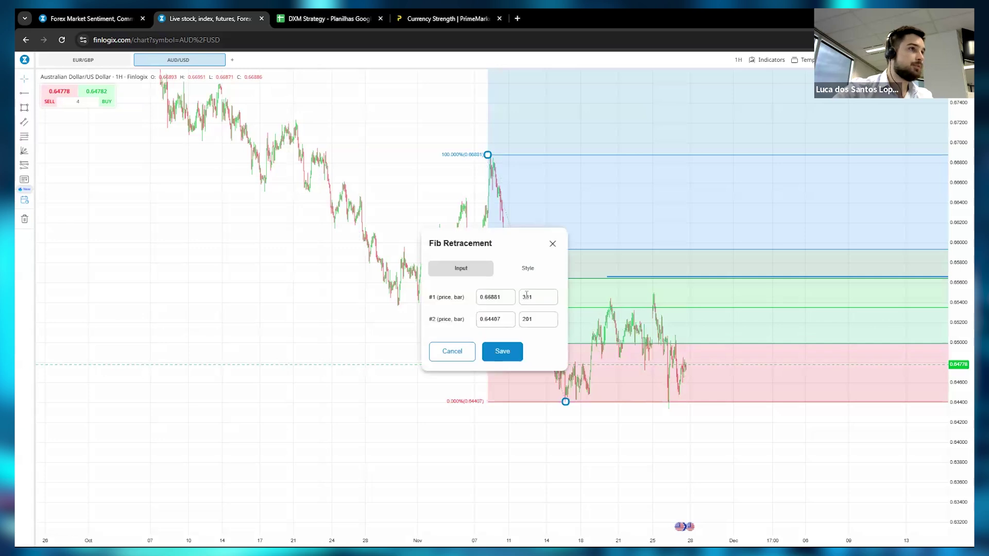
left_click(528, 268)
left_click(412, 318)
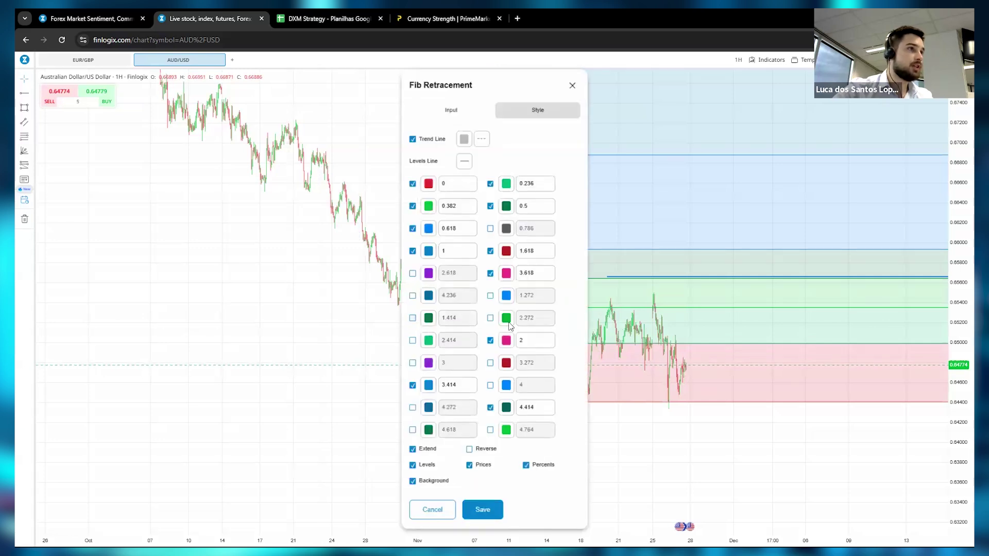
left_click(489, 408)
left_click(412, 385)
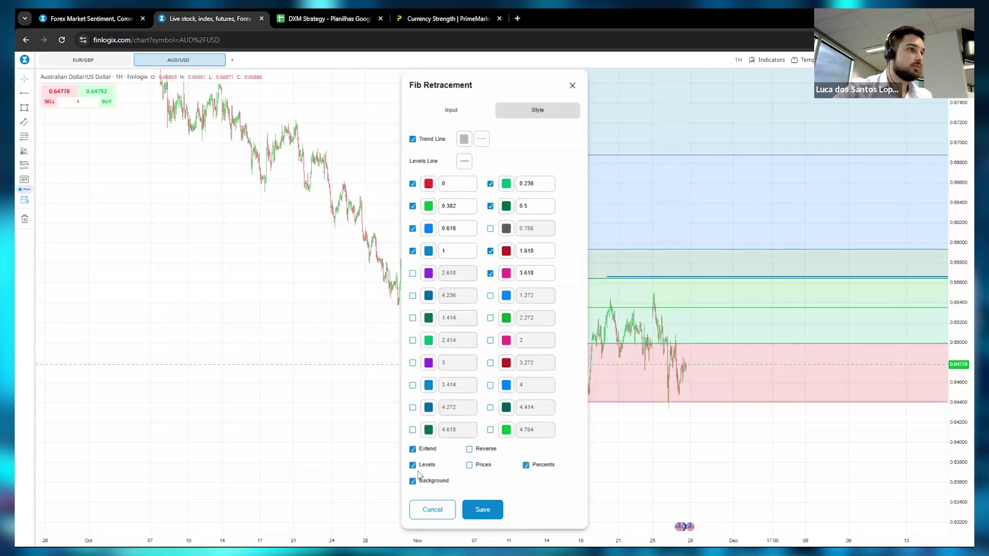
left_click(413, 481)
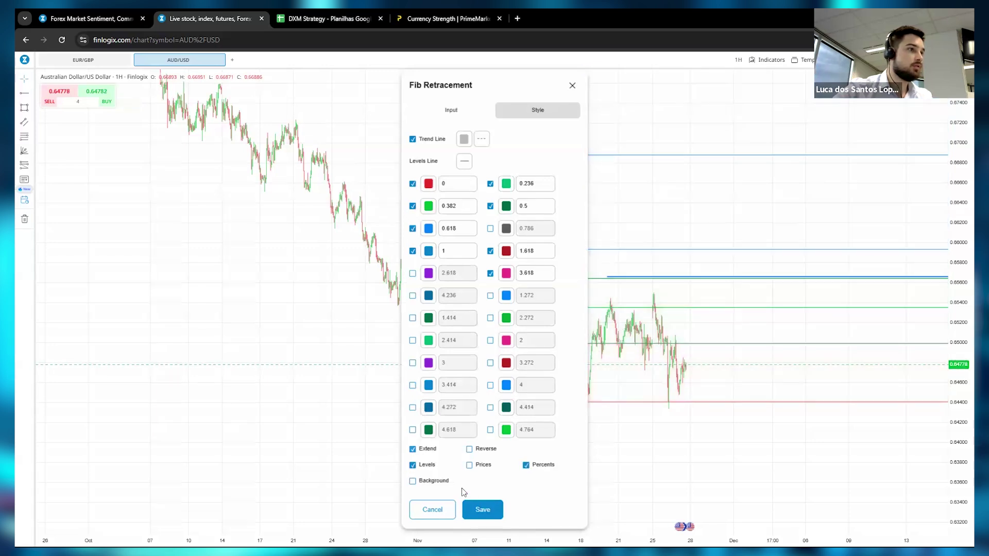
left_click(413, 449)
left_click(502, 509)
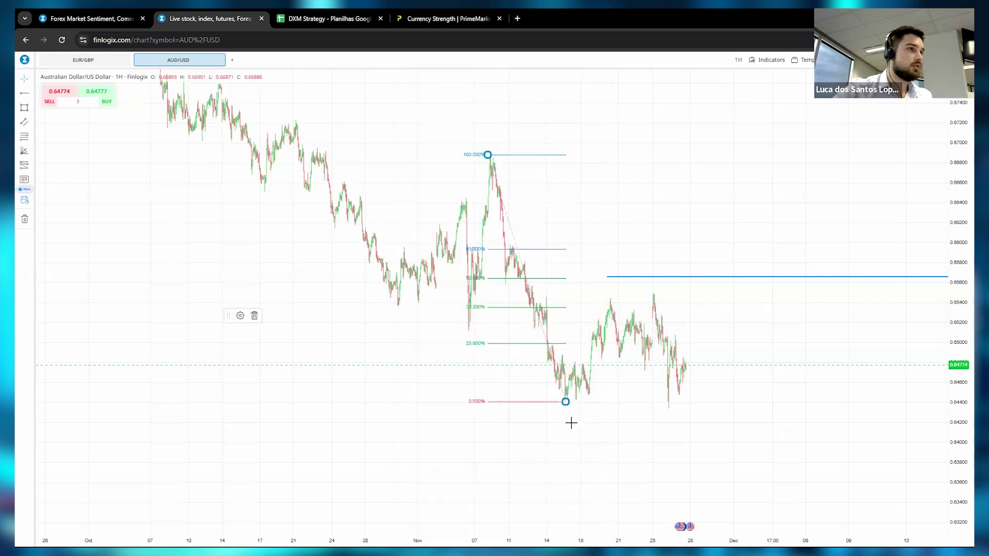
left_click_drag(609, 403, 634, 402)
left_click(710, 410)
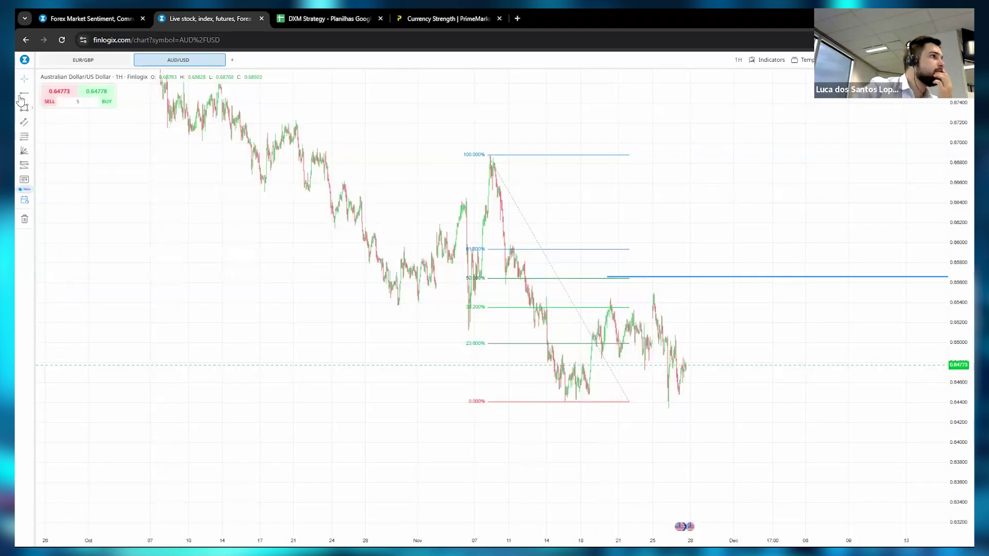
Draw a rectangle between the 61.8% and 50% Fib levels from 7 November past the latest candles, and compare it with the sheet's AUDUSD entry price
left_click(484, 249)
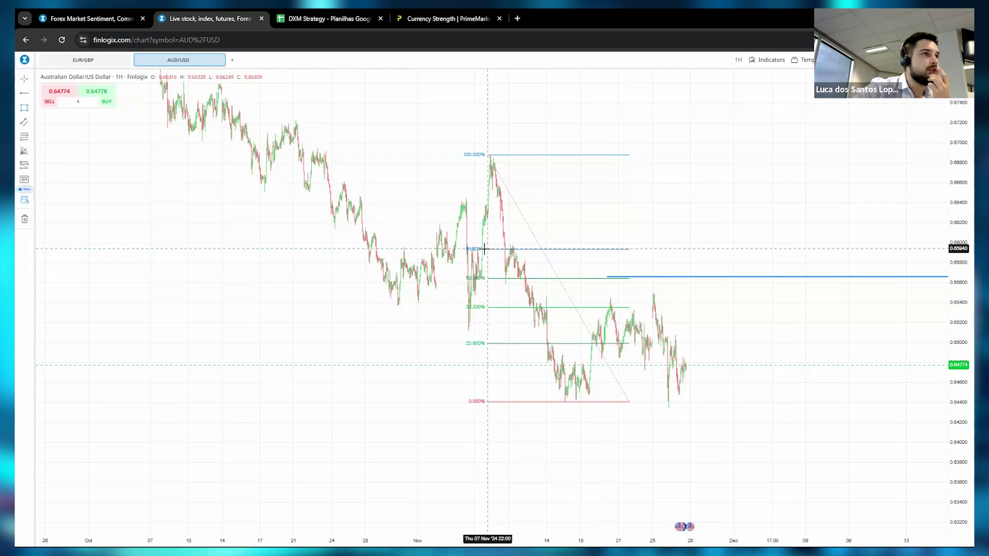
left_click(727, 279)
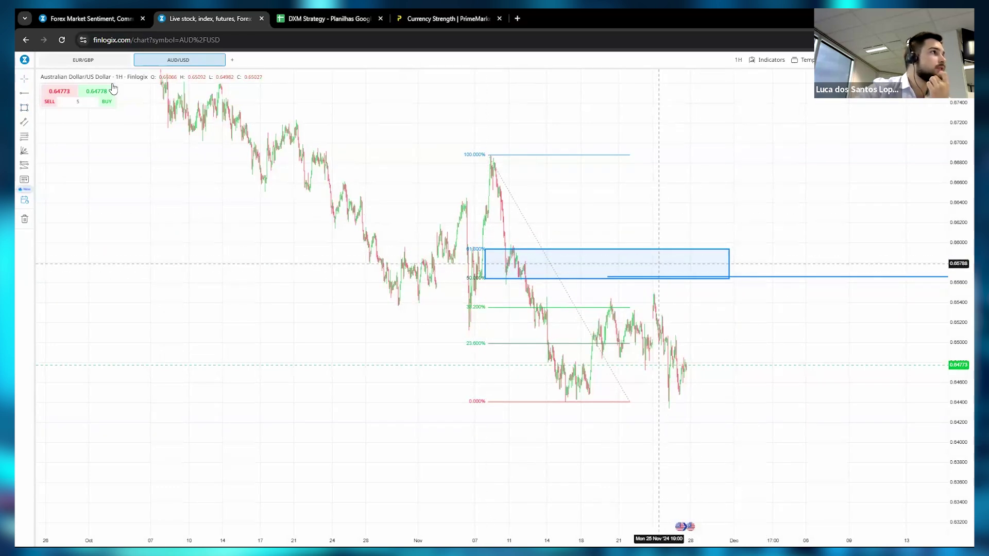
left_click(339, 18)
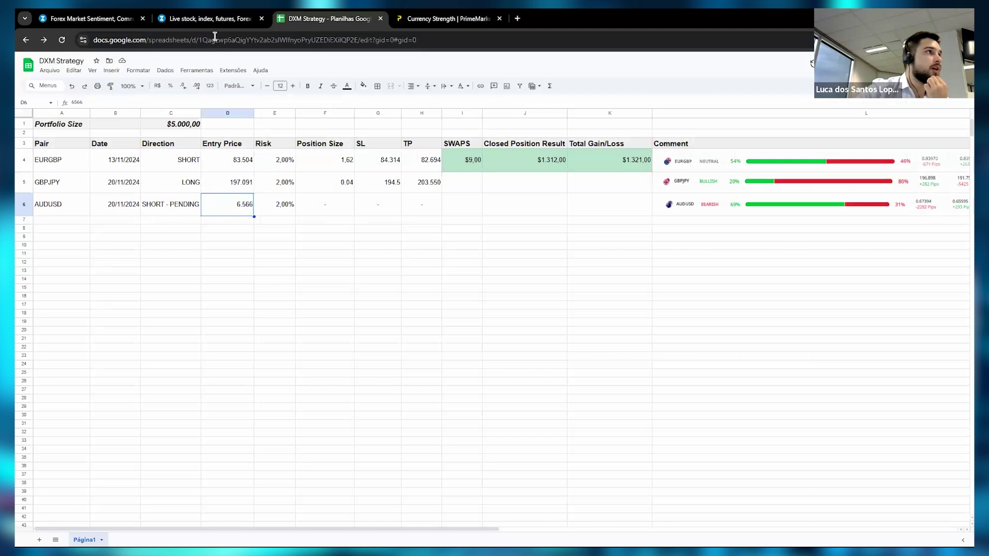
left_click(208, 20)
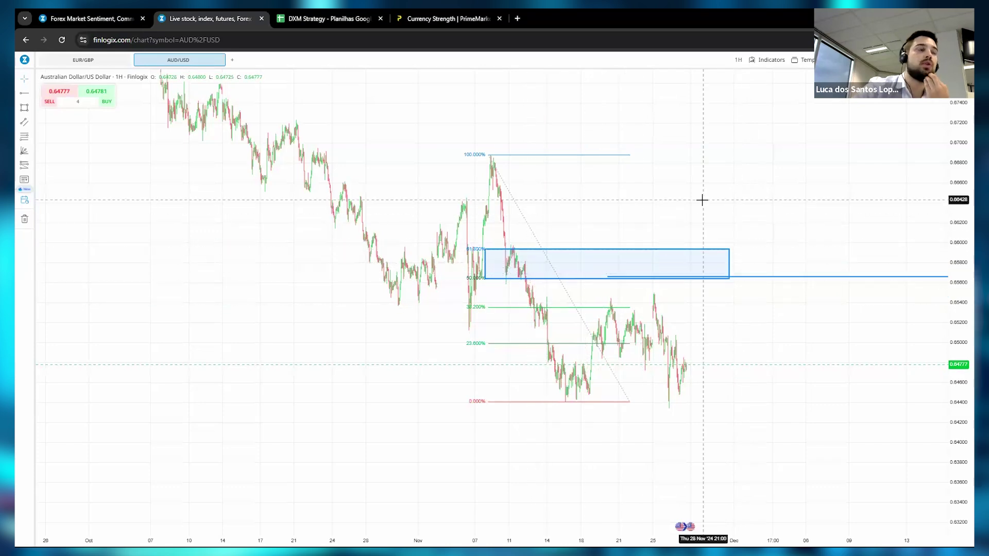
Remove all drawings, including the Fibonacci retracement, rectangle and horizontal line, from the AUD/USD chart
left_click_drag(958, 189, 337, 287)
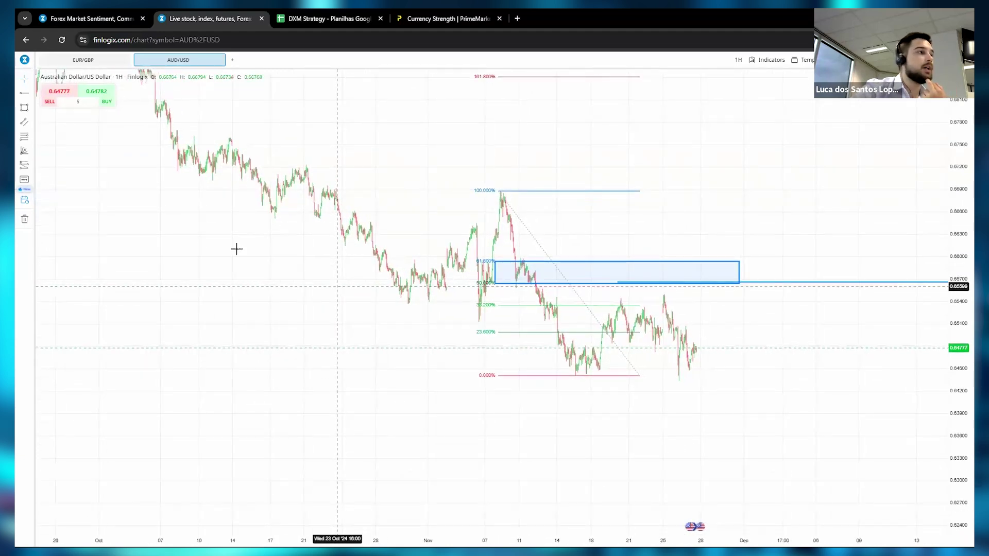
left_click(25, 219)
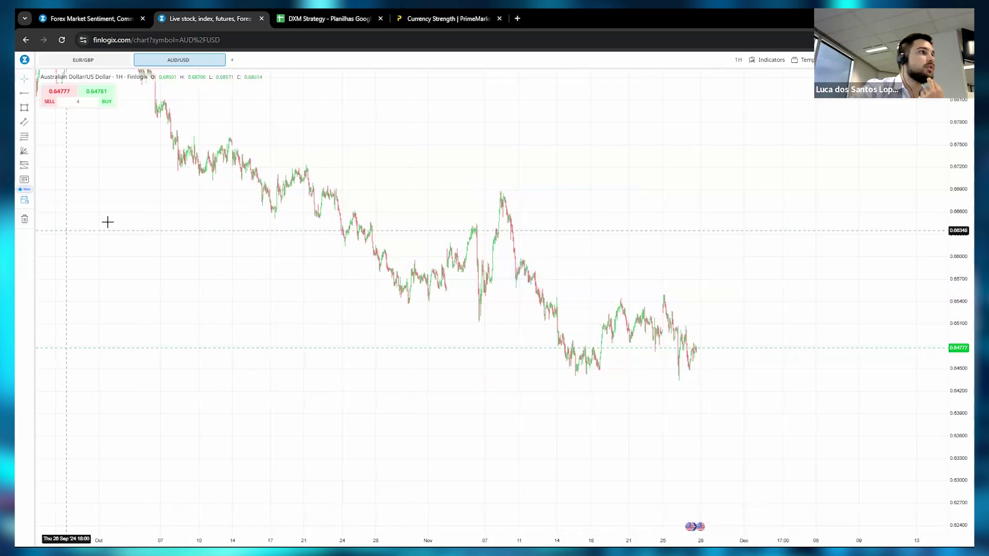
Switch the AUD/USD chart to the 5-minute timeframe
scroll(552, 269, "up", 5)
double_click(960, 444)
left_click(738, 60)
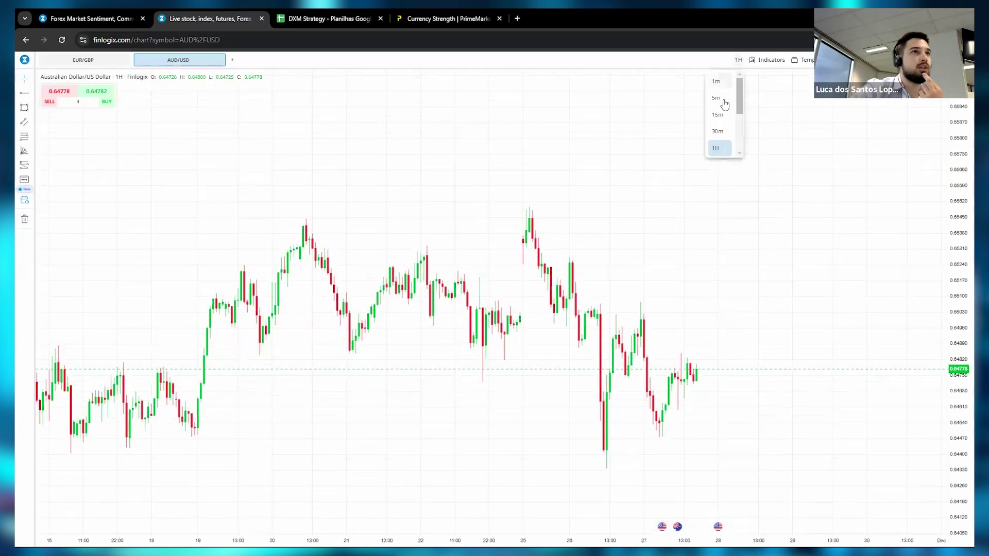
left_click(716, 97)
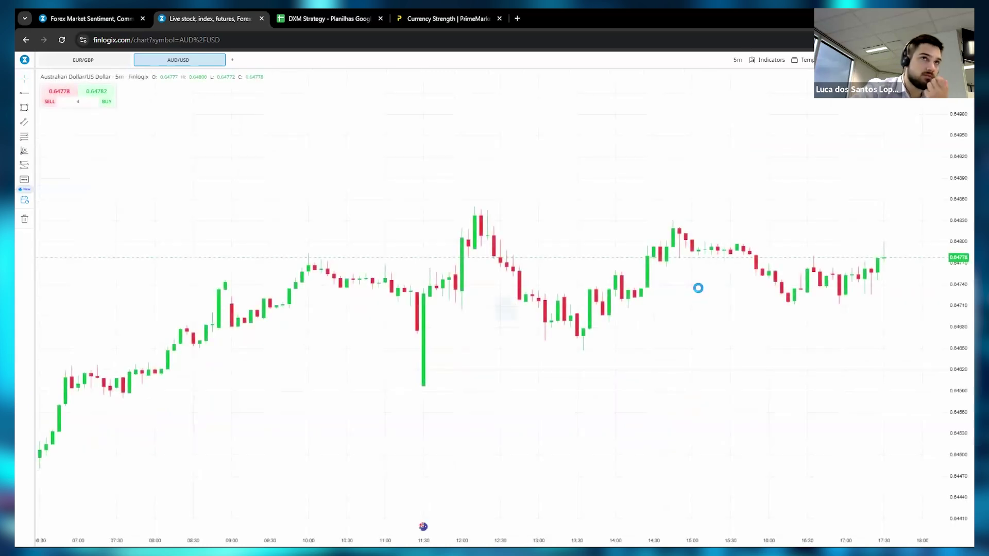
Examine the 5-minute AUD/USD price action from the sharp drop on 26 November up to the current price
scroll(701, 292, "down", 10)
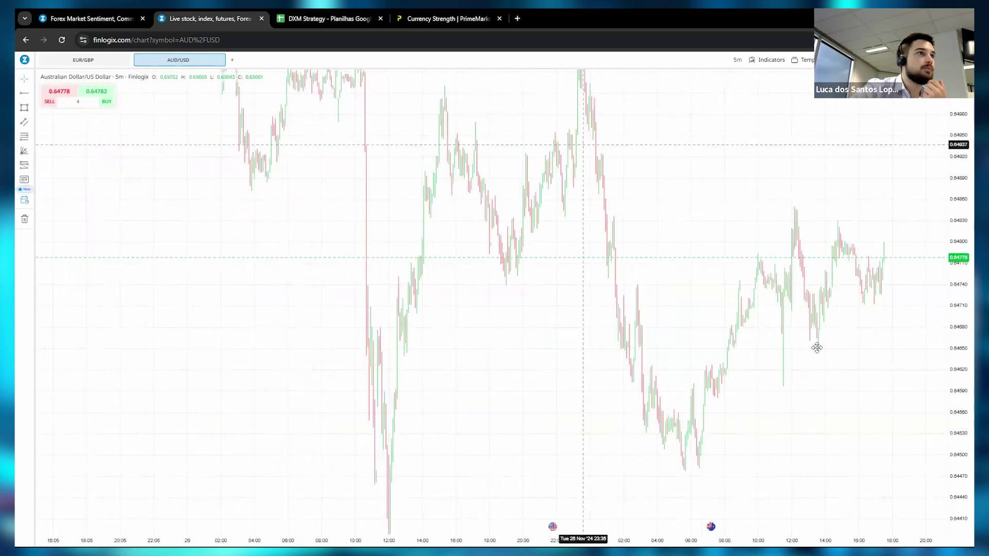
left_click_drag(514, 179, 861, 289)
left_click_drag(426, 280, 446, 194)
scroll(824, 219, "up", 6)
left_click_drag(592, 206, 436, 194)
left_click_drag(854, 249, 422, 215)
left_click_drag(744, 335, 540, 188)
left_click_drag(746, 196, 592, 194)
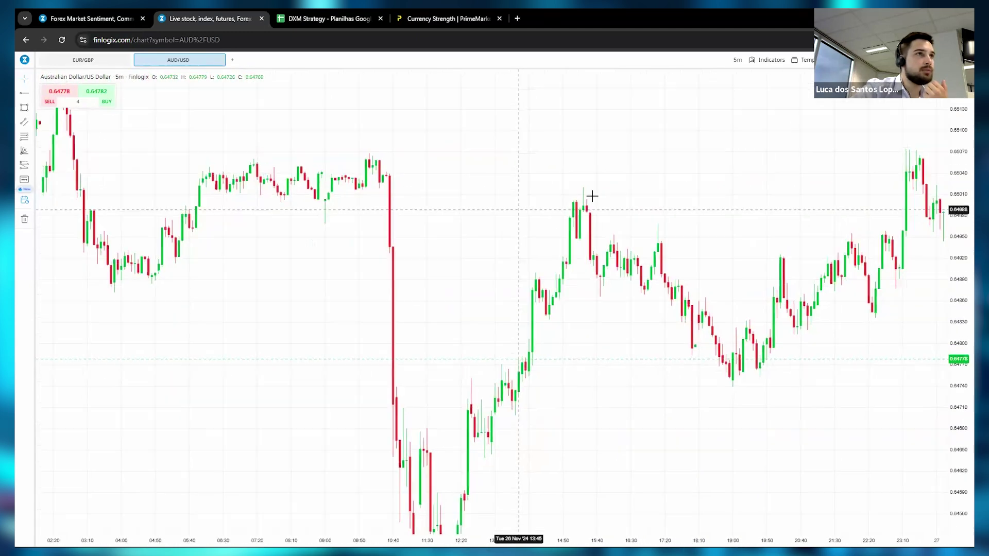
left_click_drag(452, 187, 289, 134)
left_click_drag(422, 170, 345, 157)
left_click_drag(665, 103, 591, 88)
left_click_drag(729, 261, 637, 231)
scroll(618, 296, "down", 5)
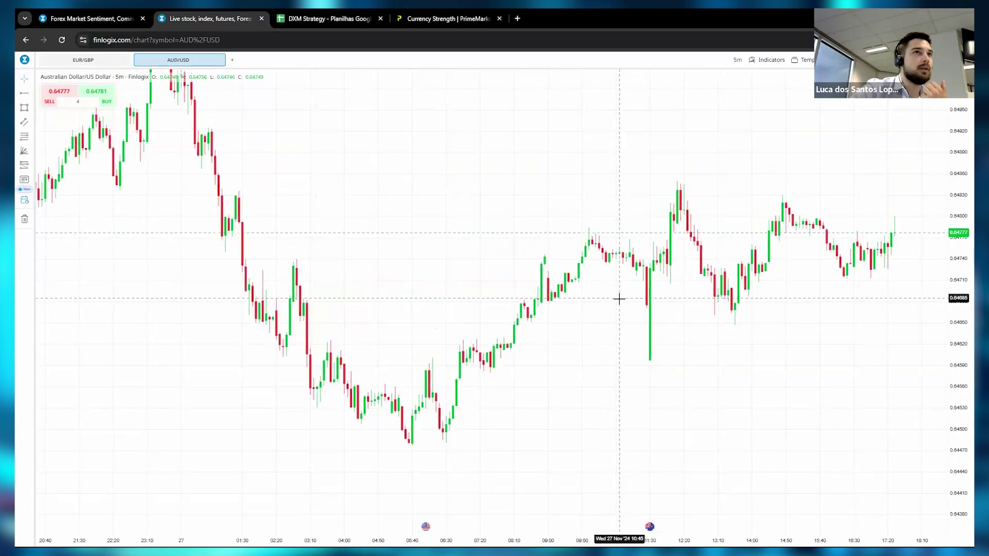
Return the AUD/USD chart to the 1-hour timeframe and review the past weeks' price swings
left_click(734, 60)
scroll(721, 103, "down", 1)
left_click(719, 98)
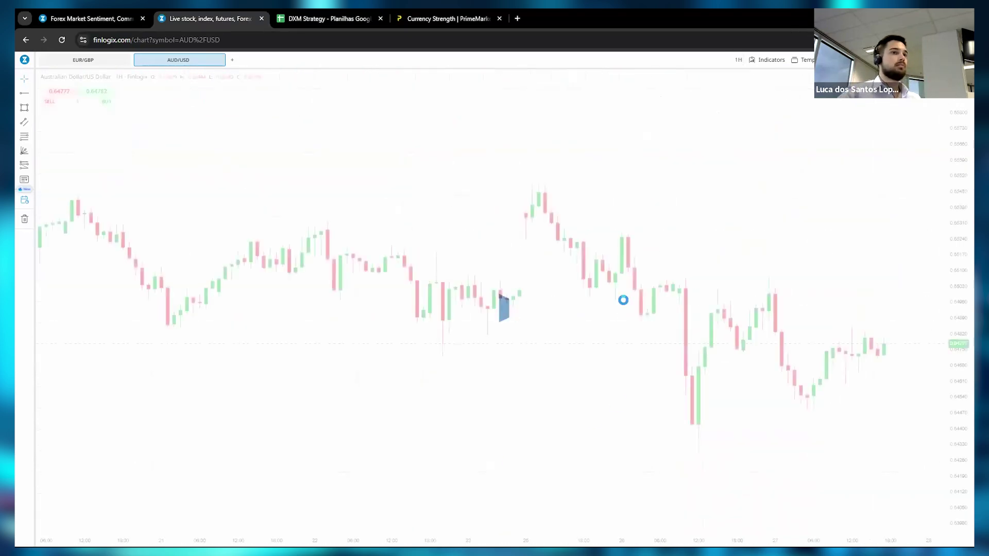
scroll(728, 284, "down", 3)
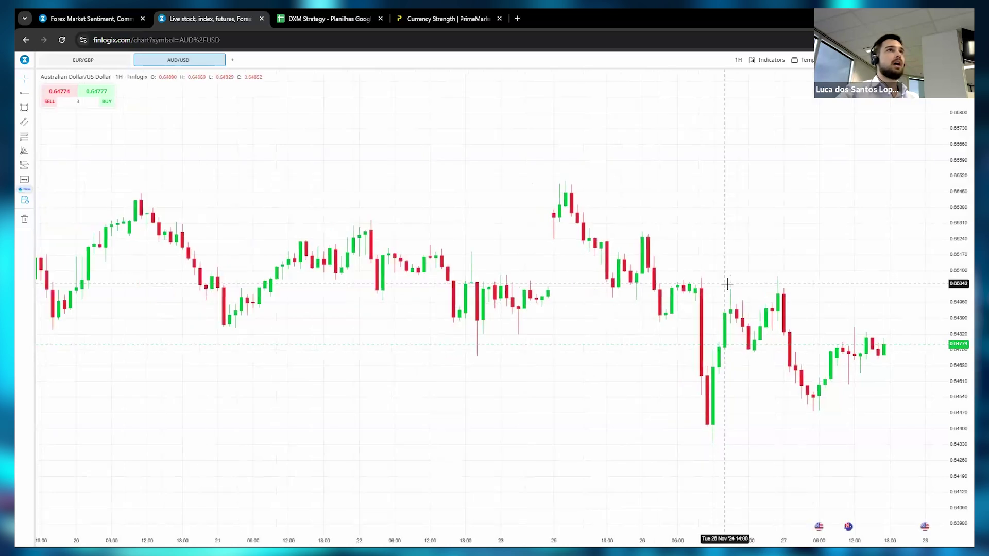
scroll(729, 284, "down", 3)
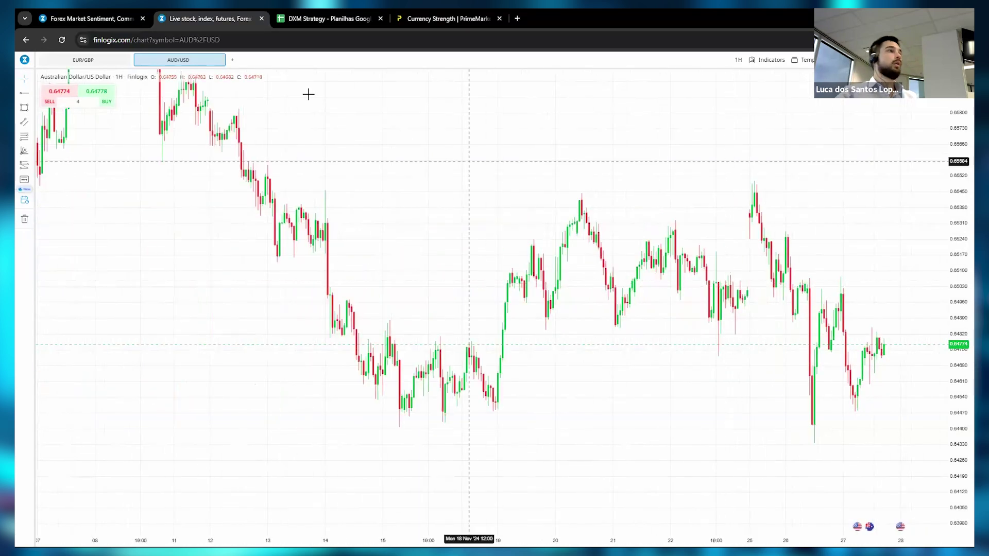
Switch to the DXM Strategy spreadsheet and enter CANCELED as the AUDUSD trade's Total Gain/Loss in K6
left_click(299, 22)
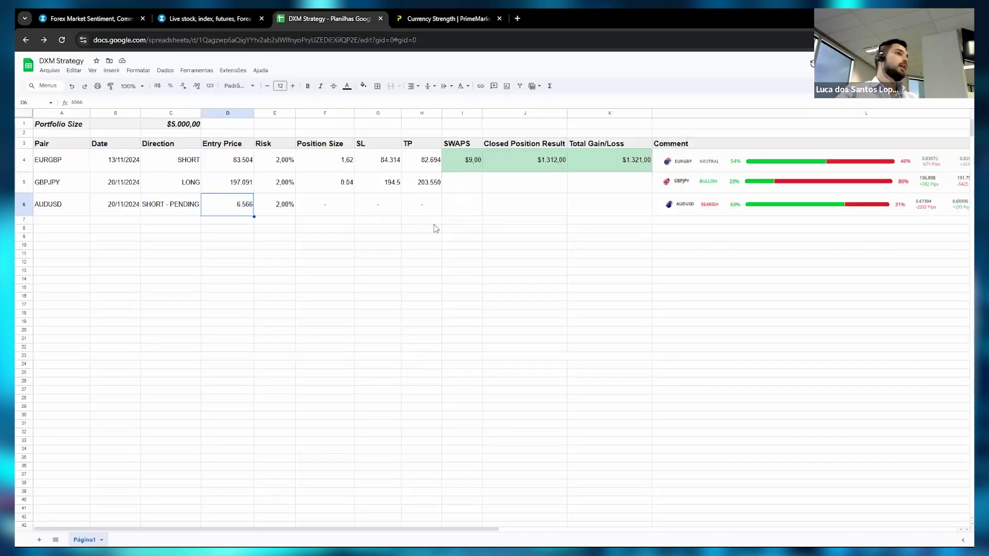
left_click(539, 203)
left_click(621, 203)
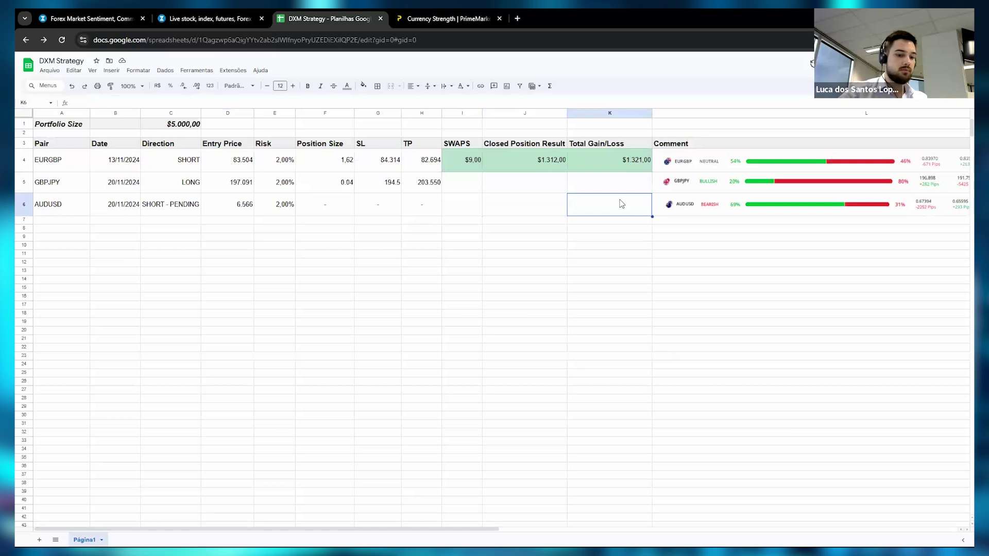
type("CANCELED")
key("Return")
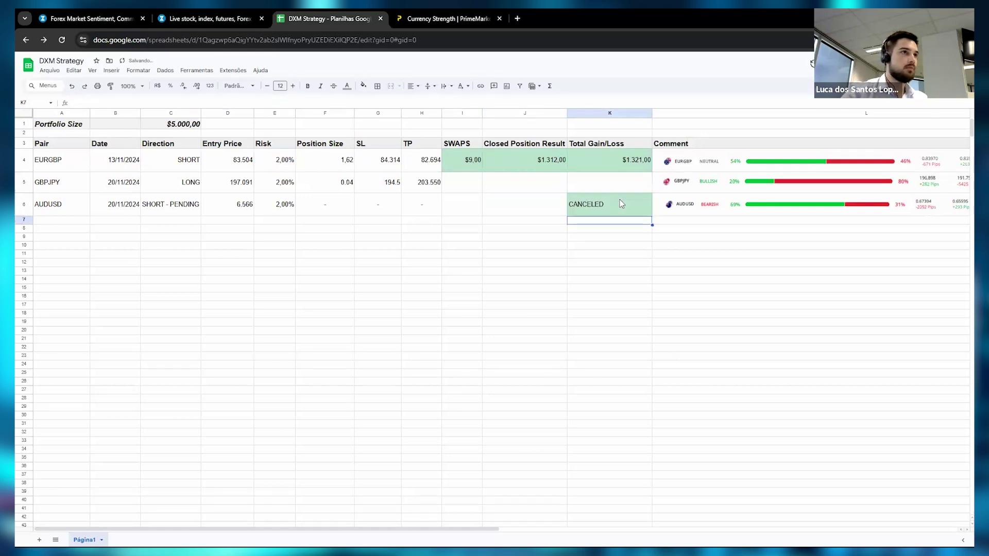
Copy CANCELED from K6 into the AUDUSD row's Closed Position Result and SWAPS cells
left_click(620, 201)
key("ctrl+c")
key("Left")
key("ctrl+v")
key("Left")
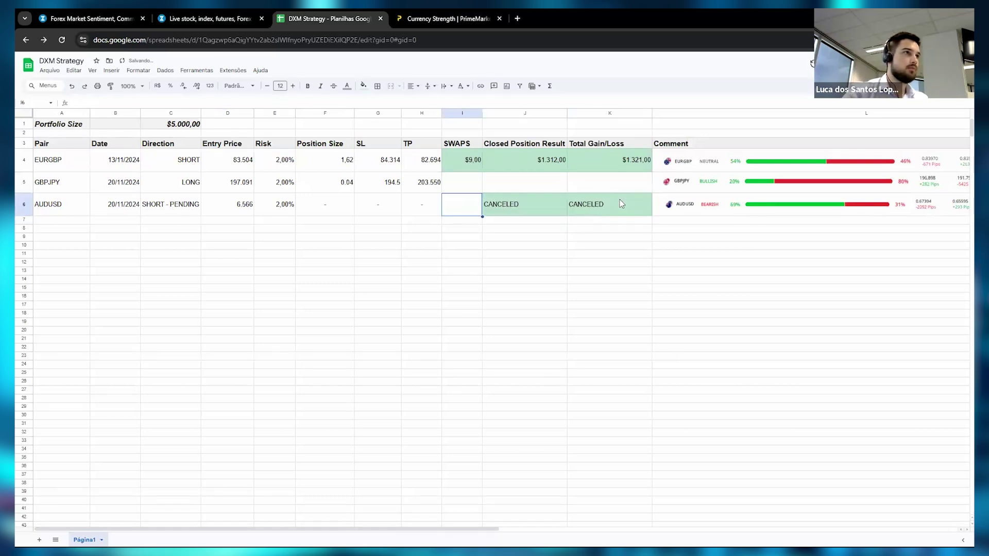
key("ctrl+v")
Replace the dashes in the AUDUSD row's TP, SL and Position Size cells with copies of CANCELED
key("Left")
key("Left")
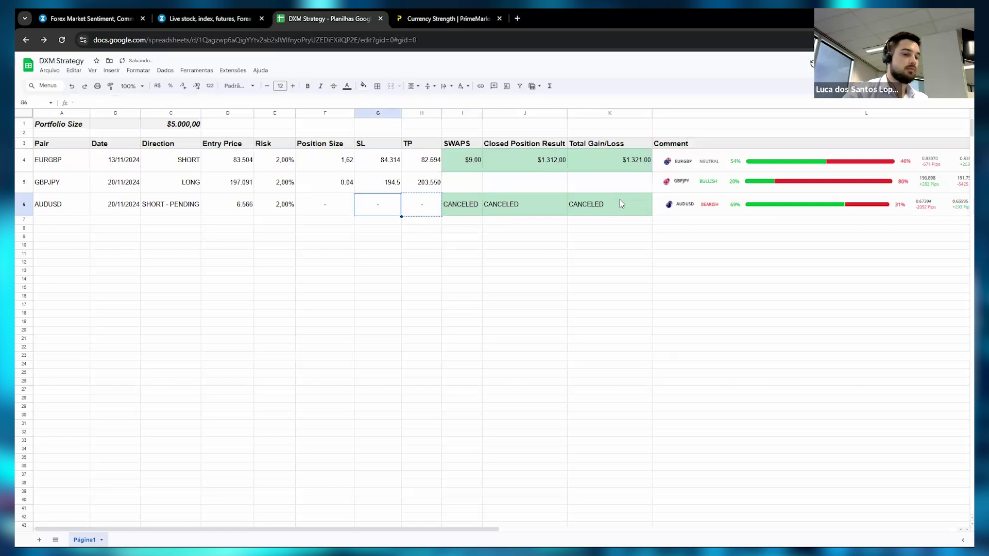
key("Right")
key("ctrl+v")
key("ctrl+x")
key("Left")
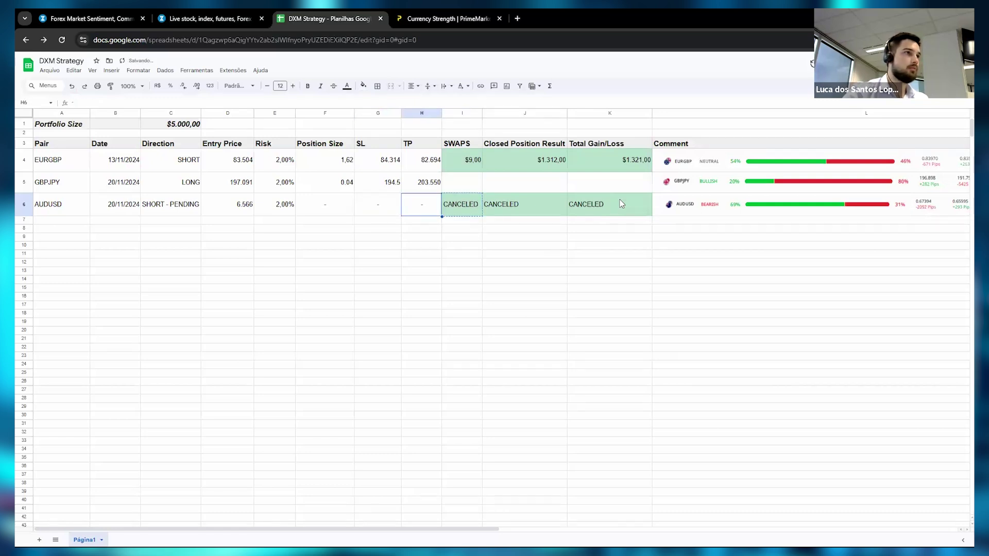
key("ctrl+v")
key("Right")
key("Left")
key("ctrl+c")
key("Right")
key("ctrl+v")
key("Left")
key("Left")
key("shift+Left")
key("ctrl+v")
key("Left")
Fill the AUDUSD row's CANCELED cells F6:K6 with the custom gray and center their text horizontally
left_click_drag(328, 204, 608, 206)
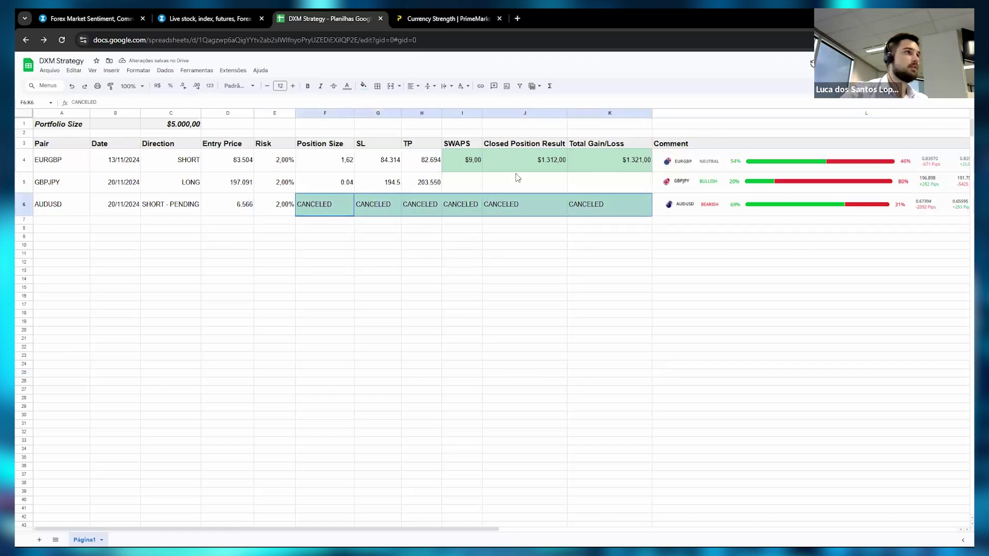
left_click(363, 86)
left_click(439, 114)
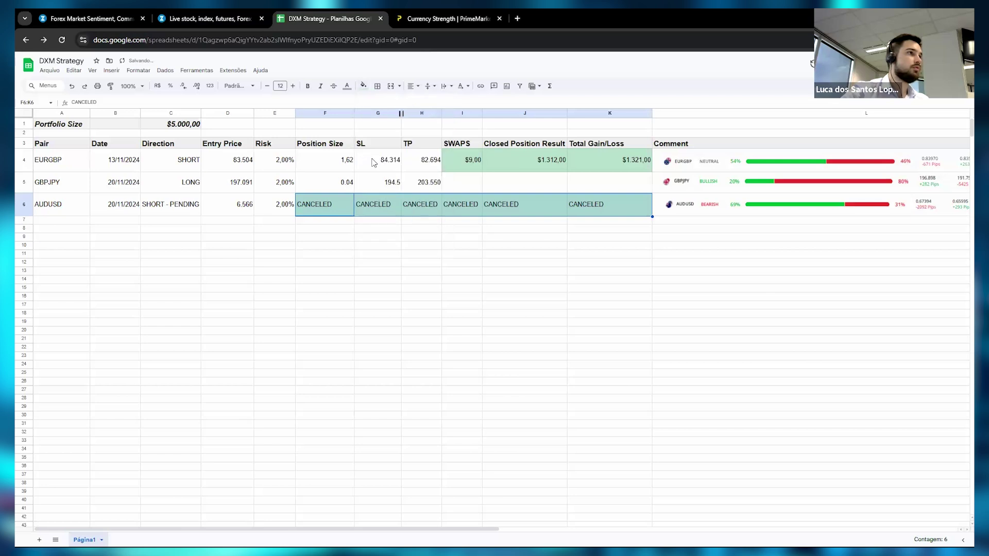
left_click_drag(340, 206, 618, 211)
left_click(363, 86)
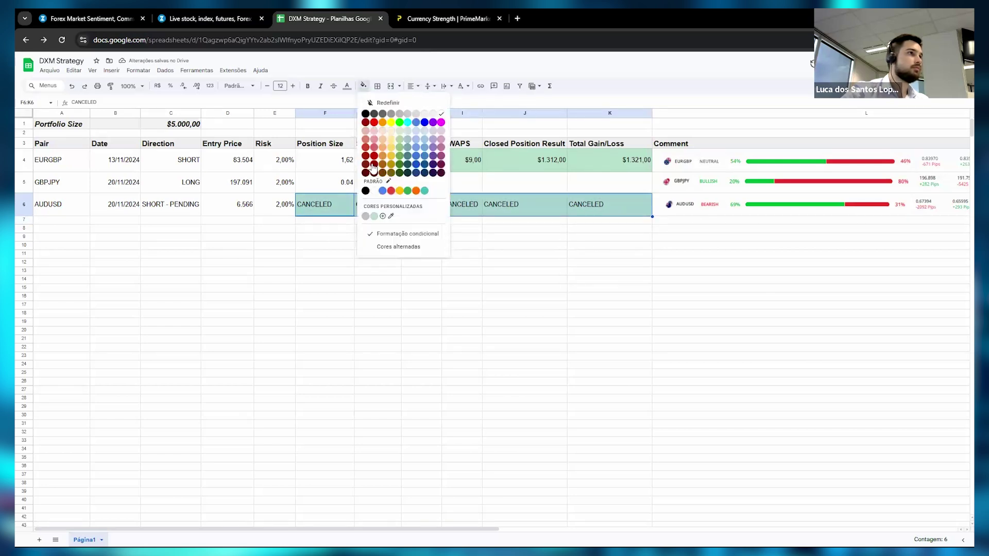
left_click(366, 216)
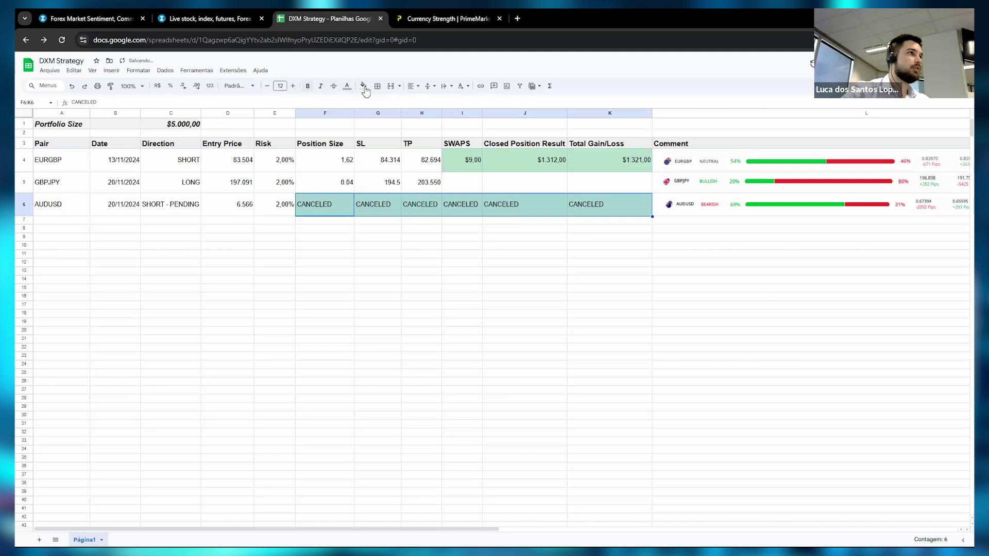
left_click(417, 88)
key("ctrl+shift+e")
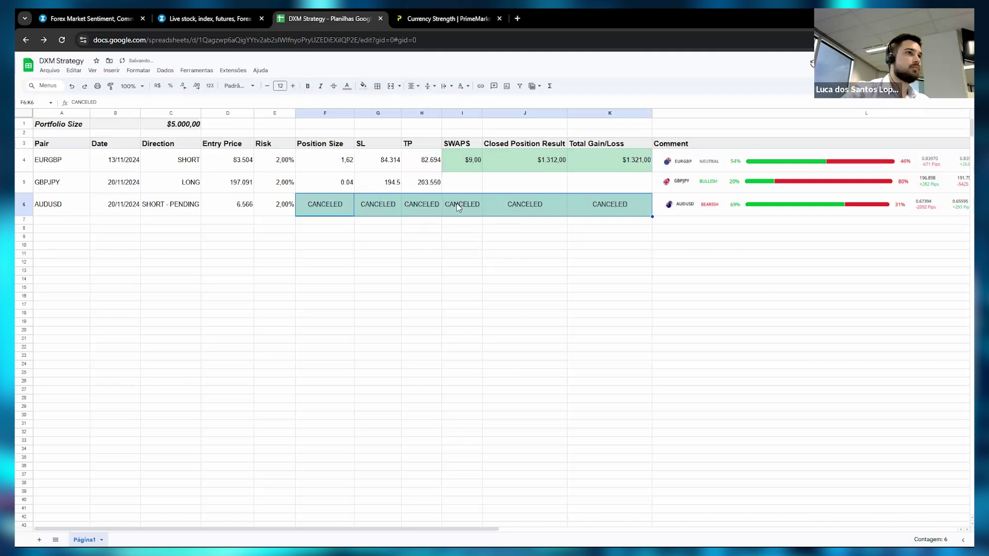
Delete the conditional formatting rule that colors the result cells green
right_click(432, 206)
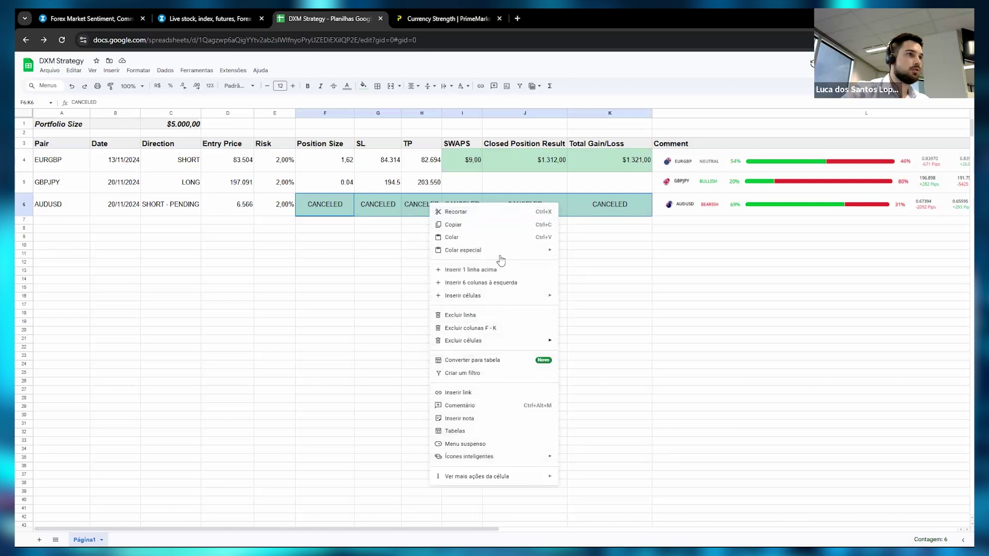
mouse_move(508, 480)
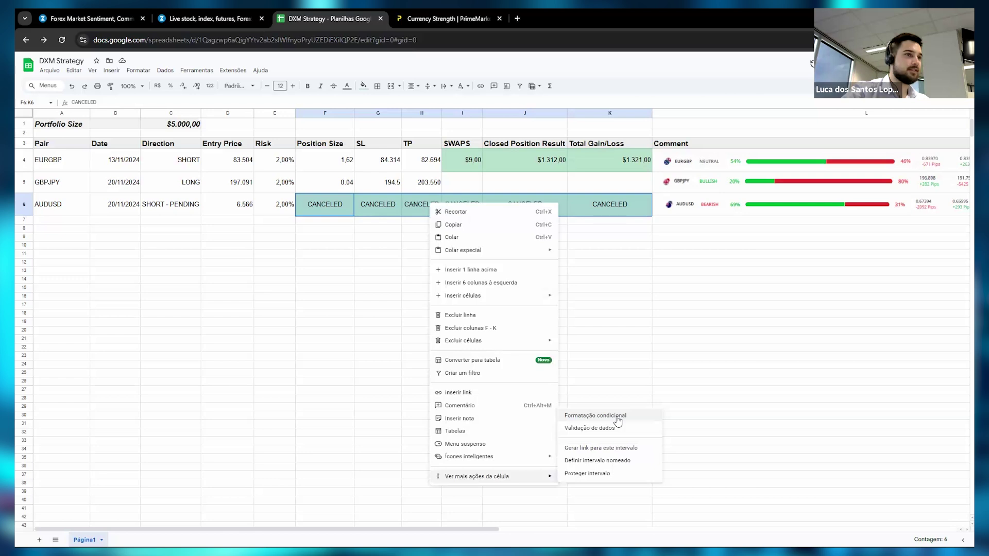
key("Return")
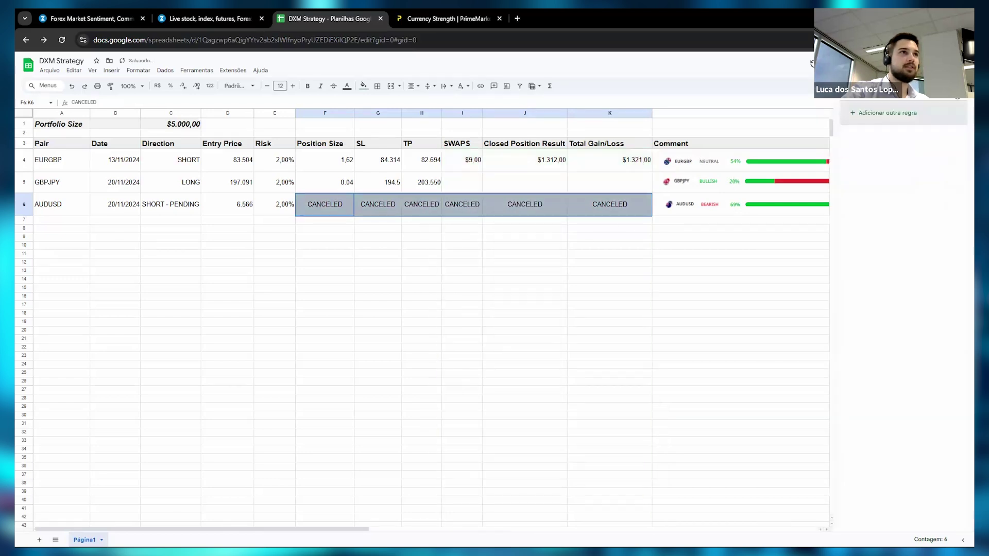
key("Escape")
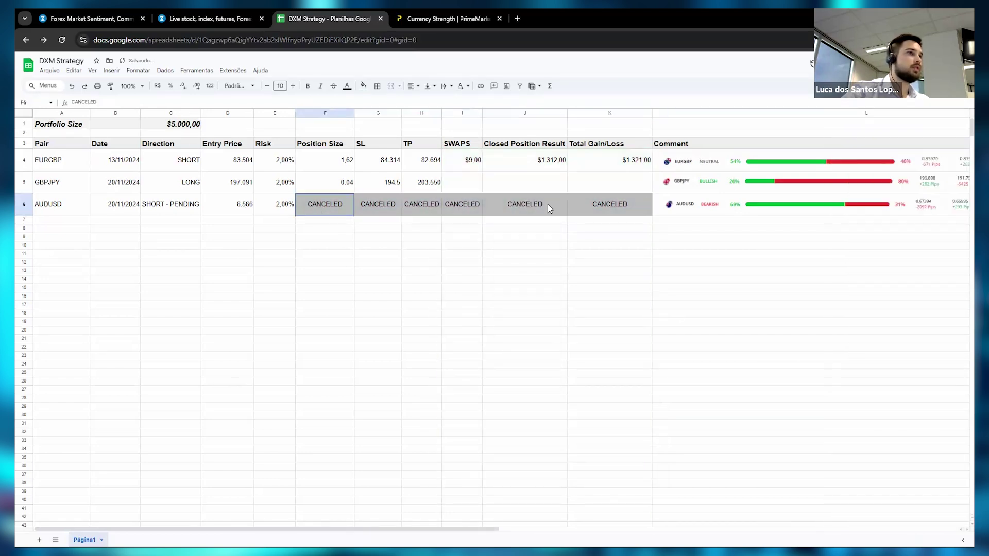
Fill the EURGBP row's SWAPS, Closed Position Result and Total Gain/Loss cells I4:K4 with the custom light green
left_click_drag(465, 166, 600, 164)
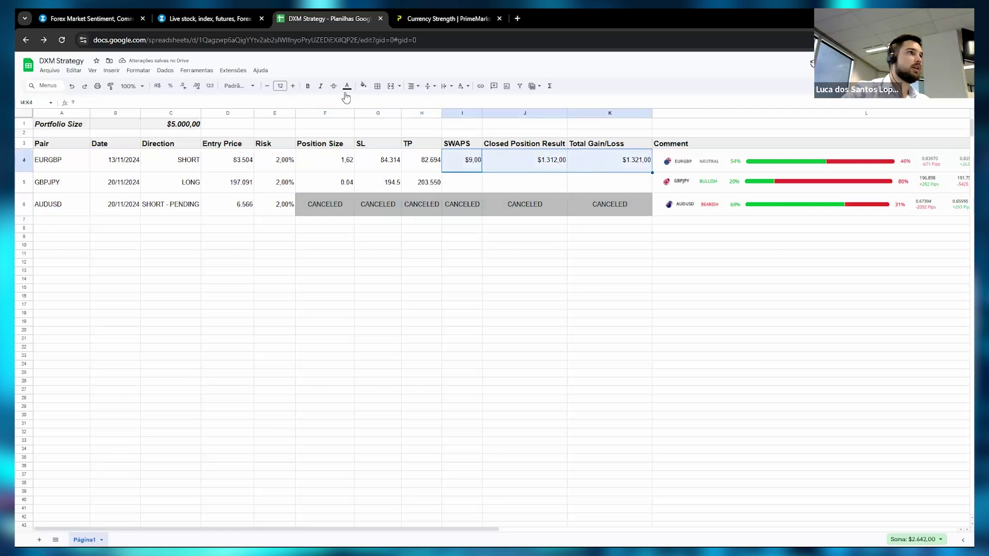
left_click(363, 86)
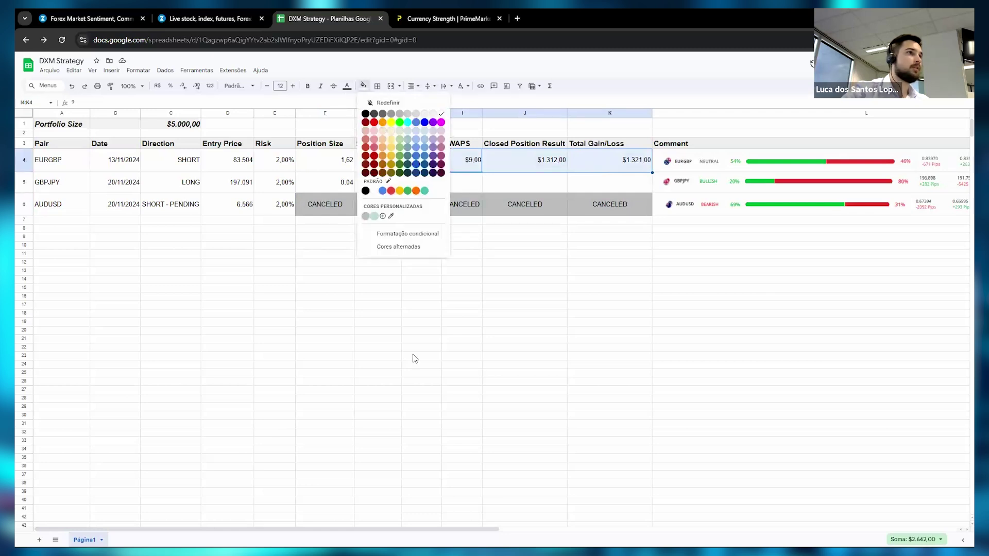
left_click(374, 216)
left_click(415, 359)
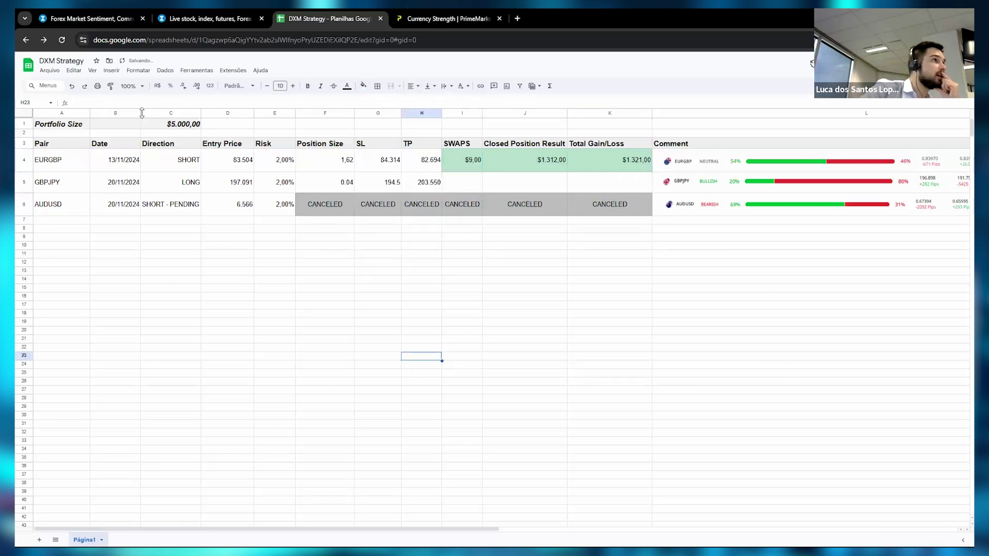
Check the Market Sentiment list and the 7-day Currency Strength chart, and close the Currency Strength page
left_click(100, 20)
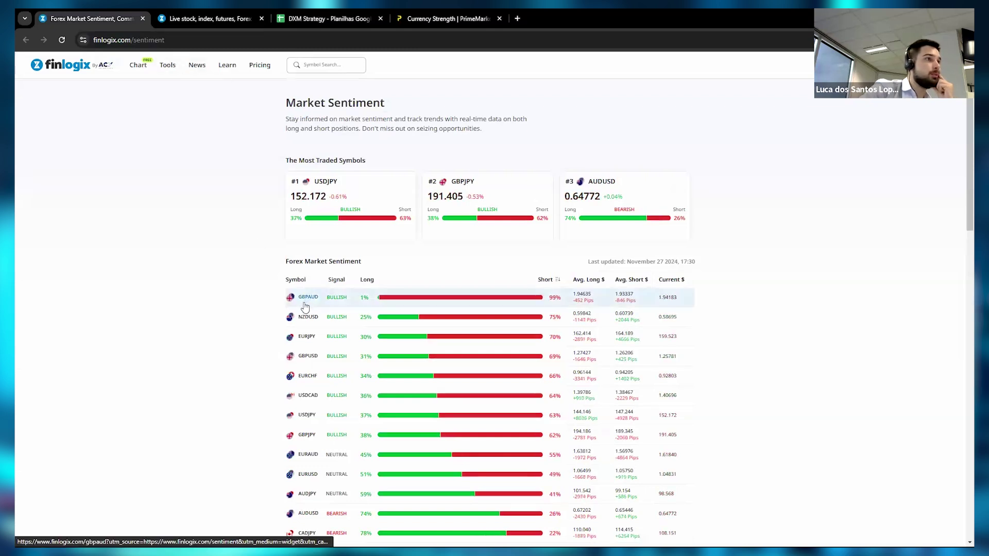
left_click(426, 20)
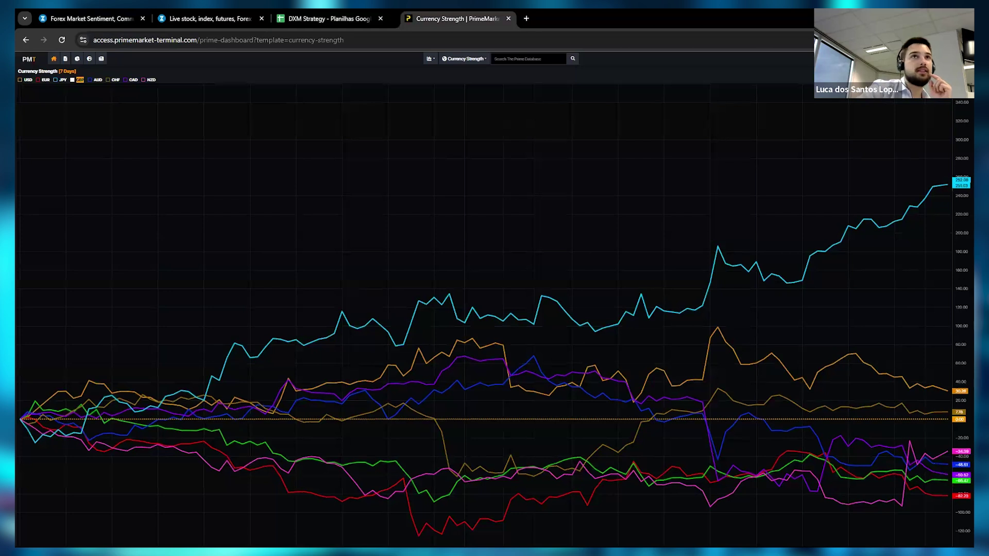
key("ctrl+w")
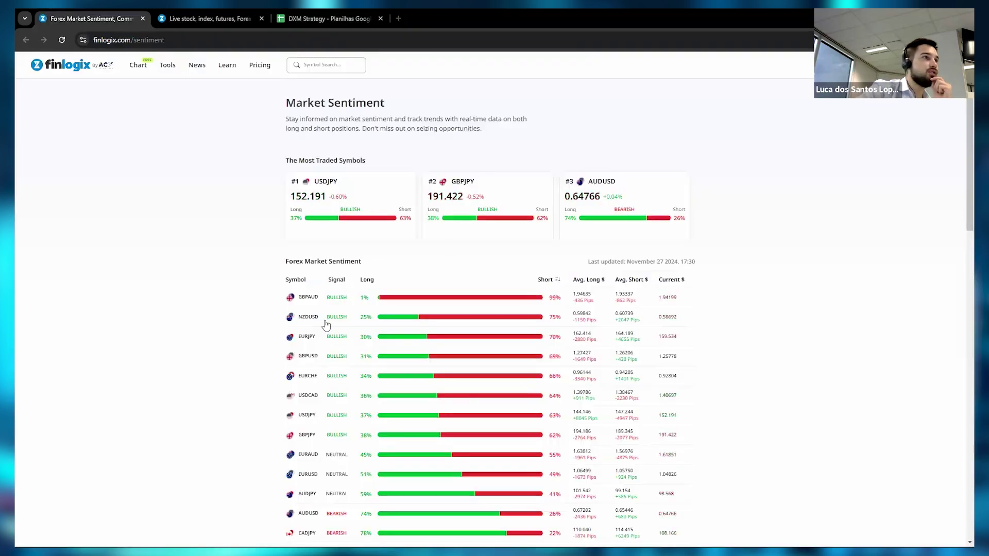
Change the AUD/USD chart's symbol to GBP/AUD, review its recent price action and return to the Market Sentiment list
left_click(193, 20)
left_click(178, 59)
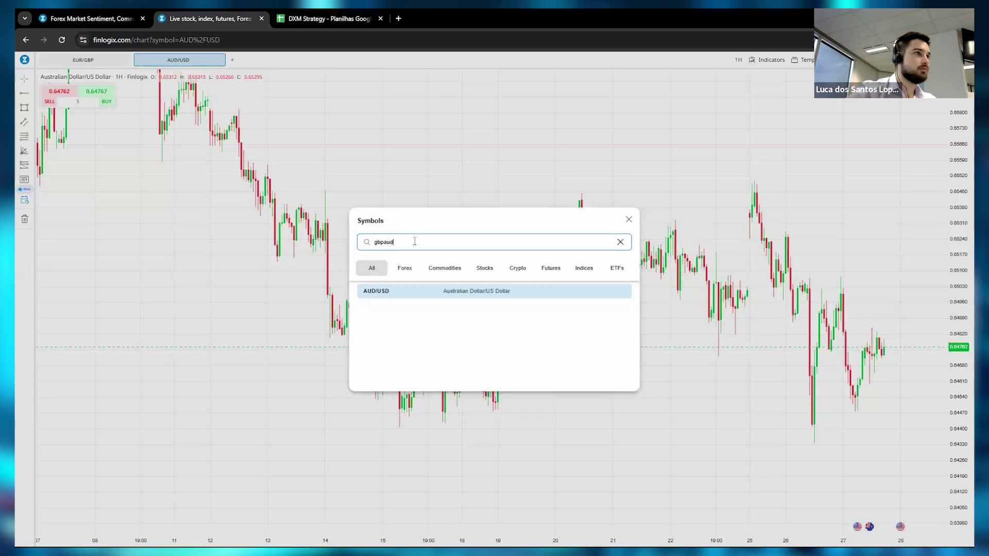
type("gbpaud")
left_click(417, 290)
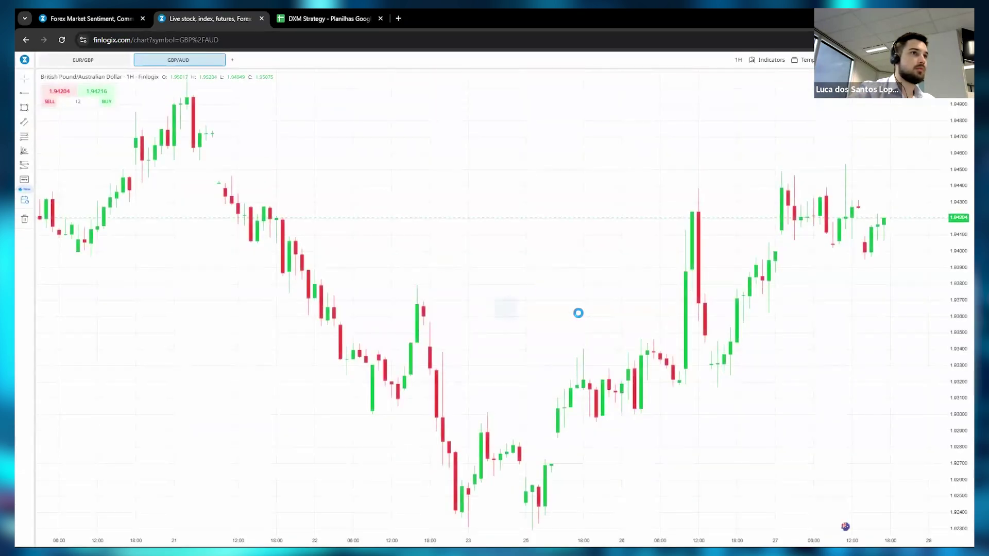
scroll(579, 313, "down", 5)
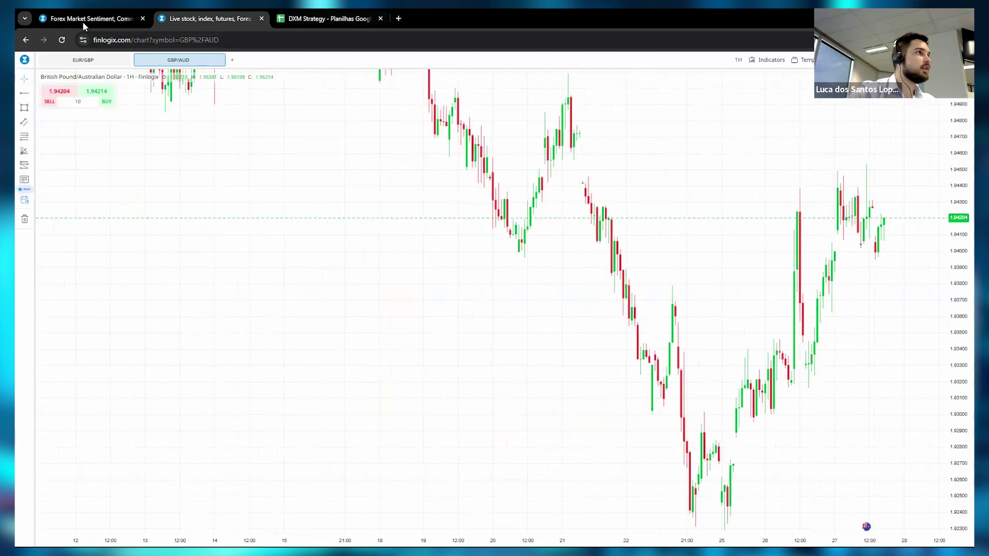
left_click(84, 23)
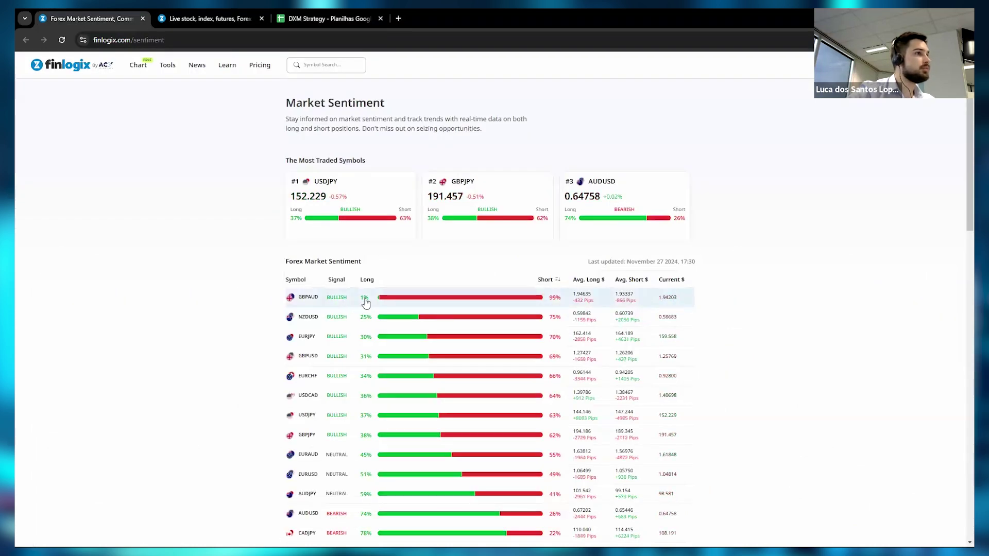
Draw a rectangular zone on the GBP/AUD chart from mid-October to early December, spanning about 1.937 to 1.940
left_click(321, 22)
left_click(211, 20)
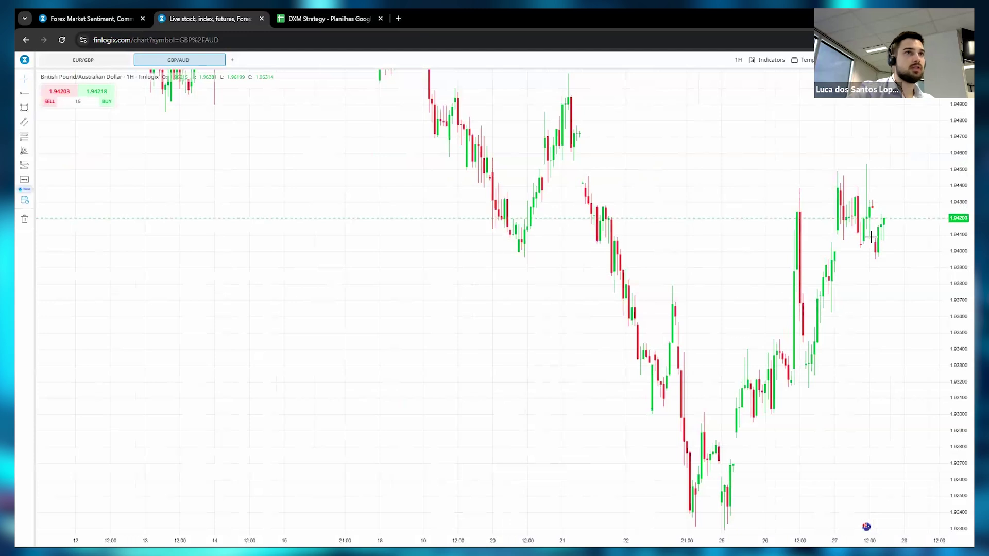
scroll(906, 279, "down", 3)
scroll(848, 359, "down", 5)
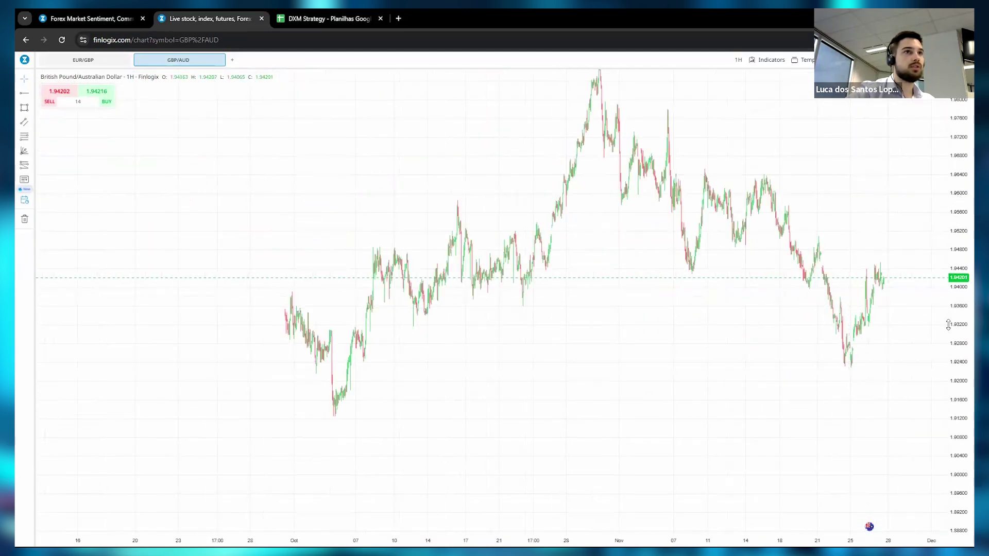
scroll(713, 390, "right", 5)
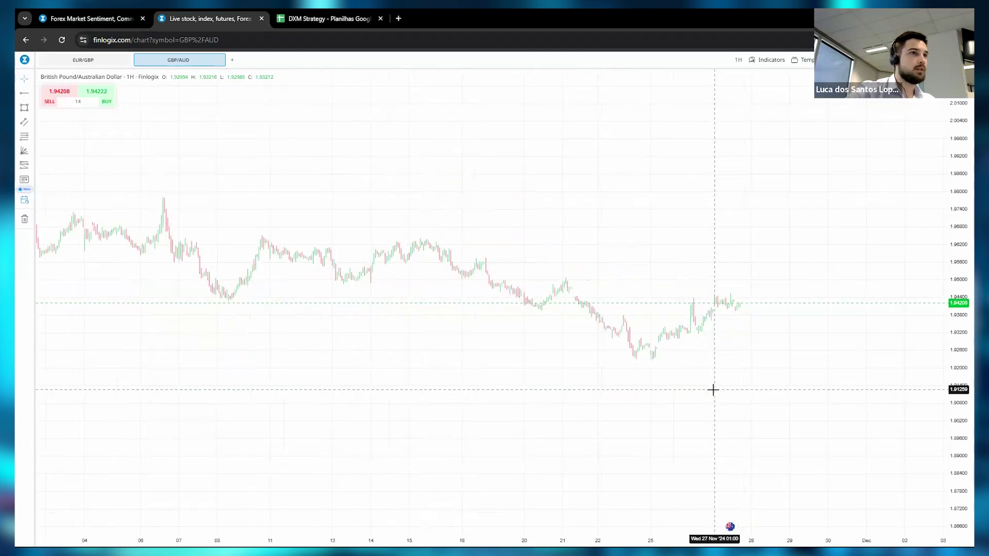
scroll(590, 380, "left", 5)
scroll(582, 378, "right", 5)
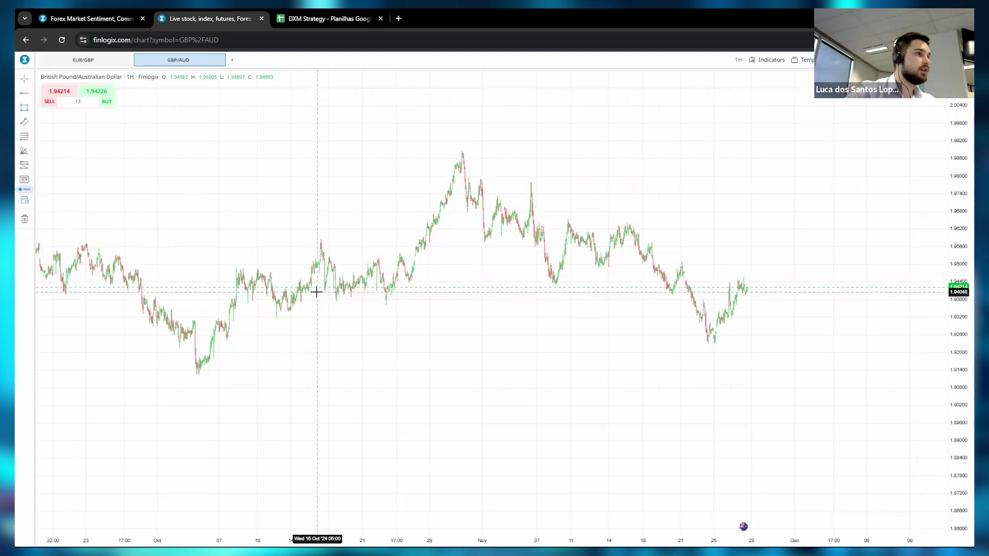
left_click_drag(313, 292, 886, 302)
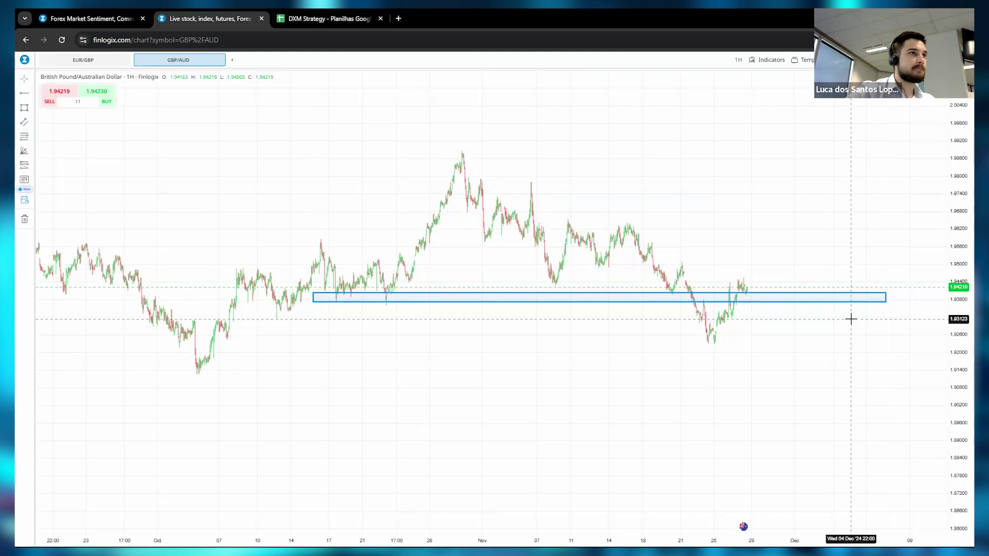
Draw a line with an arrow end from GBP/AUD's late-October peak down to the 23 November low
scroll(774, 375, "left", 5)
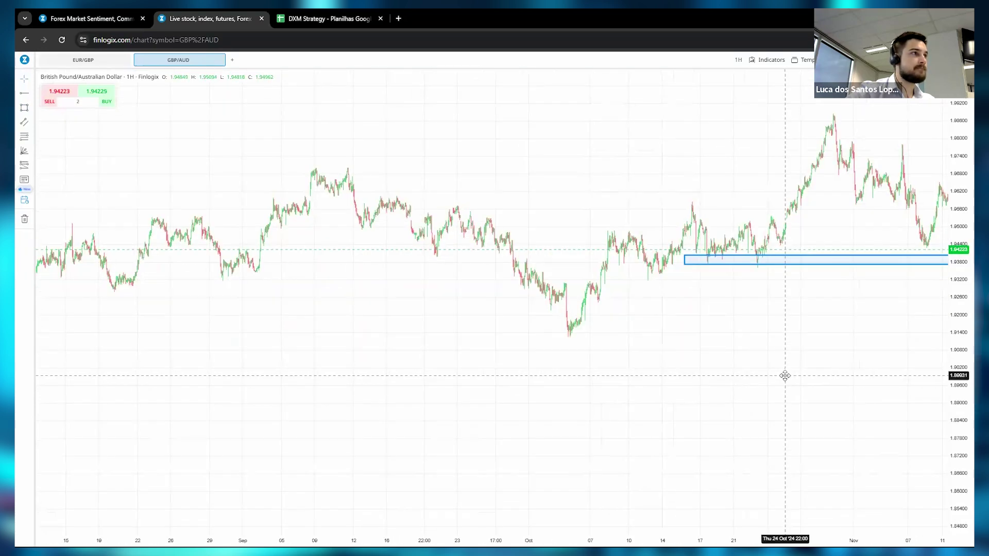
scroll(545, 380, "right", 6)
scroll(382, 395, "right", 4)
left_click(32, 93)
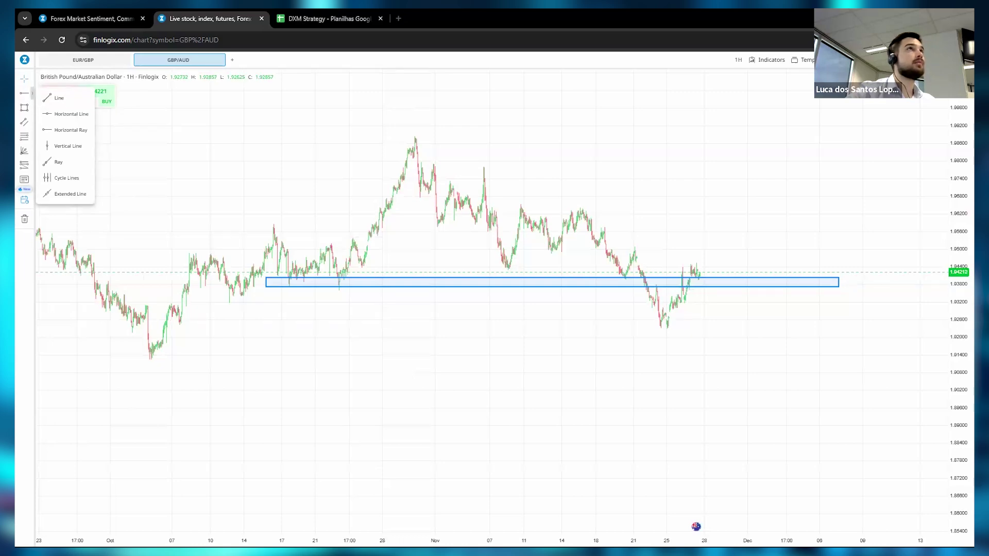
left_click(653, 272)
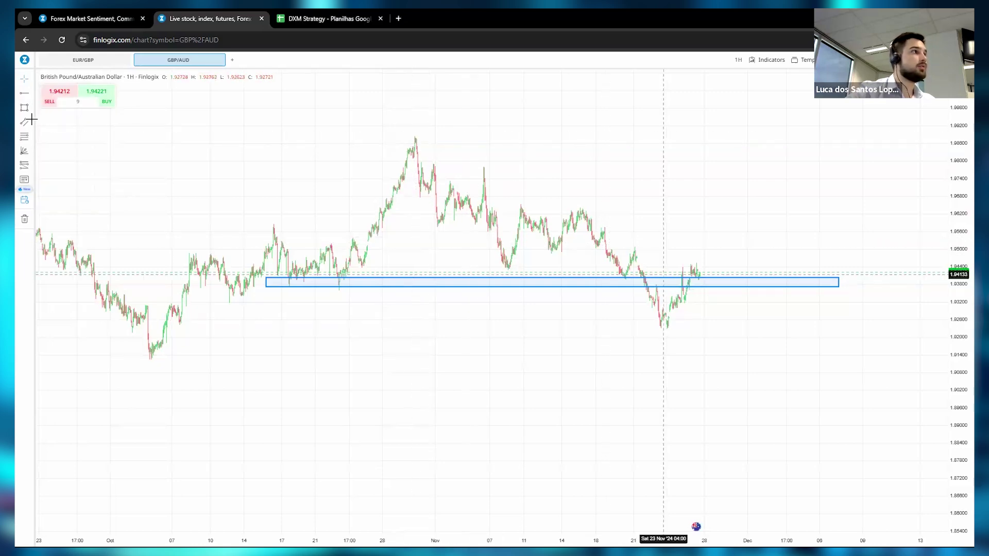
left_click(24, 94)
left_click(413, 143)
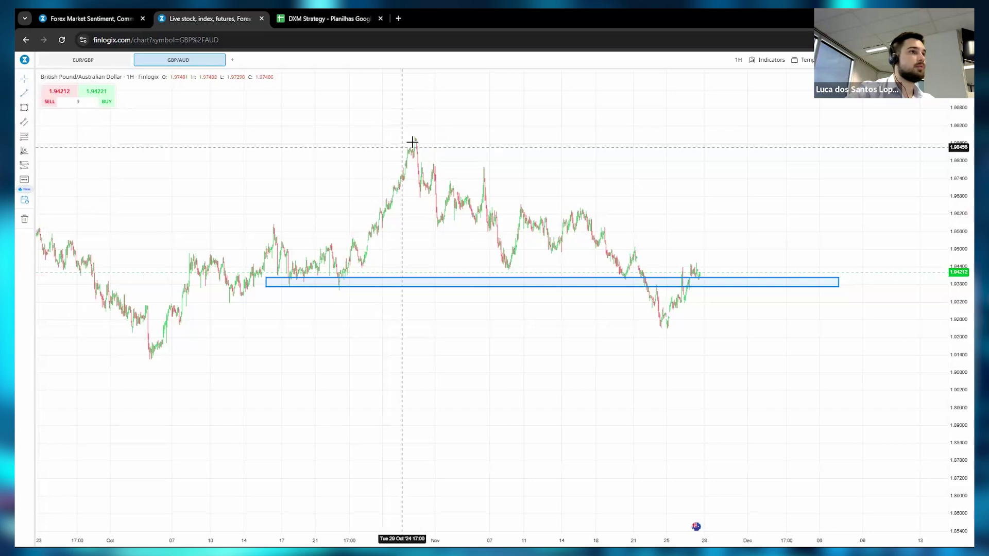
left_click(664, 329)
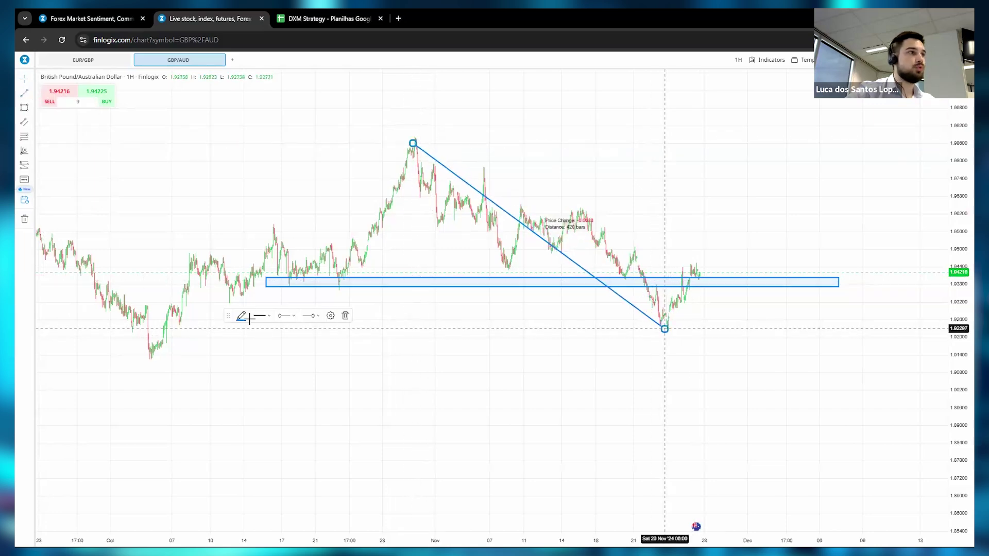
left_click(311, 315)
left_click(311, 344)
left_click(669, 282)
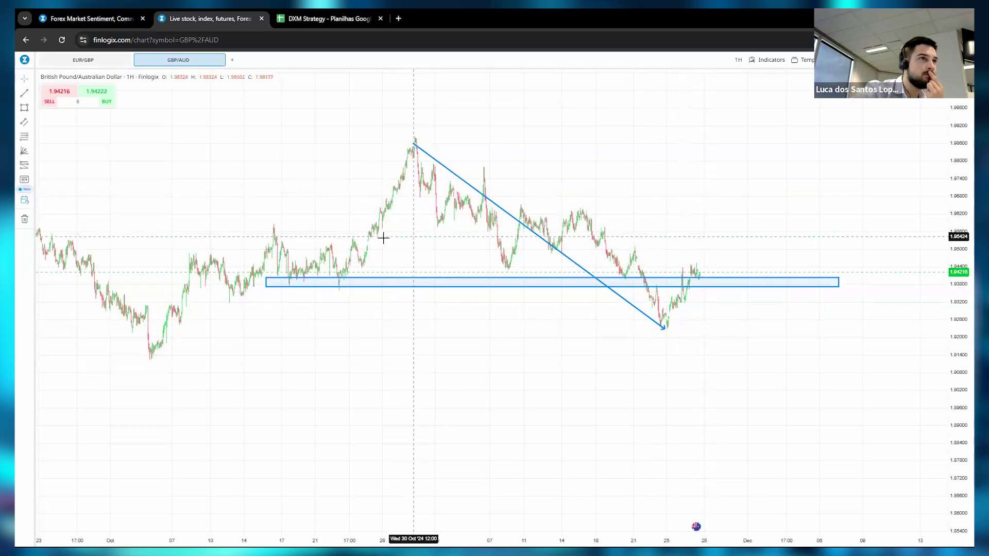
Add a horizontal ray at about 1.960 on the GBP/AUD chart, starting from 13 November
left_click(32, 98)
left_click(51, 129)
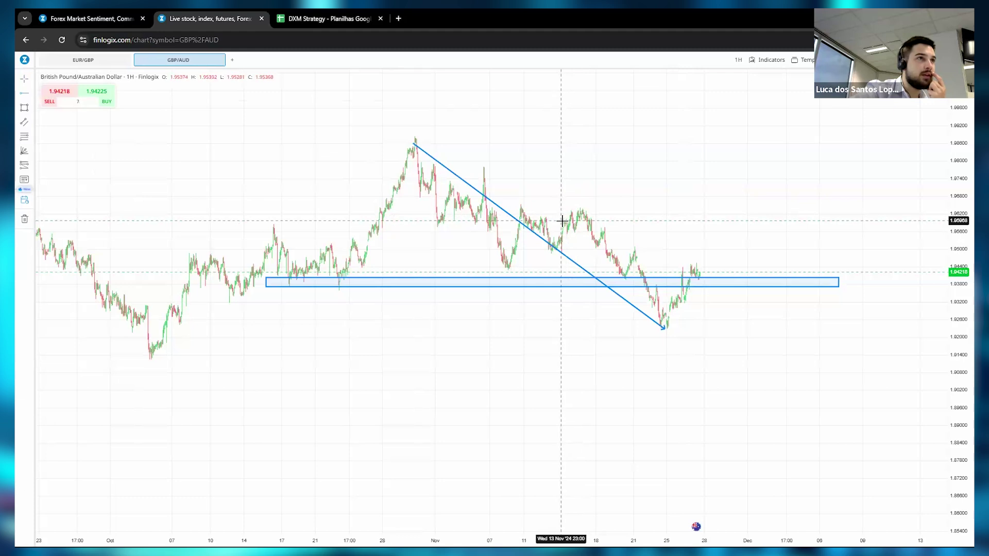
left_click(563, 221)
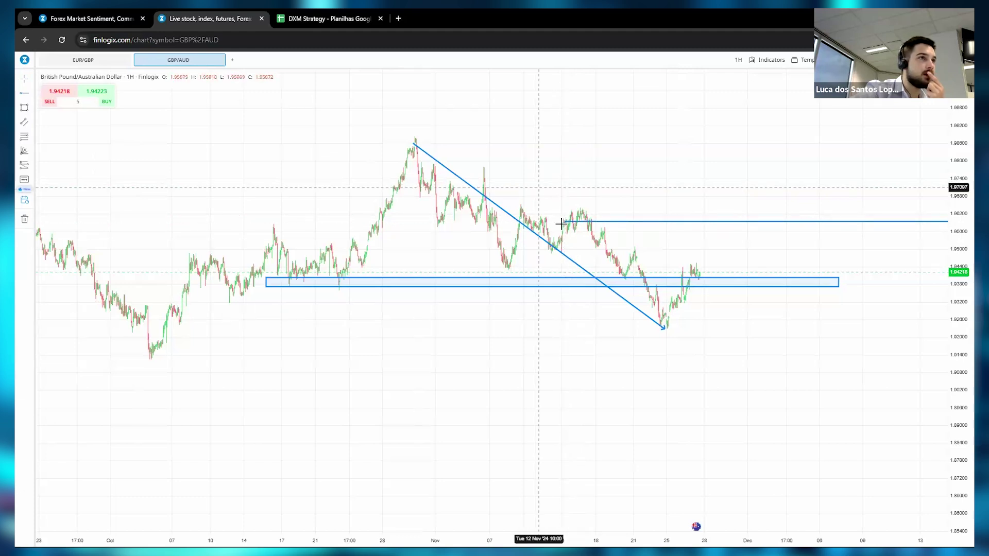
Delete the descending arrow line and draw a rectangle around the mid-November highs at the start of the horizontal ray
left_click(516, 218)
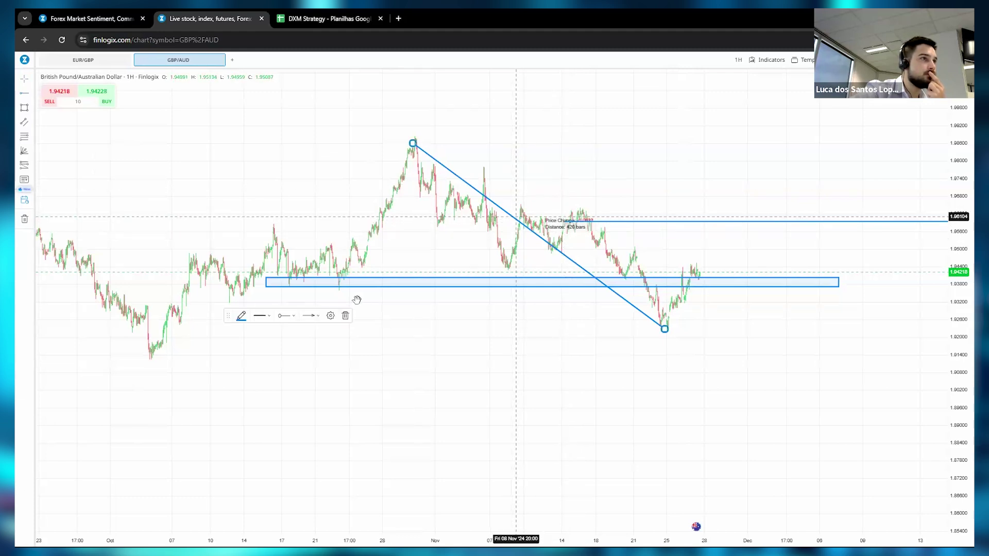
left_click(344, 314)
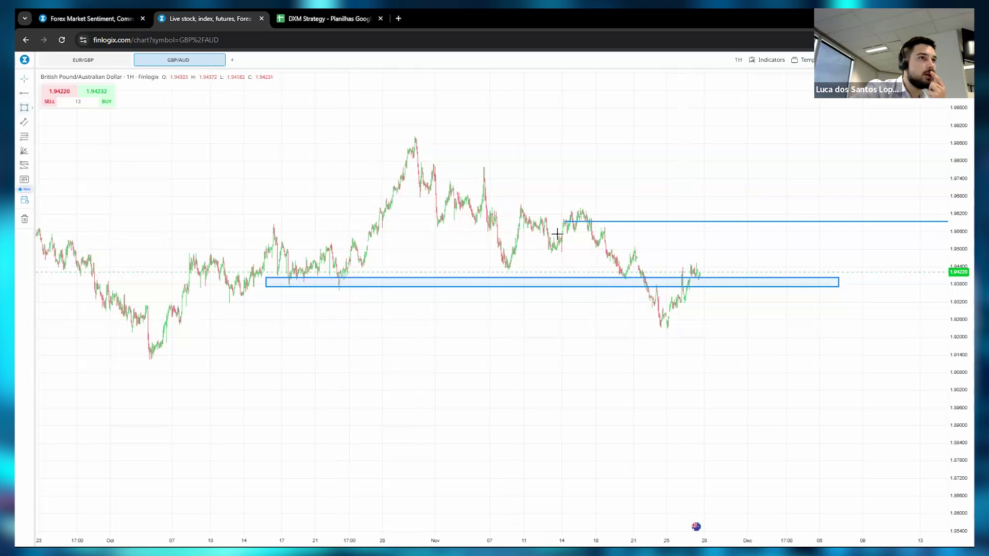
left_click_drag(561, 234, 595, 211)
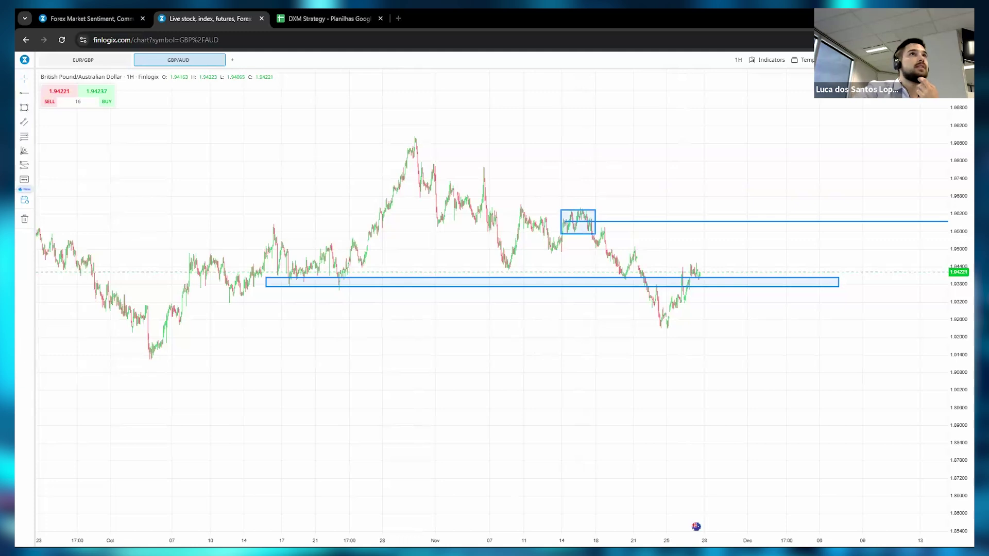
Switch the GBP/AUD chart to the 30-minute timeframe and examine price action between the lower zone and the mid-November rectangle
scroll(639, 362, "up", 5)
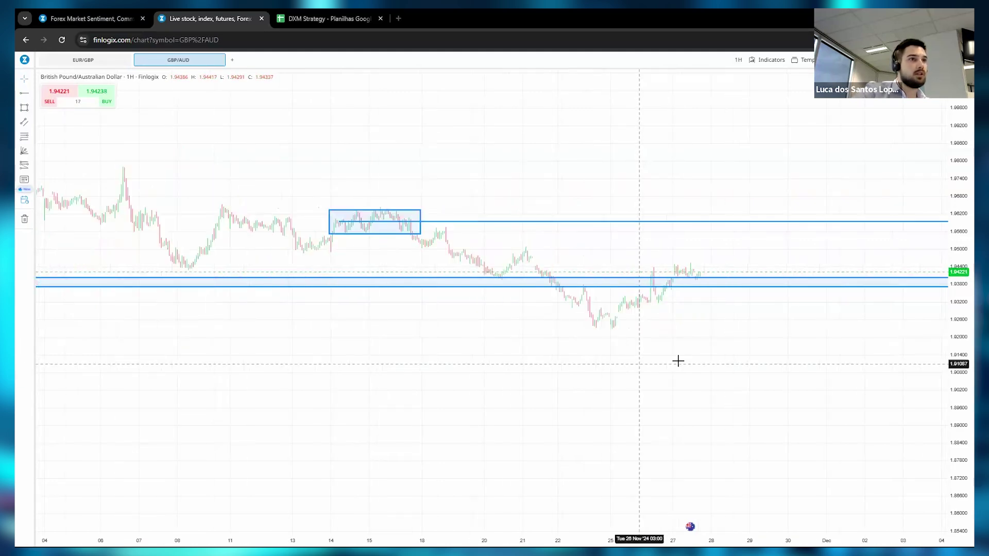
left_click_drag(951, 443, 953, 369)
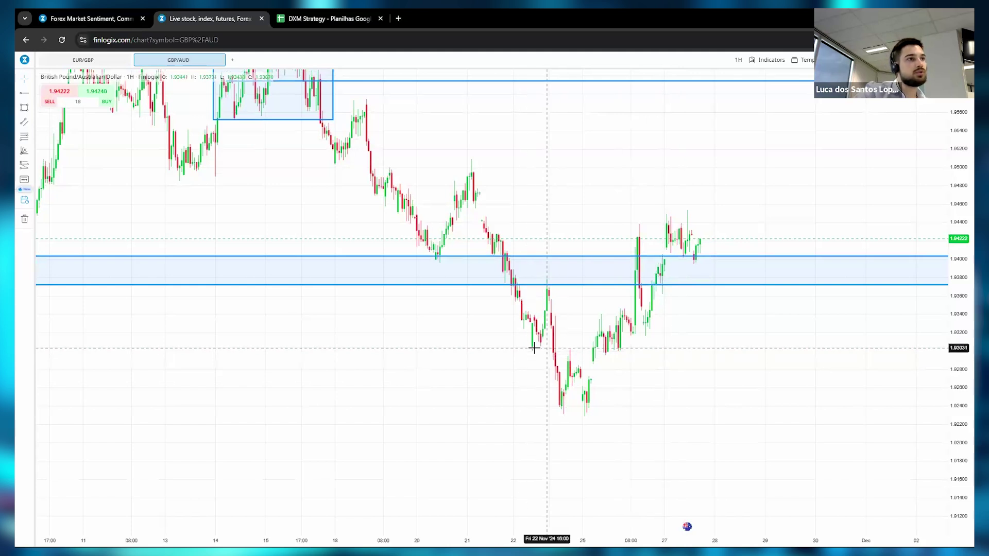
left_click(738, 60)
left_click(714, 133)
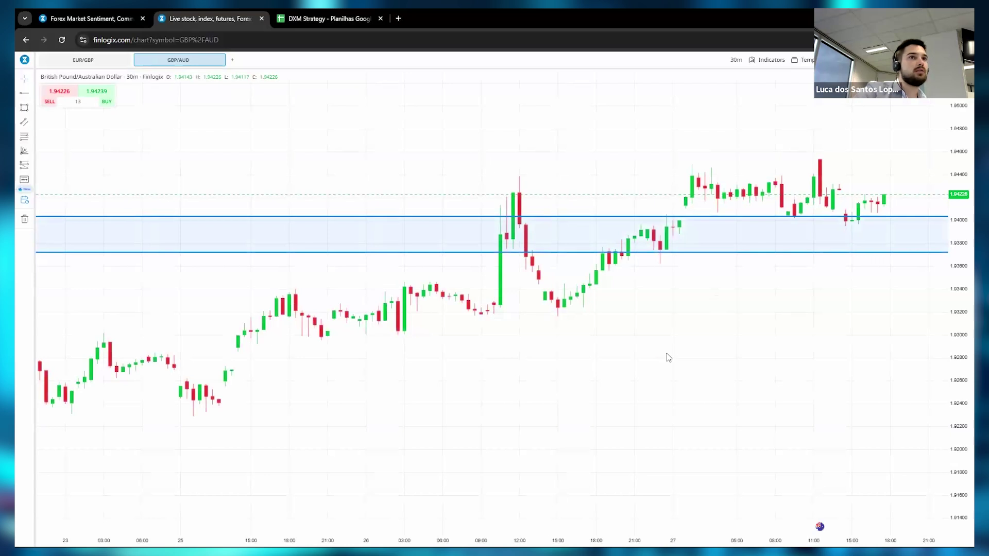
scroll(668, 358, "down", 5)
scroll(791, 327, "up", 5)
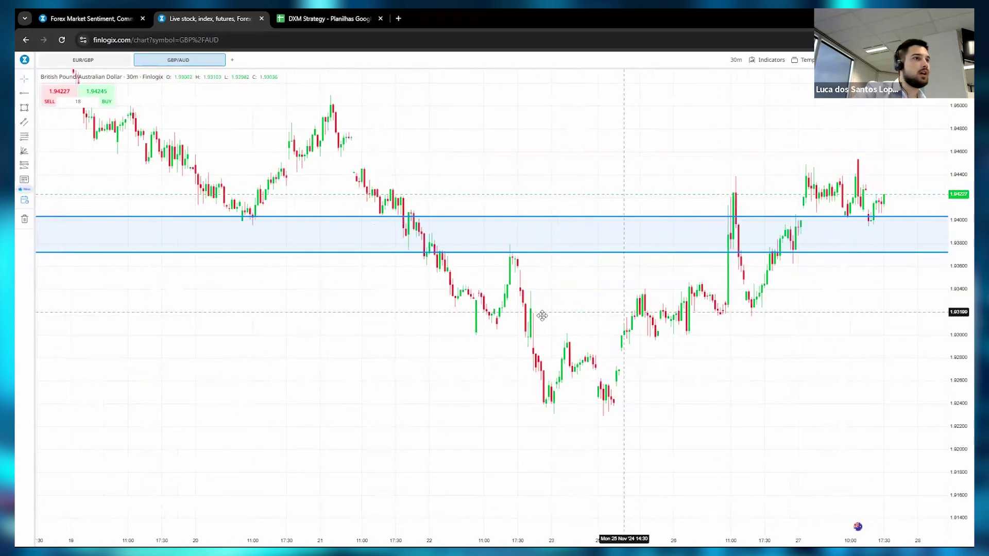
scroll(540, 316, "up", 2)
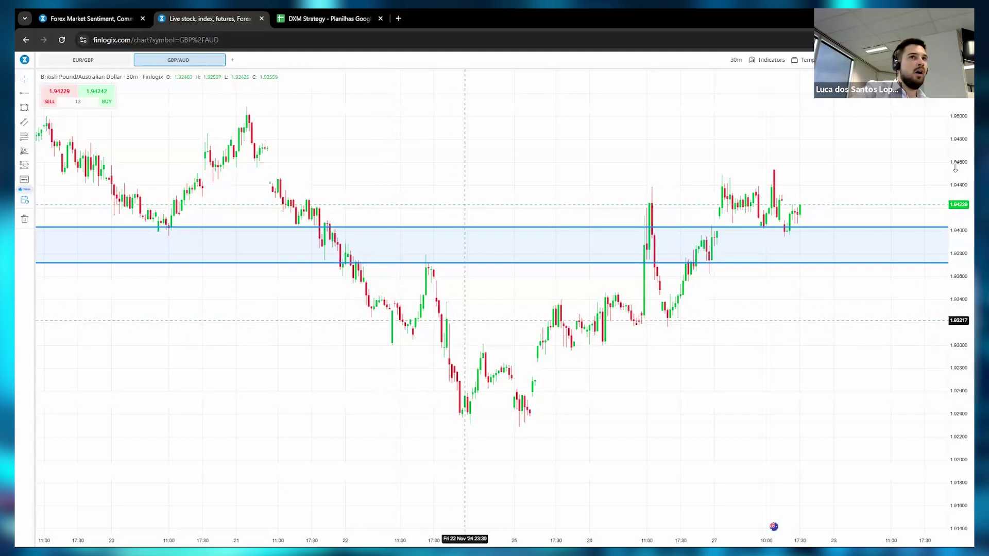
scroll(843, 326, "down", 4)
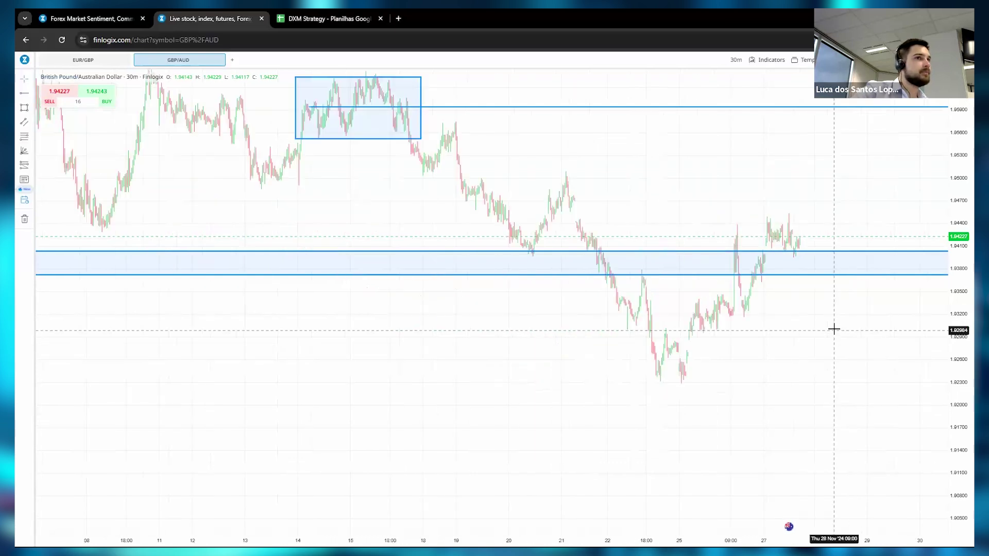
scroll(834, 328, "down", 2)
left_click_drag(615, 208, 455, 263)
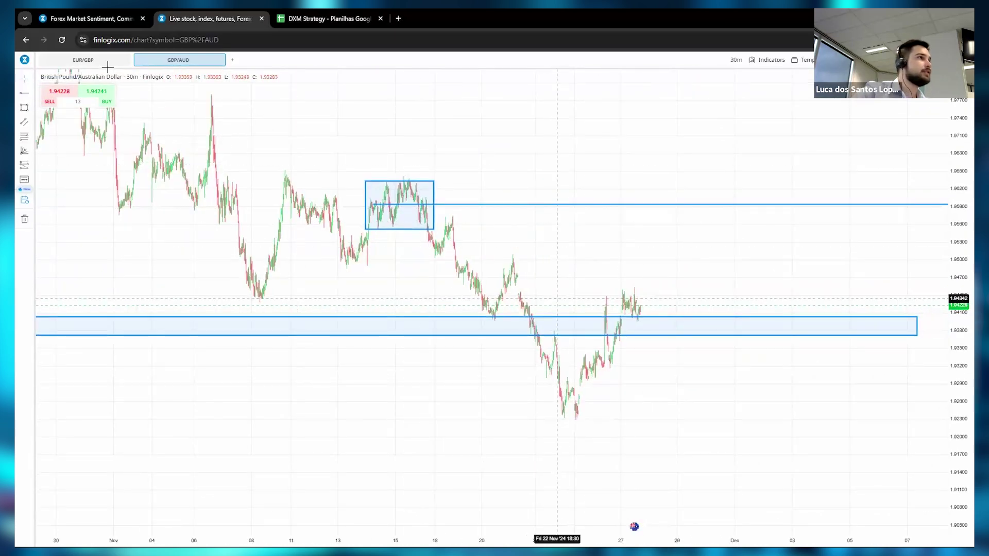
Check the Market Sentiment list, change the GBP/AUD chart's symbol to NZD/USD and review its recent price action
left_click(92, 18)
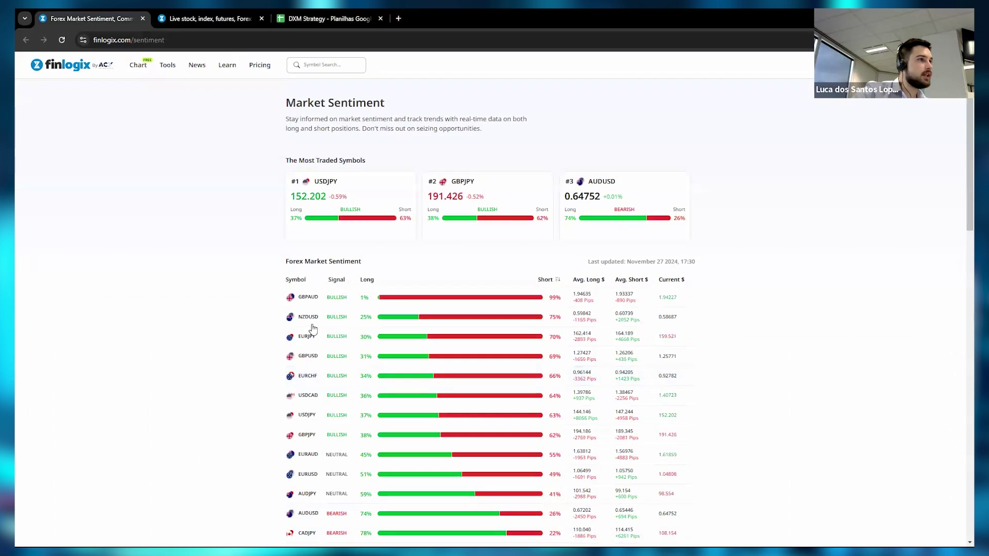
left_click(175, 18)
type("gbpaud")
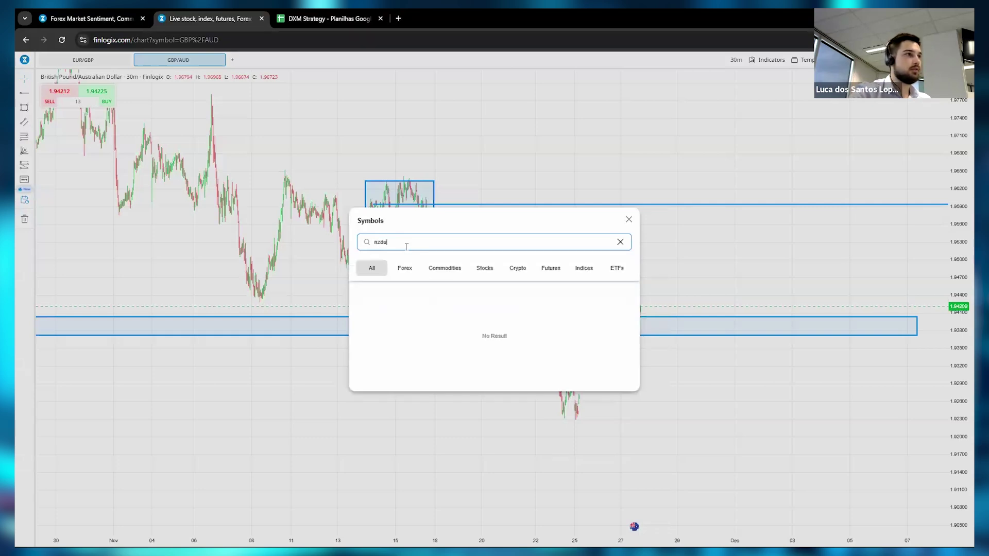
left_click(442, 296)
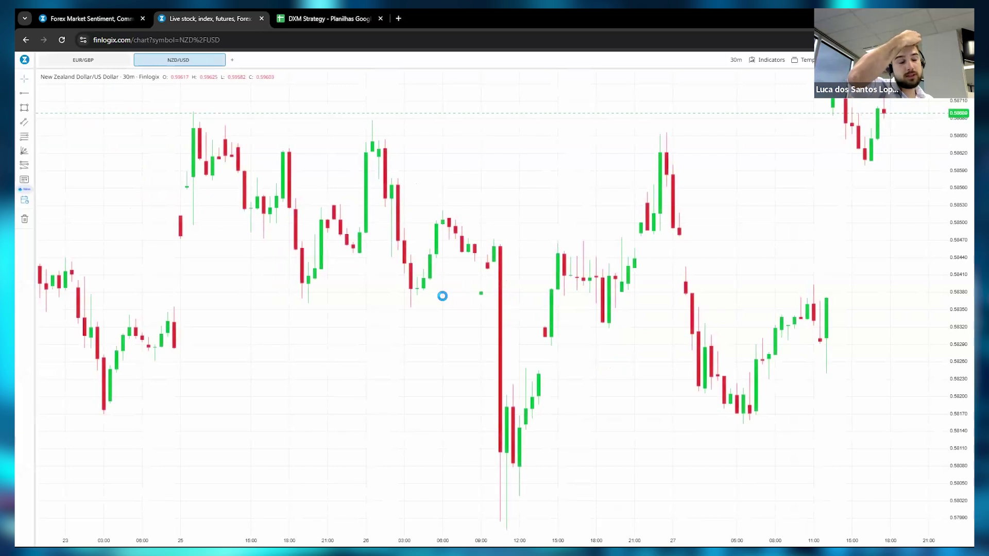
scroll(916, 355, "down", 10)
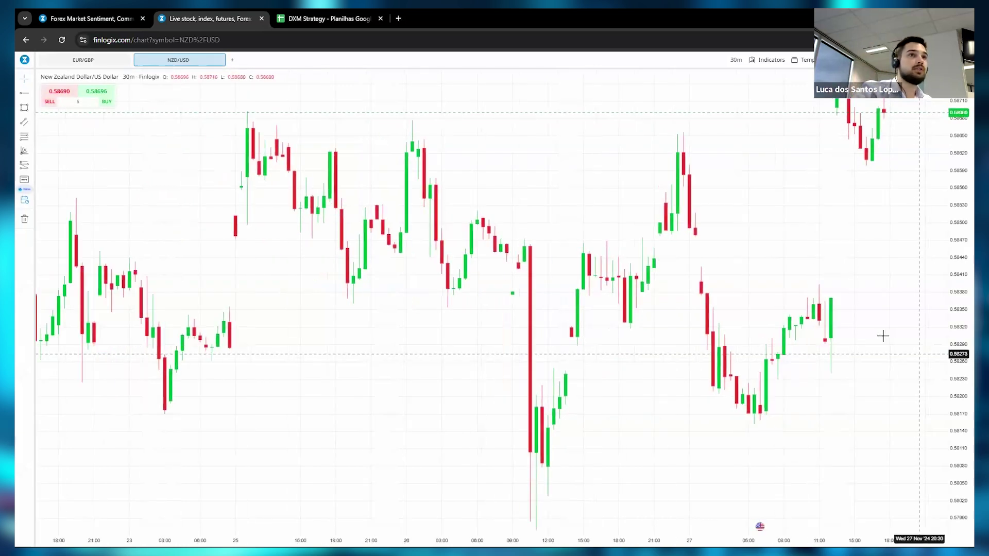
scroll(917, 453, "down", 3)
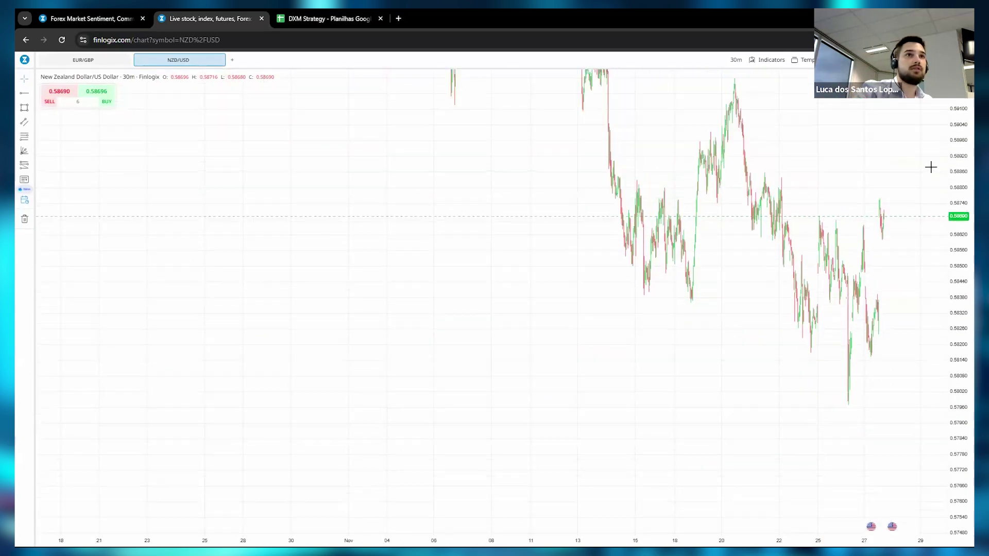
scroll(894, 503, "down", 4)
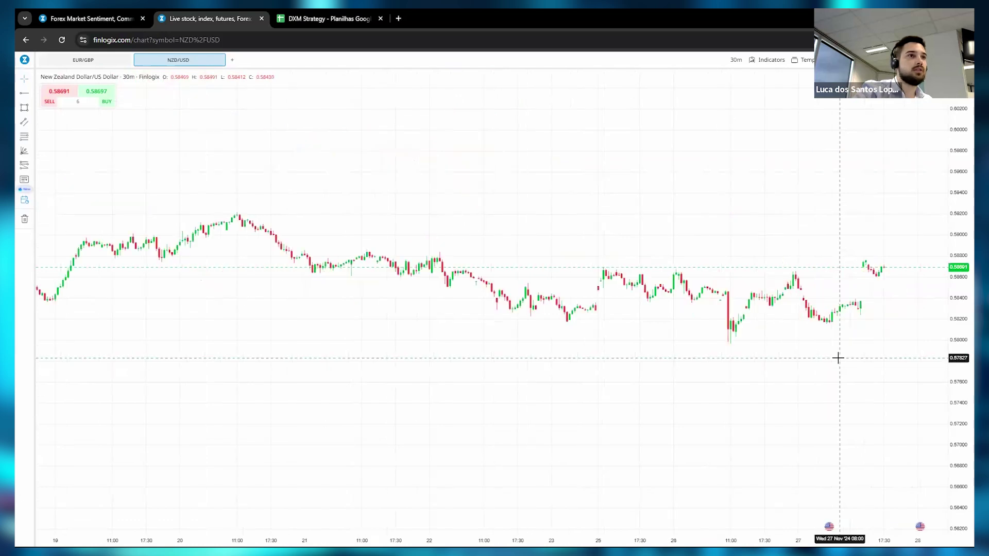
Set the NZD/USD chart to the 1-hour timeframe and examine its price action since October
left_click(736, 60)
left_click_drag(740, 103, 740, 114)
left_click(736, 60)
left_click(718, 104)
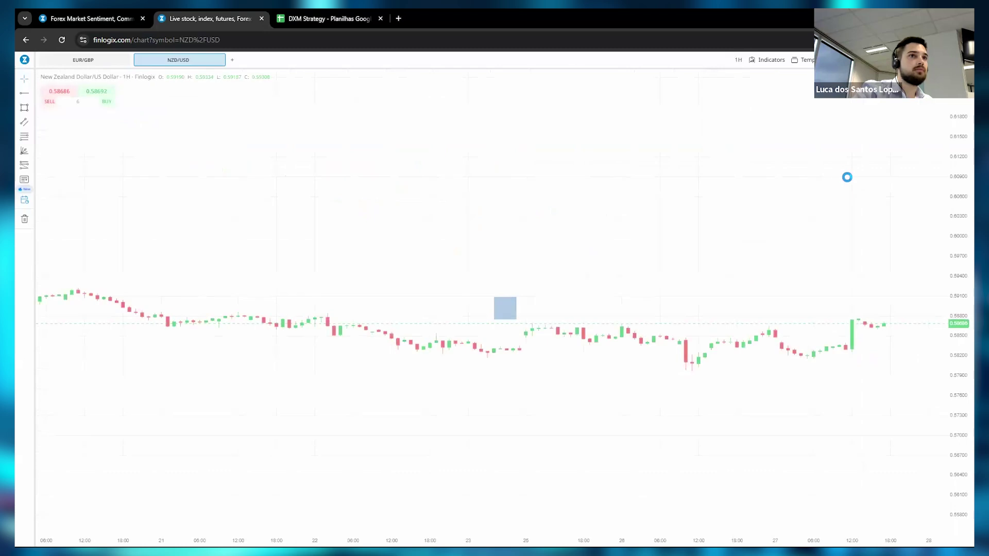
scroll(875, 246, "down", 5)
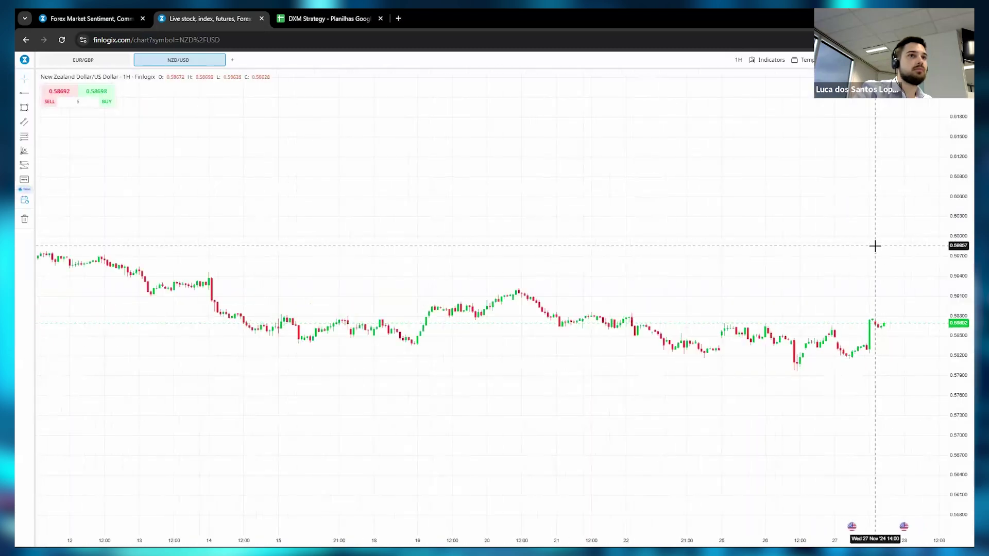
scroll(723, 242, "right", 5)
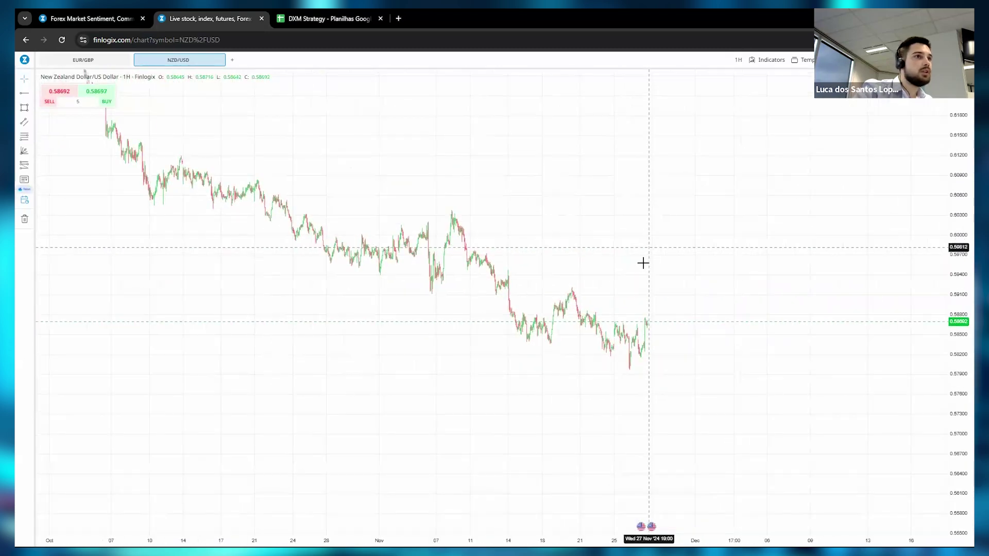
scroll(695, 267, "left", 3)
scroll(709, 269, "left", 1)
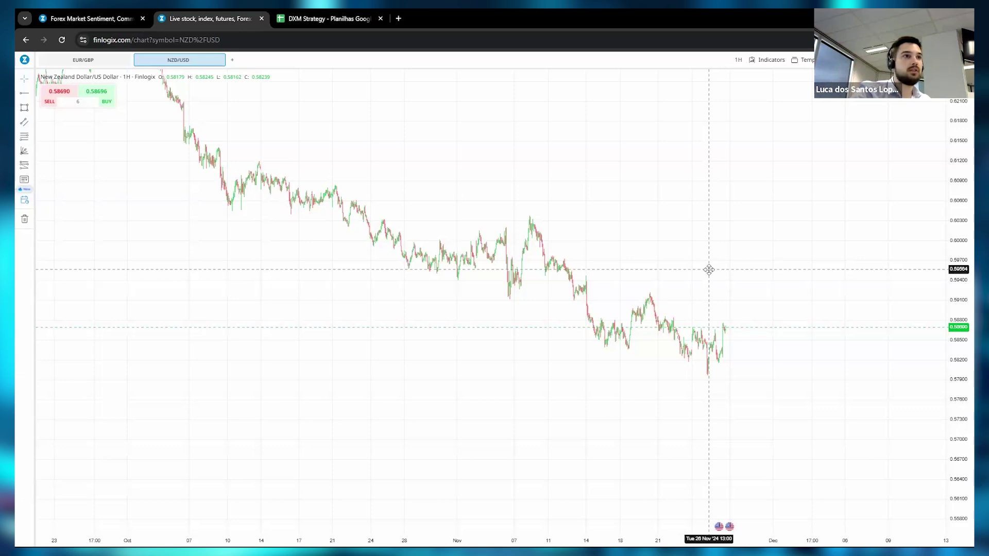
left_click_drag(697, 271, 695, 270)
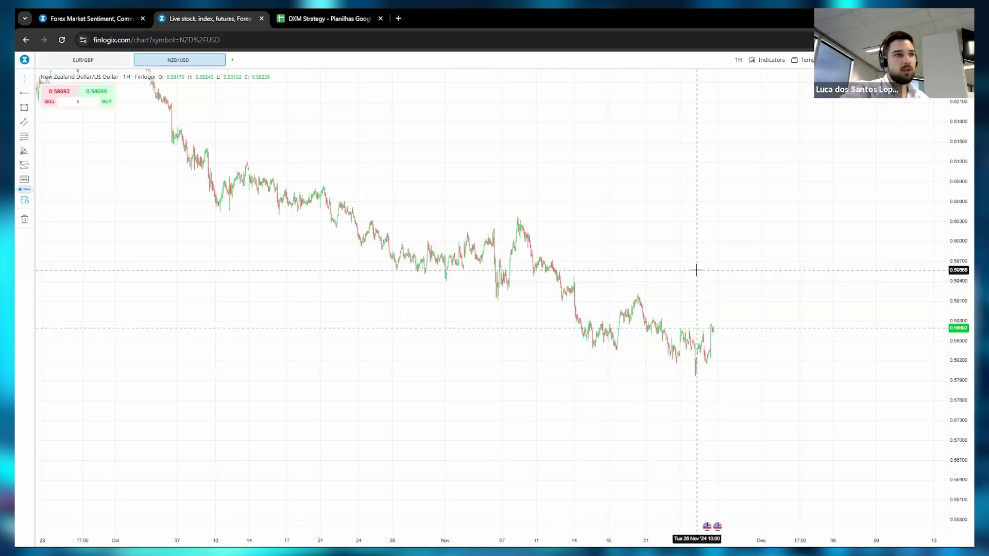
left_click_drag(696, 270, 613, 270)
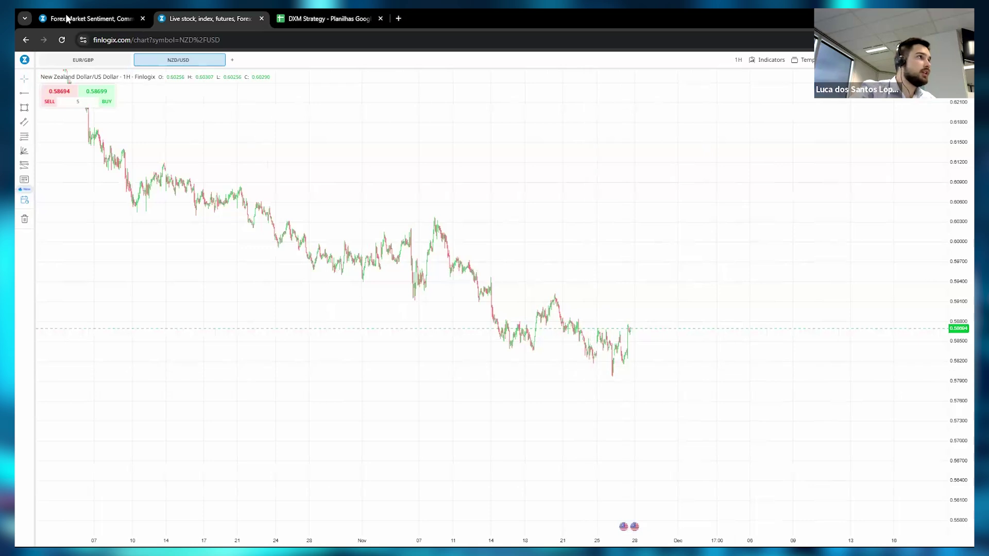
Check NZDUSD in the Market Sentiment list, and draw a rising arrow on its chart from the current price, with a price change of about 0.0058
left_click(69, 19)
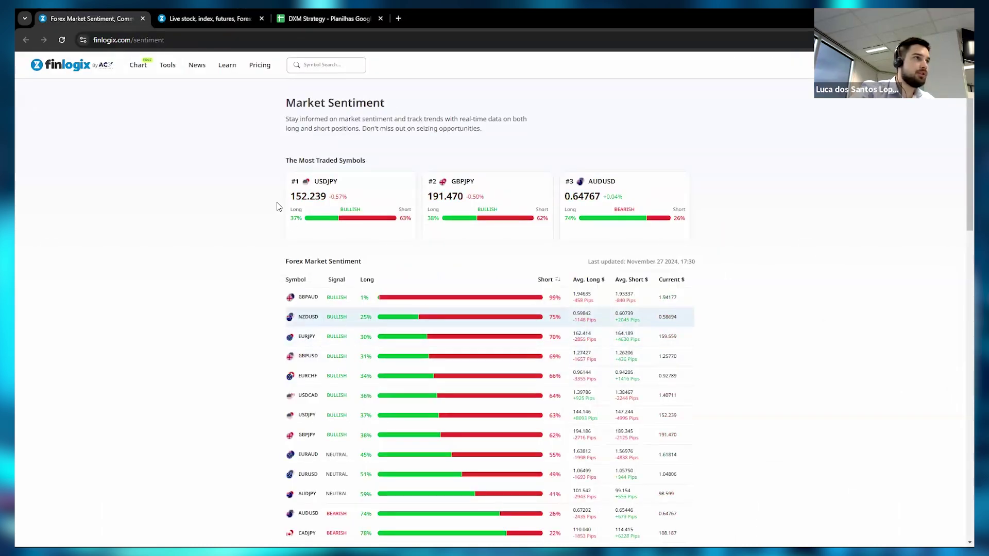
left_click(181, 15)
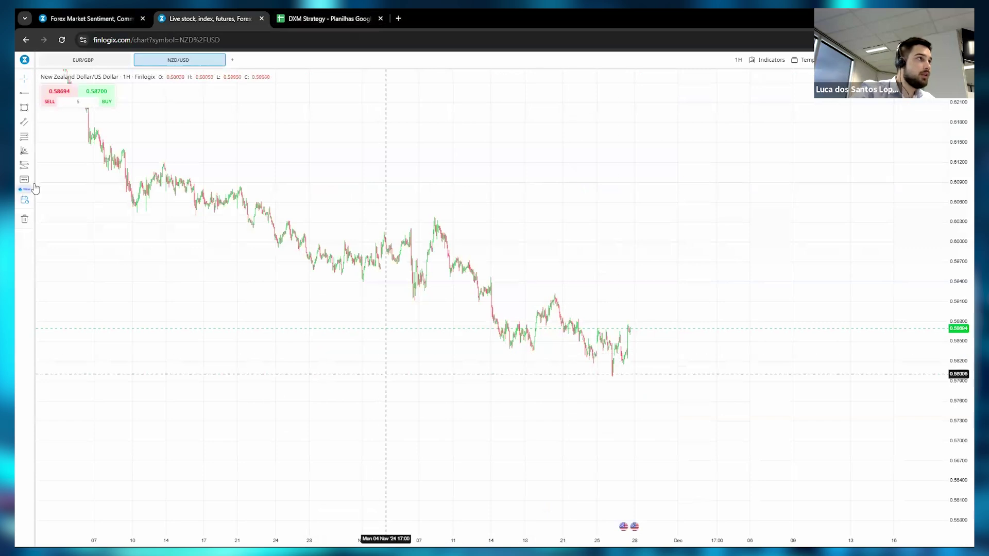
left_click(32, 93)
left_click(51, 95)
left_click(628, 329)
left_click(647, 289)
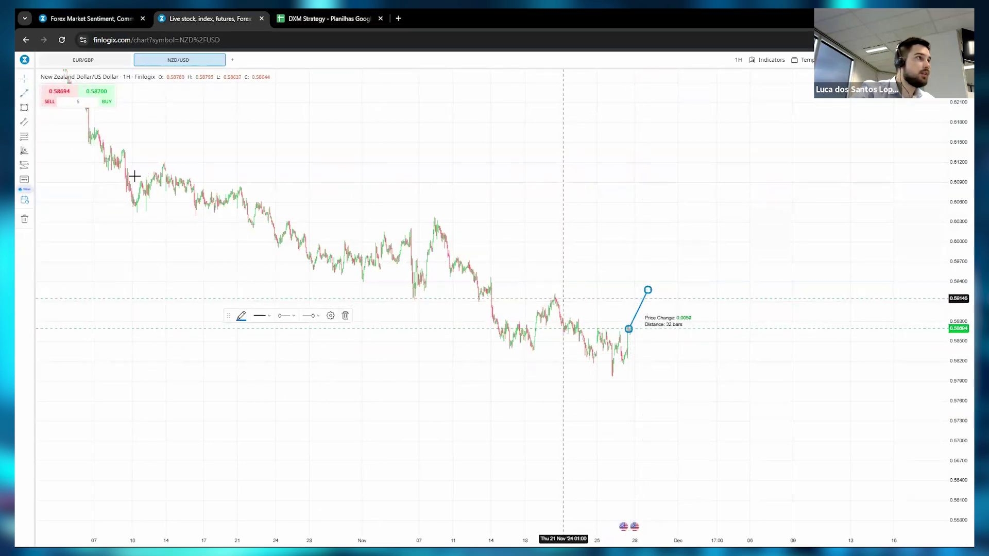
left_click(311, 318)
left_click(309, 336)
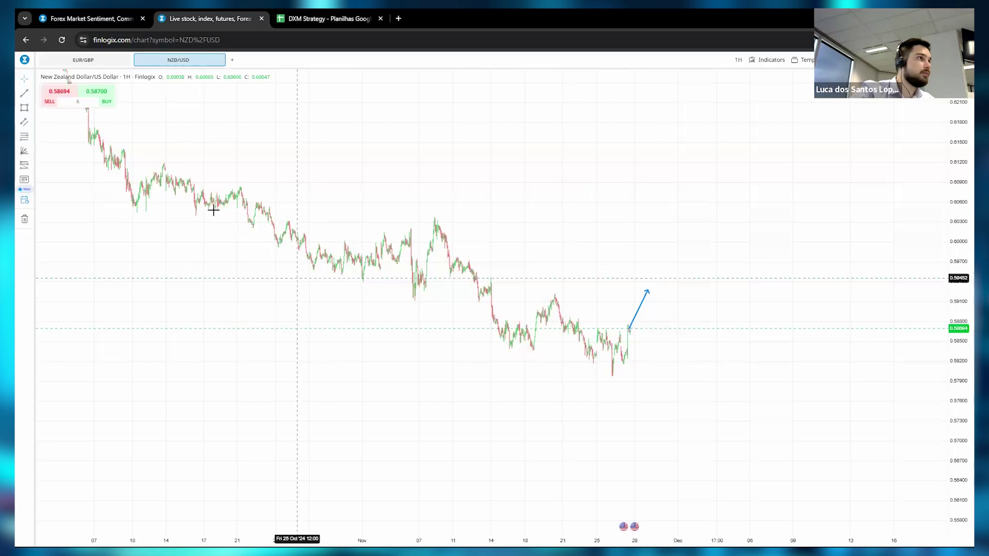
Draw a falling arrow from about 0.592 near the rising arrow's tip down to about 0.578, with an arrowhead at its lower end
left_click(654, 294)
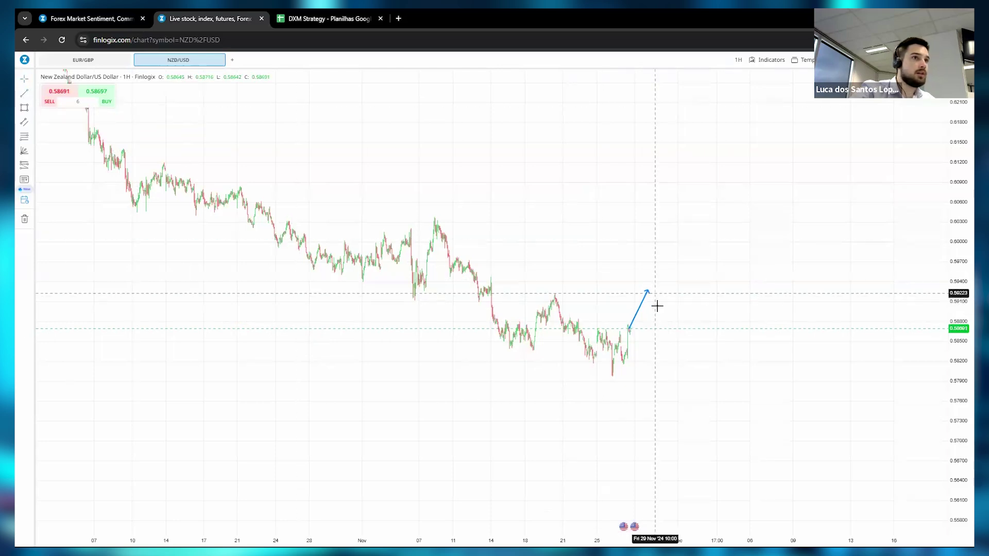
left_click(685, 385)
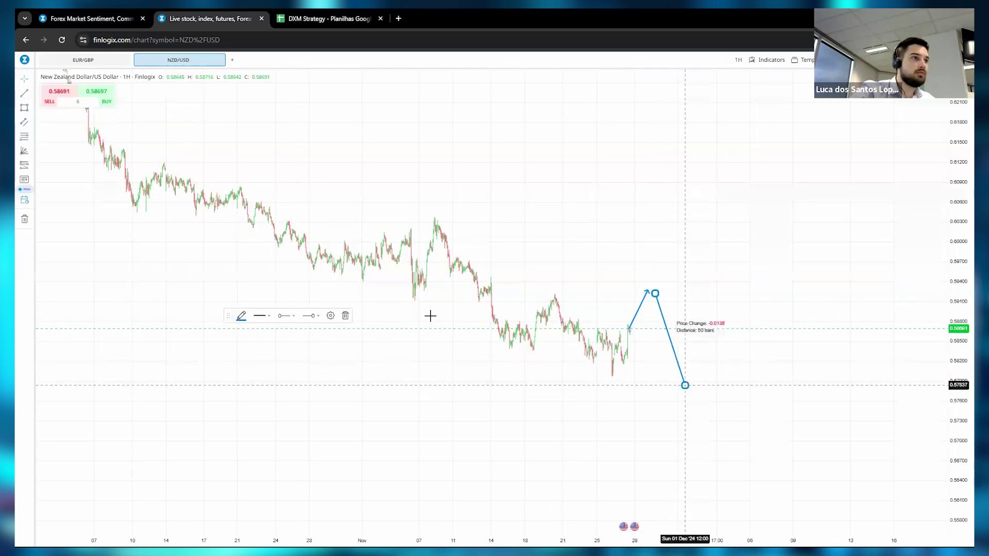
left_click(309, 316)
left_click(309, 345)
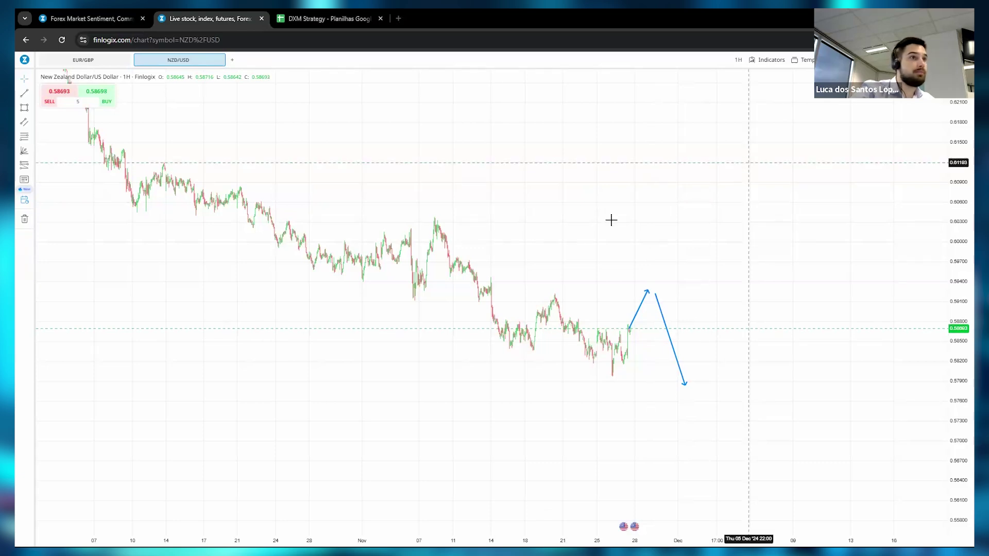
left_click_drag(616, 218, 598, 194)
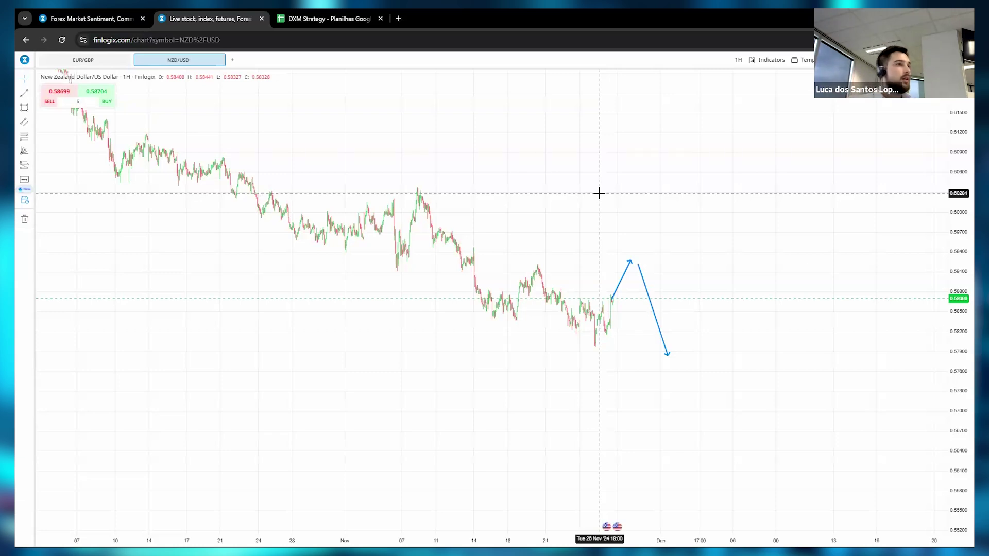
Check the Market Sentiment list, change the NZD/USD chart's symbol to EUR/JPY and examine its 1-hour price action since September
left_click(70, 20)
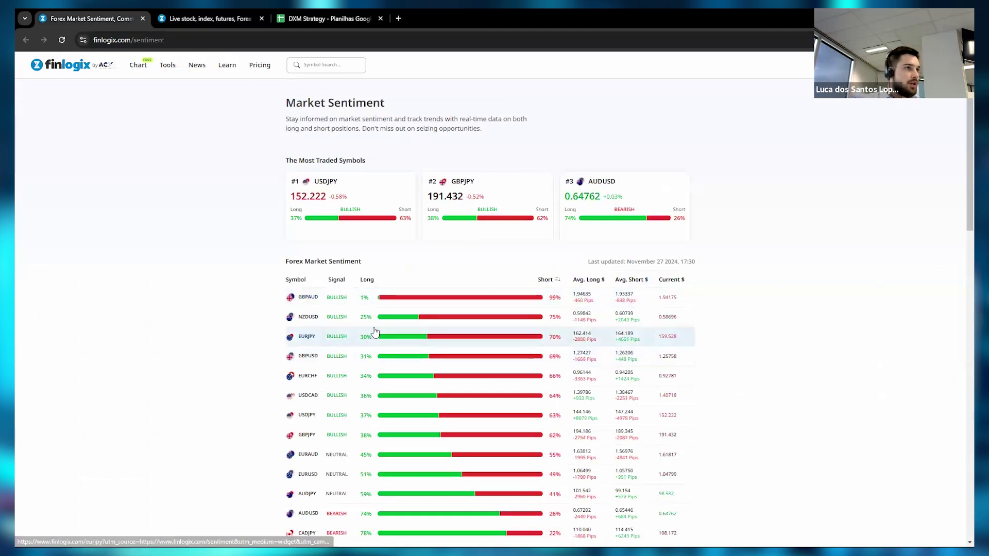
left_click(203, 18)
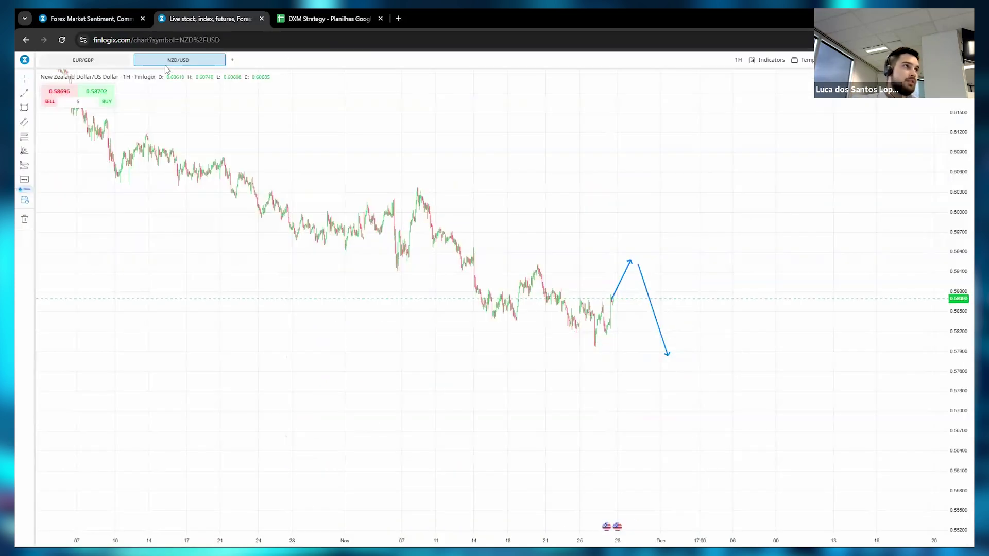
left_click(165, 63)
double_click(397, 244)
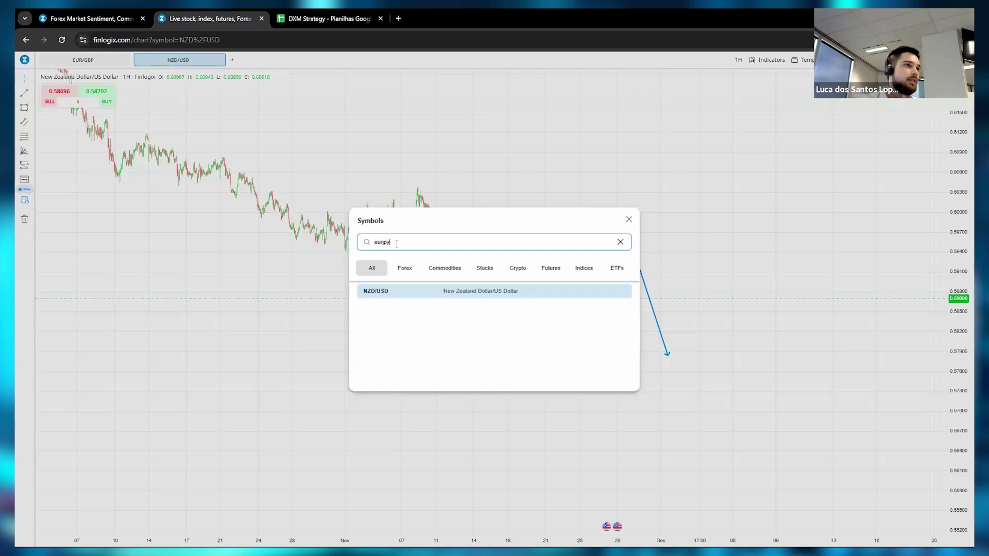
left_click(395, 291)
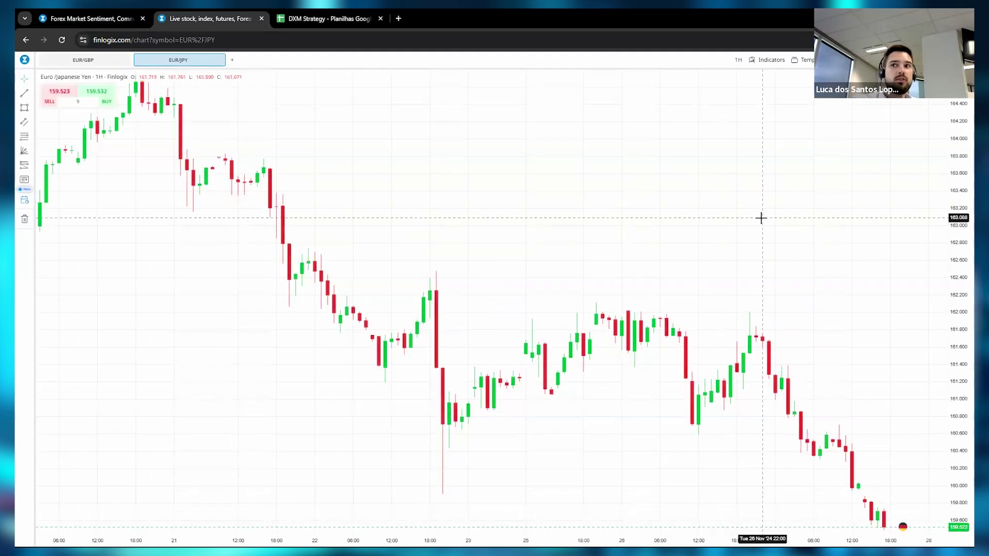
scroll(761, 218, "down", 10)
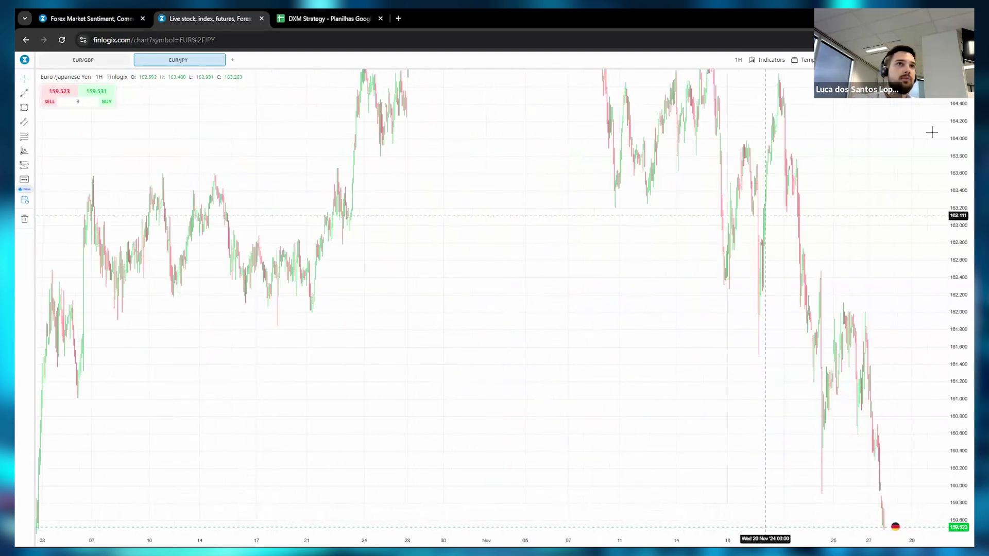
left_click_drag(943, 257, 927, 463)
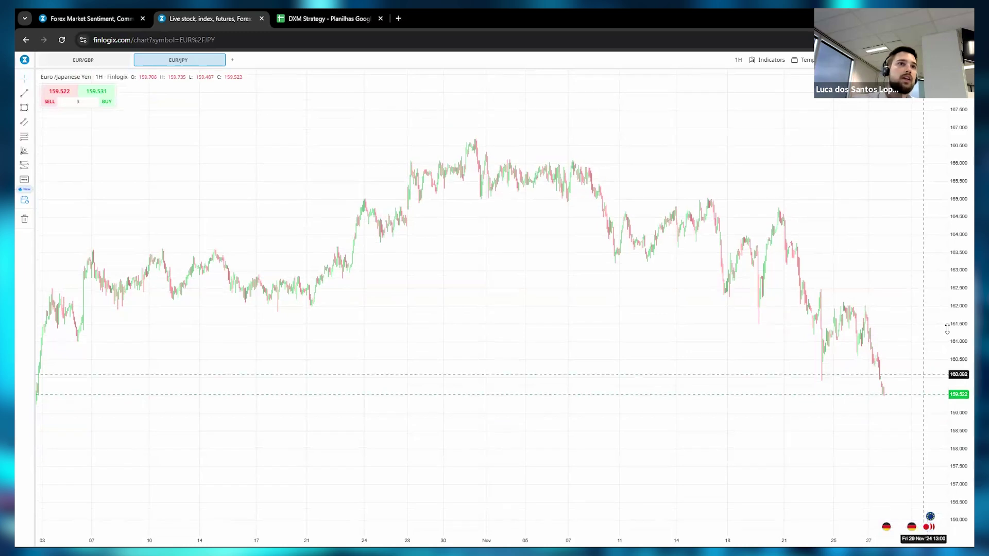
scroll(896, 351, "down", 3)
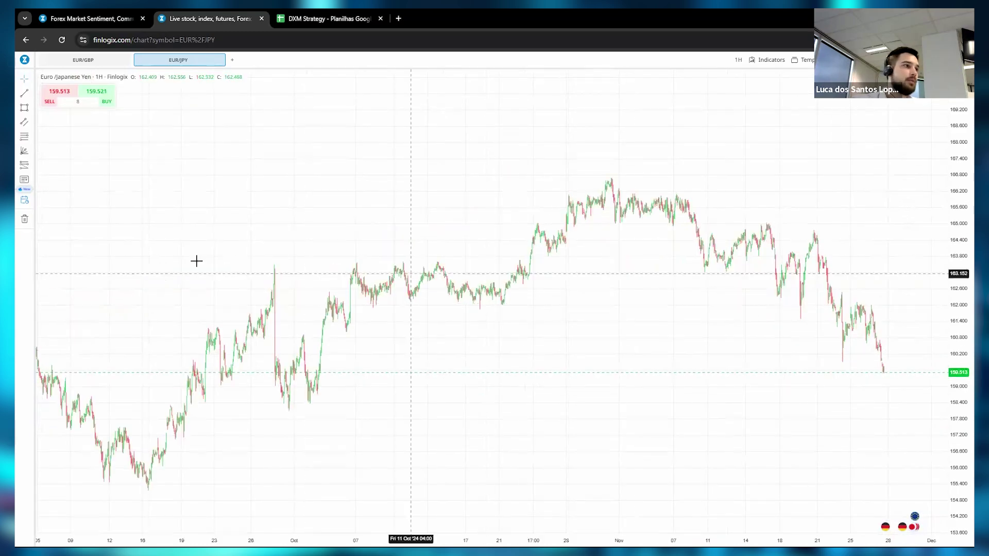
Consult the Market Sentiment list again, change the EUR/JPY chart's symbol to GBP/USD and examine its 1-hour price action since September
left_click(93, 23)
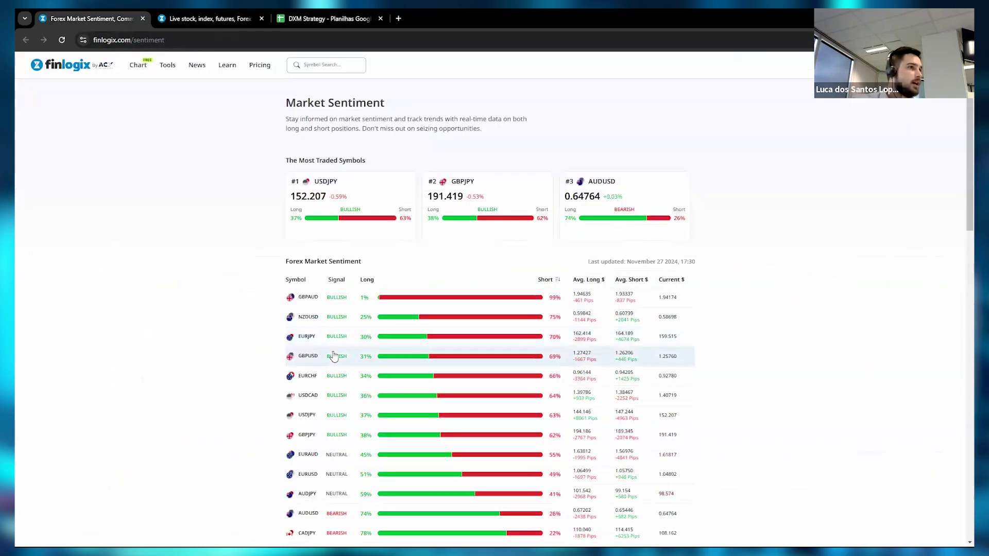
left_click(165, 21)
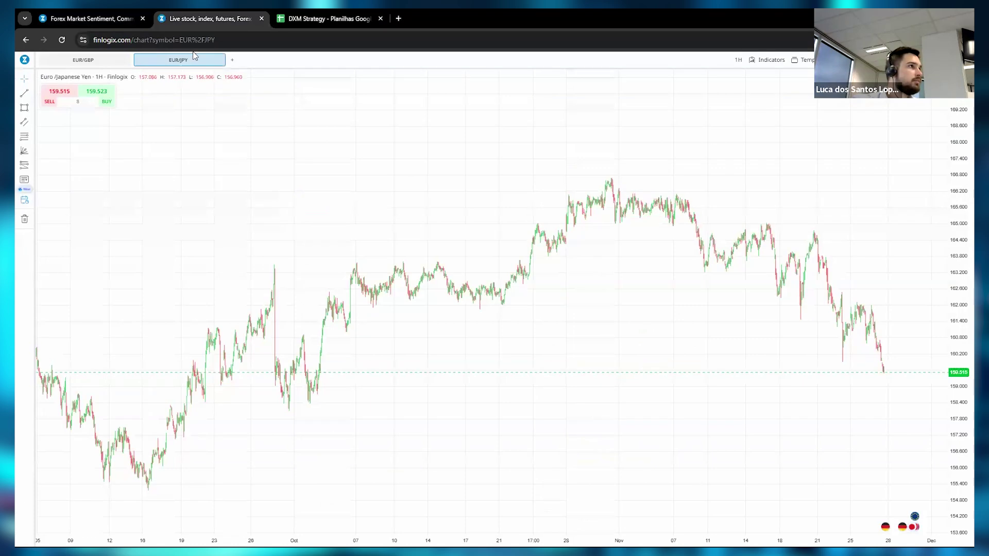
type("eurjpy")
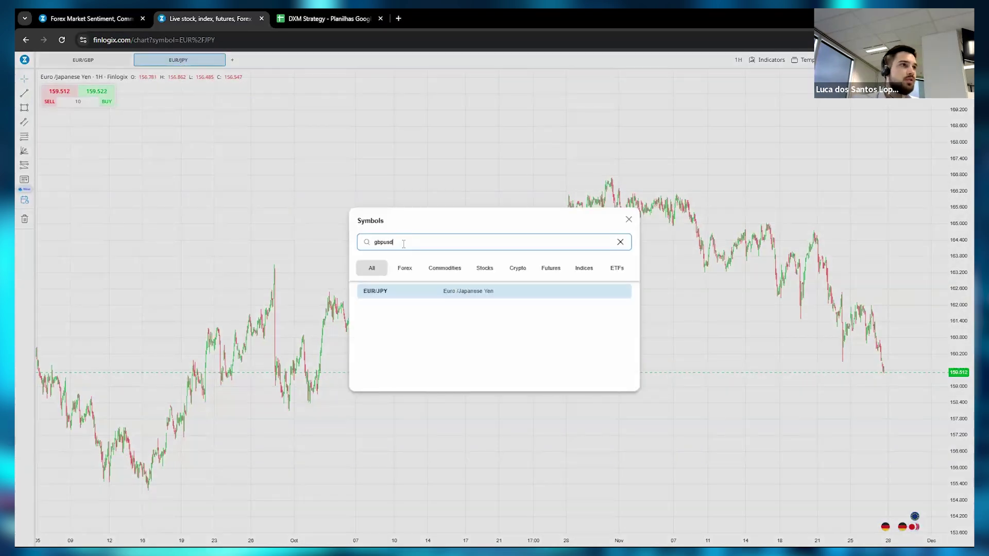
left_click(409, 286)
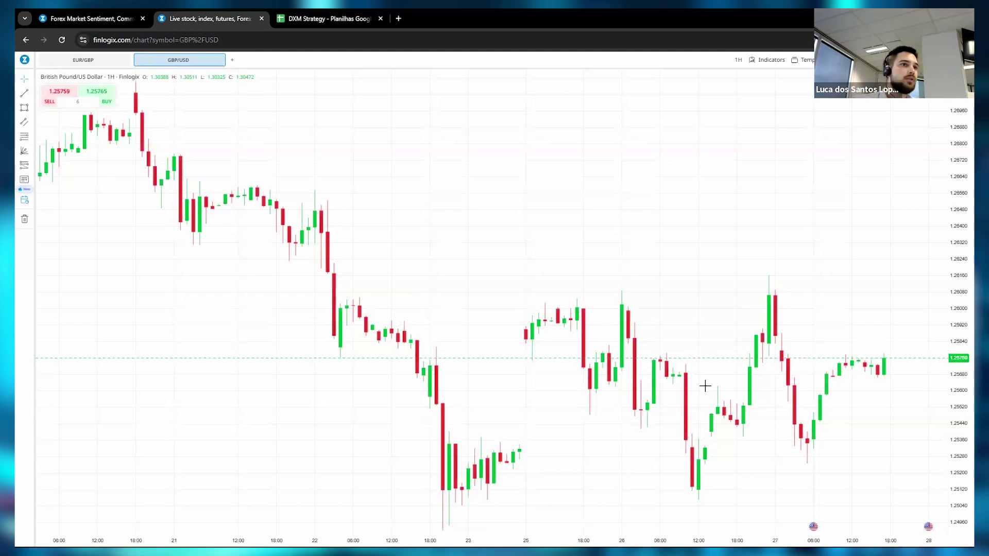
scroll(705, 385, "down", 5)
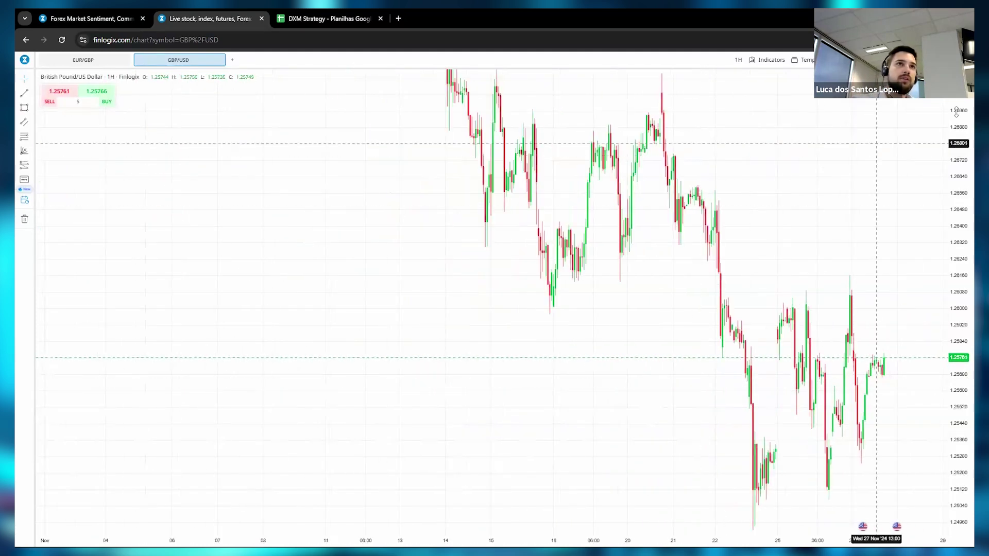
scroll(835, 419, "down", 6)
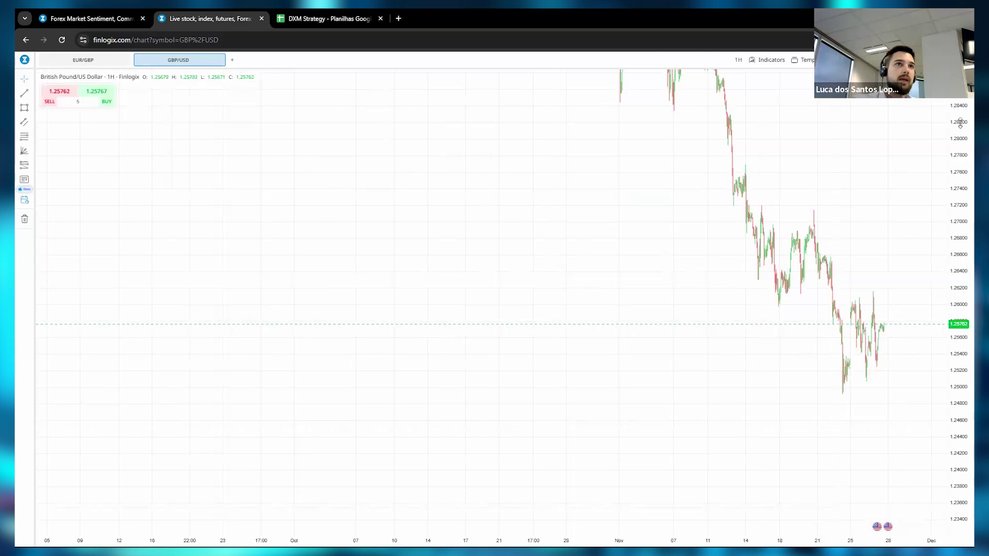
left_click_drag(928, 404, 927, 448)
left_click_drag(846, 239, 741, 240)
Return to the Market Sentiment list, change the GBP/USD chart's symbol to EUR/CHF and examine its 1-hour price action since September
left_click(106, 18)
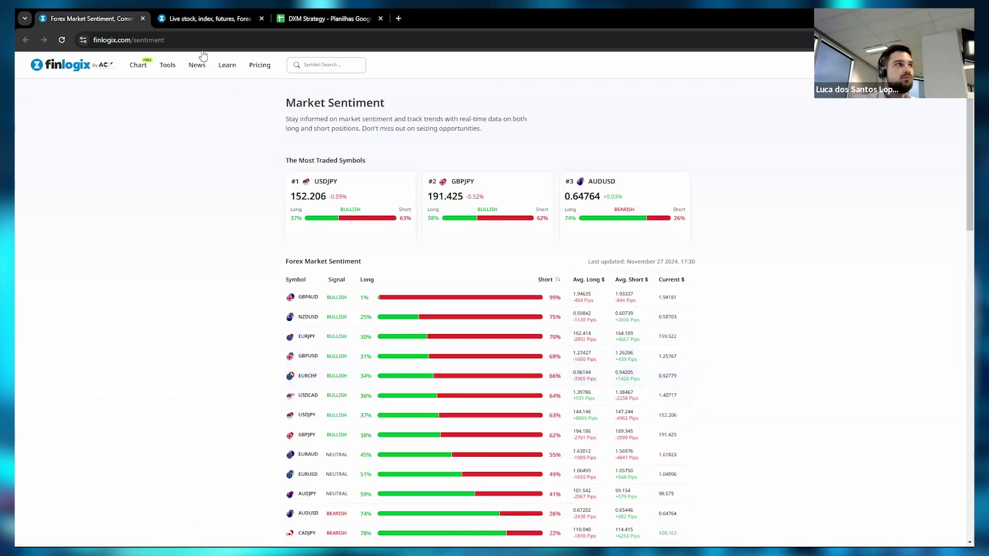
left_click(189, 20)
left_click(216, 60)
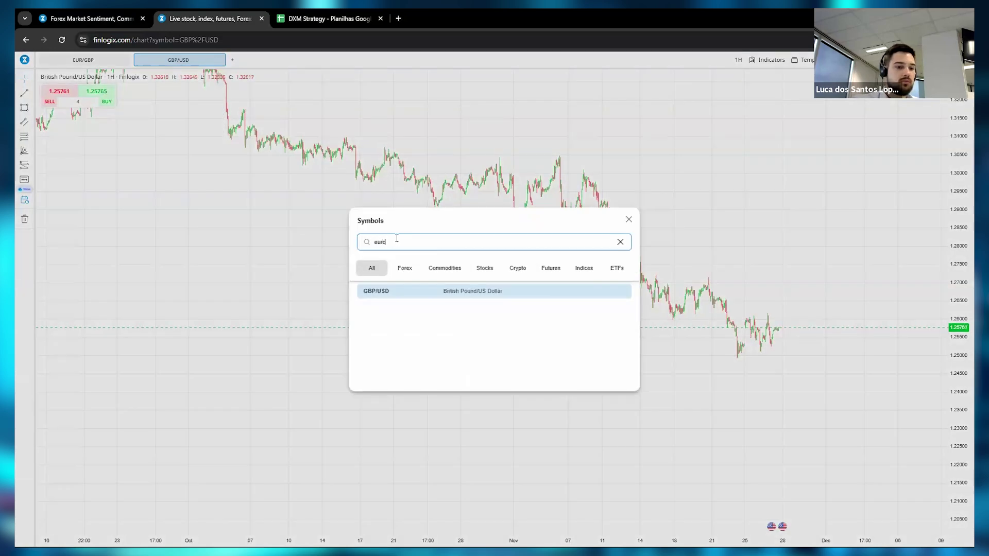
left_click(378, 290)
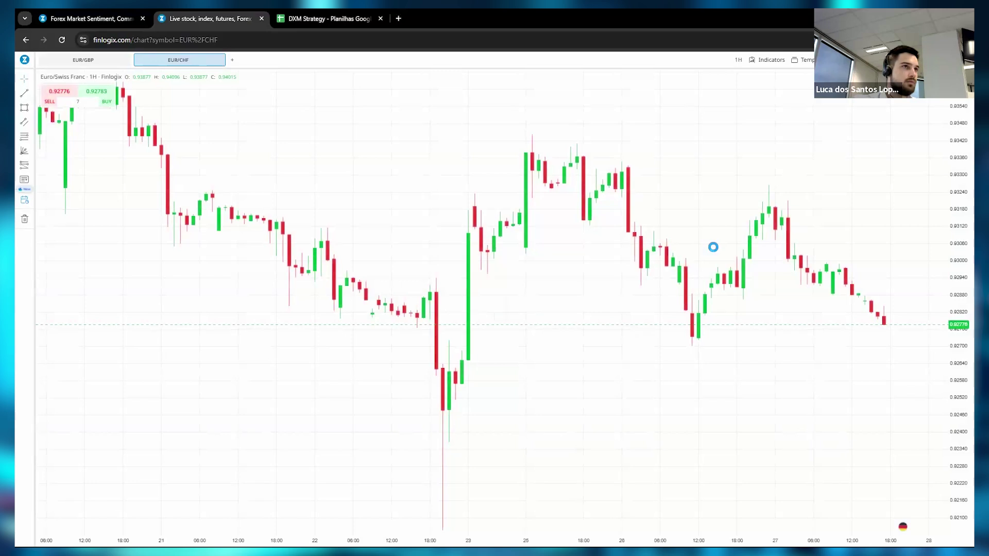
scroll(714, 248, "down", 5)
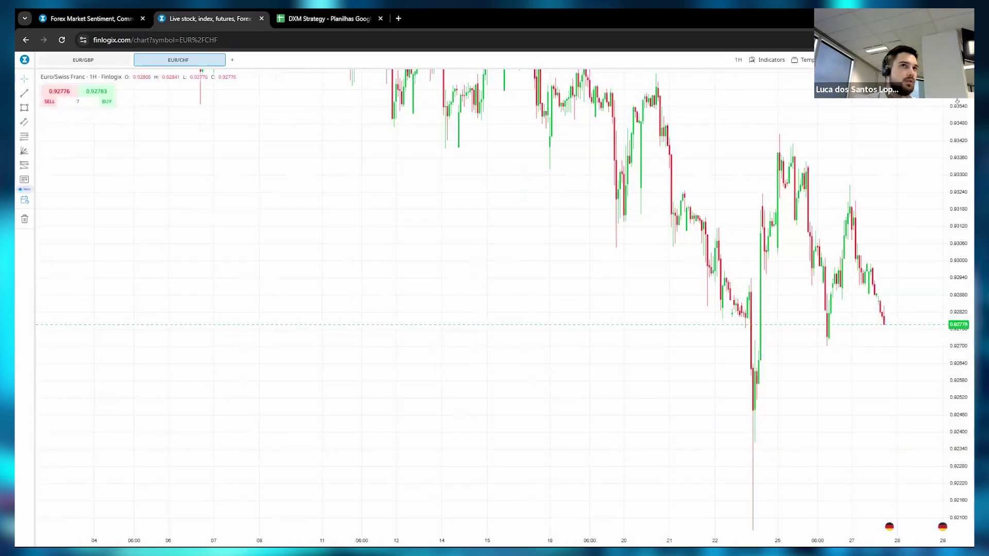
scroll(899, 438, "down", 5)
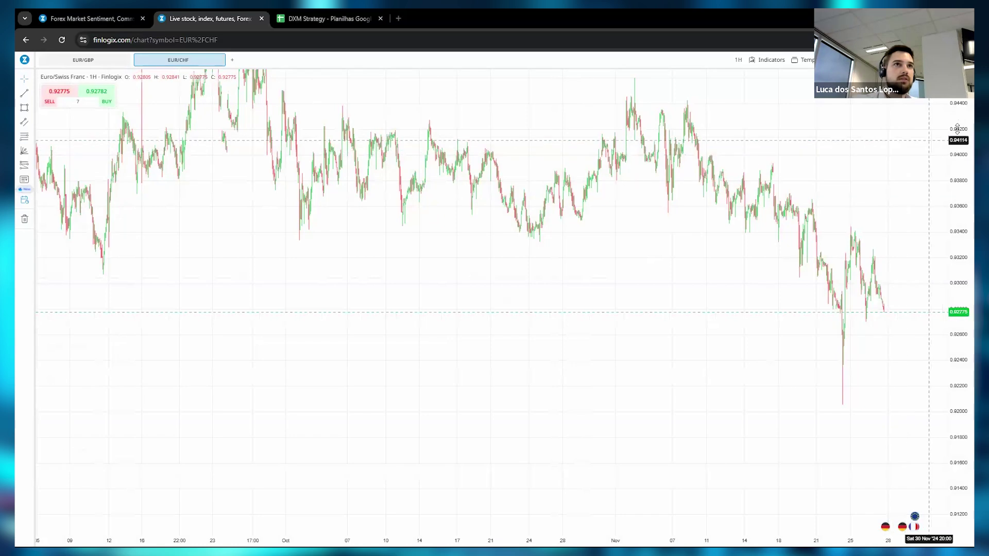
scroll(704, 221, "right", 5)
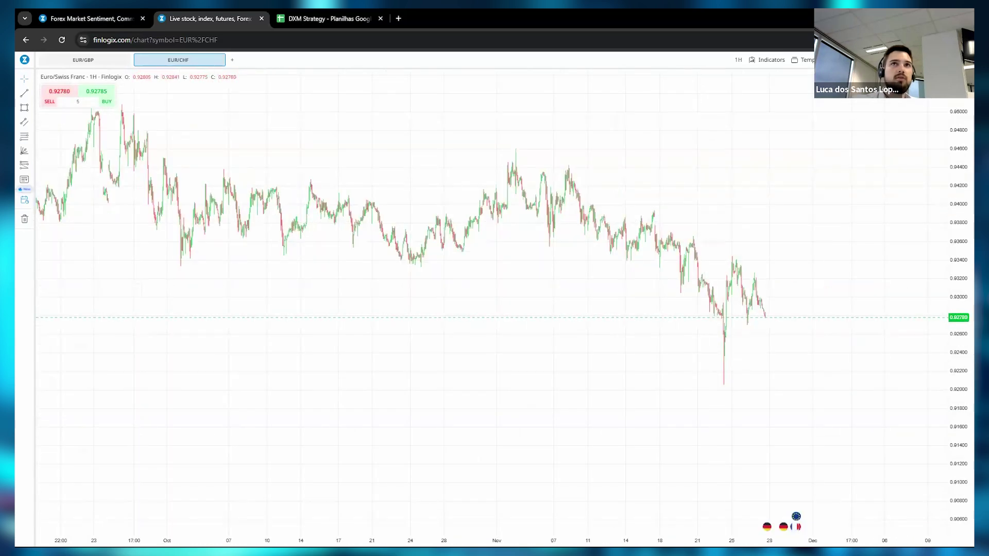
Switch to the EURCHF details in PrimeMarket Terminal and examine the DXM long and short positioning
left_click(459, 26)
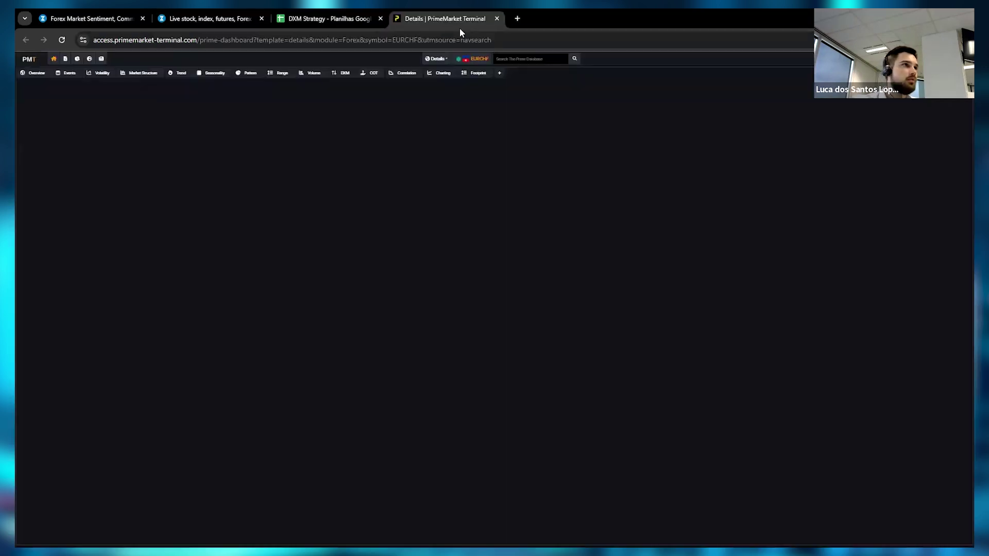
left_click(345, 75)
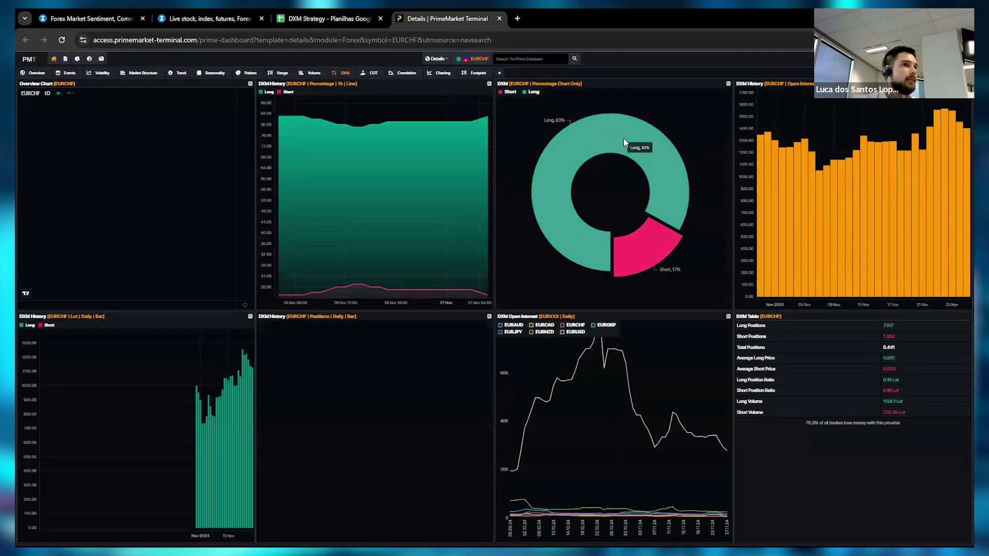
mouse_move(641, 243)
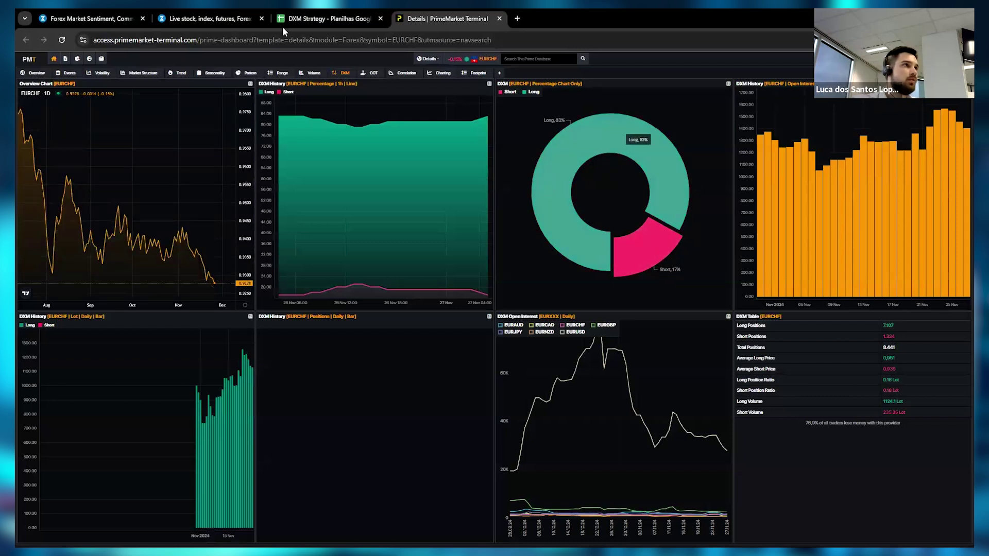
Compare the Market Sentiment list and the PrimeMarket Terminal data with the EUR/CHF chart, and re-examine its price action since September
left_click(73, 19)
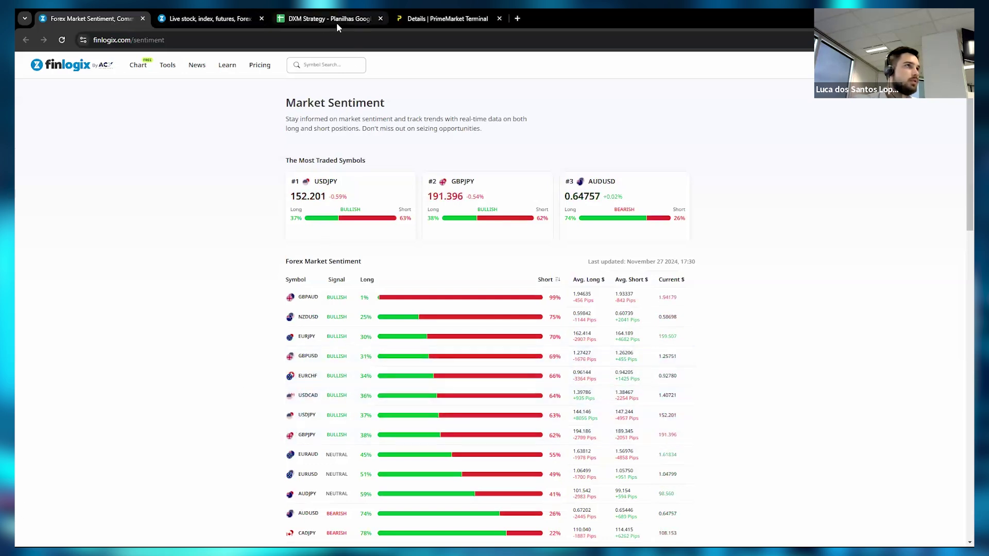
key("ctrl+Tab")
key("ctrl+shift+Tab")
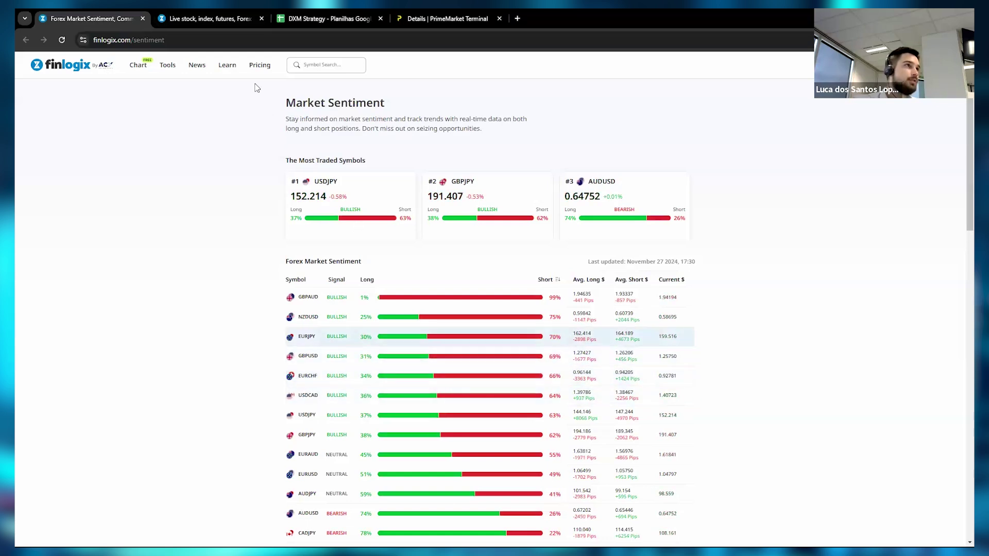
left_click(298, 23)
left_click(222, 18)
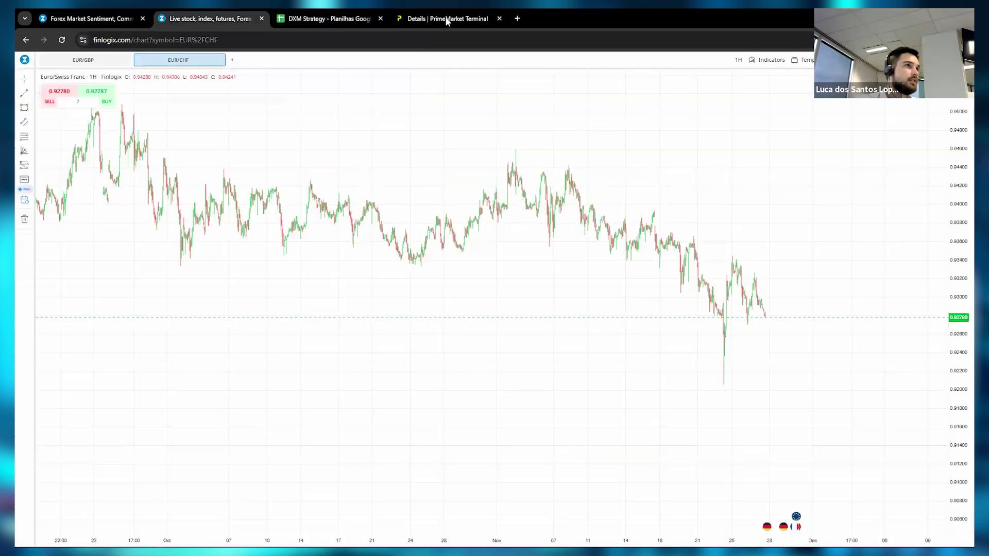
left_click(444, 19)
left_click(208, 18)
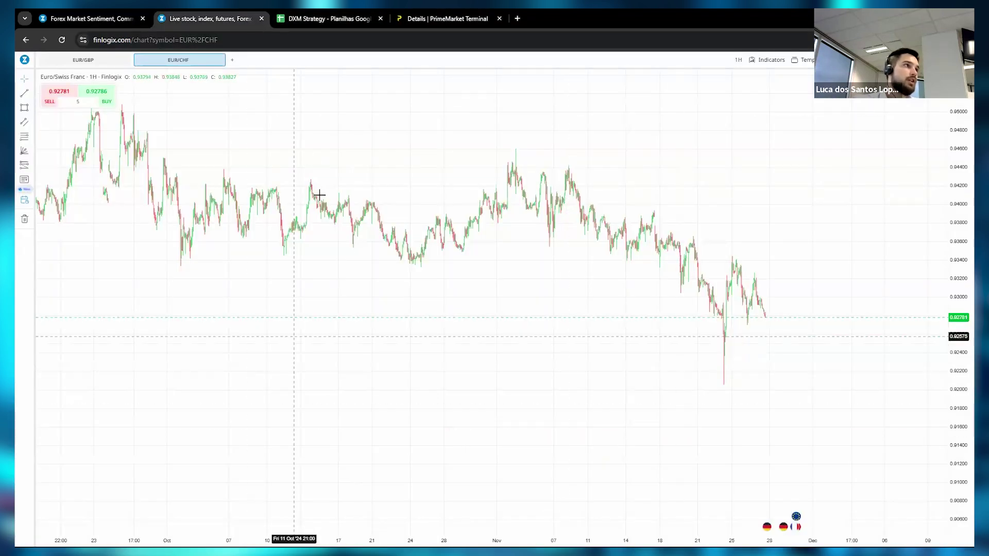
scroll(567, 156, "left", 10)
scroll(368, 157, "right", 10)
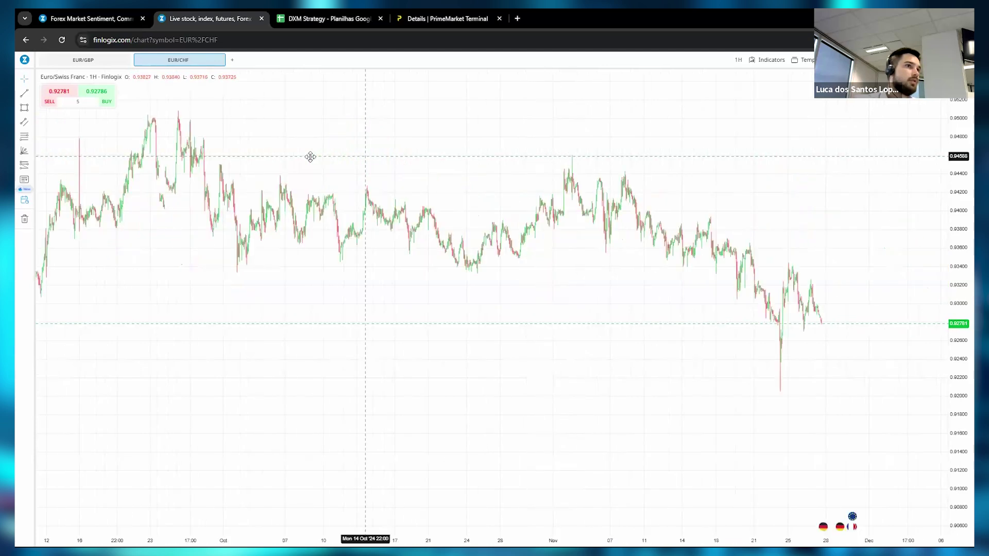
Reopen the closed Currency Strength page of PrimeMarket Terminal, refresh it and examine the 7-day strength lines of the currencies
scroll(669, 302, "up", 5)
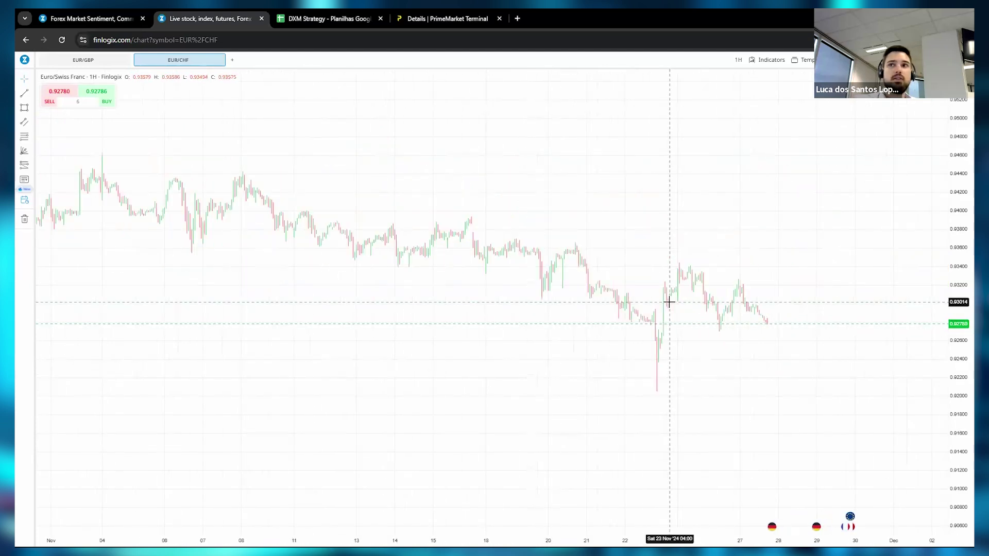
key("ctrl+shift+t")
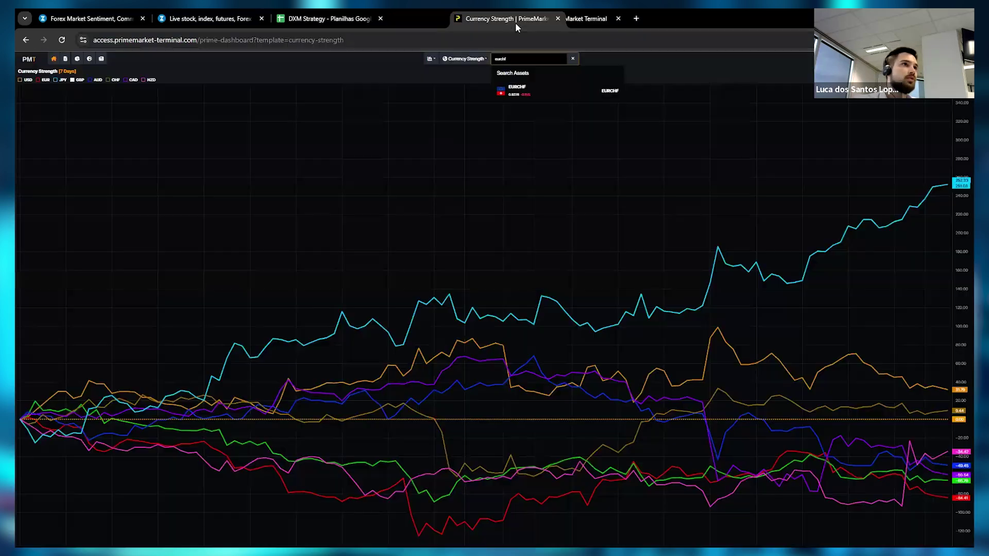
left_click(538, 111)
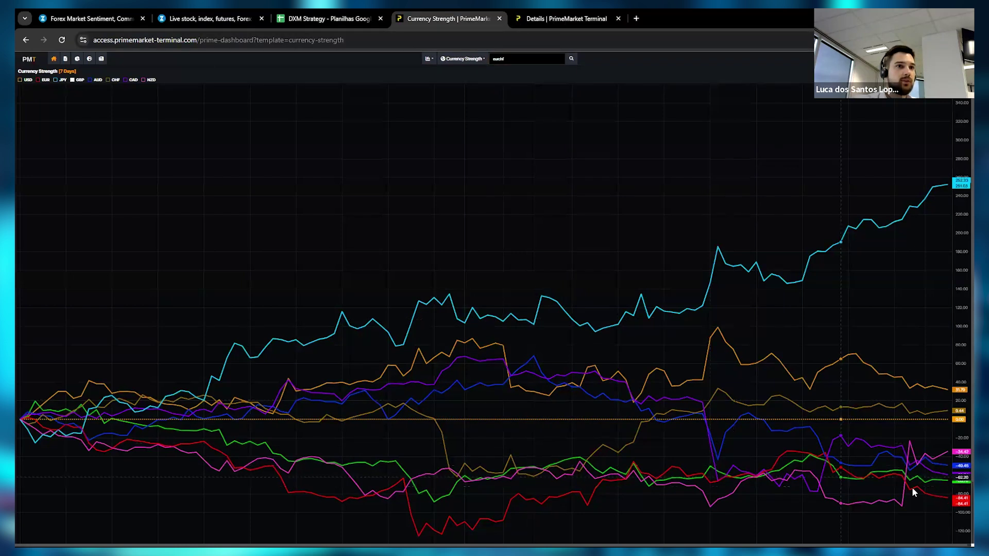
left_click(62, 40)
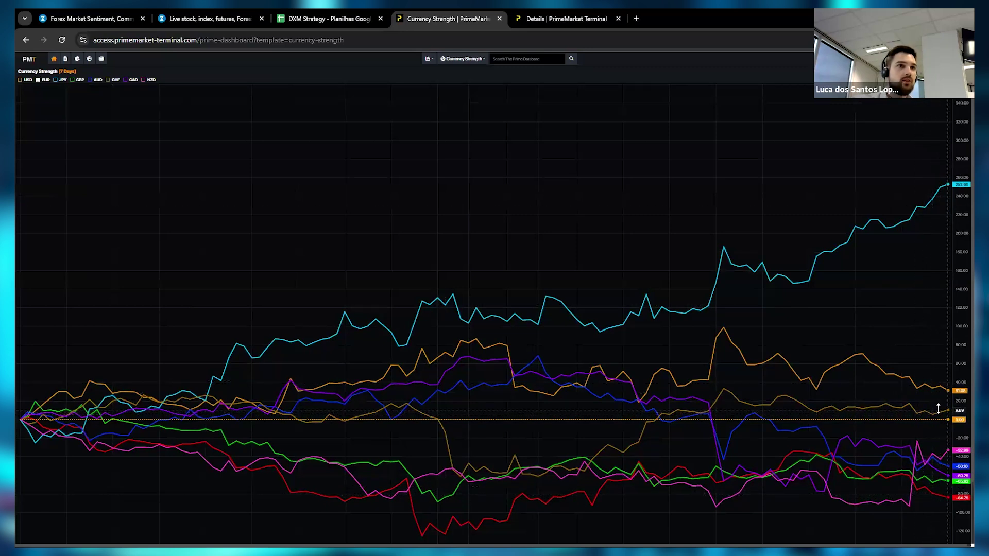
Check the DXM Strategy trade journal, return to the EUR/CHF chart and examine its 1-hour price action in November
left_click(302, 18)
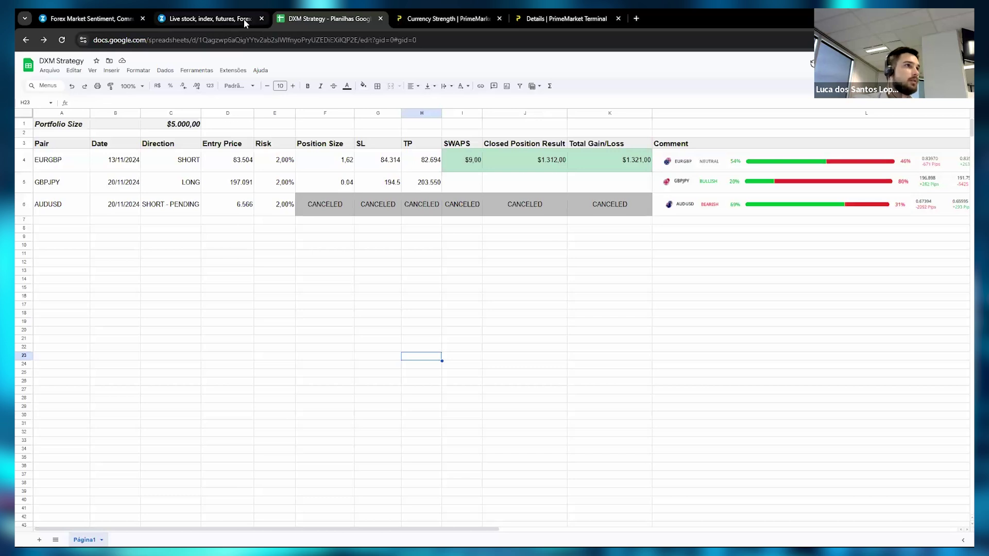
left_click(244, 19)
scroll(732, 386, "down", 3)
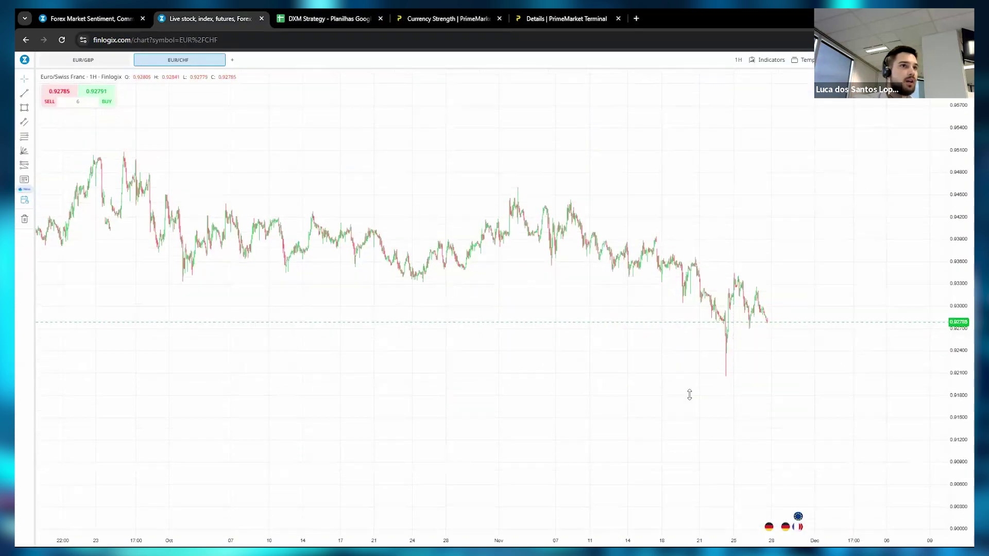
left_click_drag(689, 393, 815, 384)
scroll(815, 385, "up", 3)
scroll(675, 391, "up", 3)
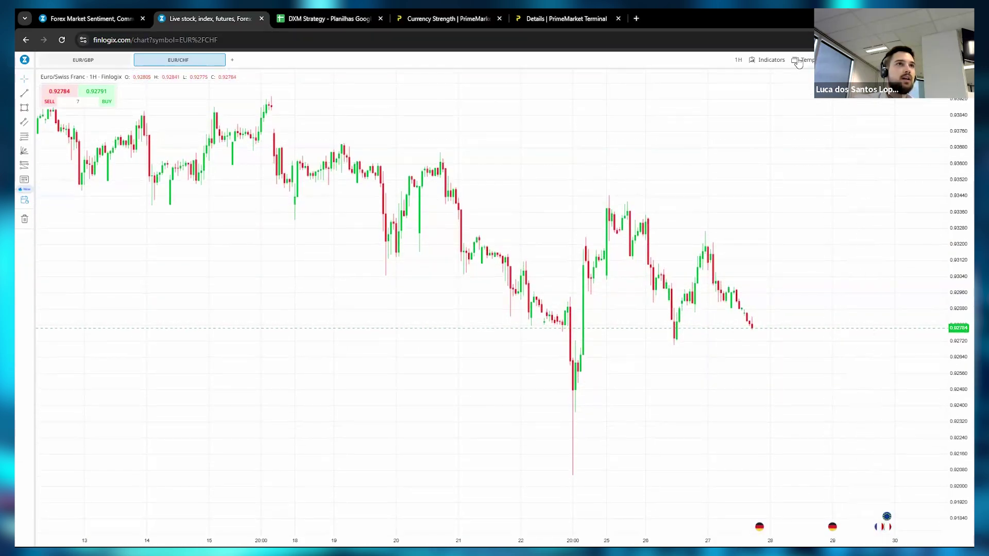
Add the Average True Range indicator to the EUR/CHF chart and examine its curve against the November price action
left_click(762, 62)
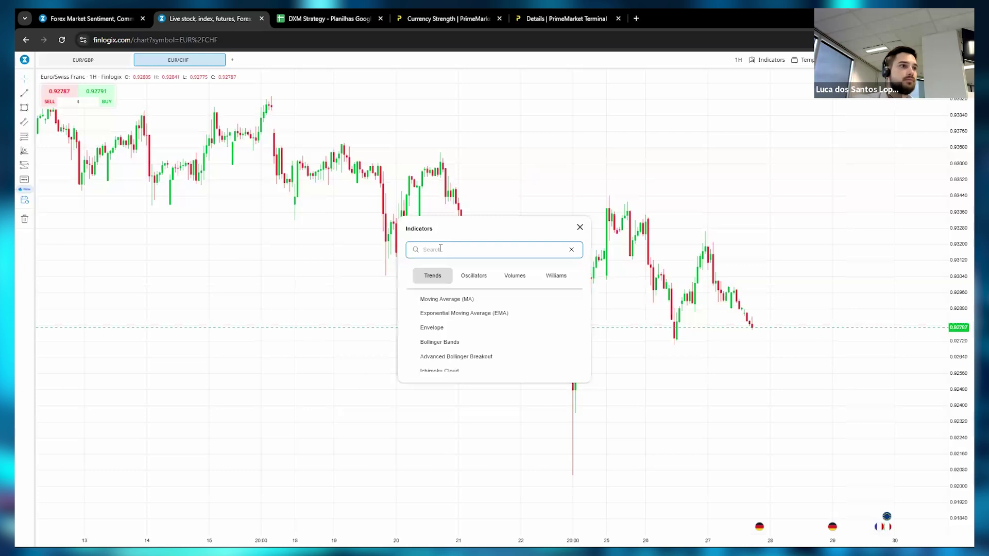
type("av")
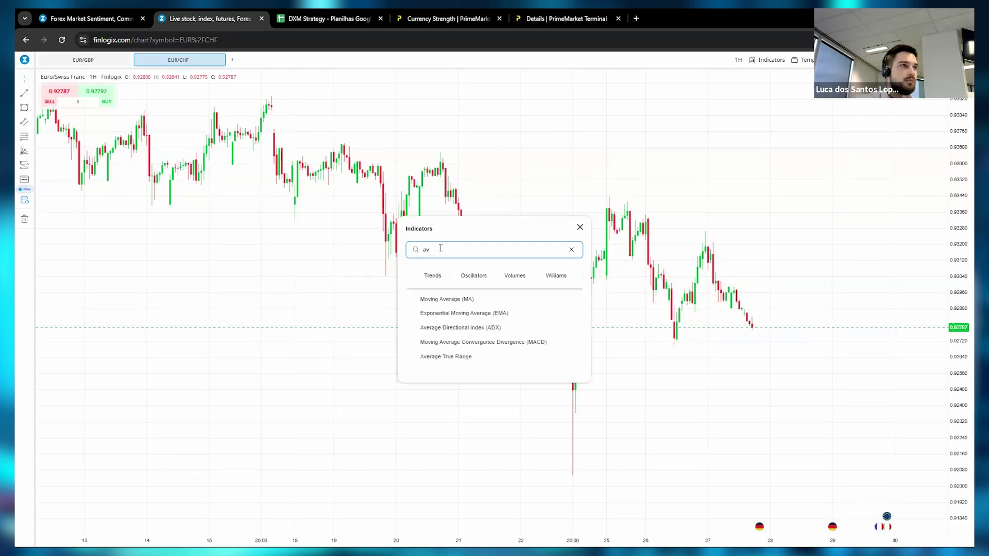
key("BackSpace")
type("tr")
key("BackSpace")
key("BackSpace")
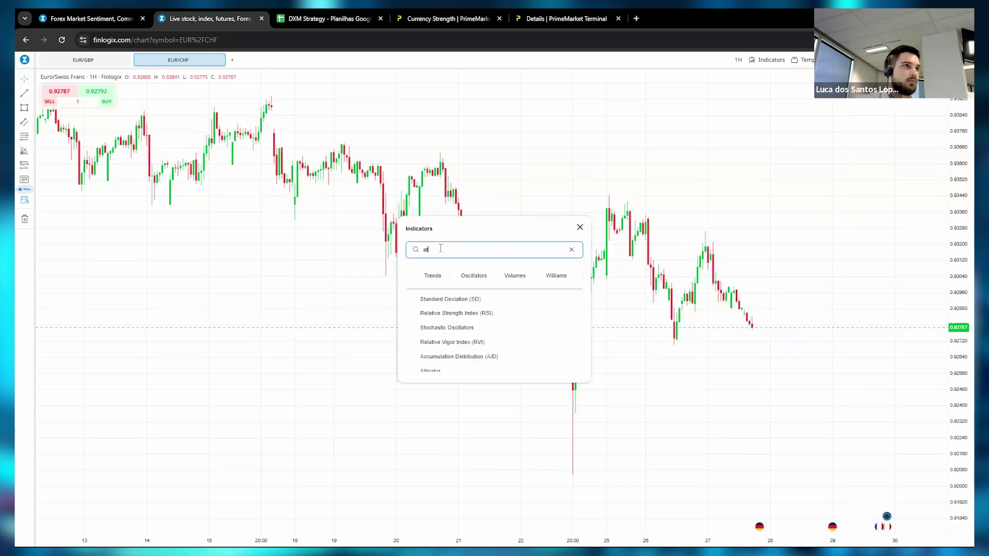
scroll(470, 335, "down", 3)
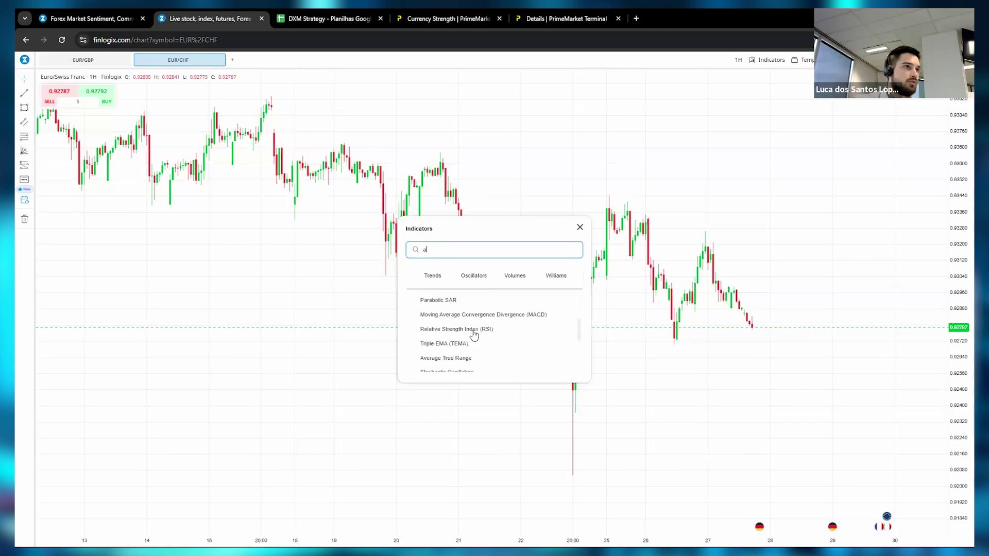
left_click(494, 348)
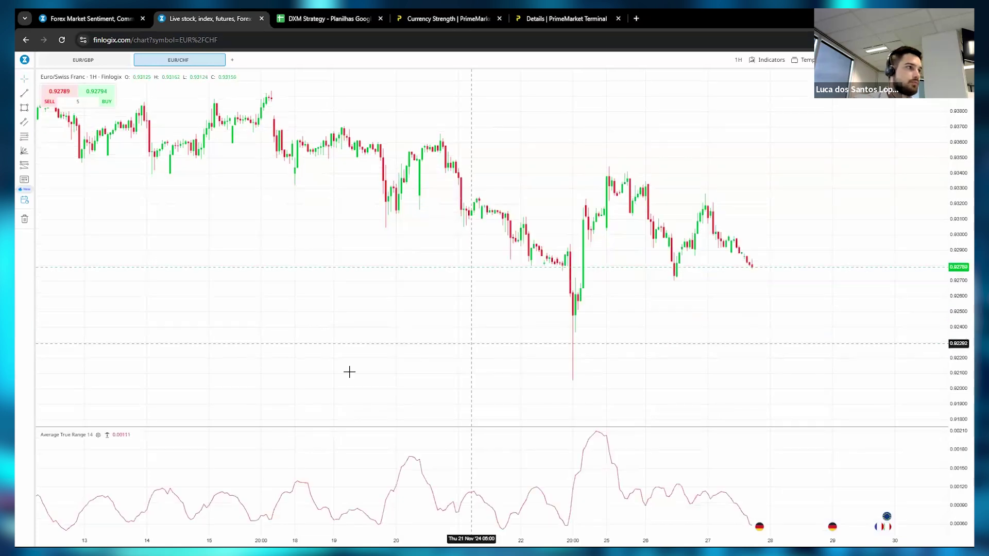
scroll(778, 305, "down", 2)
scroll(778, 305, "down", 2)
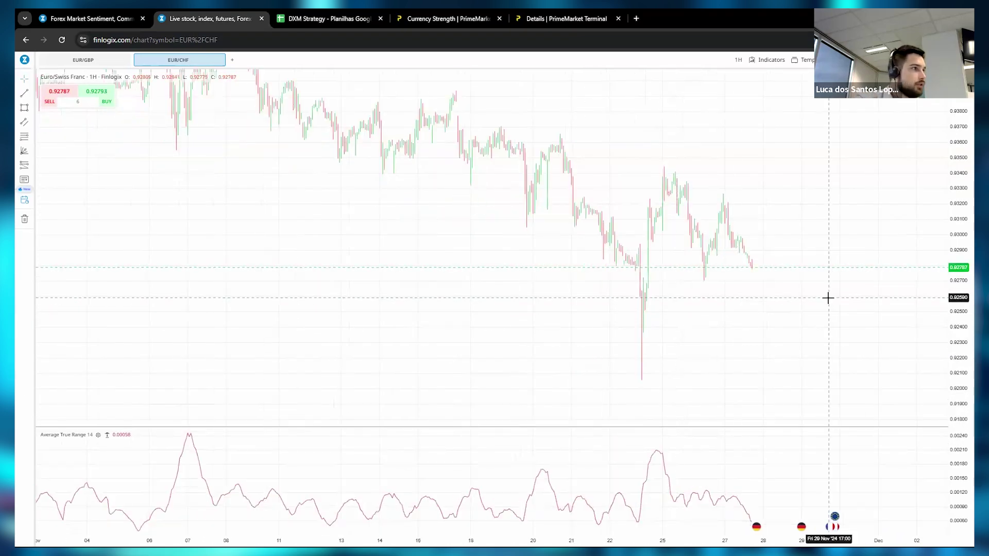
scroll(828, 298, "up", 4)
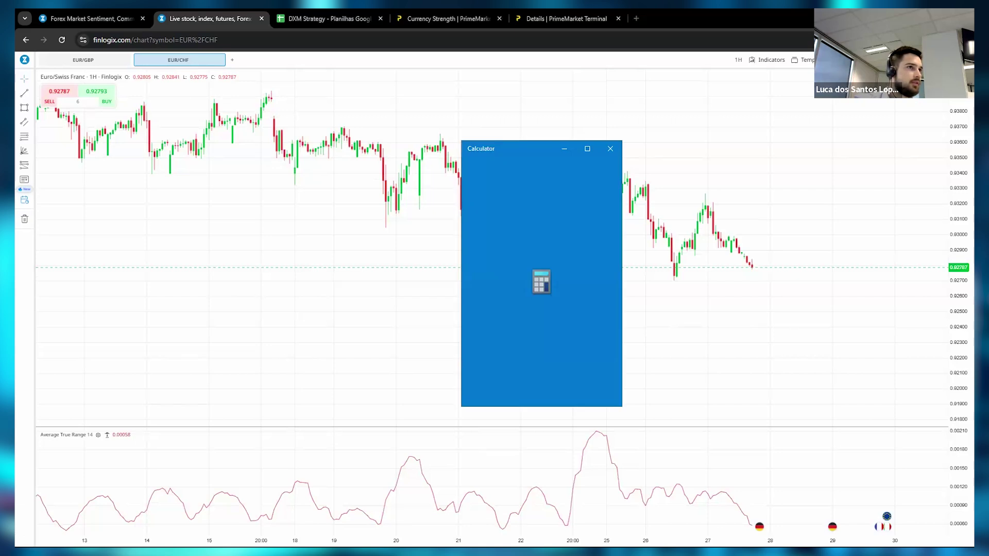
Switch to Calculator, compute 58 × 6 and return to the EUR/CHF chart
left_click(534, 340)
left_click(530, 320)
type("6")
key("Return")
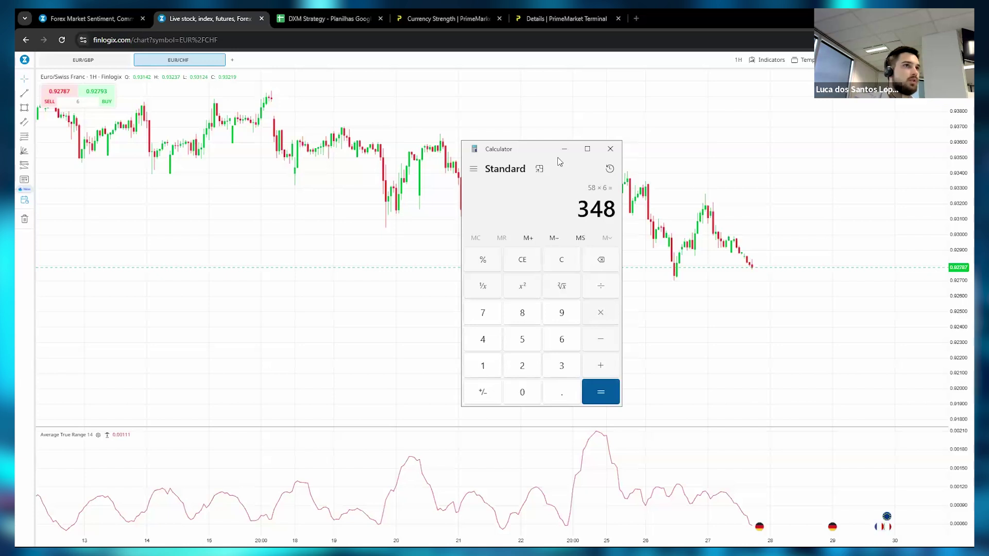
left_click(564, 149)
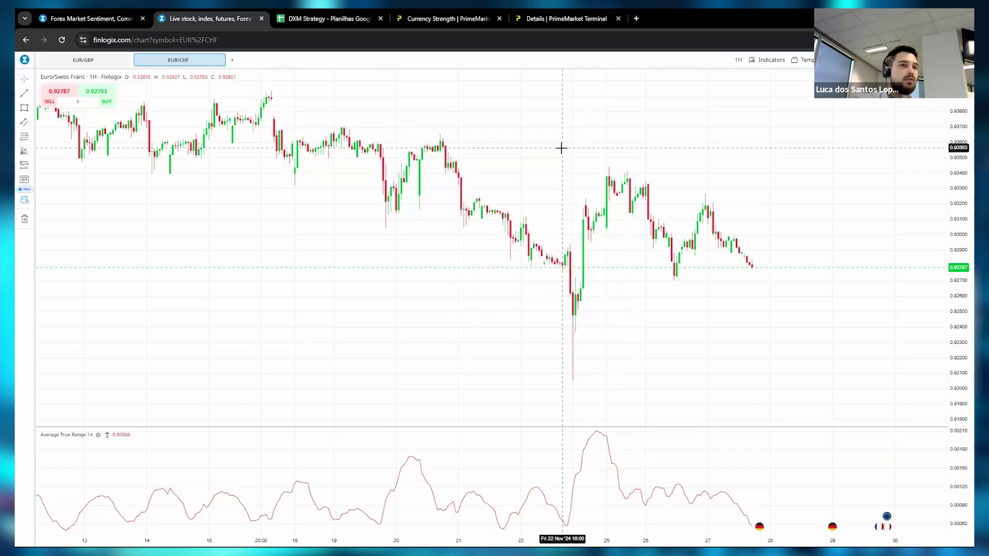
key("alt+Tab")
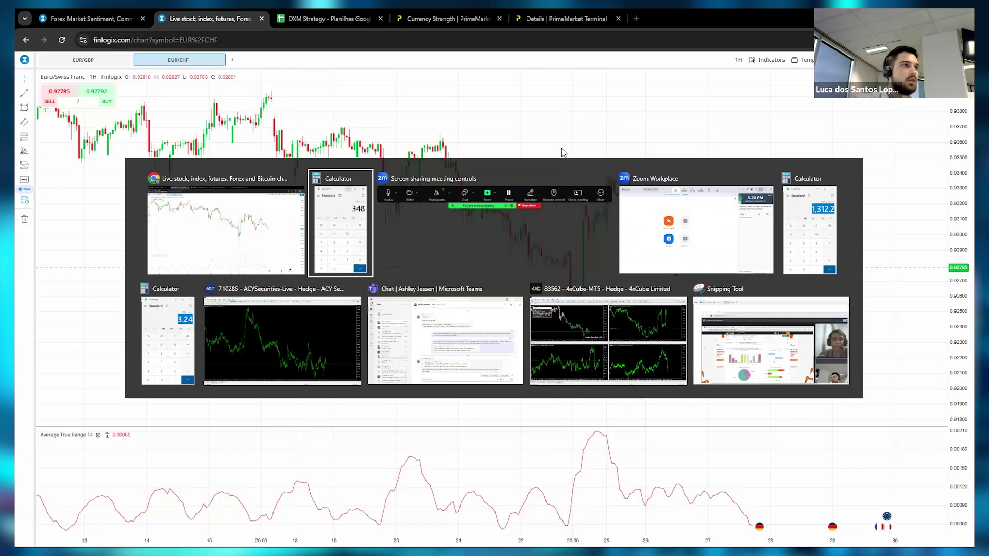
left_click(563, 149)
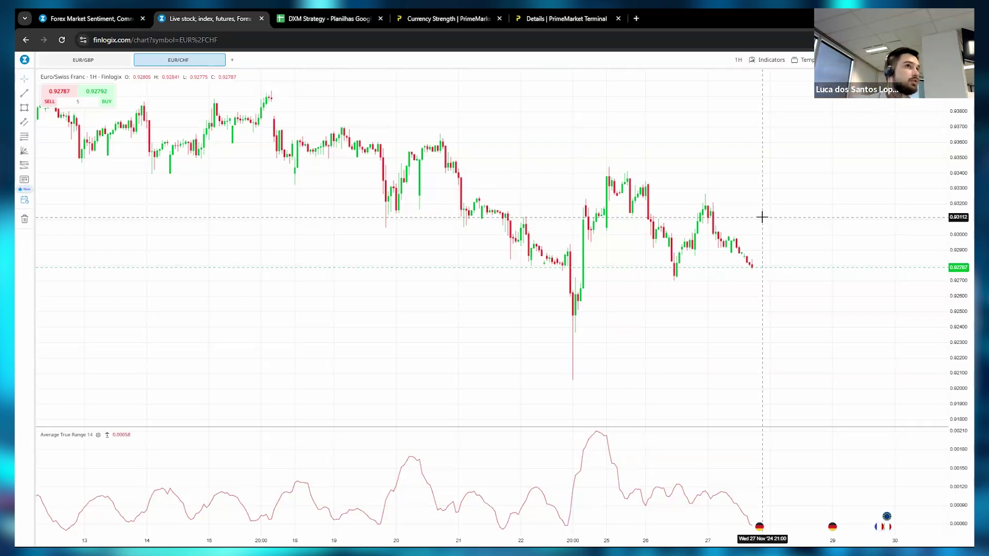
Set the EUR/CHF chart's timeframe to 30 minutes and examine recent price action together with the Average True Range
left_click(738, 60)
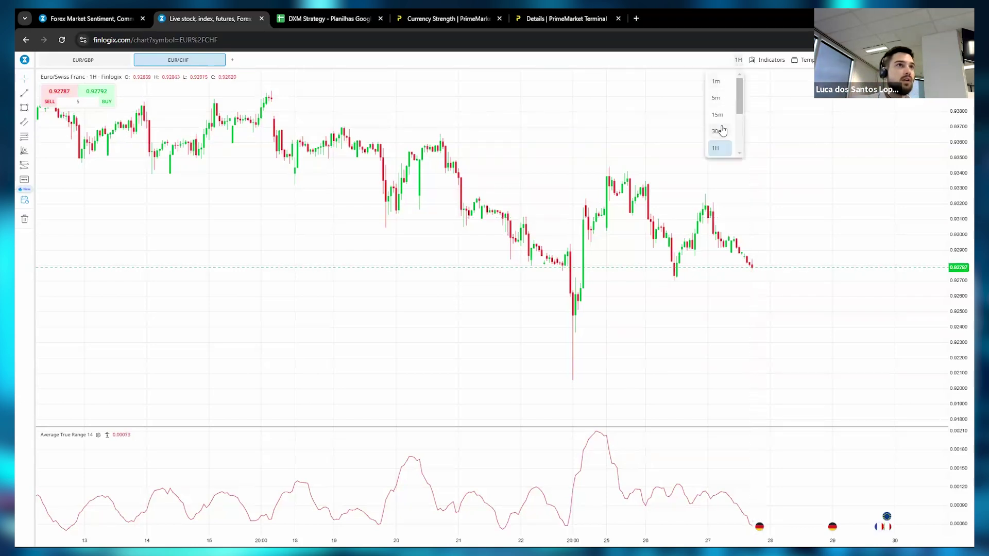
left_click(721, 129)
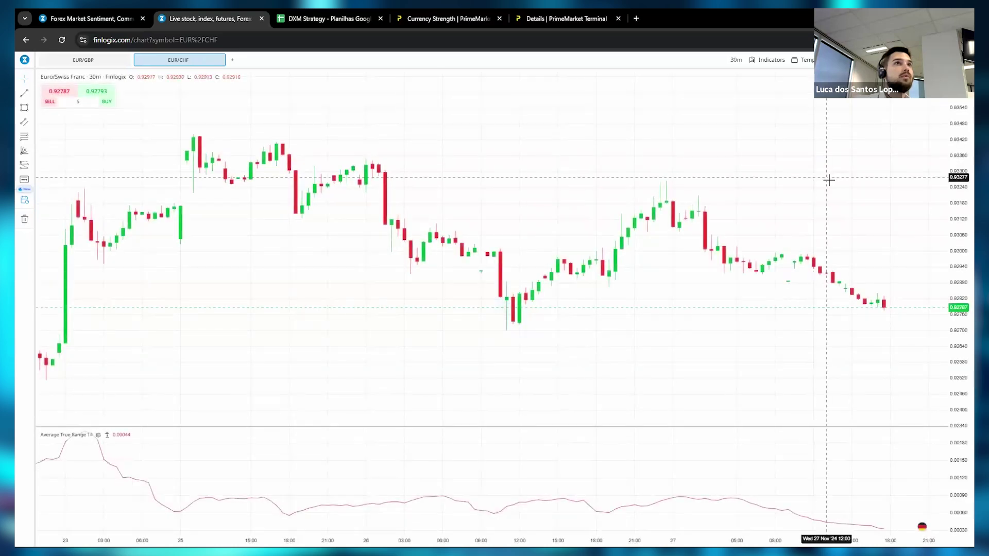
scroll(651, 221, "down", 6)
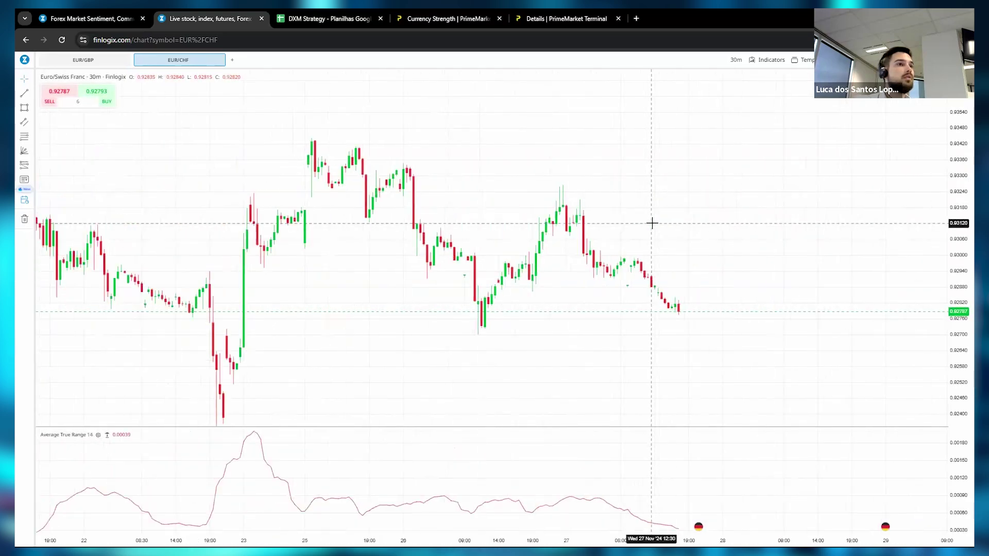
scroll(651, 223, "down", 3)
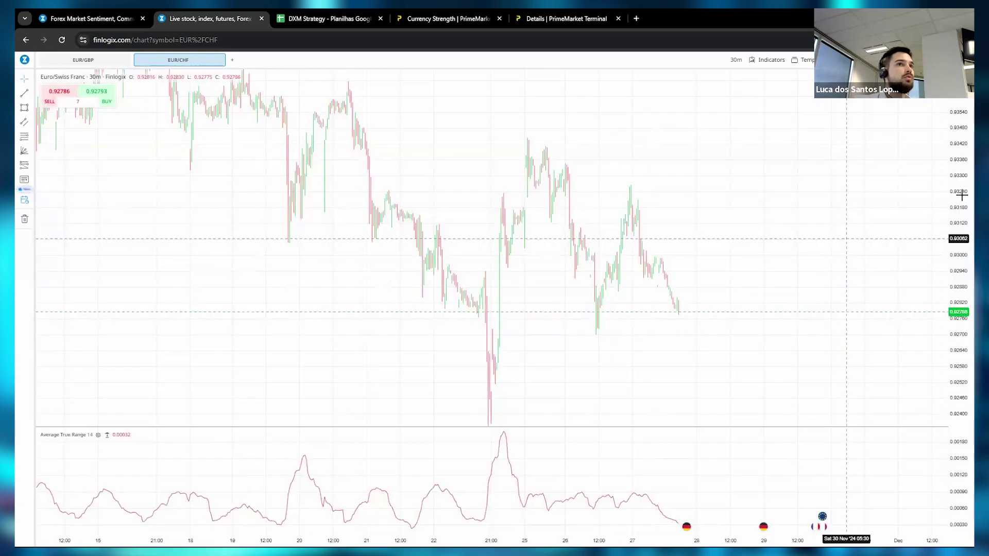
scroll(653, 340, "up", 4)
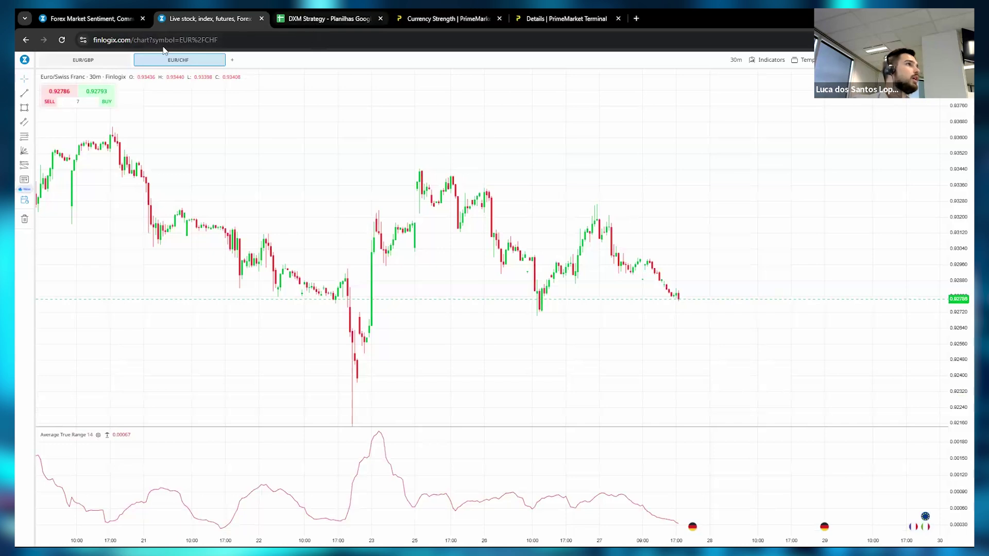
Consult the Market Sentiment list again and compare it with the EUR/CHF chart
left_click(91, 23)
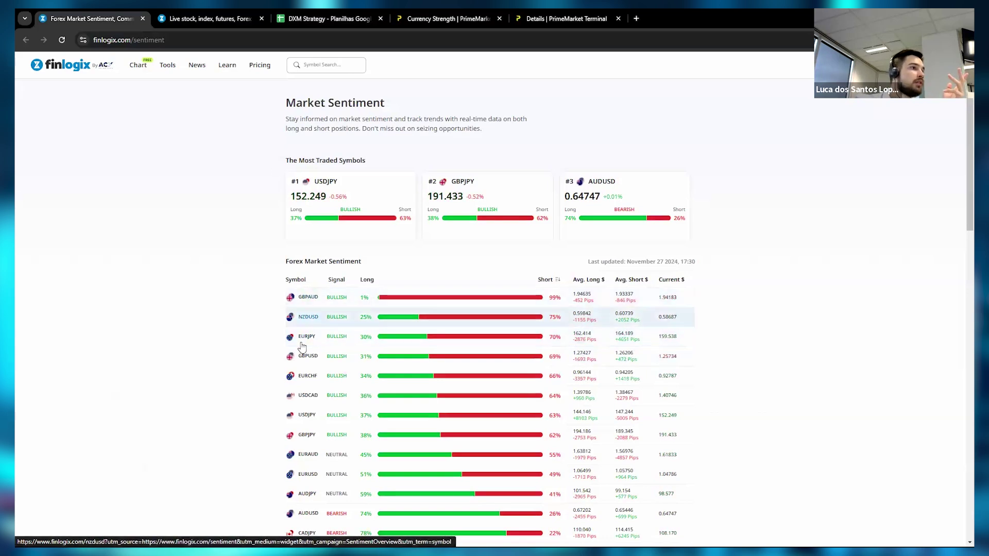
left_click(204, 18)
left_click(73, 18)
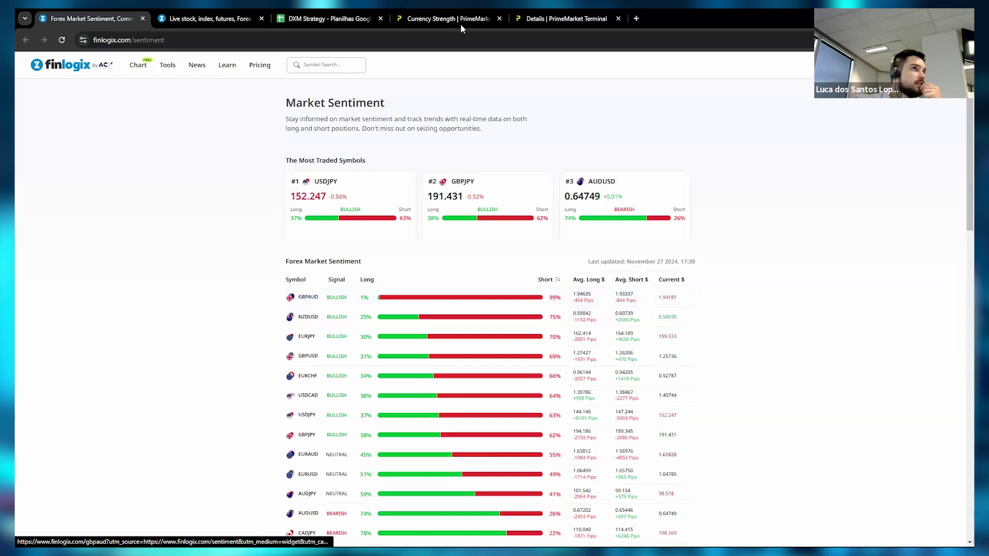
Switch to the PrimeMarket Terminal details, load GBPAUD and examine its DXM long and short positioning and percentage history
left_click(533, 18)
left_click(534, 58)
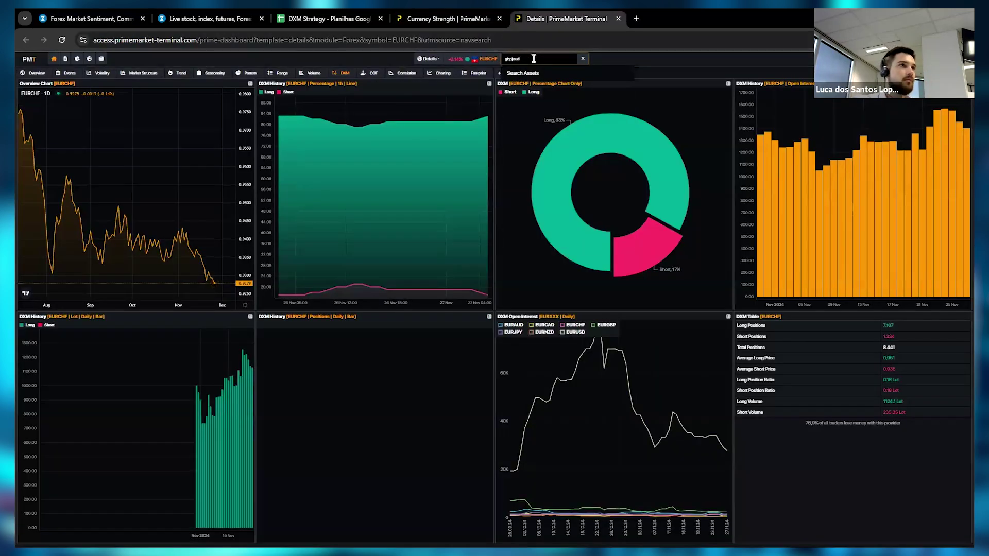
type("gbpaud")
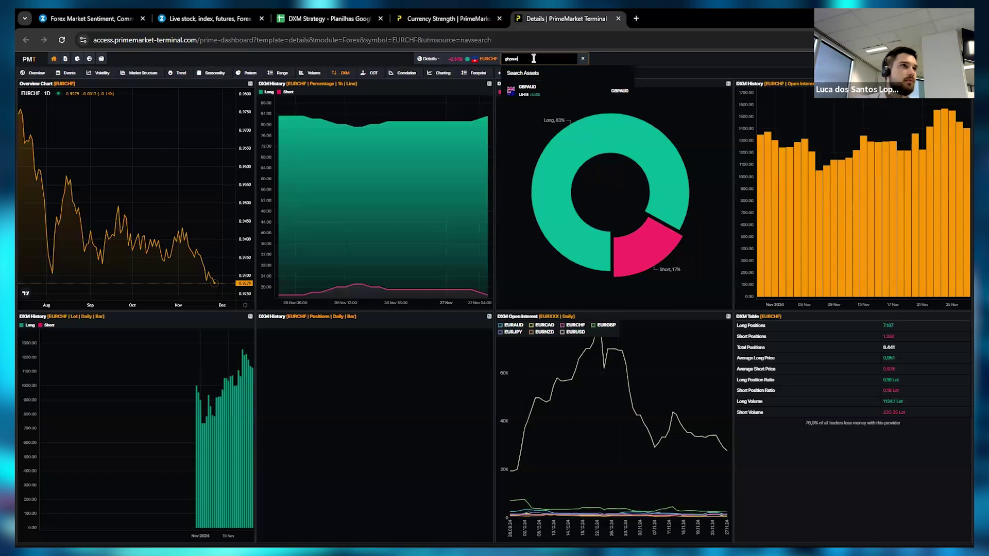
left_click(514, 91)
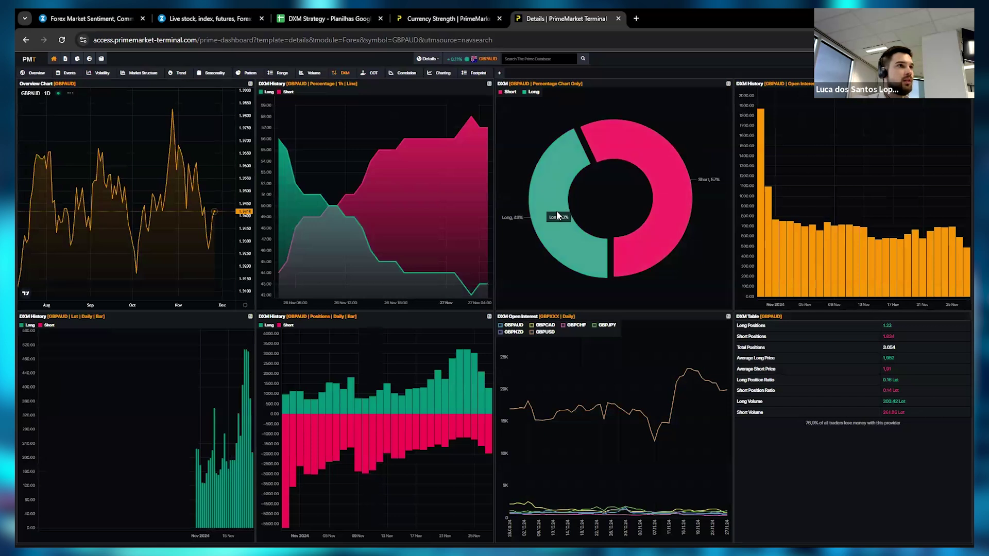
mouse_move(336, 202)
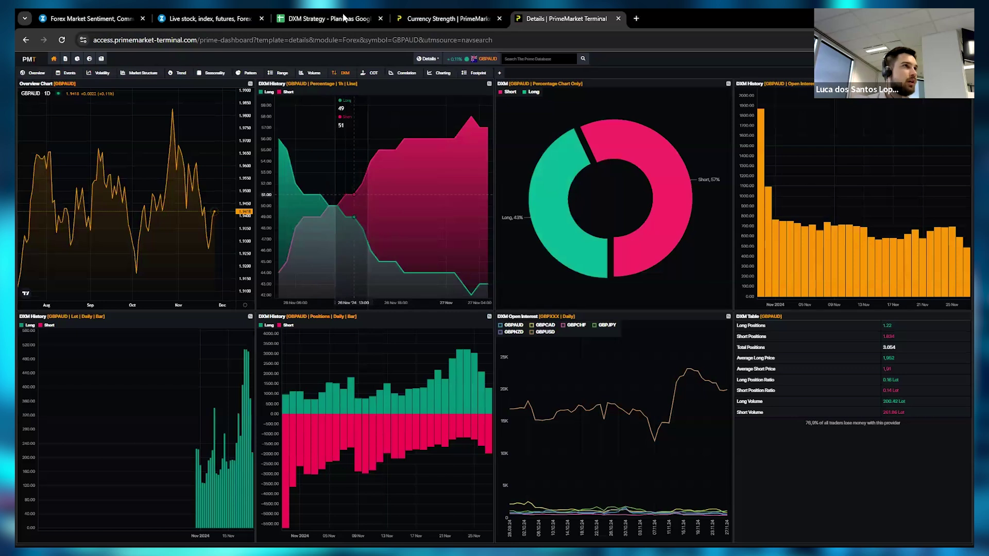
Return to the Finlogix chart and change the EUR/CHF chart's symbol to GBP/AUD
left_click(186, 19)
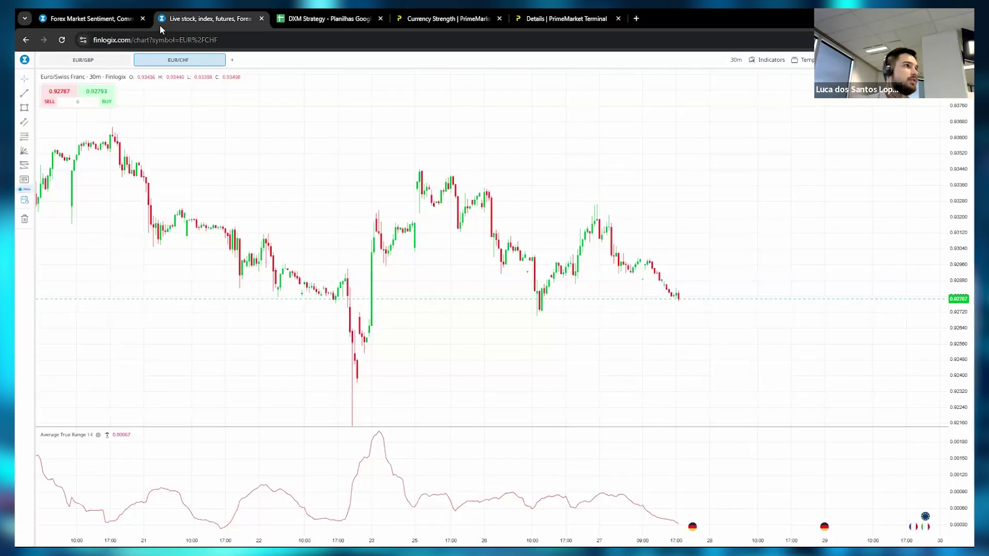
left_click(178, 59)
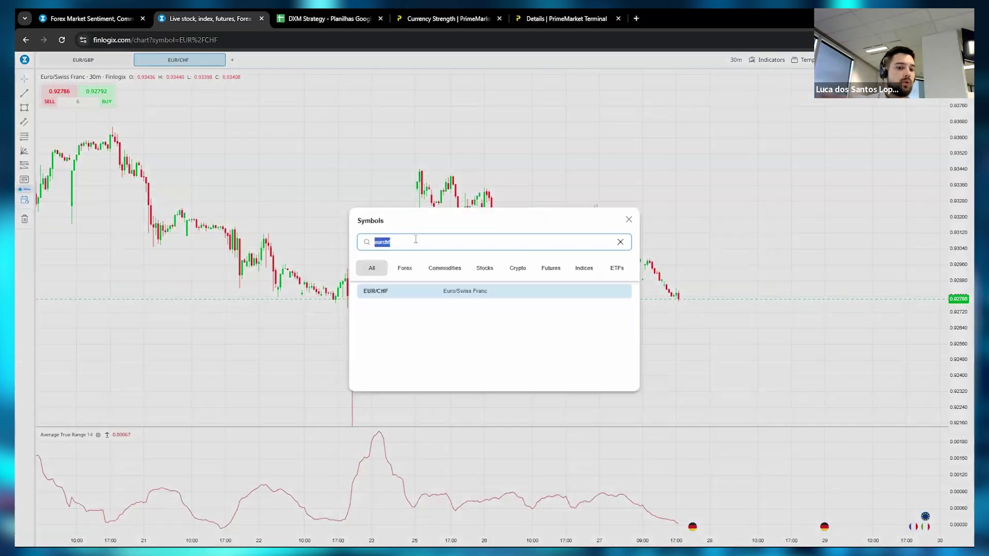
type("gbpaud")
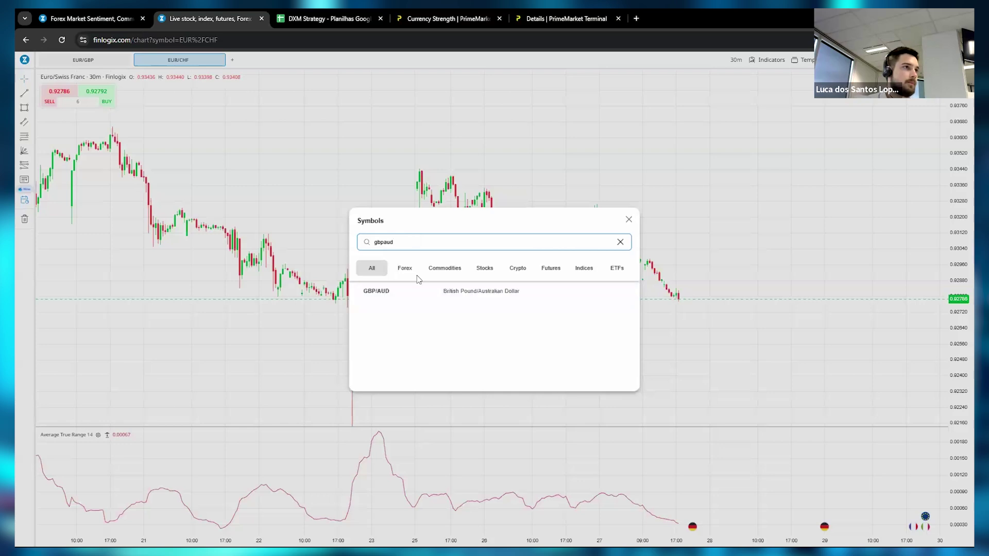
left_click(413, 291)
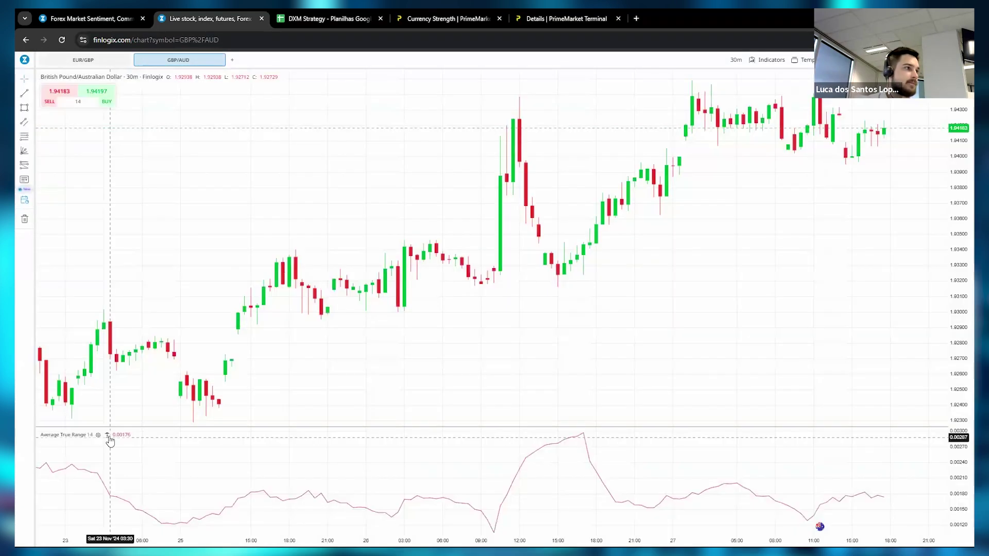
Remove the Average True Range indicator from the GBP/AUD chart and examine the 30-minute price action since 18 November
left_click(107, 436)
scroll(591, 293, "down", 5)
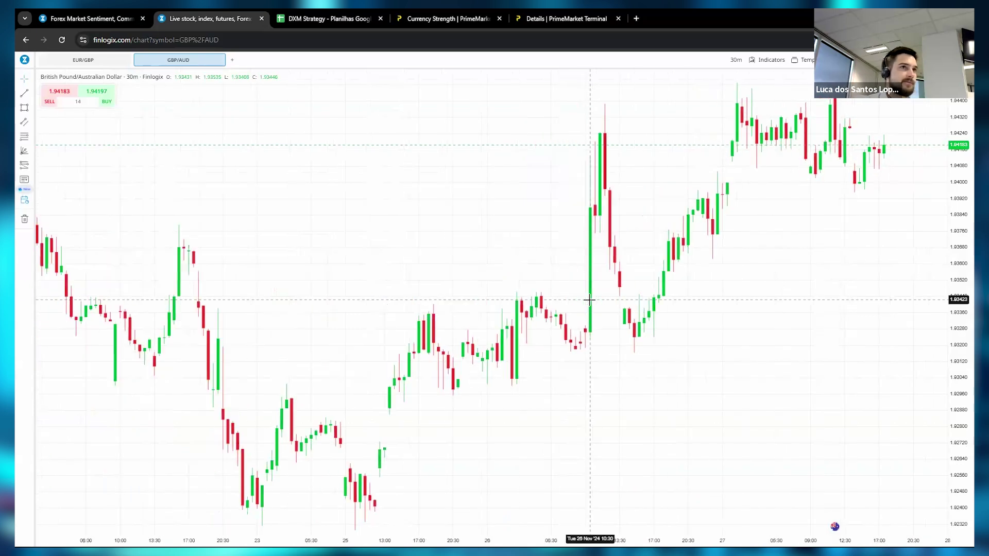
left_click_drag(960, 166, 781, 415)
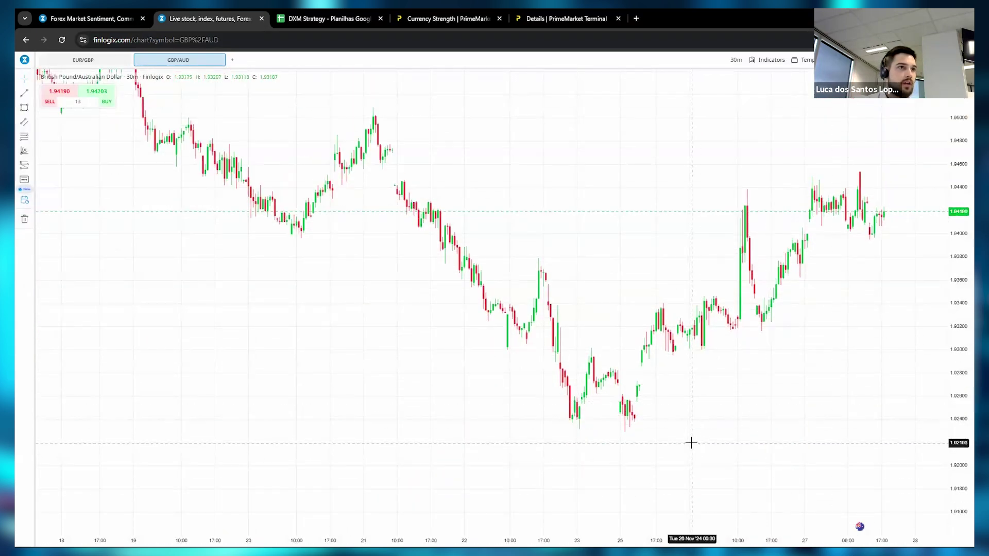
Mark the GBP/AUD consolidation around 15 November with a rectangle between about 1.9595 and 1.9645
scroll(813, 364, "down", 5)
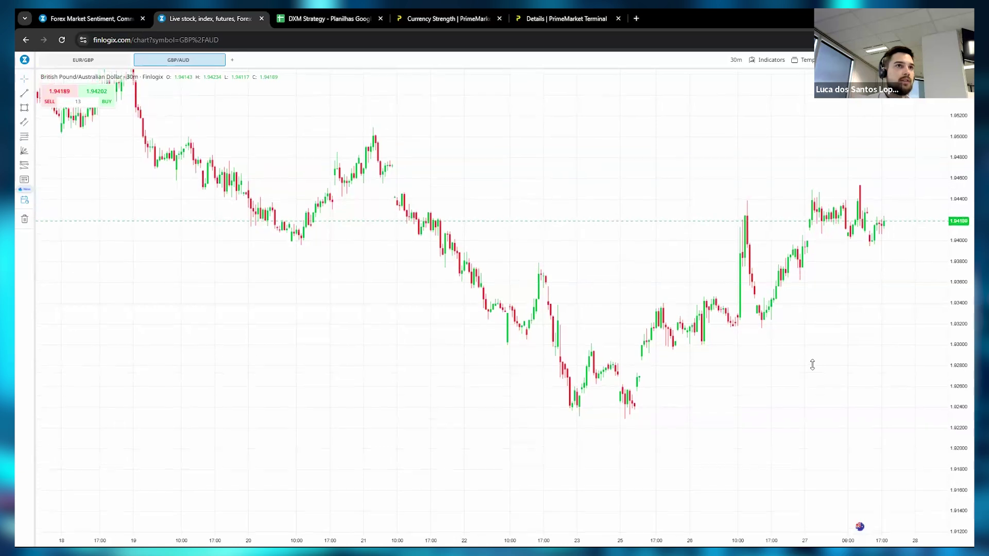
scroll(812, 364, "down", 3)
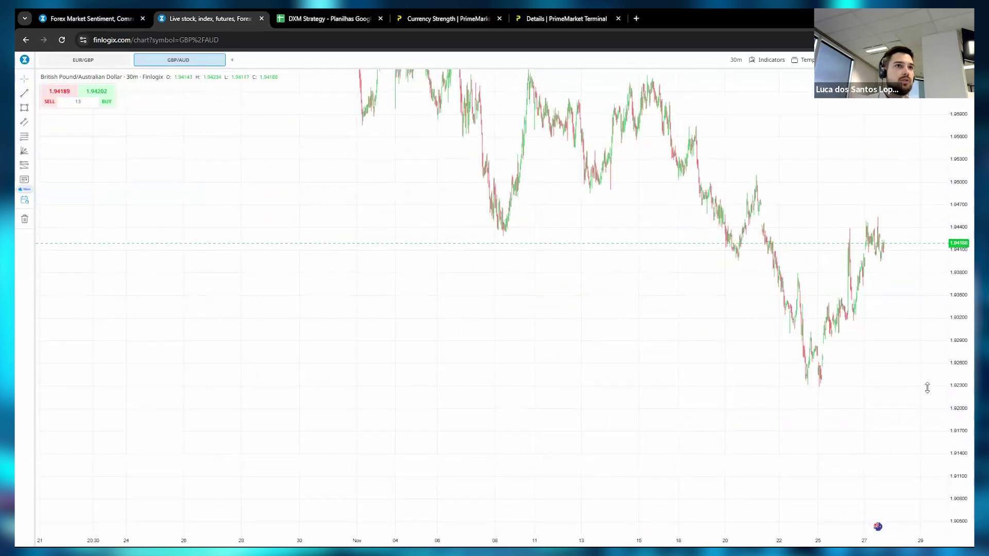
left_click_drag(741, 361, 608, 362)
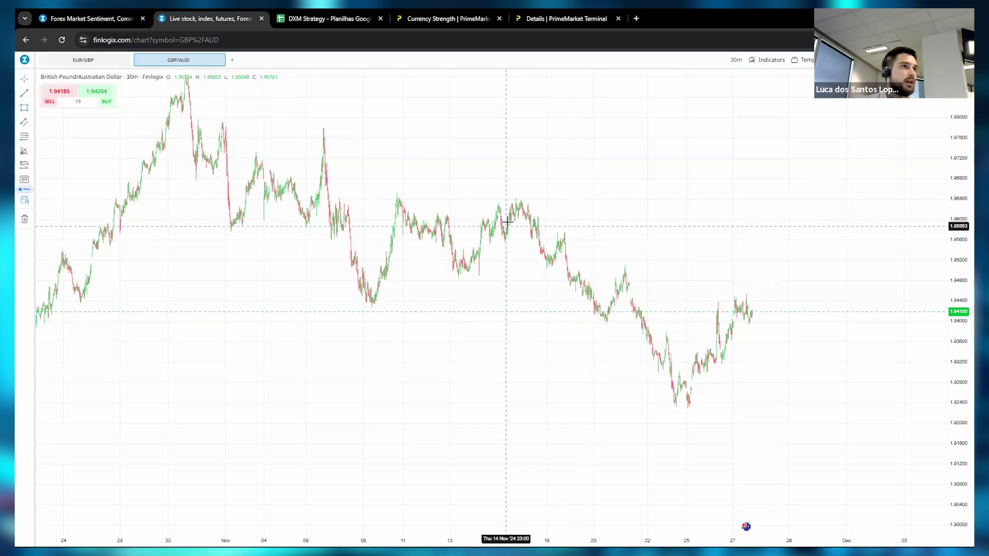
left_click_drag(508, 222, 534, 196)
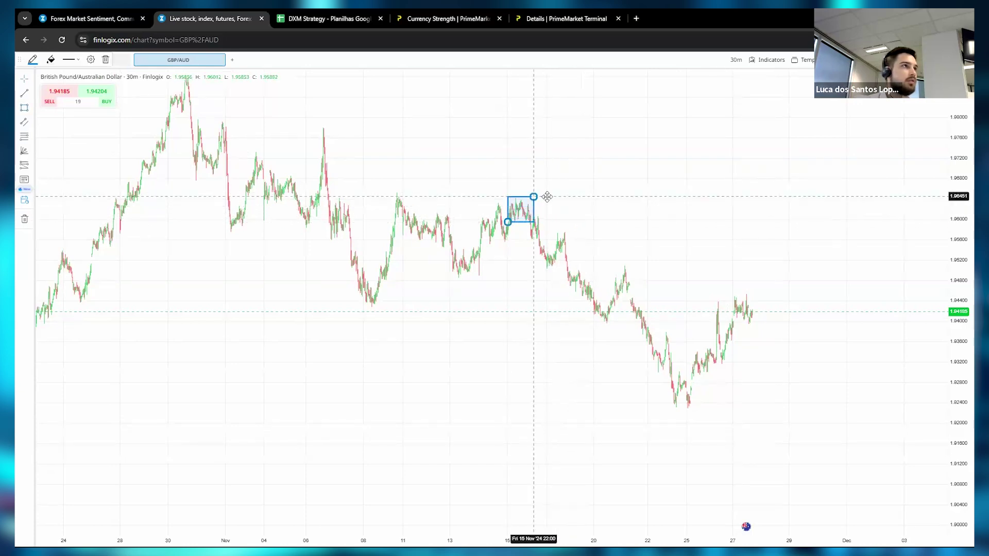
Check the Market Sentiment list and the DXM Strategy journal, and return to the GBP/AUD chart
left_click(65, 18)
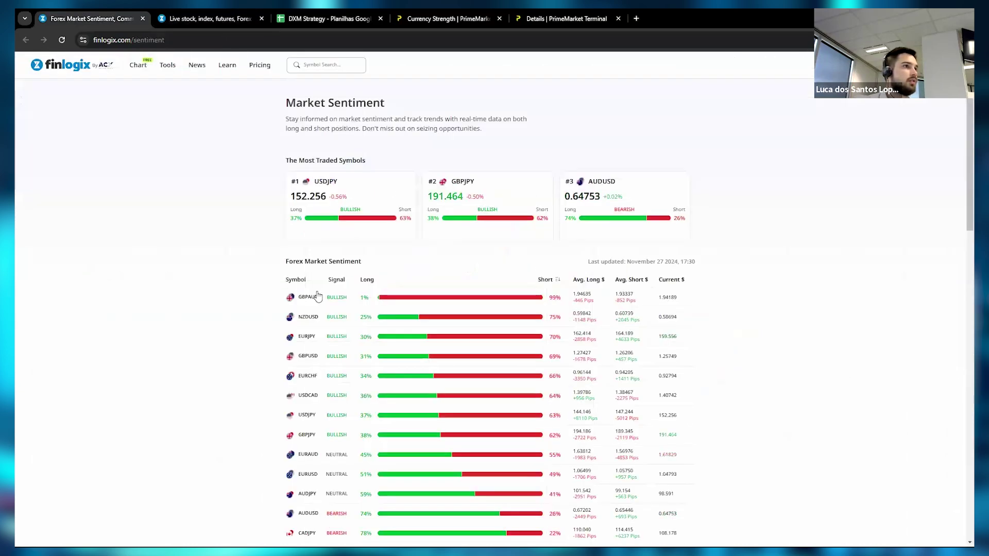
left_click(291, 19)
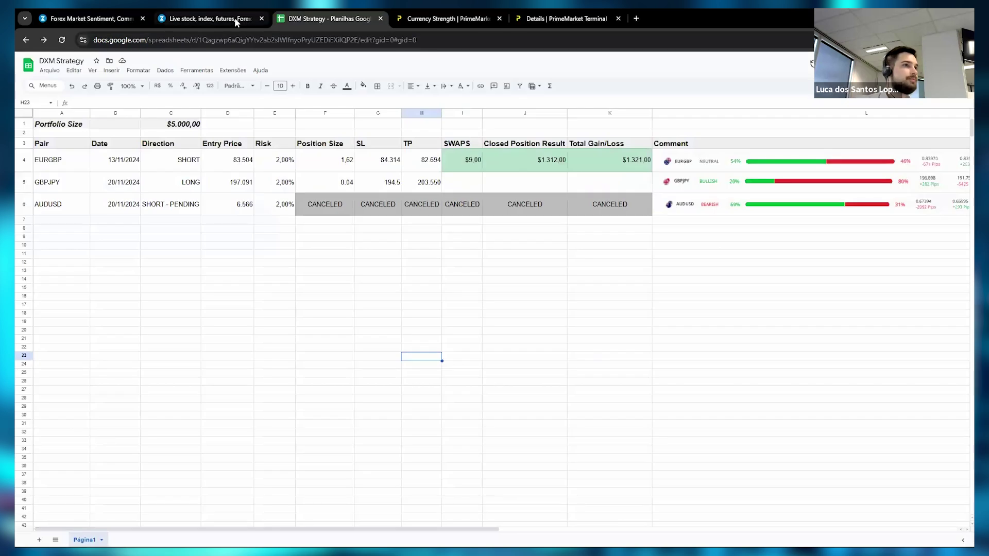
left_click(234, 17)
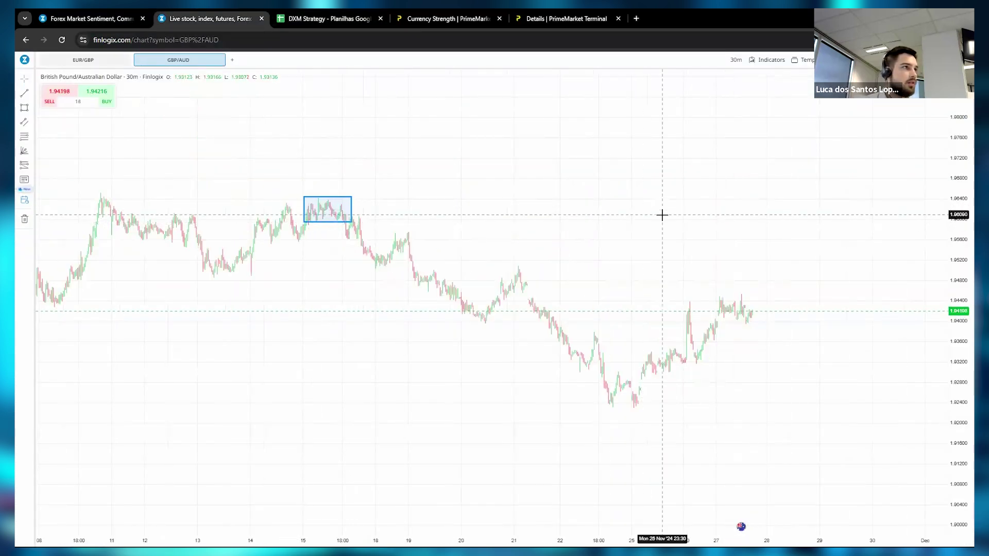
Try stretching the rectangle back to about 9 November and down to about 1.9490, and shrink it back onto the 15 November cluster
scroll(662, 215, "down", 3)
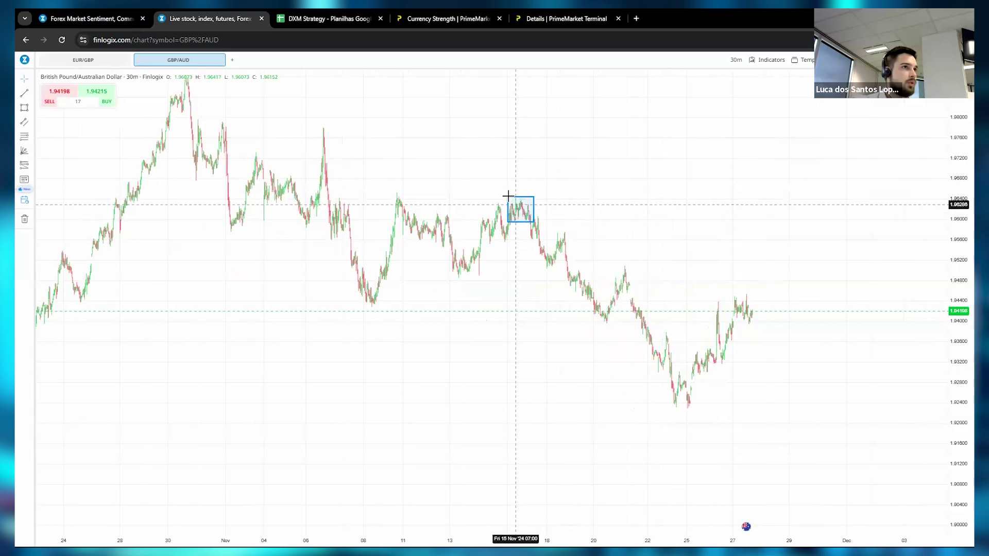
left_click(508, 220)
left_click_drag(507, 219, 396, 278)
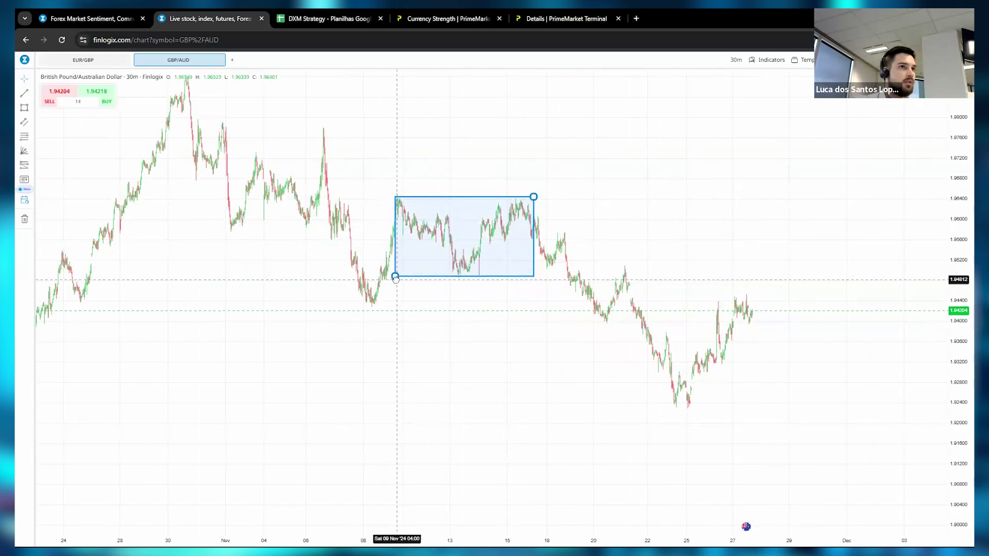
mouse_move(456, 248)
left_mouse_down()
mouse_move(437, 251)
mouse_move(511, 223)
left_mouse_up()
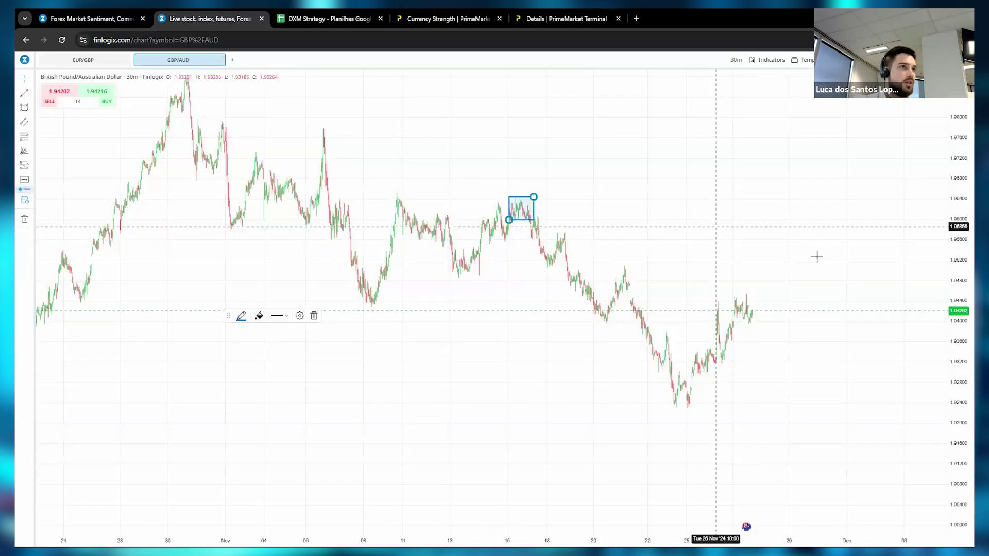
Draw a line with an arrowhead from the current price near 1.9420 up to about 1.9615, level with the marked rectangle
scroll(817, 256, "right", 5)
left_click(31, 94)
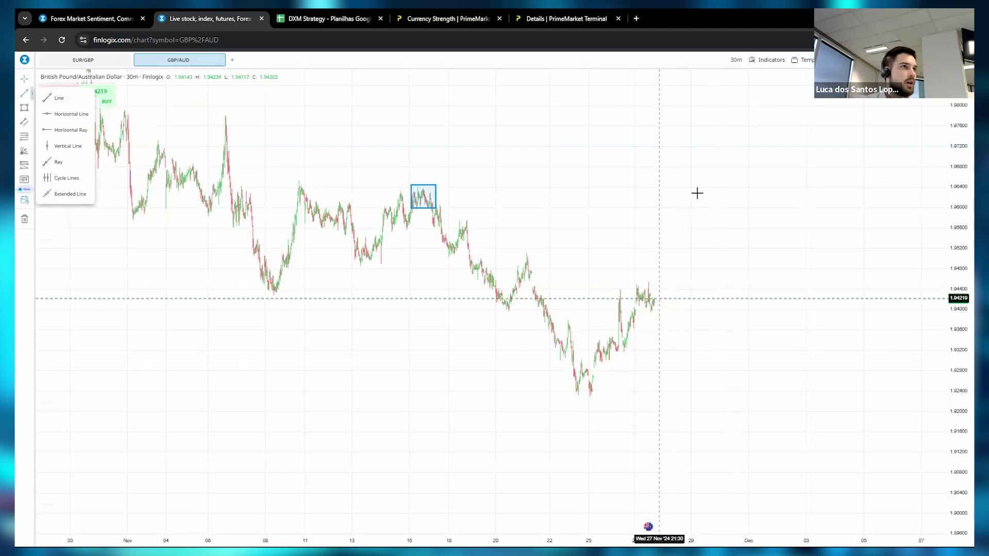
left_click_drag(660, 299, 693, 199)
left_click(311, 315)
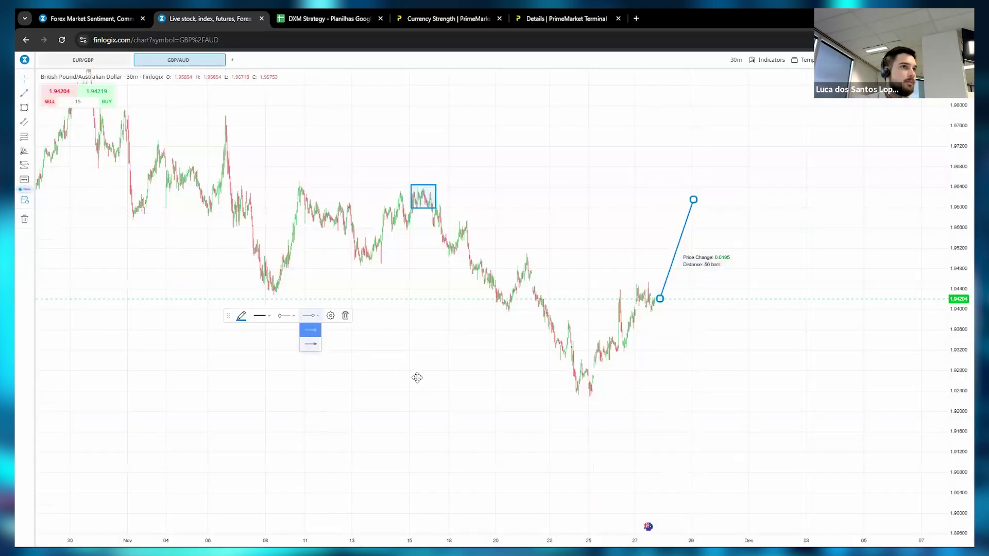
left_click(417, 378)
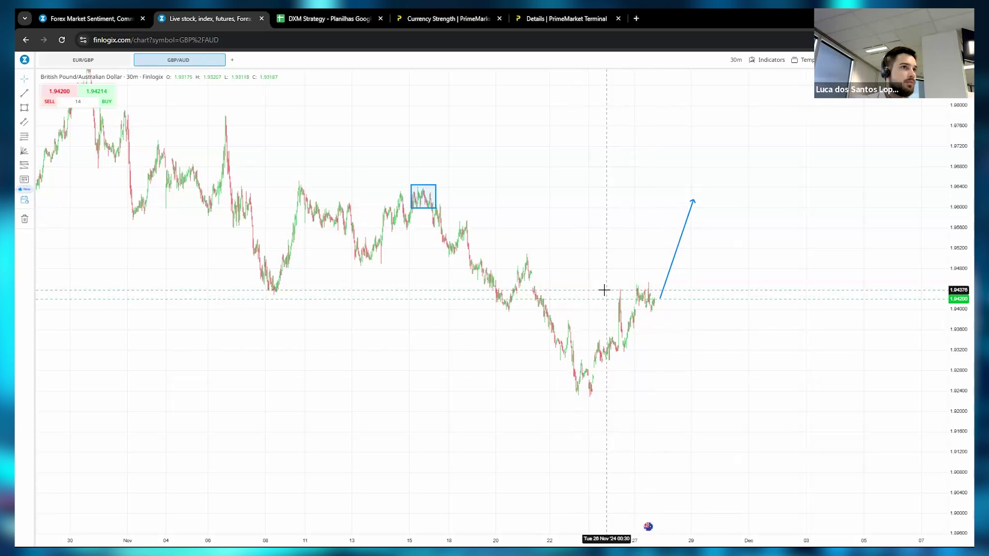
Add a Fibonacci retracement from the 26 November swing low at 1.93171 to the 27 November high at 1.94540
scroll(604, 289, "up", 5)
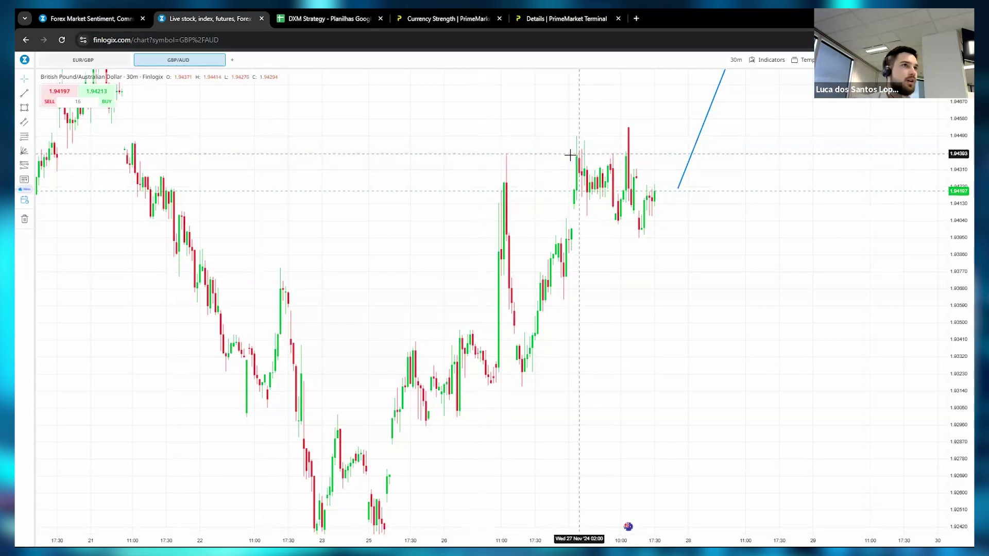
scroll(504, 155, "right", 2)
scroll(503, 155, "right", 1)
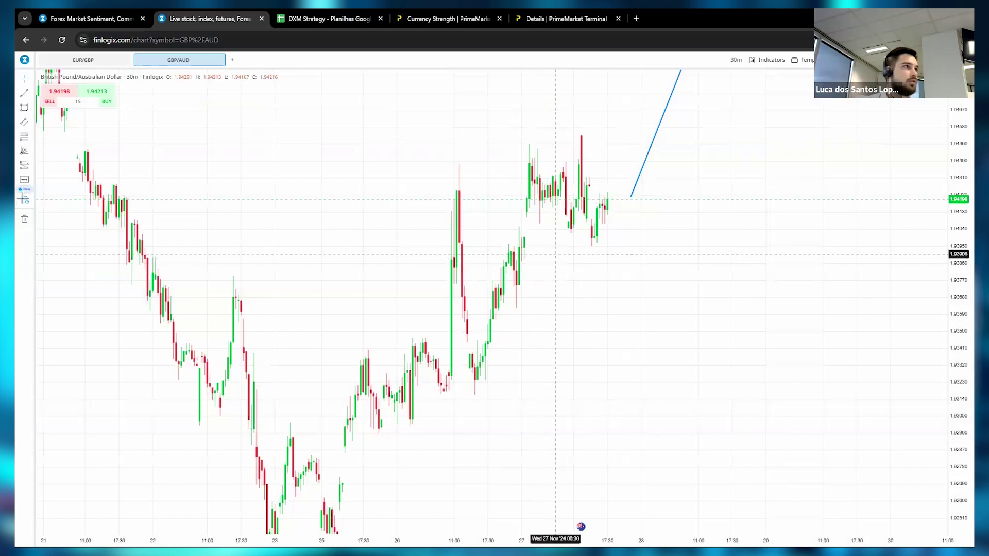
scroll(521, 222, "down", 1)
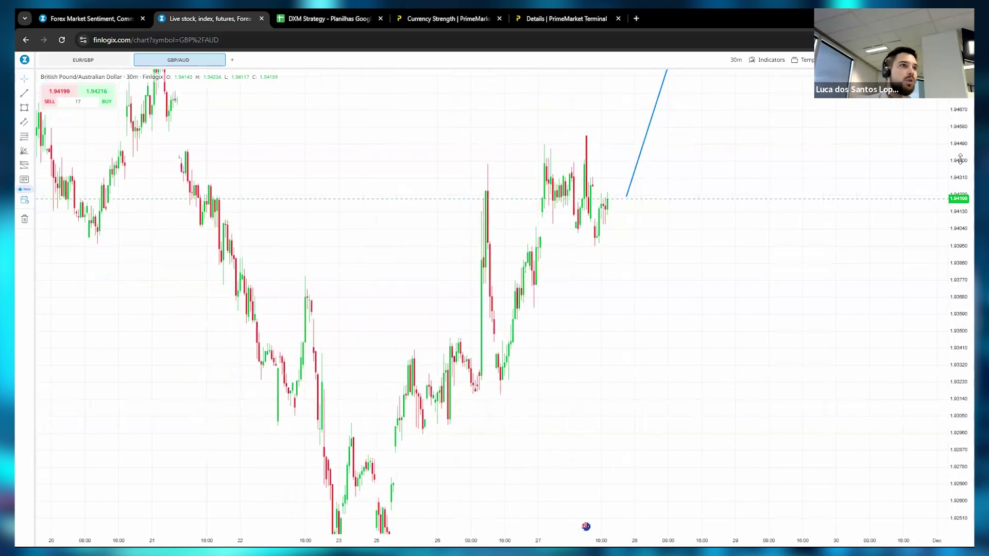
left_click_drag(960, 158, 925, 360)
left_click(21, 139)
left_click_drag(505, 366, 507, 335)
left_click_drag(694, 235, 683, 218)
left_click(515, 190)
Place a horizontal ray at the 50% Fibonacci level, about 1.9385, starting on 27 November
left_click(28, 98)
left_click(68, 133)
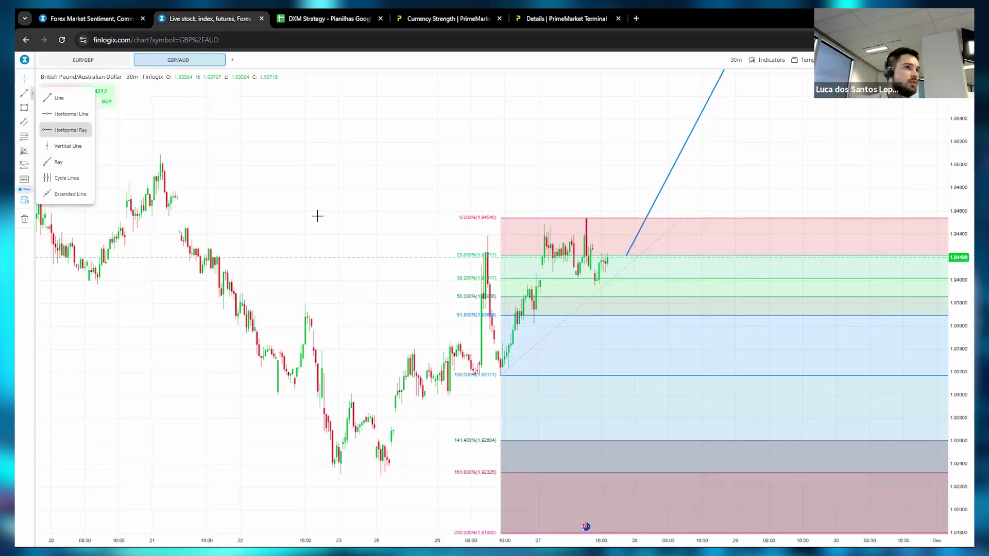
left_click(571, 297)
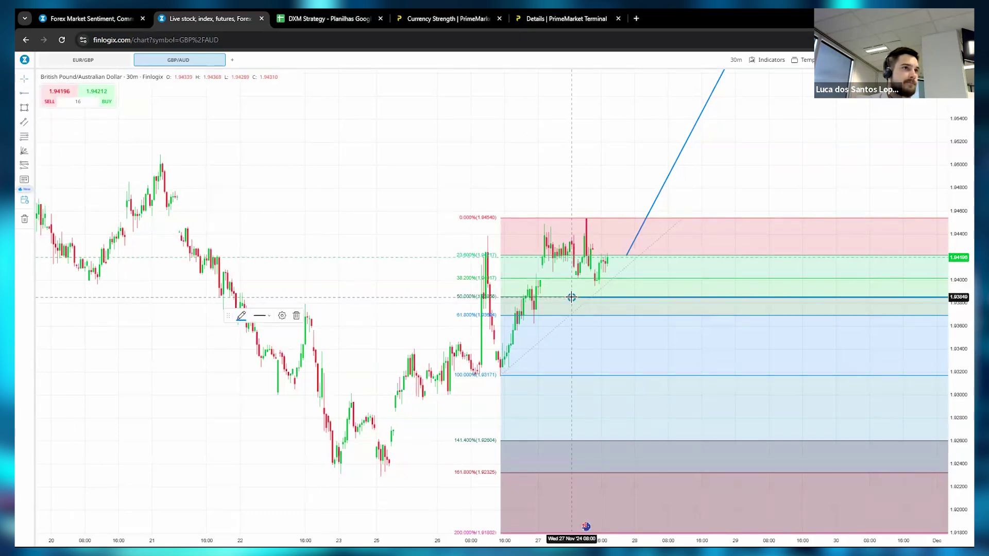
Delete the Fibonacci retracement and the rising arrow from the GBP/AUD chart
left_click(550, 329)
left_click(254, 315)
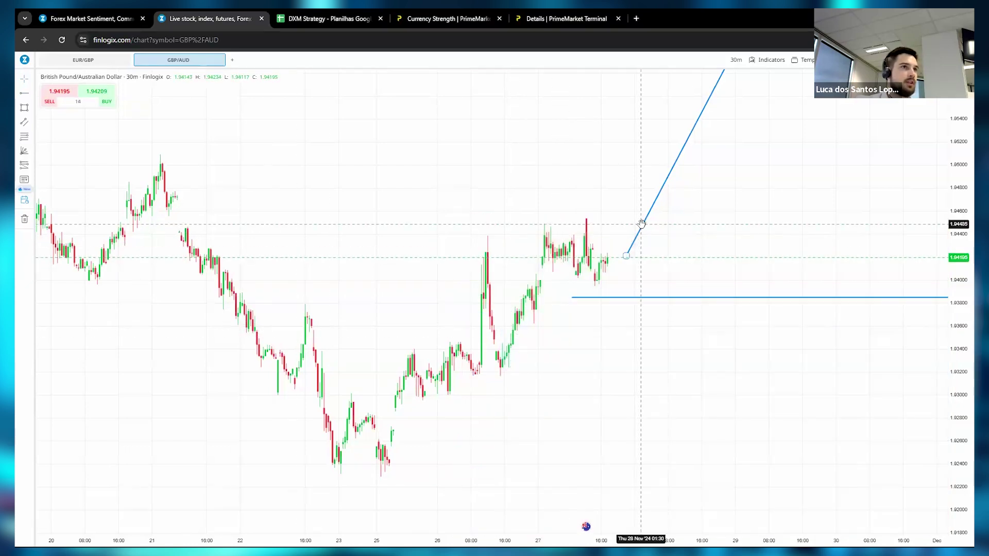
left_click(641, 222)
key("Delete")
Switch the GBP/AUD chart to the 1H timeframe and show price action back to mid-November
scroll(722, 242, "down", 2)
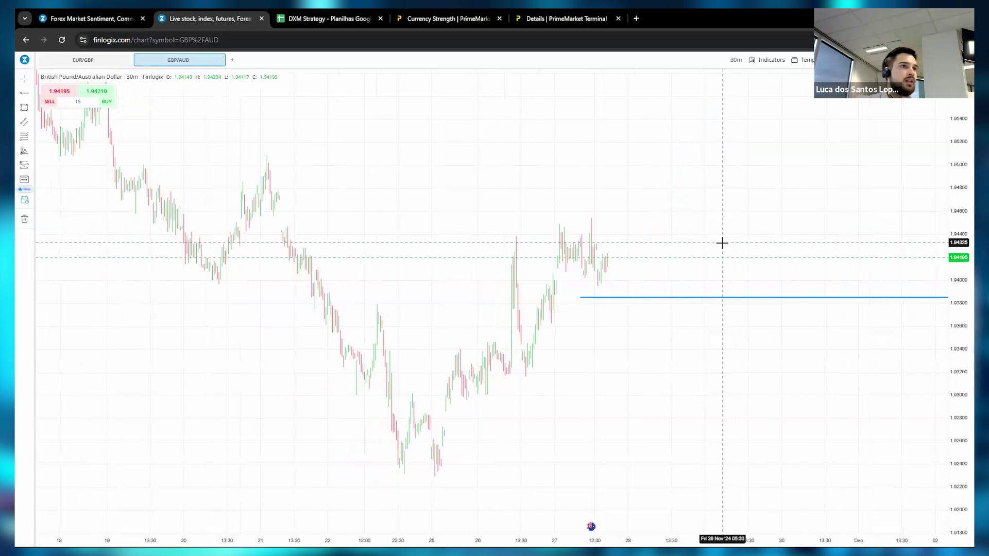
scroll(806, 122, "down", 2)
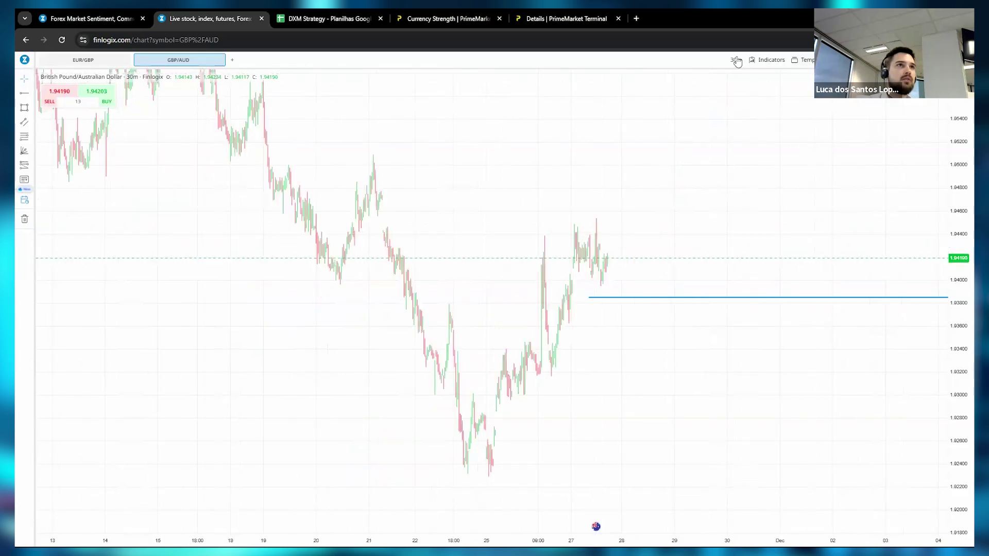
left_click(735, 60)
left_click(720, 109)
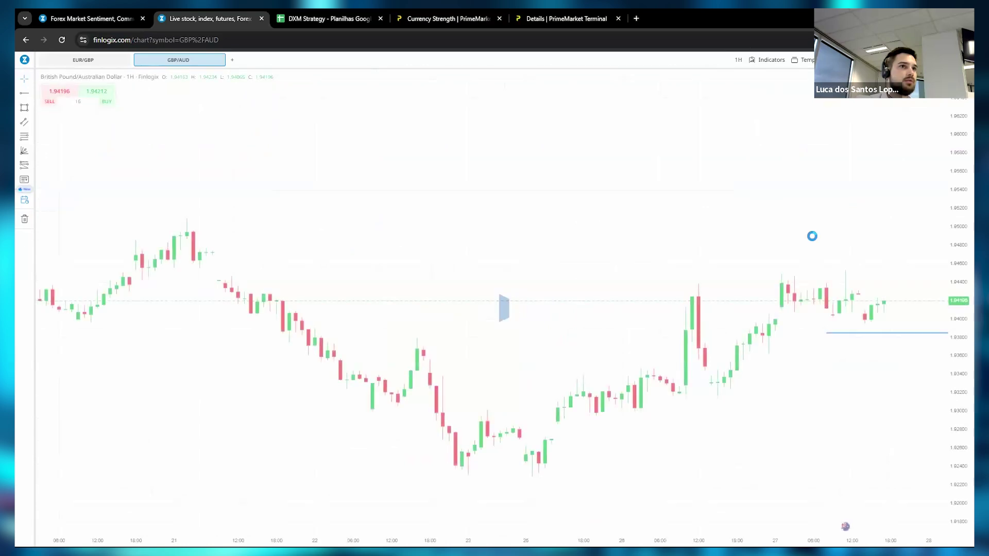
scroll(826, 227, "down", 5)
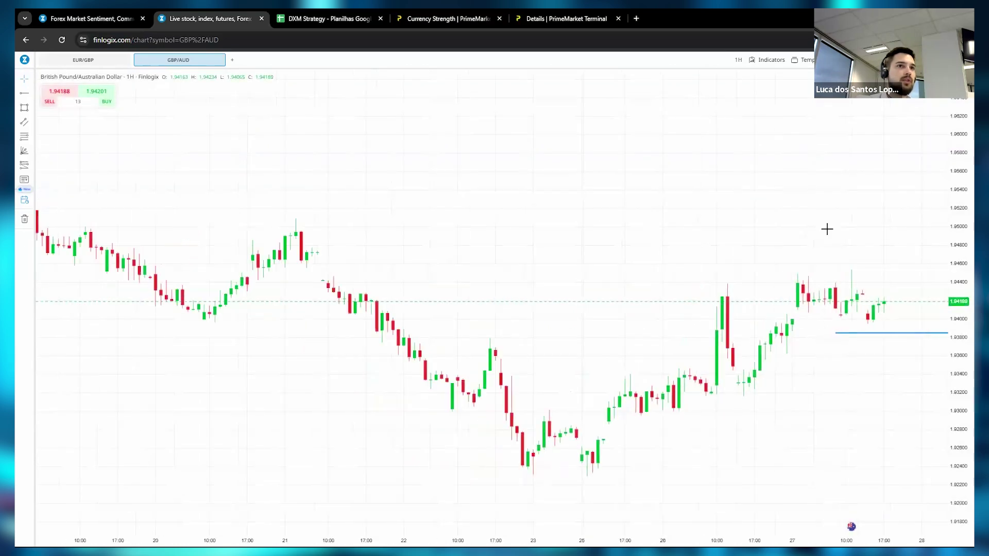
scroll(760, 225, "up", 5)
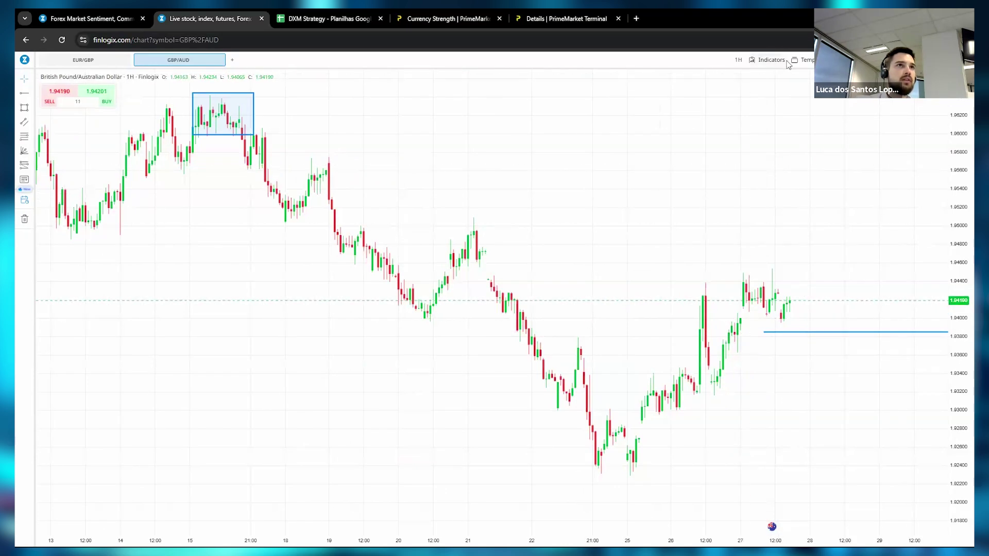
Add the Average True Range indicator to the GBP/AUD chart
left_click(771, 60)
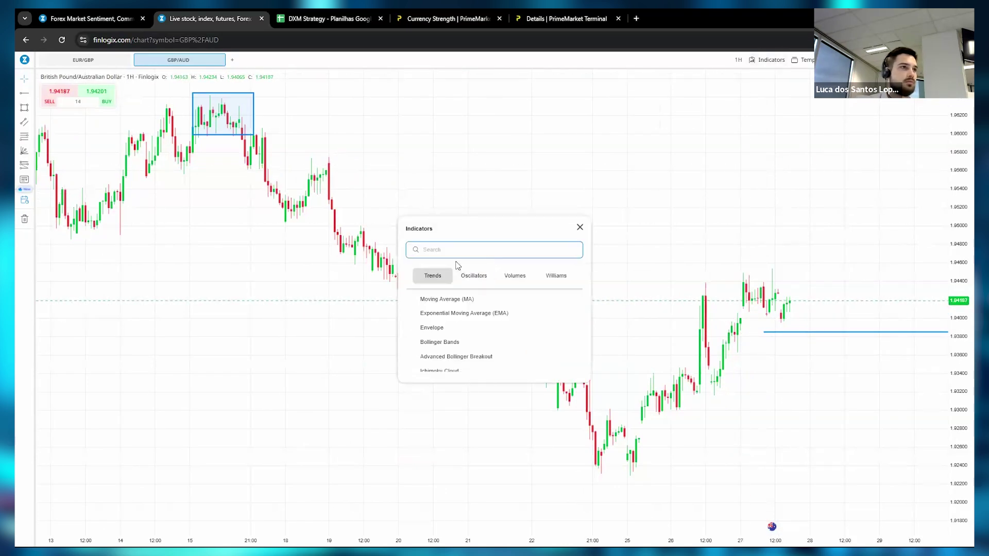
type("a")
scroll(473, 319, "down", 3)
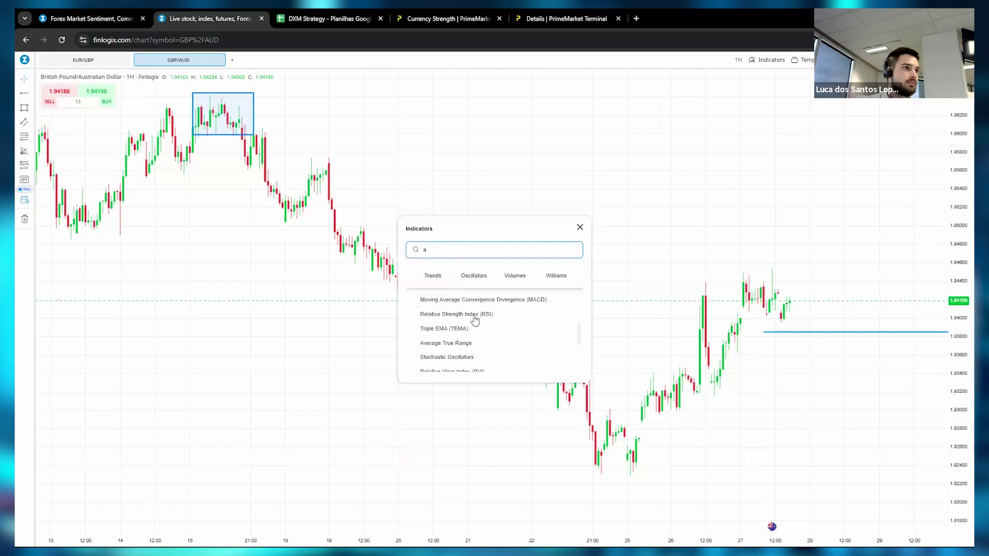
left_click(475, 346)
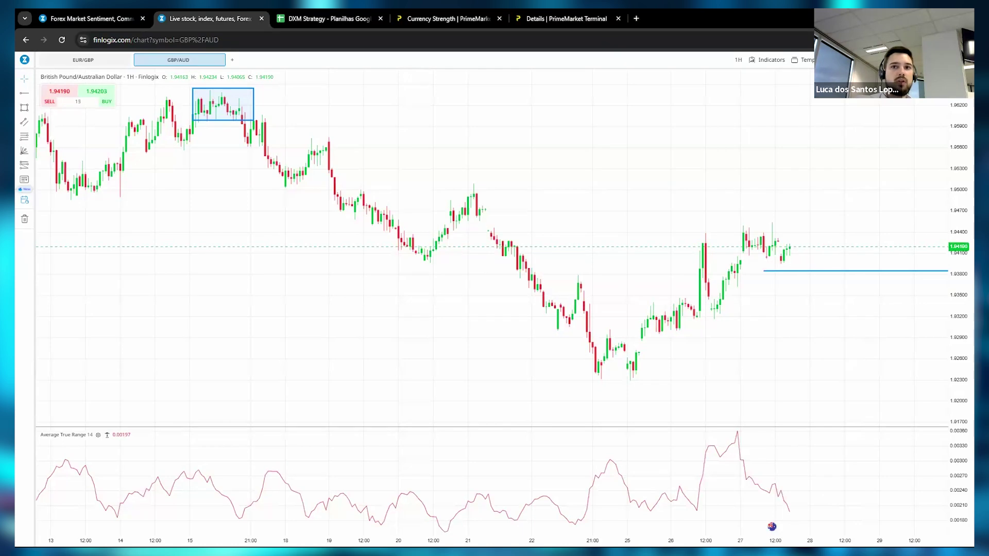
Calculate six times the ATR value in the Calculator as 197 × 6, and return to the chart
key("alt+Tab")
left_click(518, 261)
type("197*6")
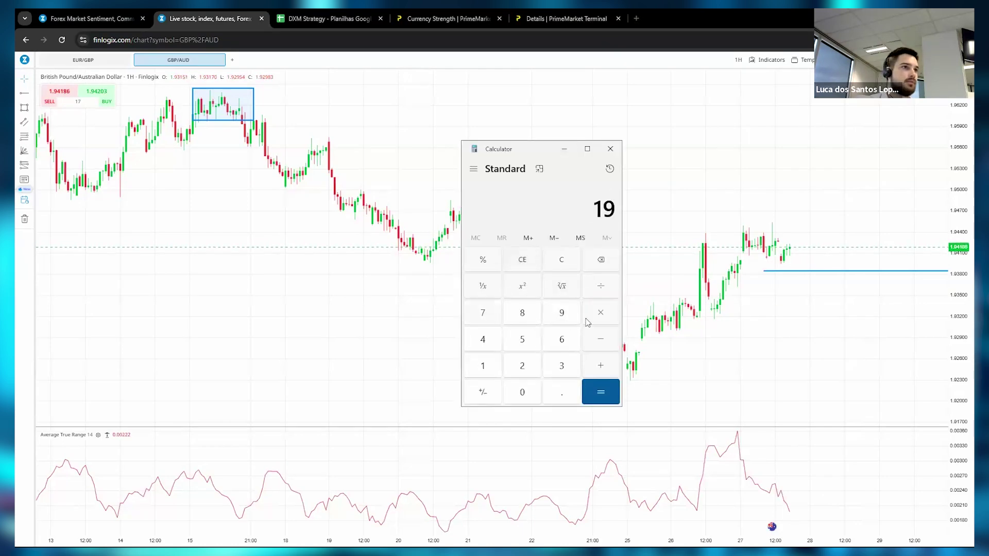
left_click(592, 393)
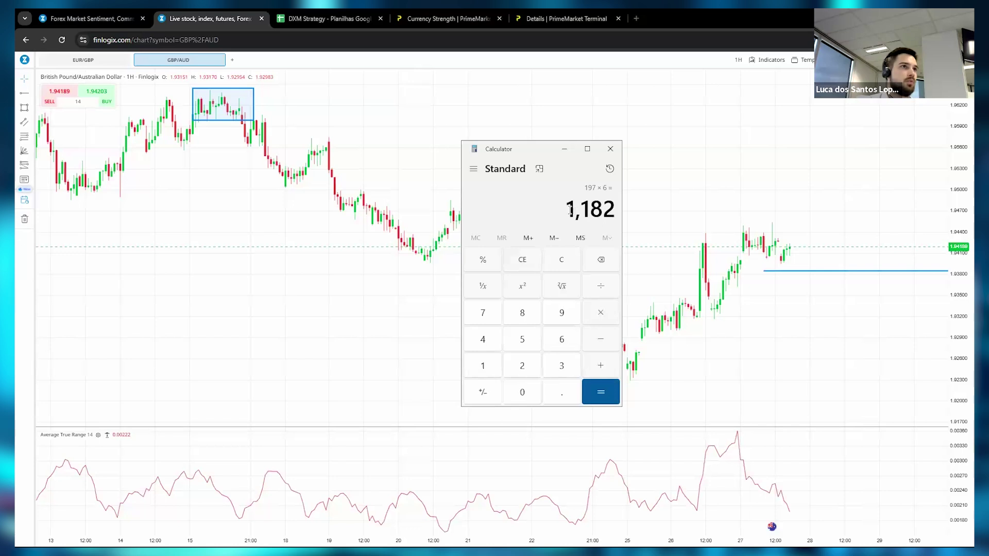
double_click(608, 208)
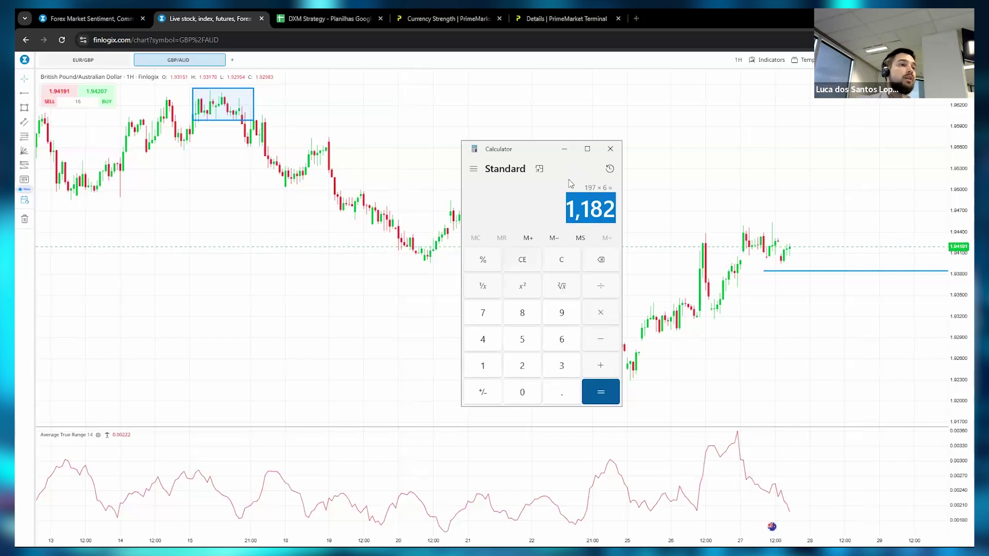
left_click(564, 148)
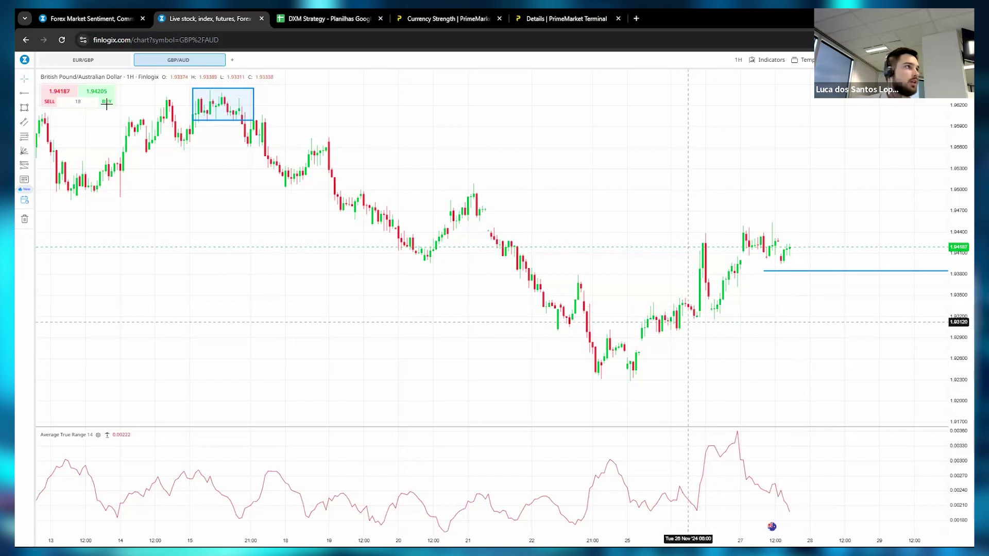
Place a second horizontal ray at about 1.9300, below the existing one, and colour it red
left_click(763, 331)
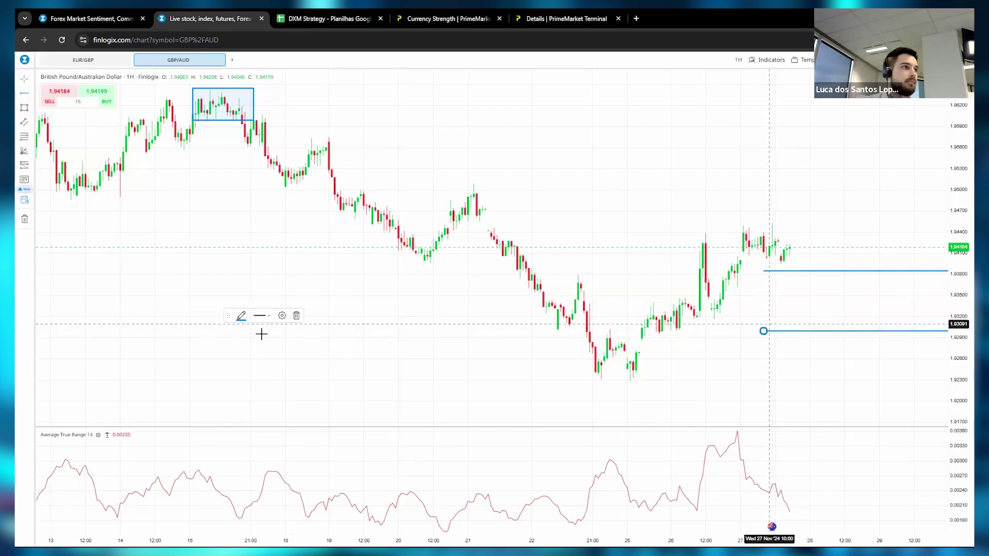
left_click(241, 316)
left_click(330, 484)
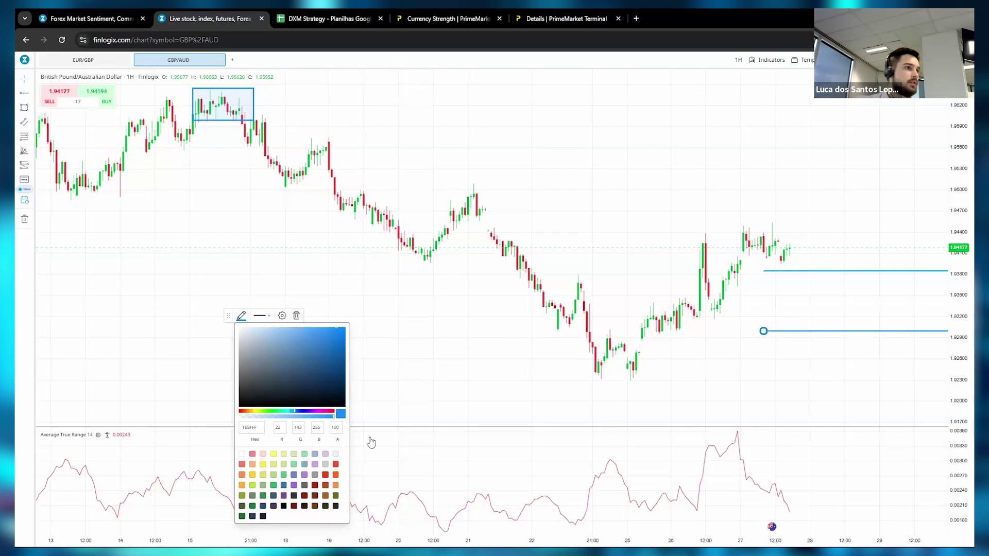
Calculate the take-profit distance in the Calculator as 1182 × 1.8, and return to the GBP/AUD chart
left_click_drag(570, 194, 427, 199)
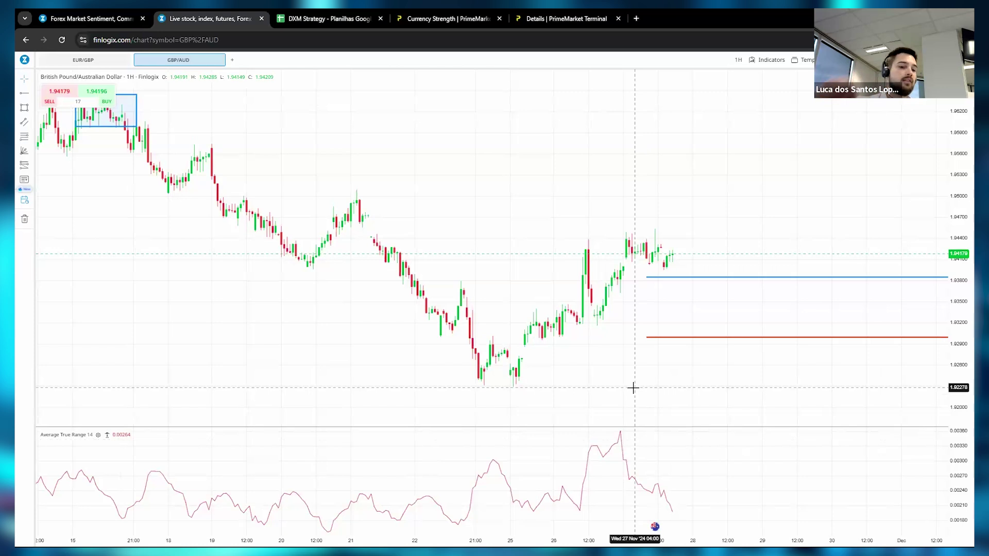
key("alt+Tab")
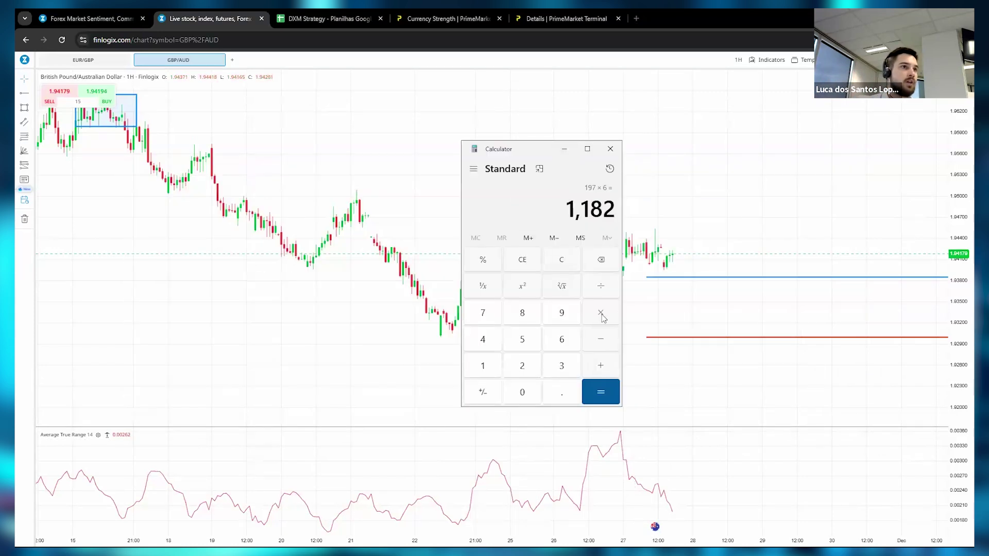
left_click(474, 375)
key("8")
left_click(600, 392)
left_click_drag(545, 210, 614, 215)
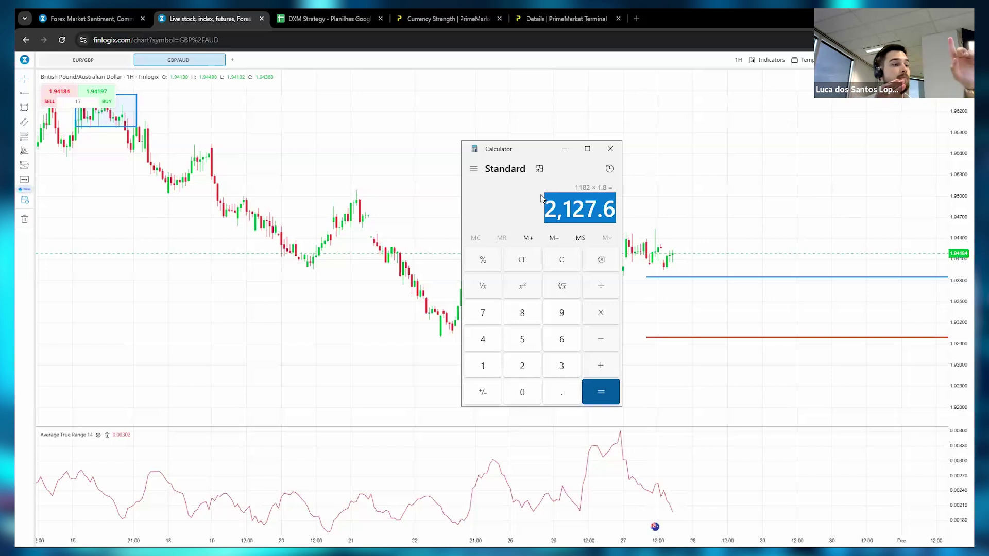
left_click(564, 150)
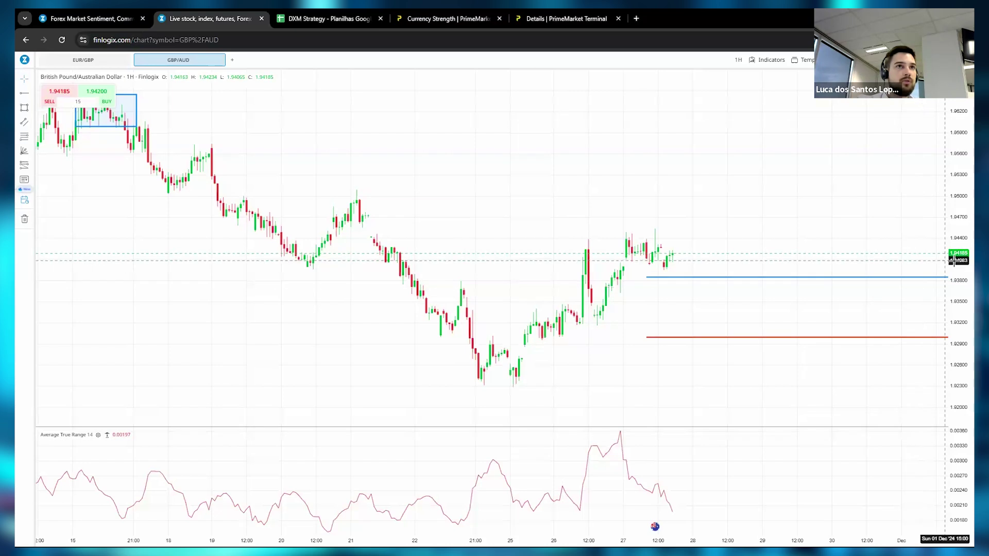
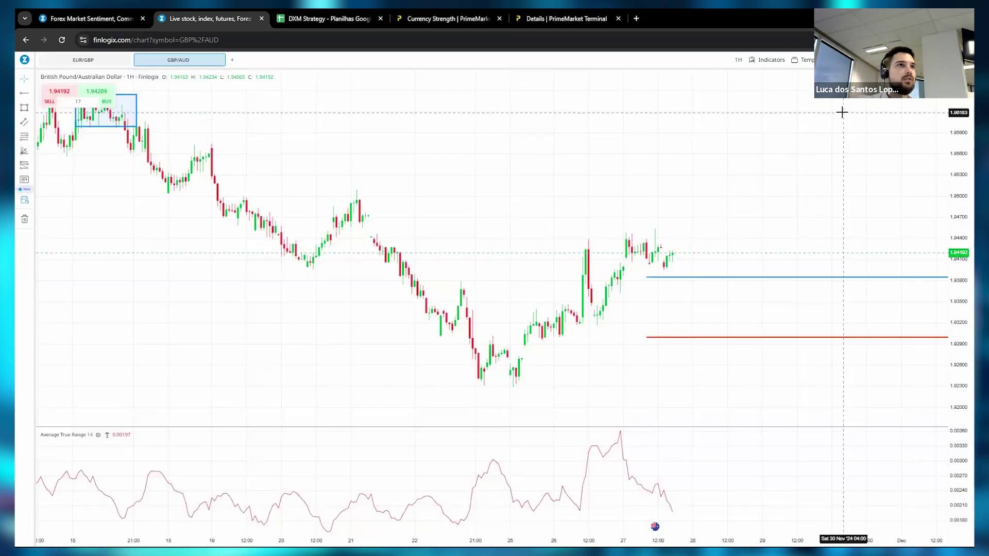
Place a horizontal ray at about 1.9622, starting from the mid-November rectangle on the GBP/AUD chart
left_click(75, 110)
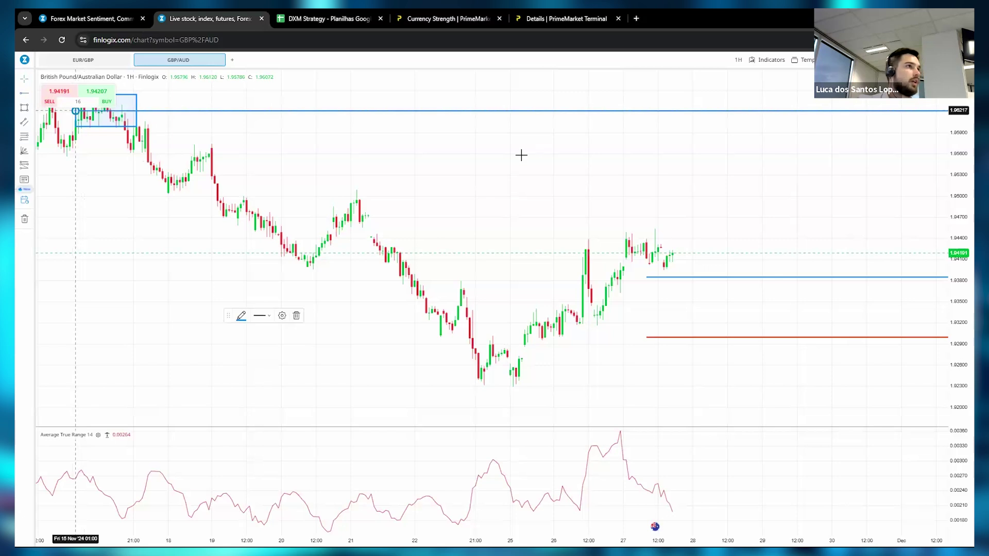
scroll(529, 204, "right", 3)
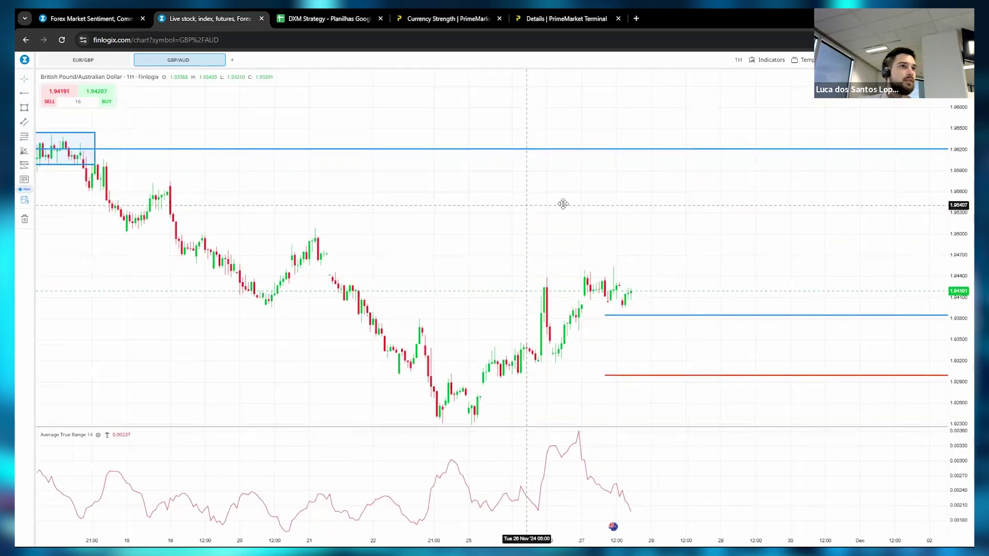
scroll(563, 204, "left", 2)
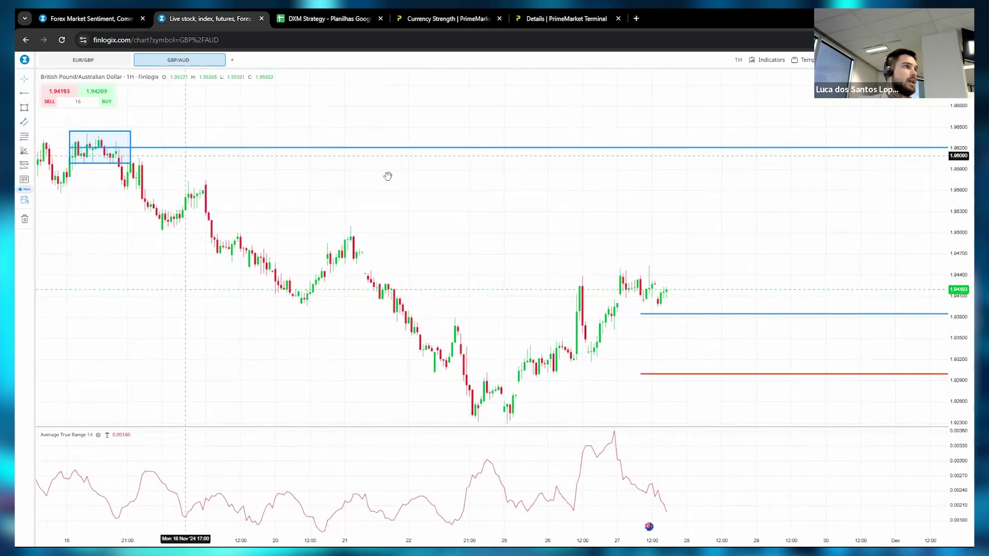
scroll(407, 230, "down", 5)
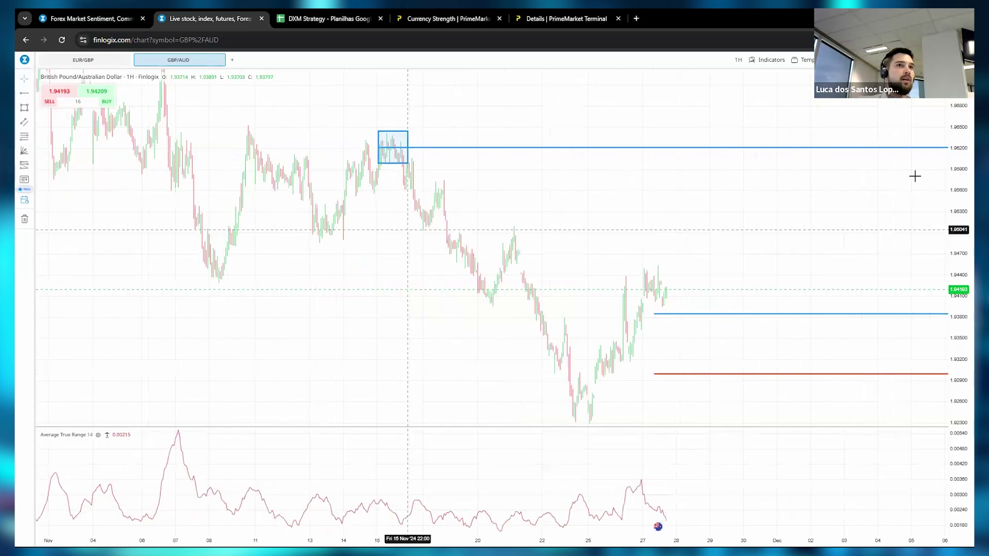
scroll(914, 174, "down", 3)
scroll(949, 303, "down", 2)
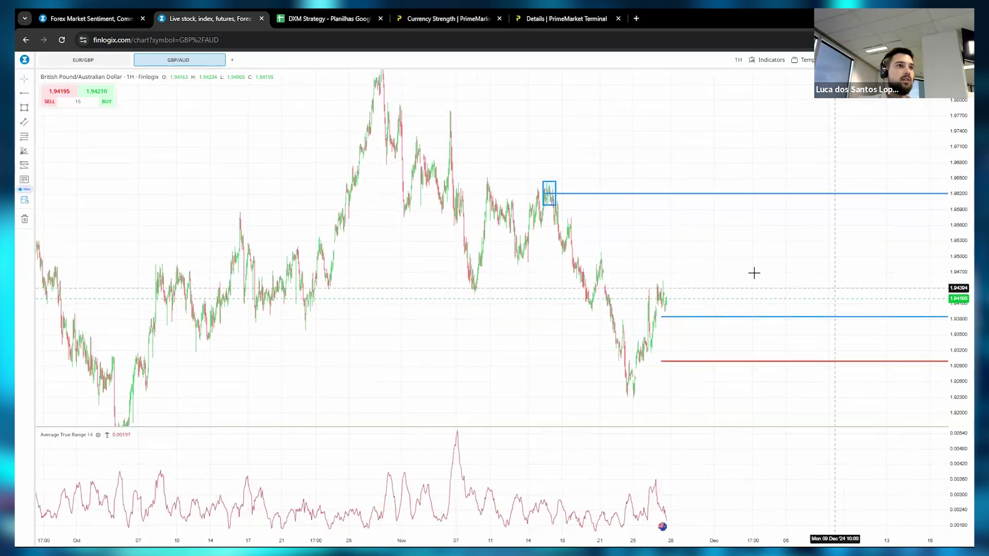
scroll(754, 273, "up", 4)
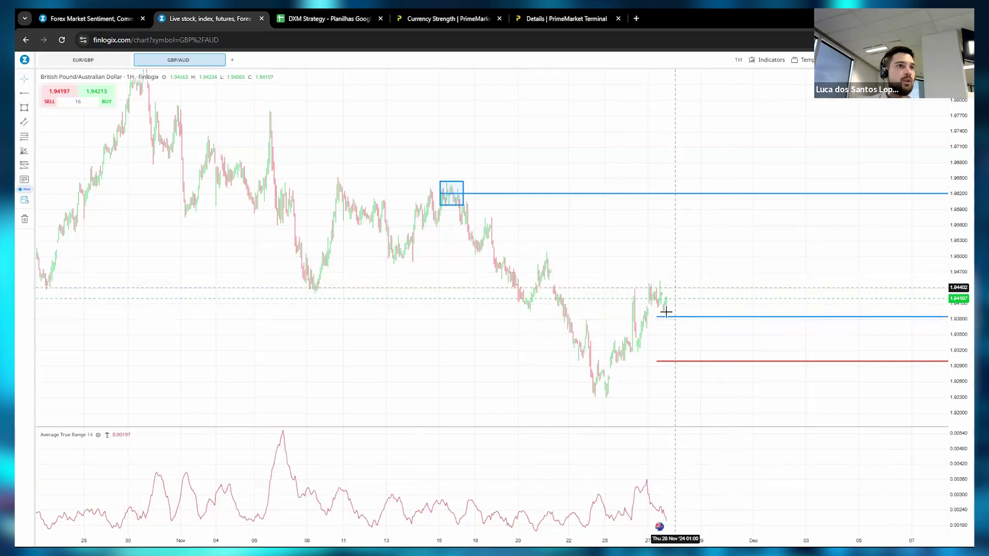
In the DXM Strategy spreadsheet, start a row below AUDUSD with pair GBPAUD, date 27/11/2024 and direction BUY LIMIT
left_click(305, 17)
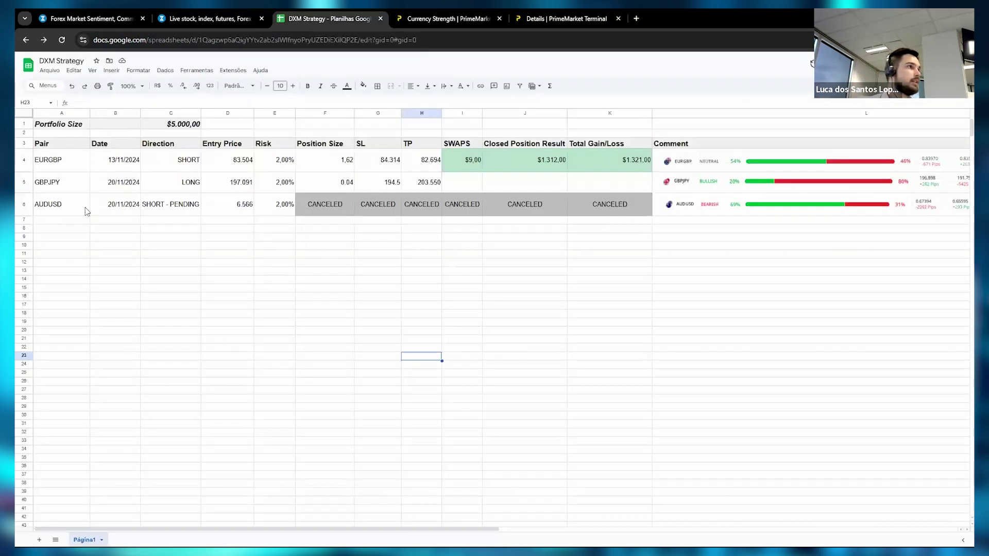
left_click(75, 221)
type("GB")
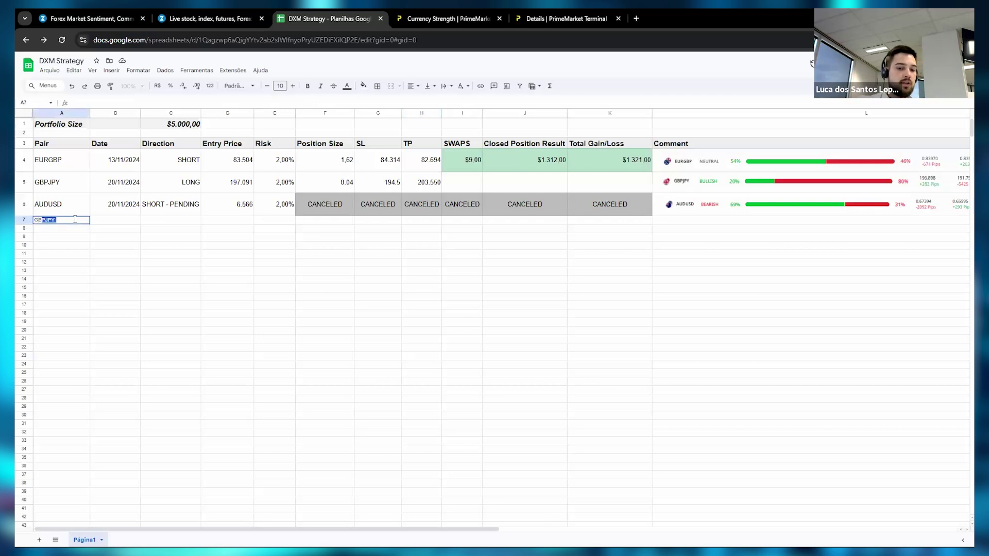
type("PAUD")
key("Tab")
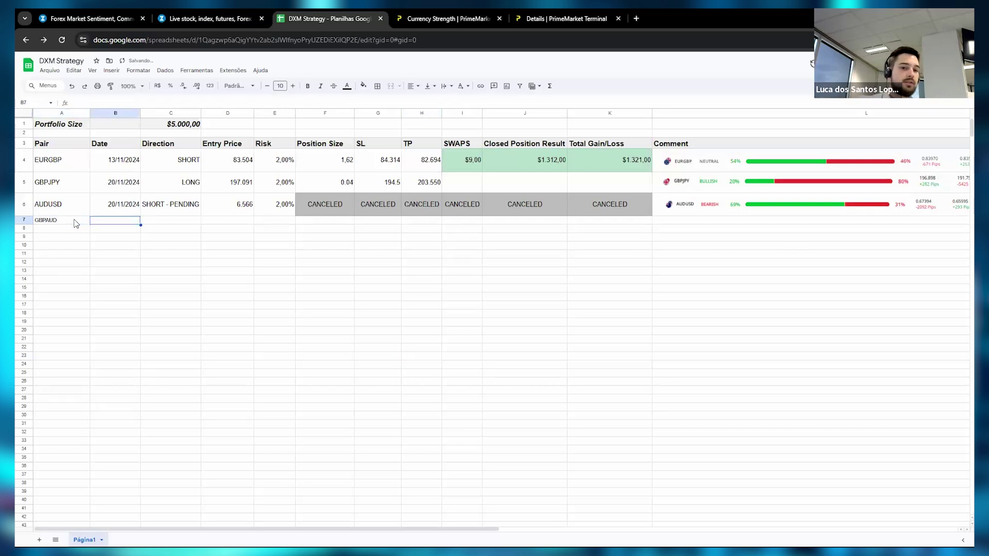
type("27")
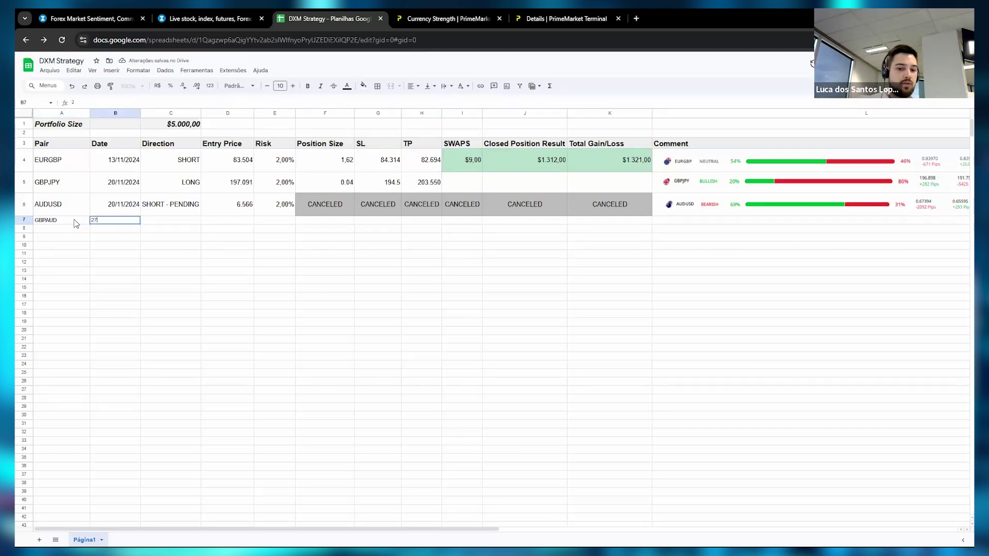
type("/11/2024")
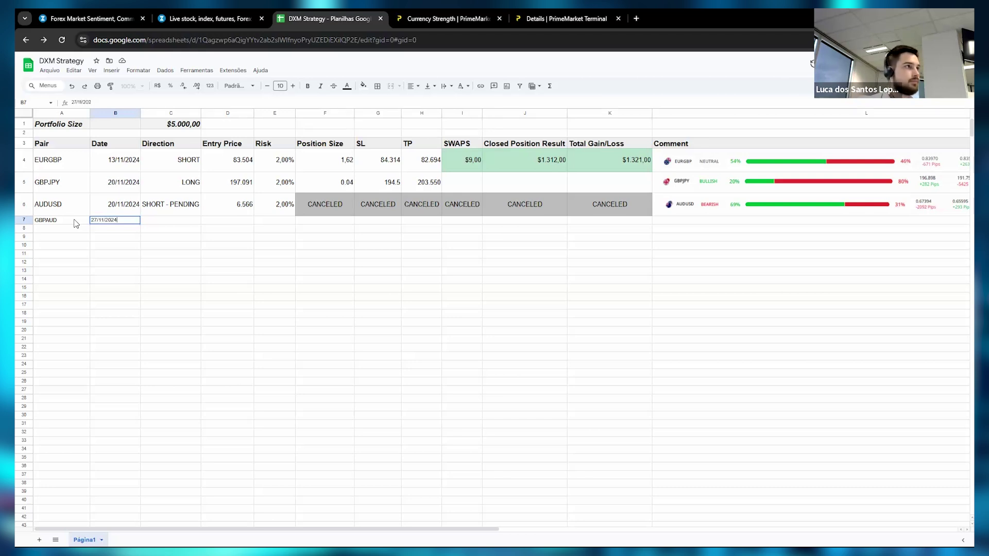
key("Caps_Lock")
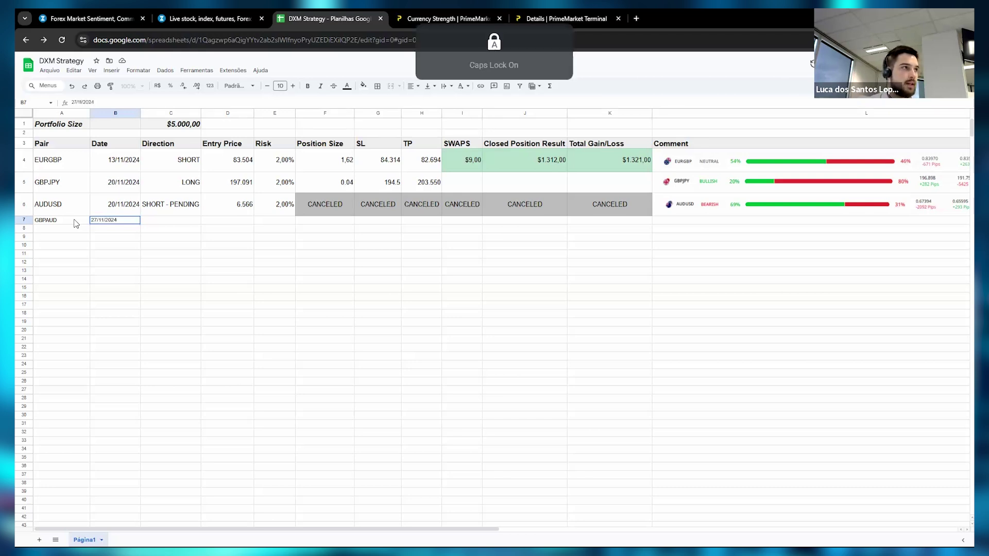
key("Tab")
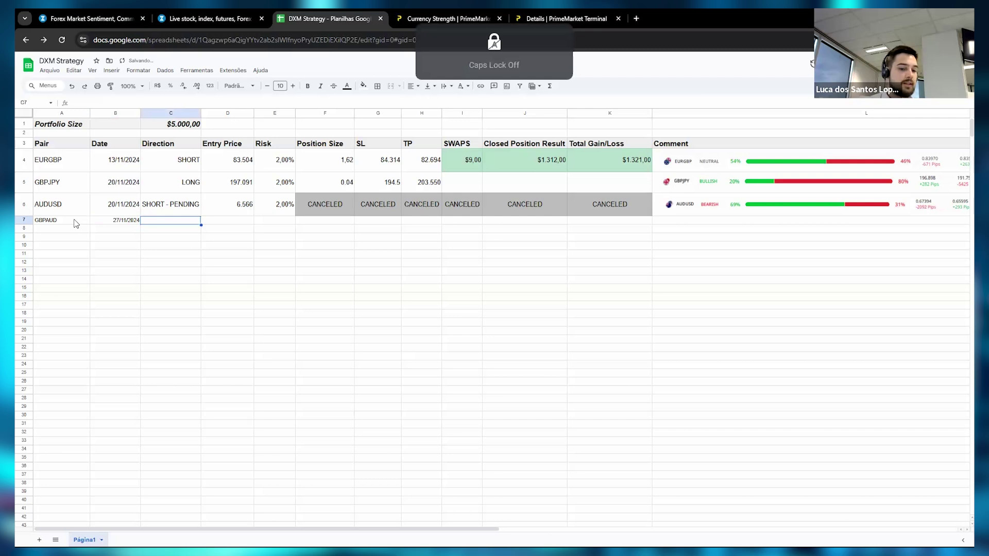
type("BUY LIMIT")
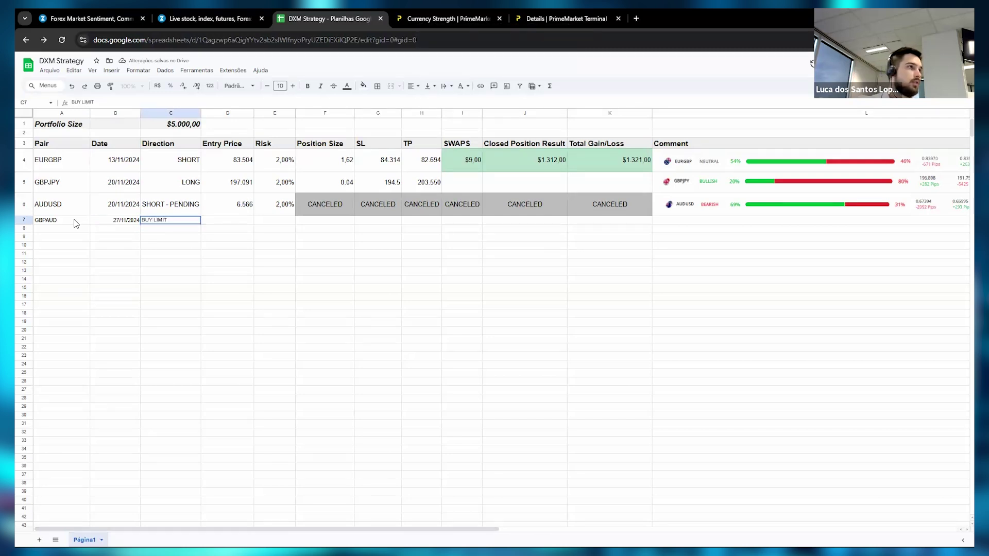
key("Tab")
Copy the price of the blue entry ray on the GBP/AUD chart into the GBPAUD row's Entry Price
left_click(90, 24)
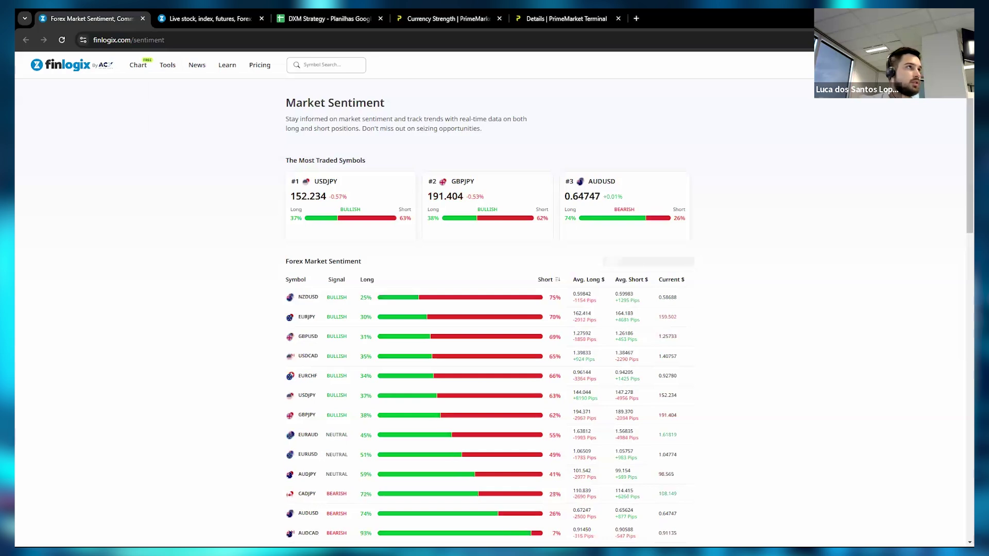
left_click(206, 18)
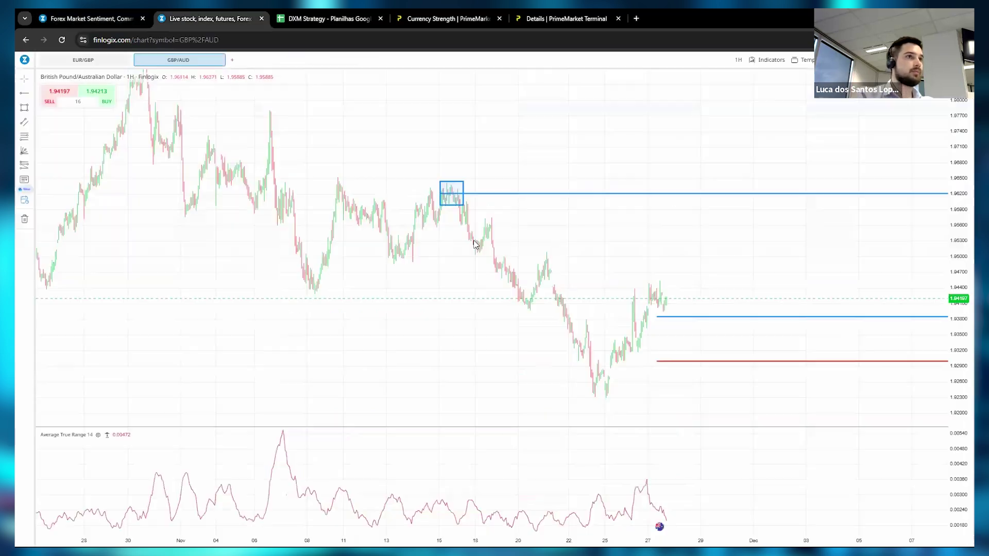
left_click(680, 316)
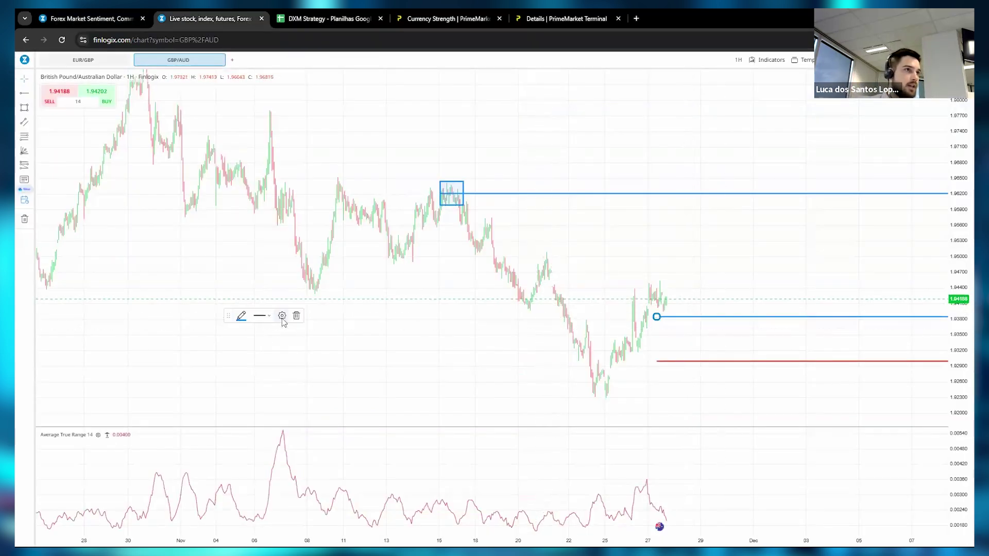
left_click(281, 315)
double_click(494, 308)
key("ctrl+c")
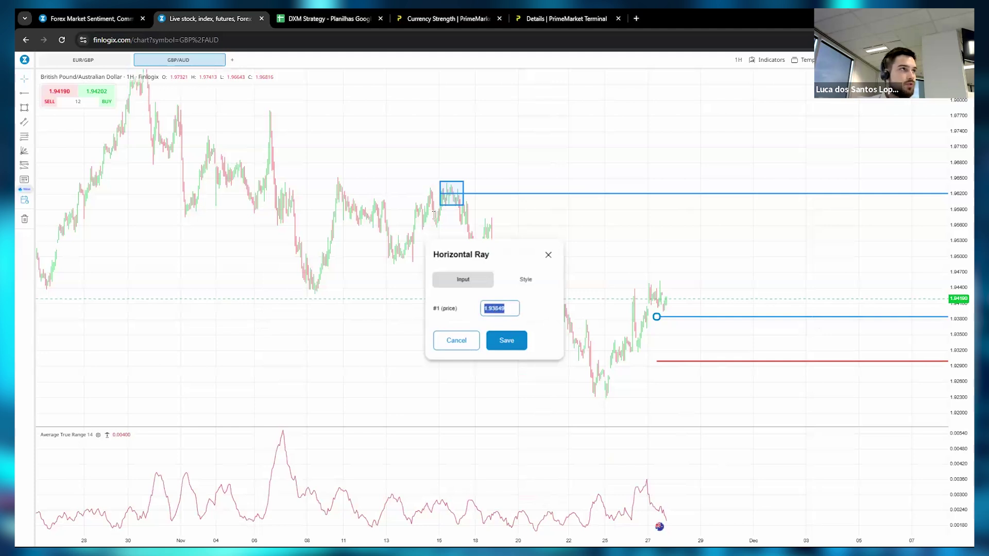
left_click(296, 21)
key("ctrl+v")
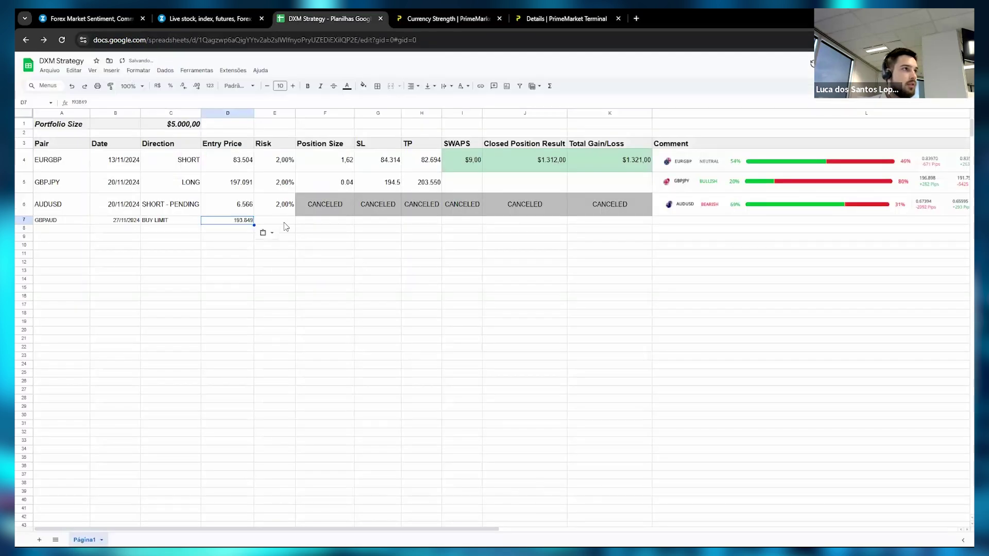
key("Tab")
Correct the GBPAUD entry price to 1,93849 and format it to show six decimal places
left_click(239, 223)
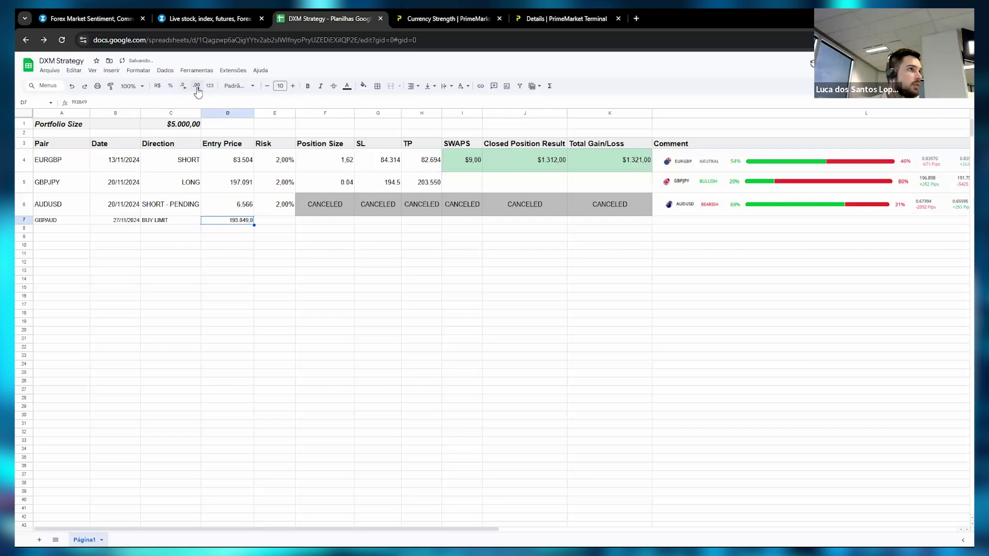
double_click(245, 222)
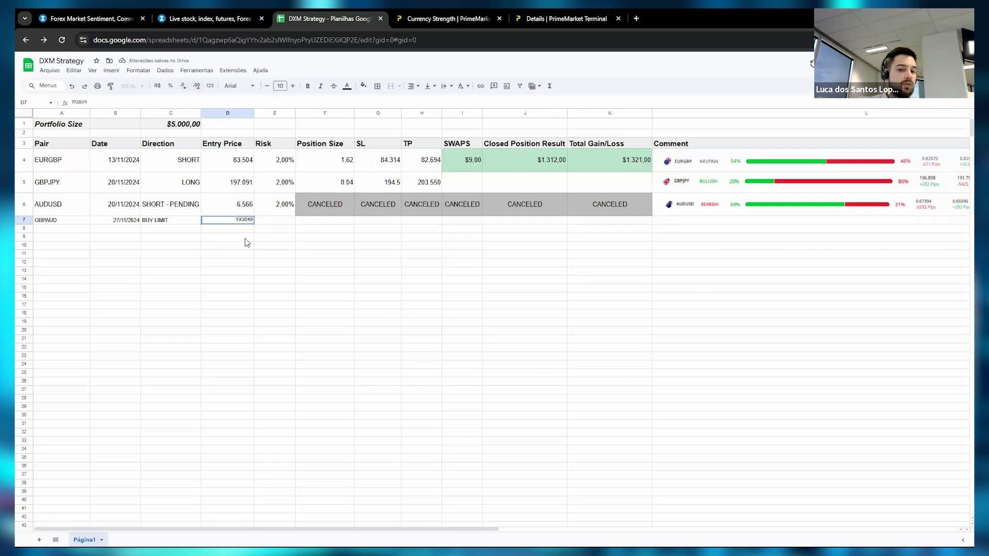
type(",")
key("Return")
left_click(243, 220)
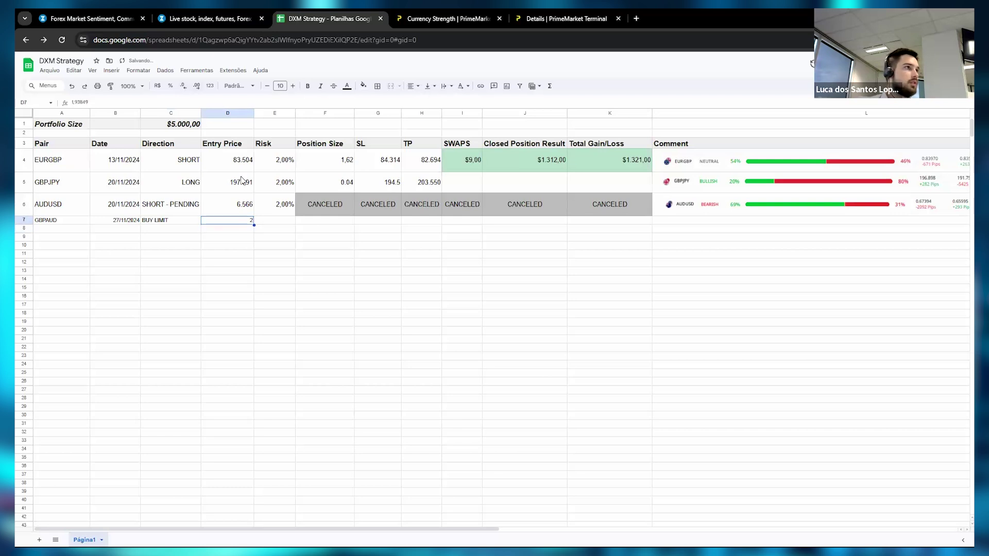
left_click(197, 86)
left_click(197, 88)
left_click(184, 87)
left_click_drag(325, 330, 324, 338)
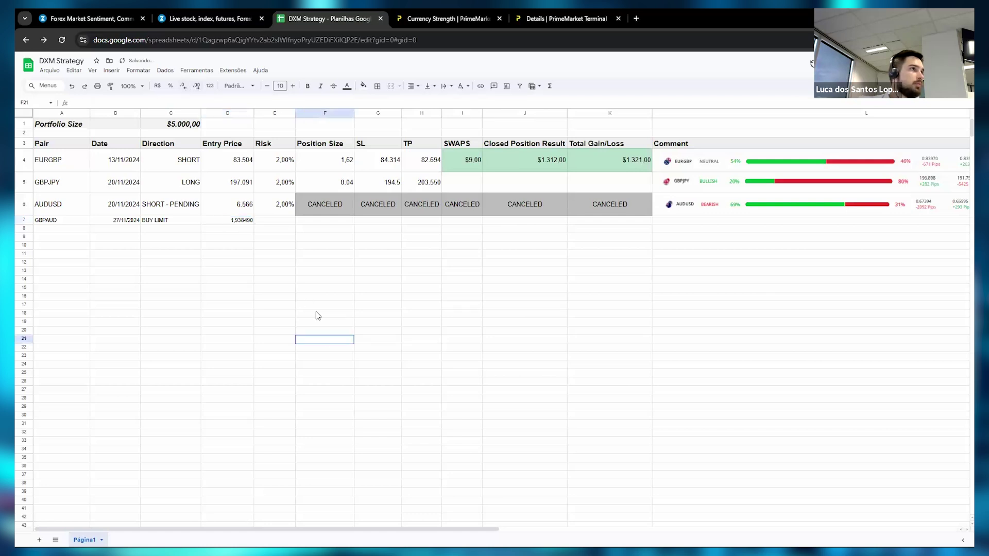
Copy the price of the red stop-loss ray on the GBP/AUD chart into the GBPAUD row's SL cell
left_click(170, 19)
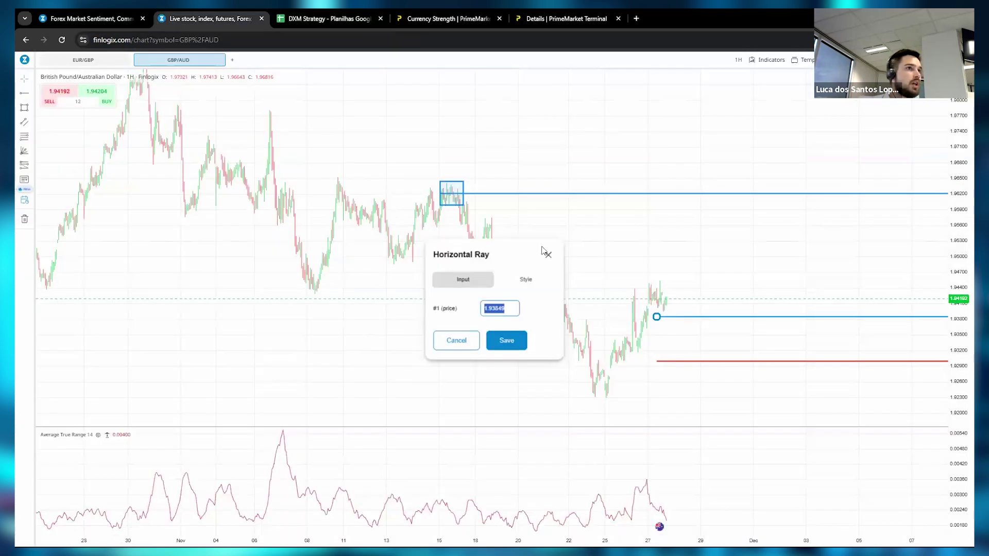
left_click(686, 360)
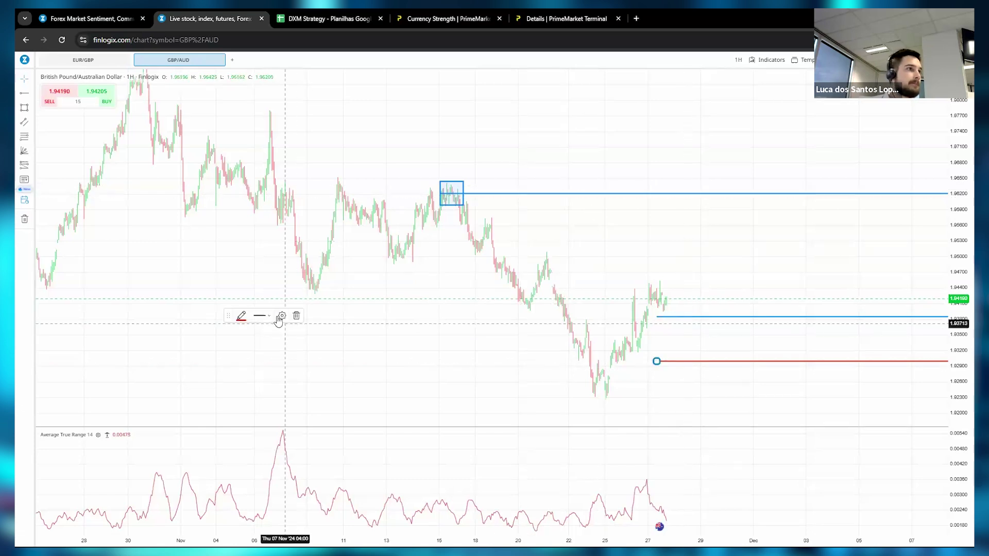
left_click(280, 319)
left_click(511, 314)
double_click(511, 313)
key("ctrl+c")
left_click(316, 20)
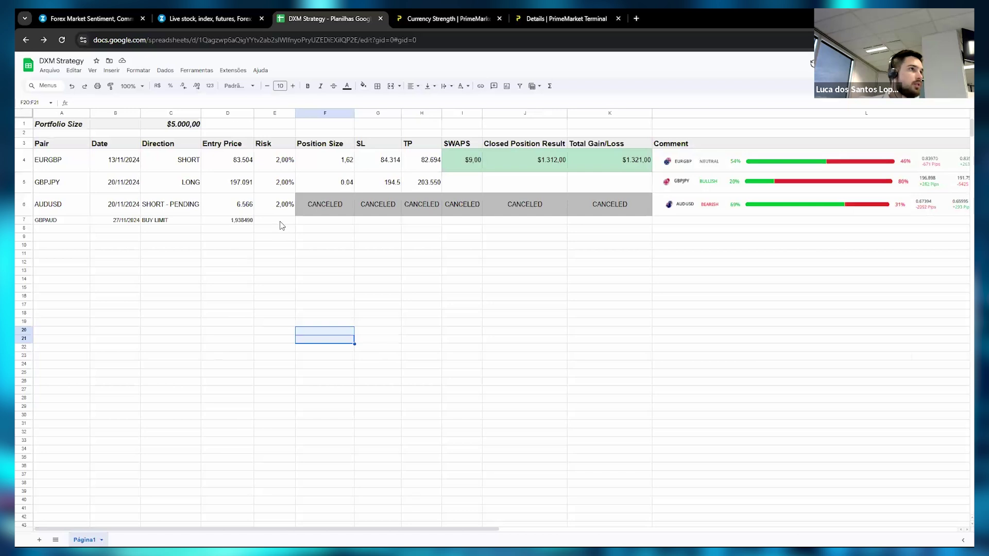
left_click(383, 221)
key("ctrl+v")
Replace the GBPAUD row's SL entry with 1.92995
double_click(393, 221)
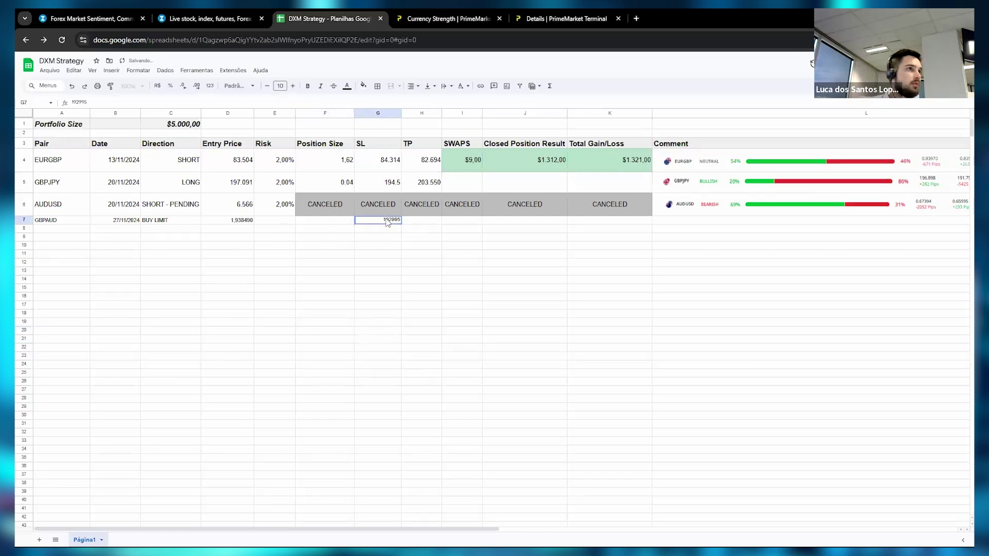
key("Return")
double_click(385, 219)
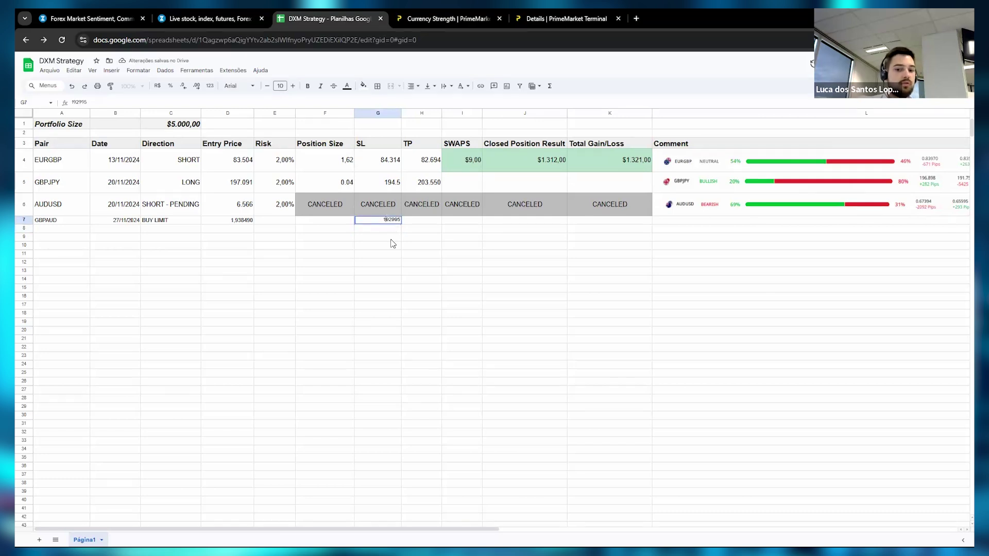
key("Return")
left_click(393, 221)
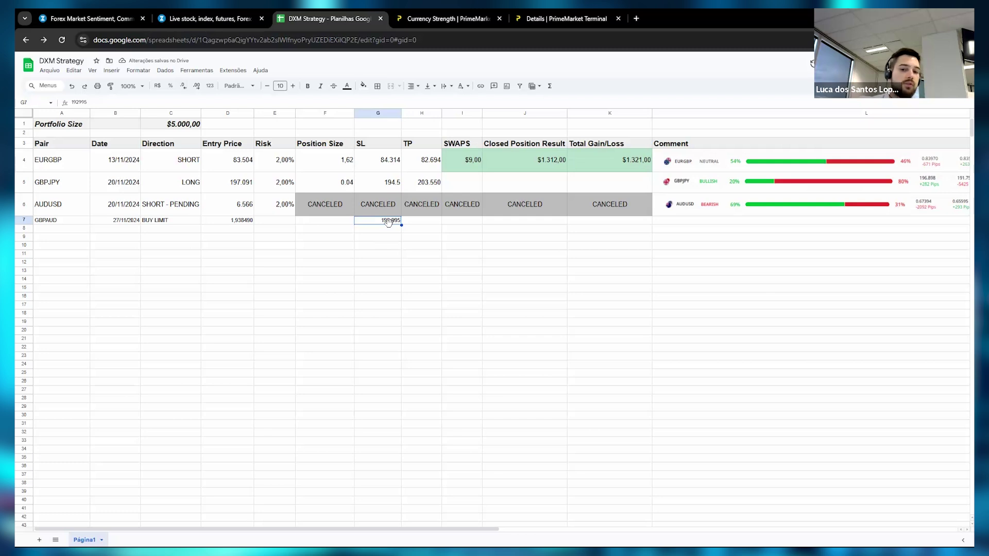
key("Delete")
type("1.929")
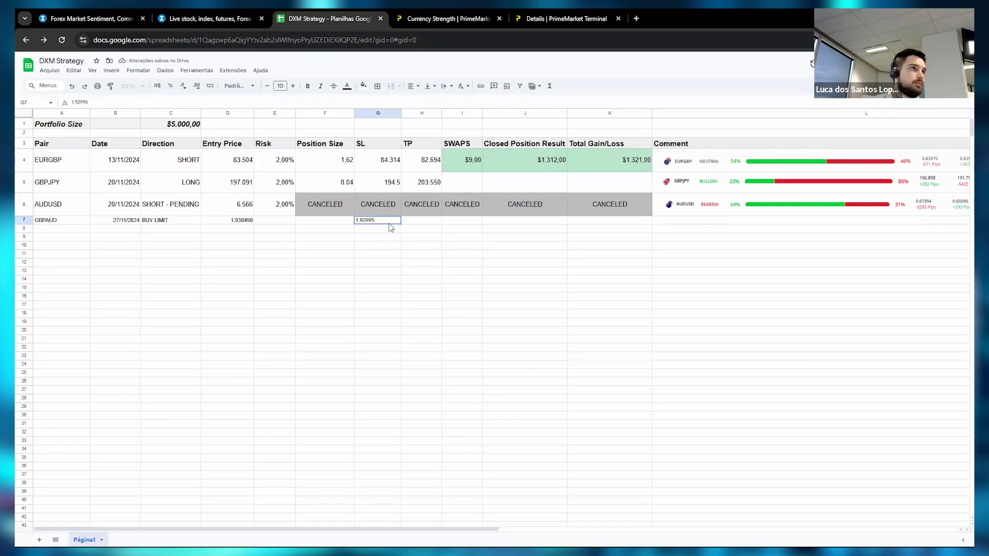
key("Return")
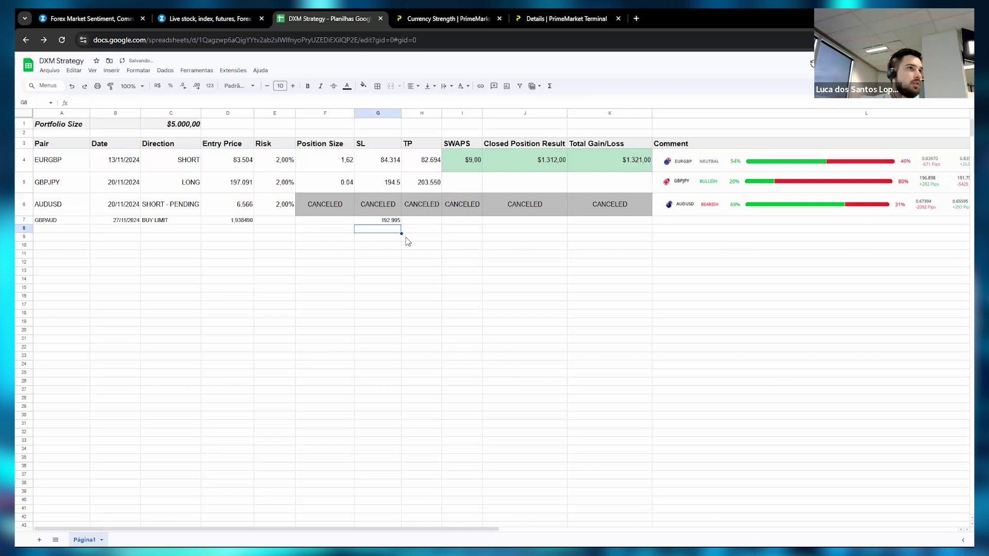
left_click(389, 221)
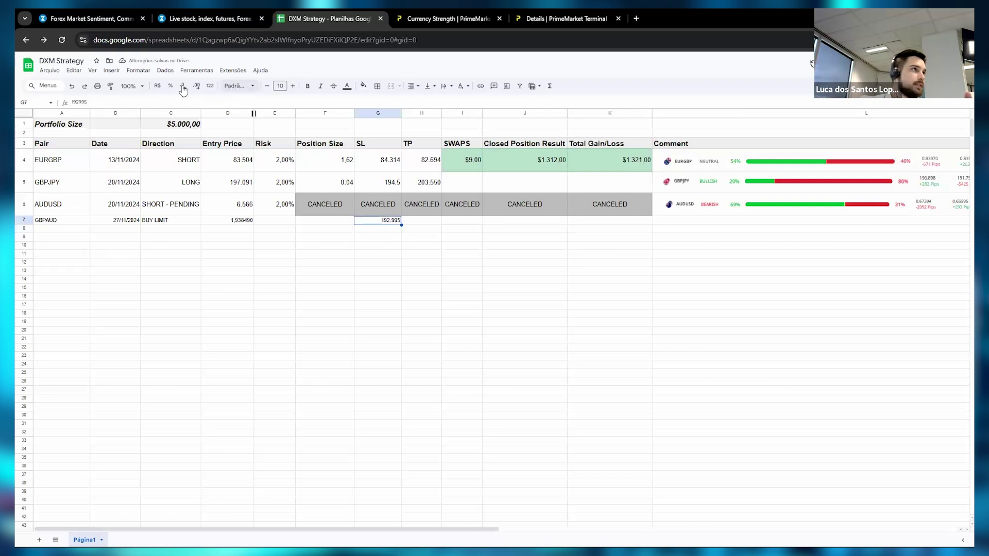
left_click(377, 271)
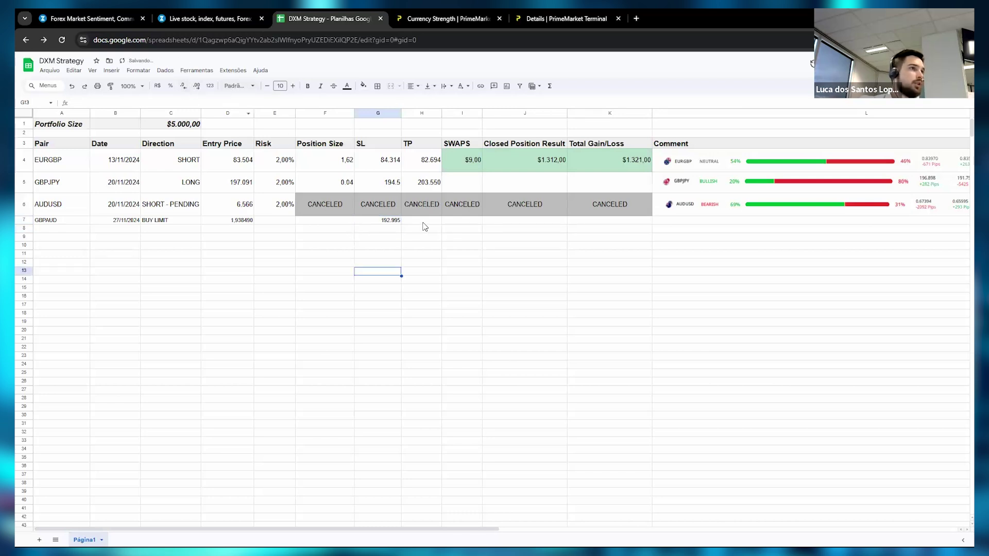
Set the upper blue target ray on the GBP/AUD chart to 1.962 and copy that price into the GBPAUD row's TP cell
left_click(424, 221)
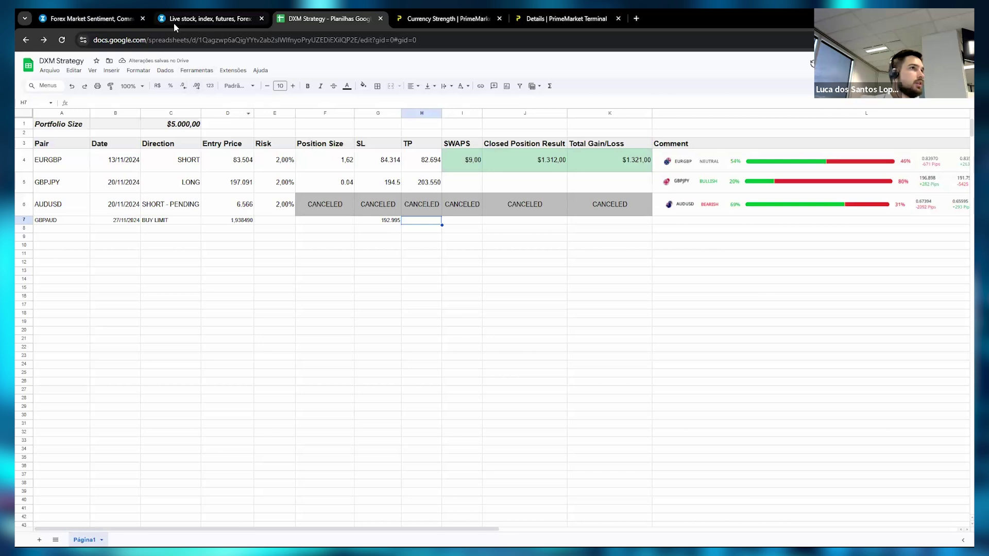
left_click(183, 19)
left_click(548, 256)
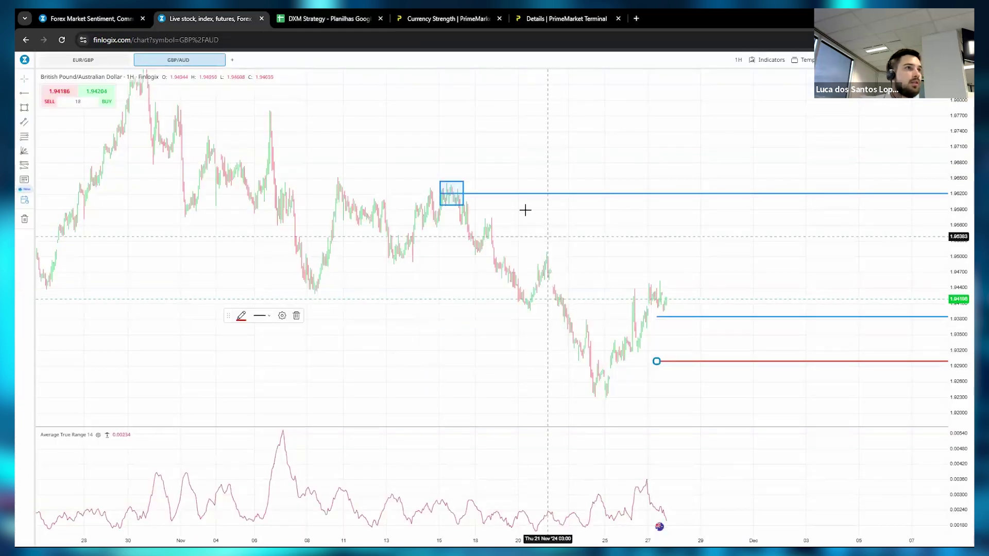
left_click(282, 316)
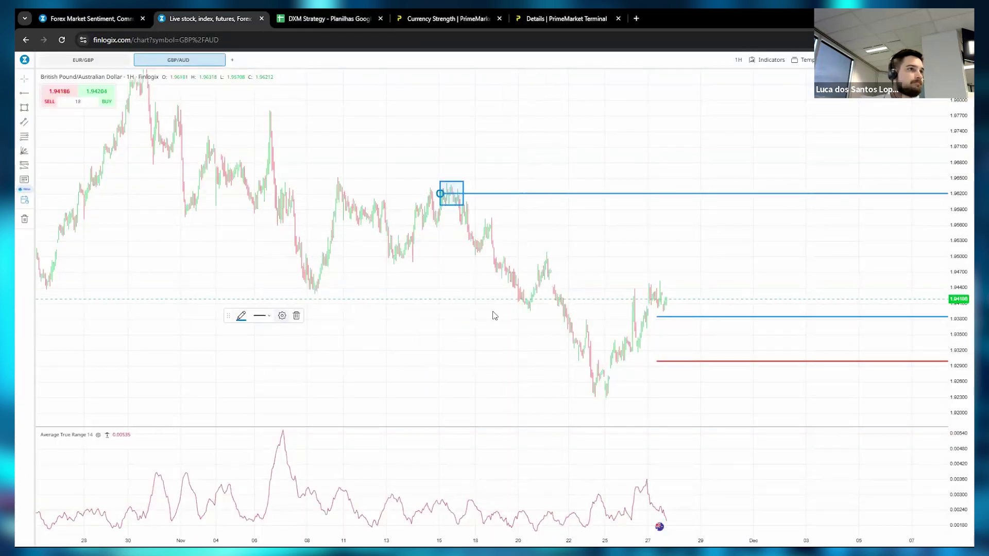
double_click(510, 313)
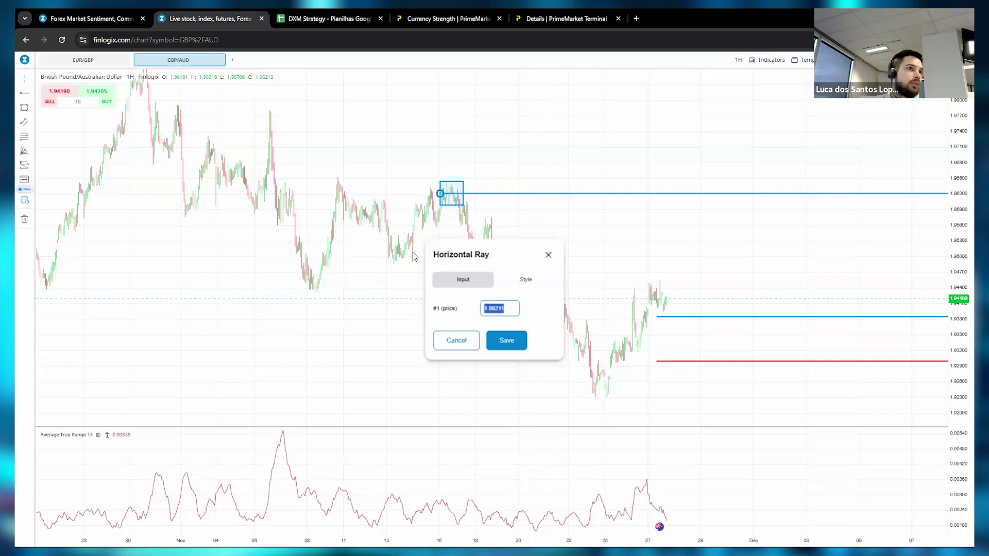
left_click(511, 308)
key("BackSpace")
key("BackSpace")
double_click(511, 308)
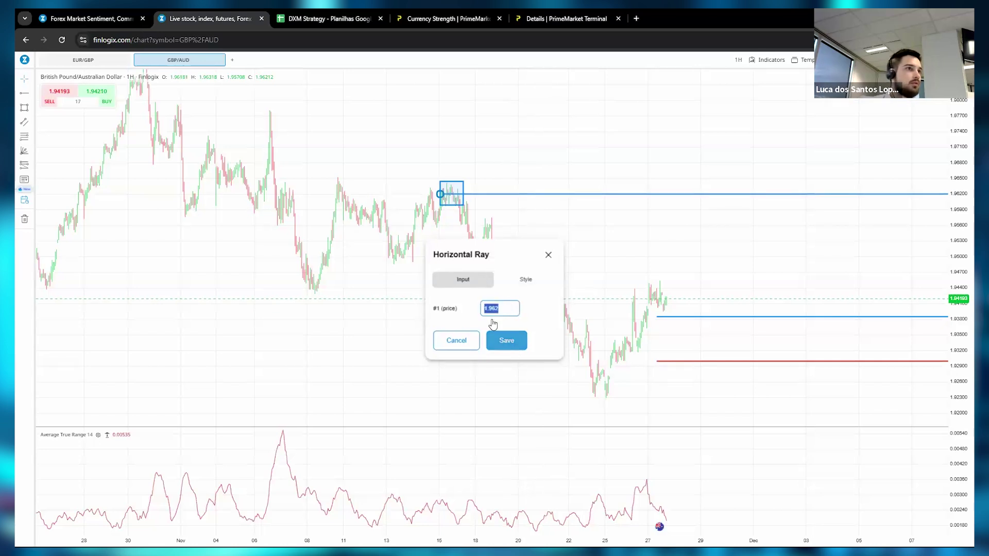
left_click(506, 341)
left_click(316, 18)
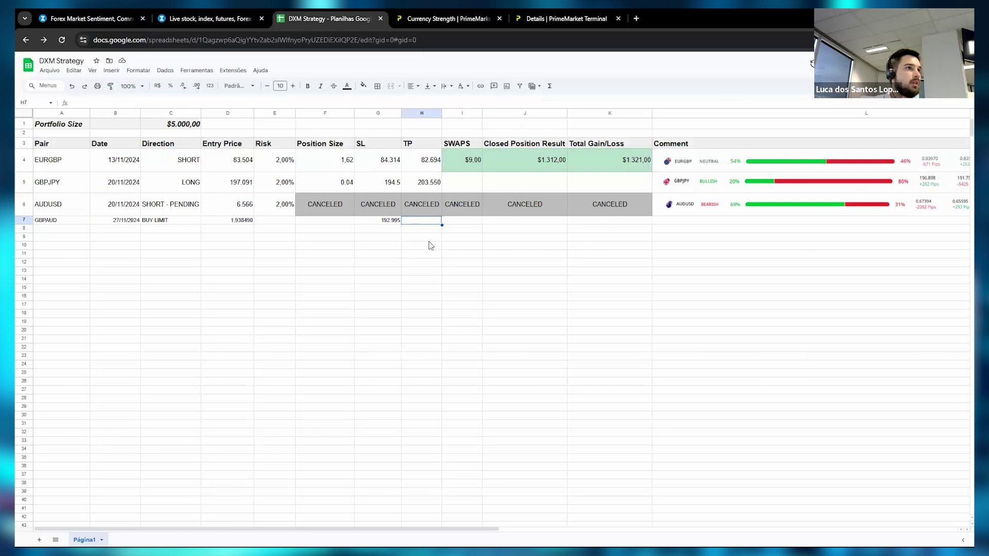
left_click(446, 222)
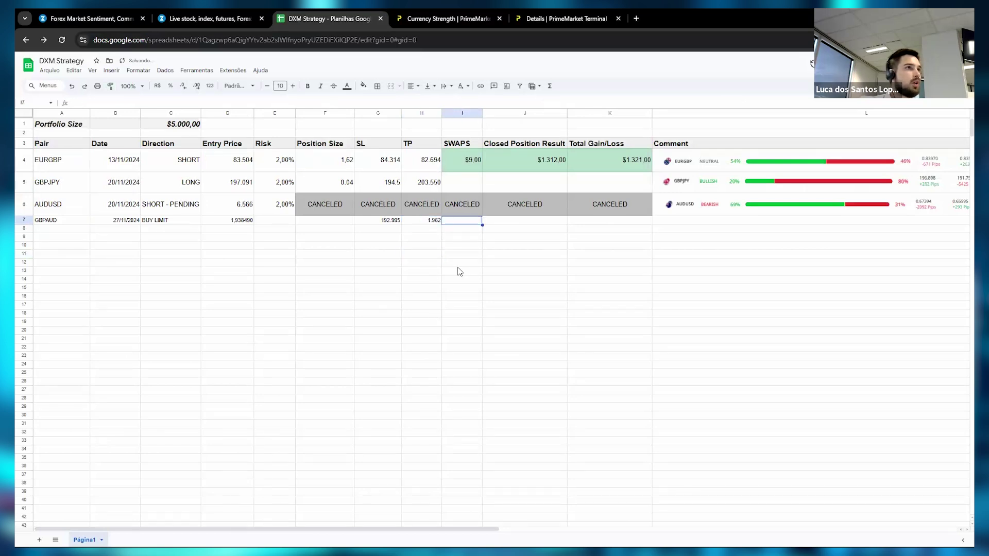
left_click(320, 221)
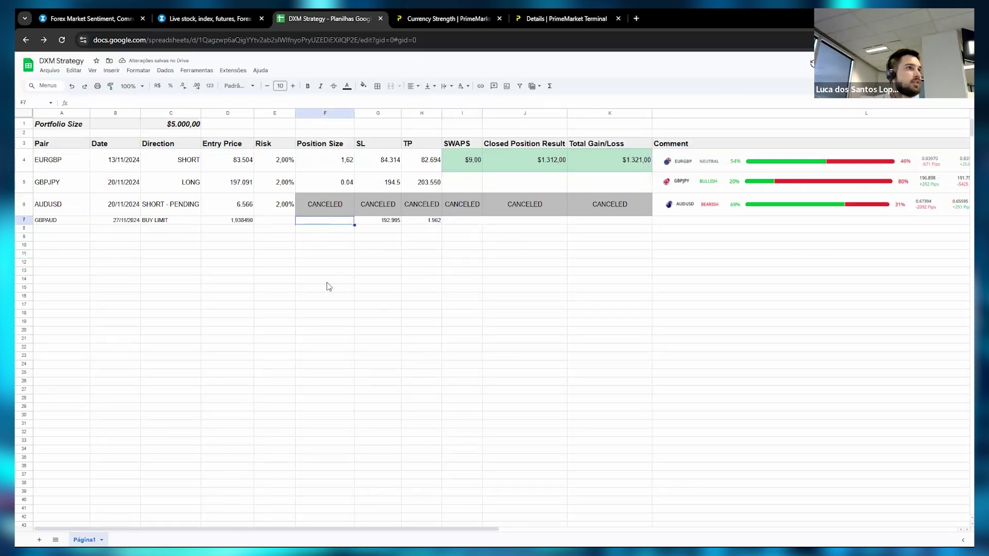
left_click(276, 223)
left_click_drag(282, 162, 281, 181)
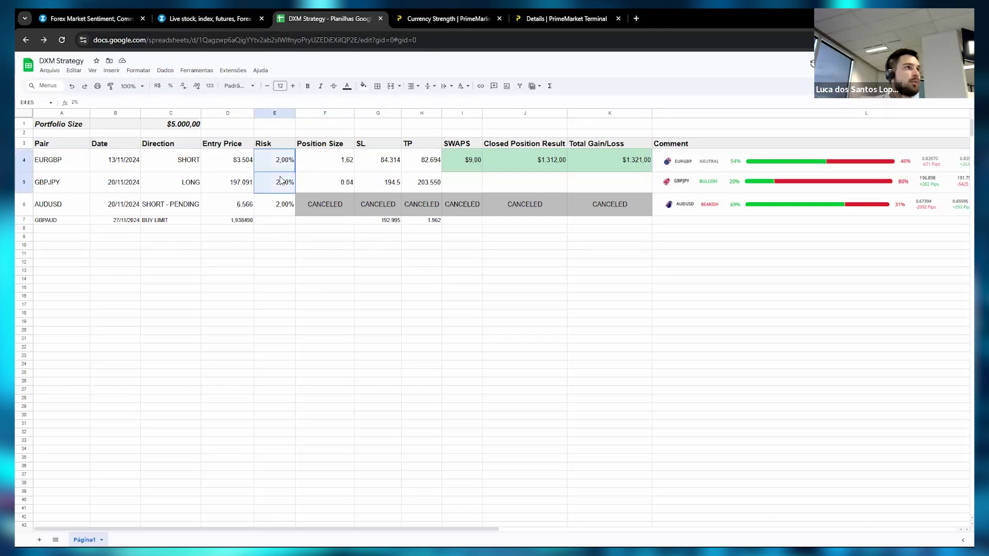
left_click(275, 207)
Fill the canceled AUDUSD row's cells from Pair through Position Size with the custom grey
left_click_drag(72, 211, 336, 213)
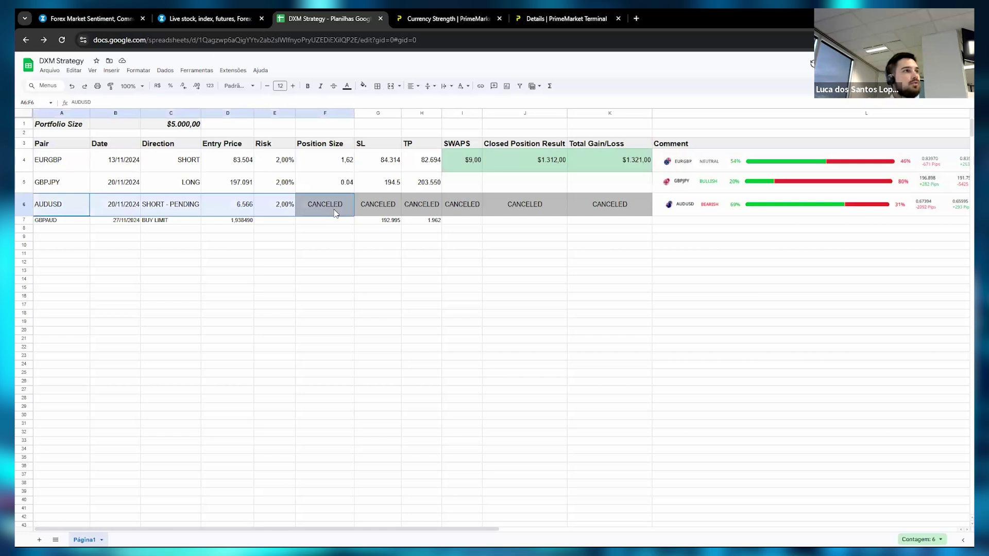
left_click(363, 86)
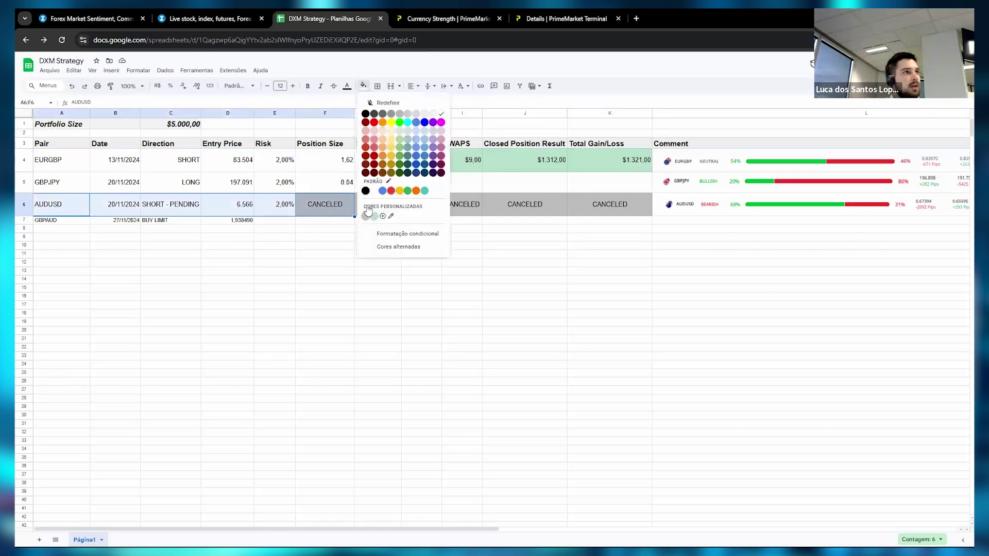
left_click(368, 216)
left_click(324, 312)
Enter 2% as the GBPAUD row's Risk and 0.05 as its Position Size
left_click_drag(74, 224, 350, 223)
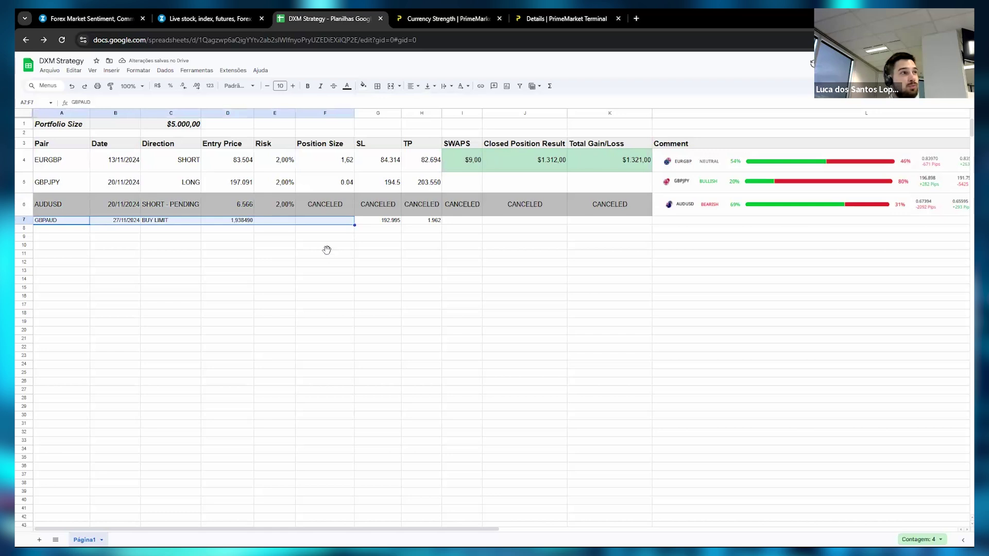
left_click(327, 249)
left_click(272, 222)
type("2%")
key("Return")
left_click(342, 221)
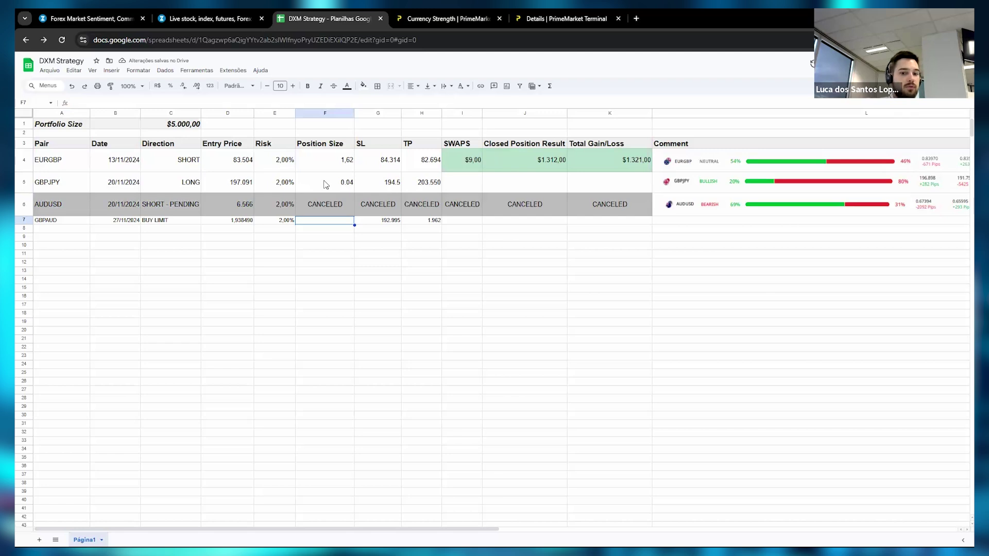
type("0.05")
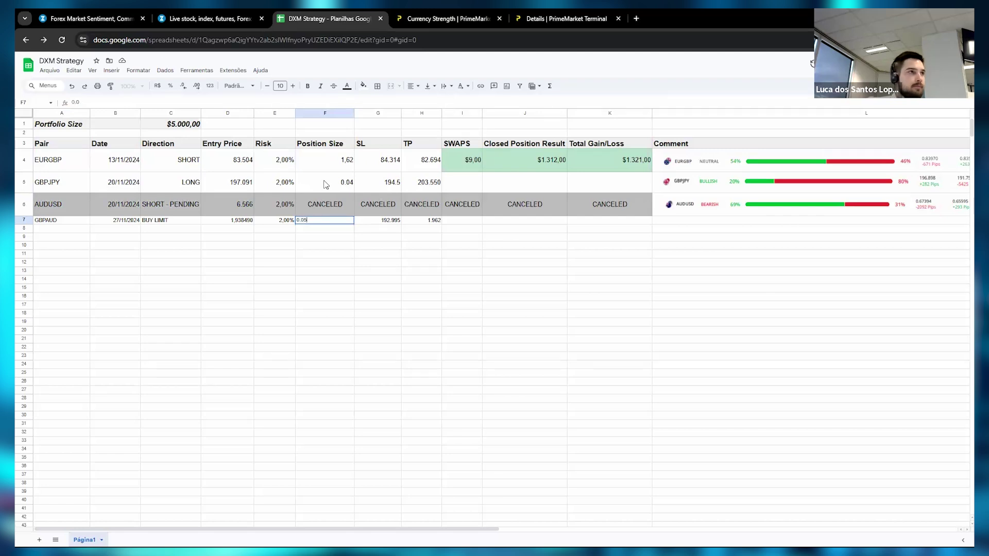
key("Return")
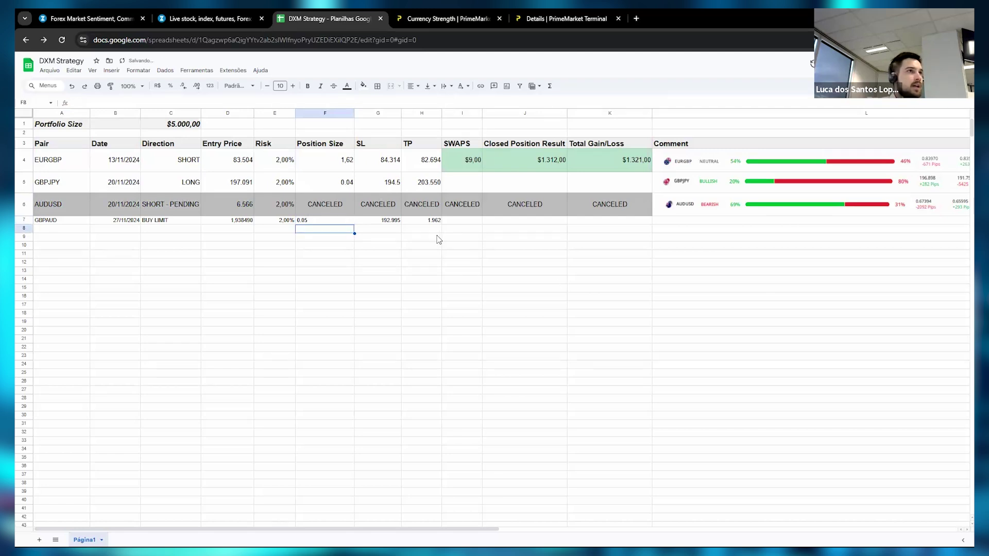
Set the font size of the GBPAUD row's cells from Pair through TP to 12
left_click_drag(56, 223, 428, 220)
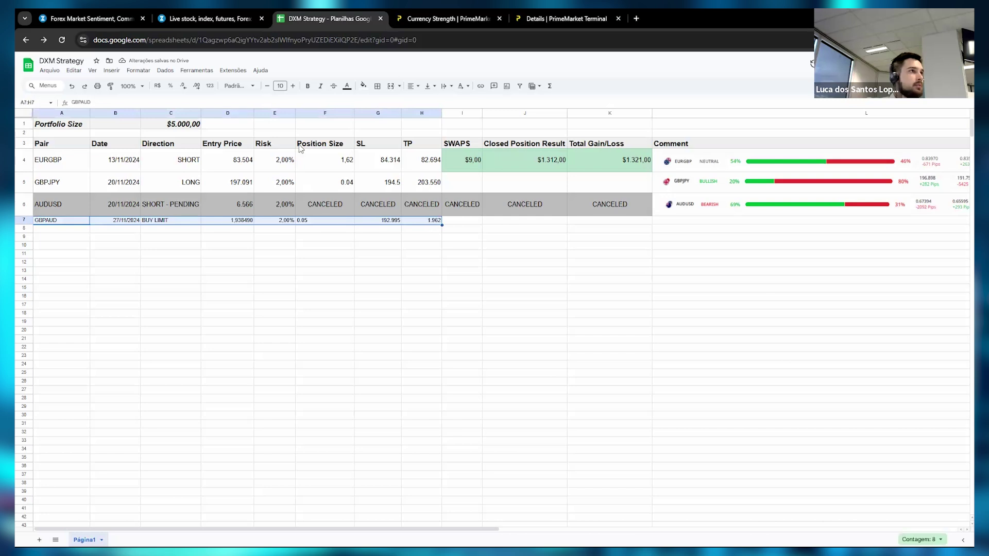
left_click(293, 86)
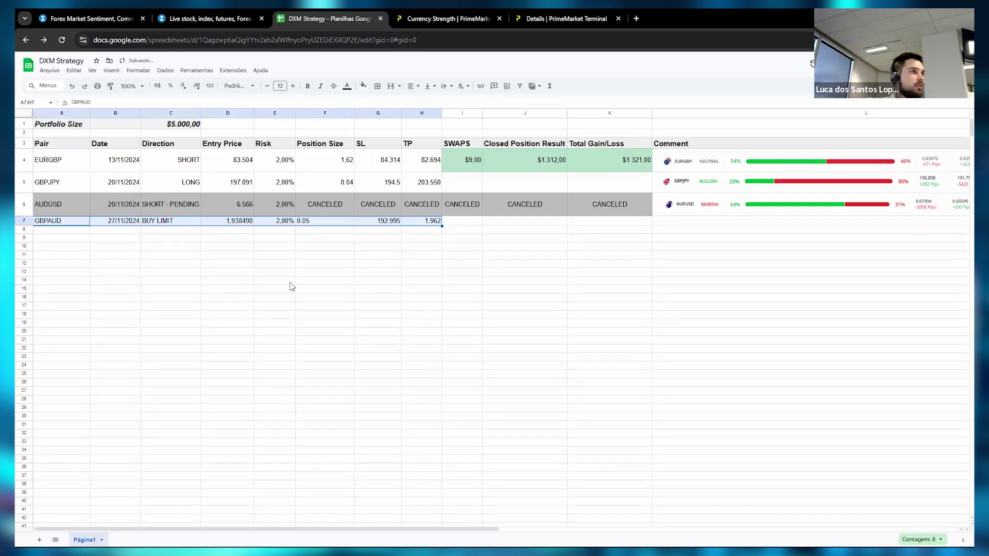
left_click(278, 282)
Left-align the GBPAUD row's cells from Pair through Closed Position Result
left_click_drag(75, 223, 519, 225)
left_click(414, 86)
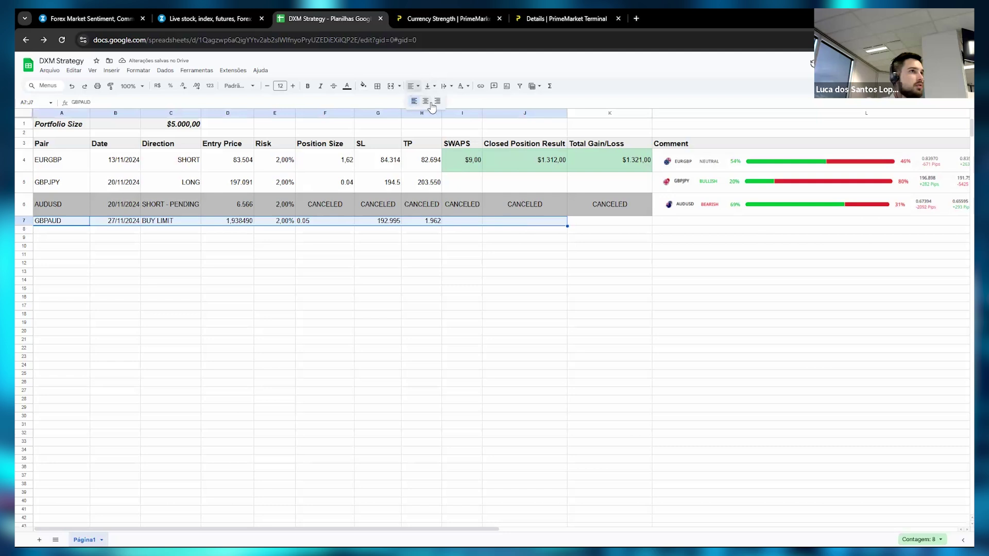
left_click(411, 103)
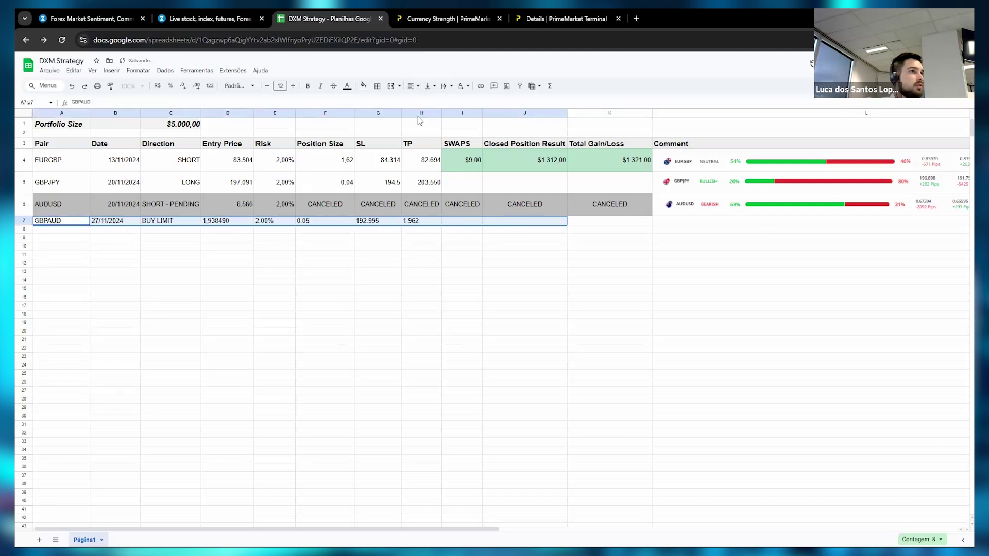
Right-align the GBPAUD row's cells from Date through TP
left_click(412, 250)
left_click_drag(427, 222, 124, 223)
left_click(415, 86)
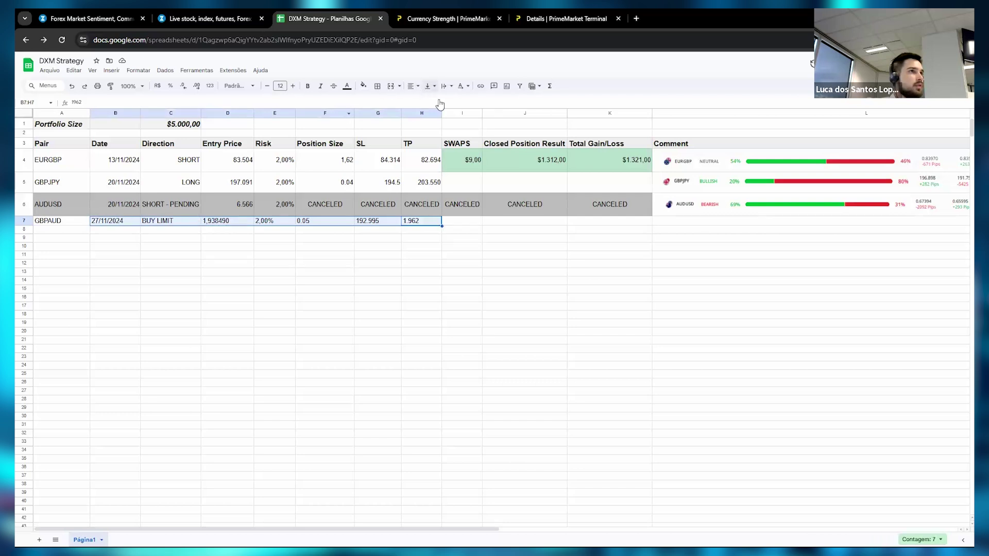
left_click(438, 105)
left_click(458, 280)
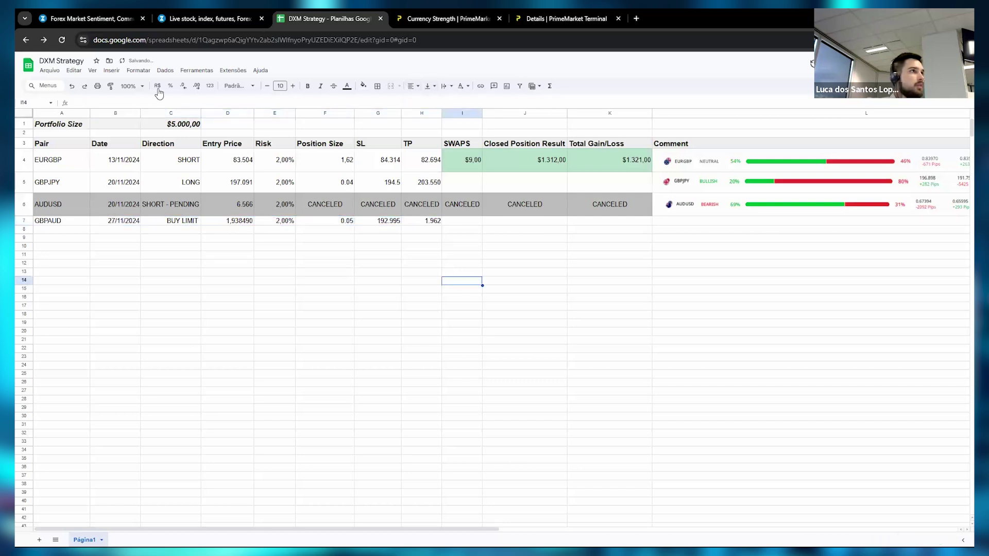
Increase the GBPAUD row's height and vertically centre its cells from Pair through Total Gain/Loss
left_click(24, 221)
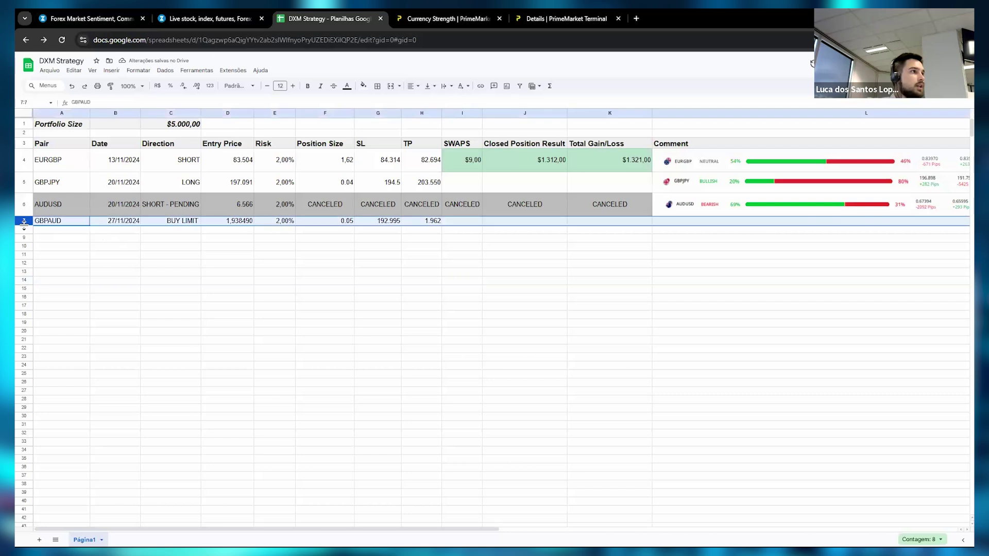
left_click_drag(24, 228, 600, 230)
left_click(170, 297)
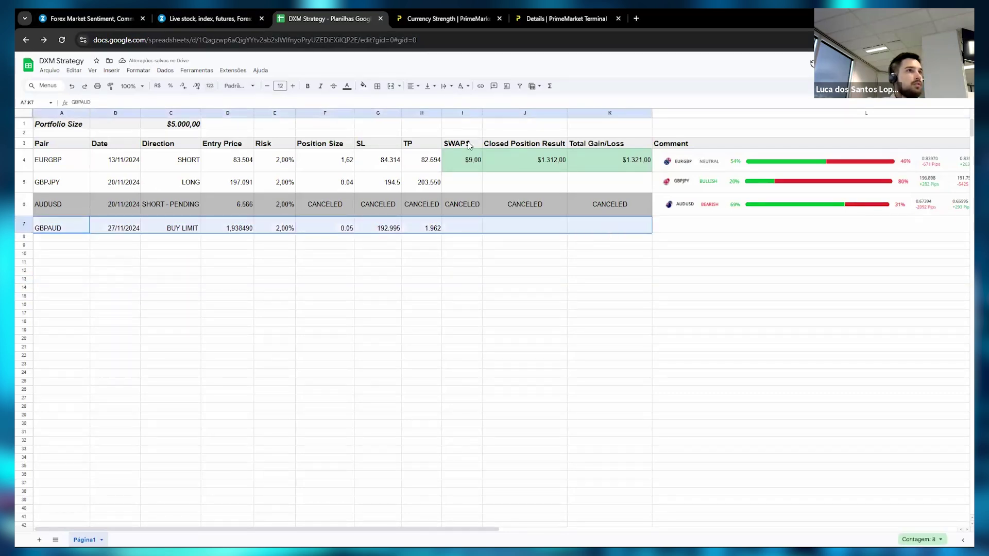
left_click(428, 86)
left_click(435, 104)
left_click(421, 322)
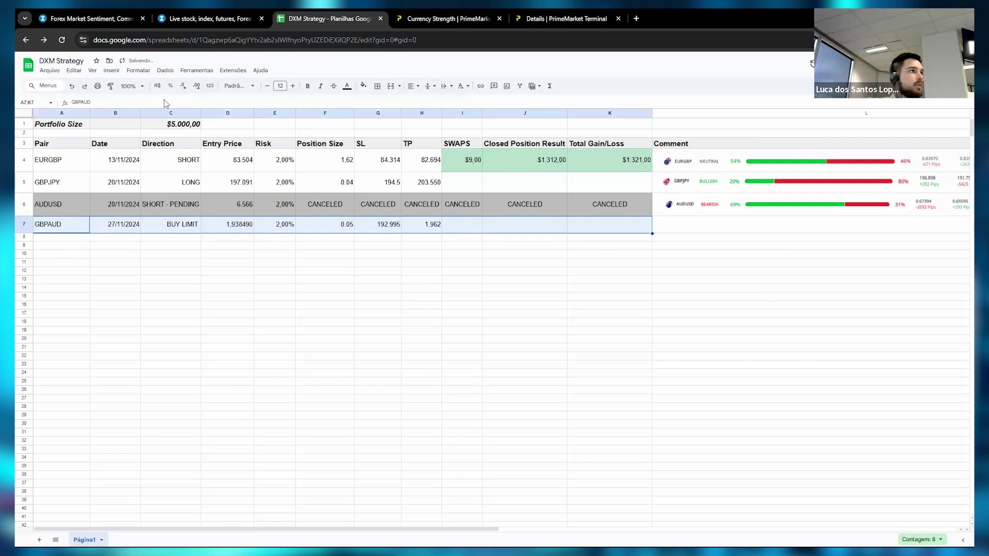
Capture a screenshot of the GBPAUD row on Finlogix's Market Sentiment page with Snipping Tool
left_click(97, 20)
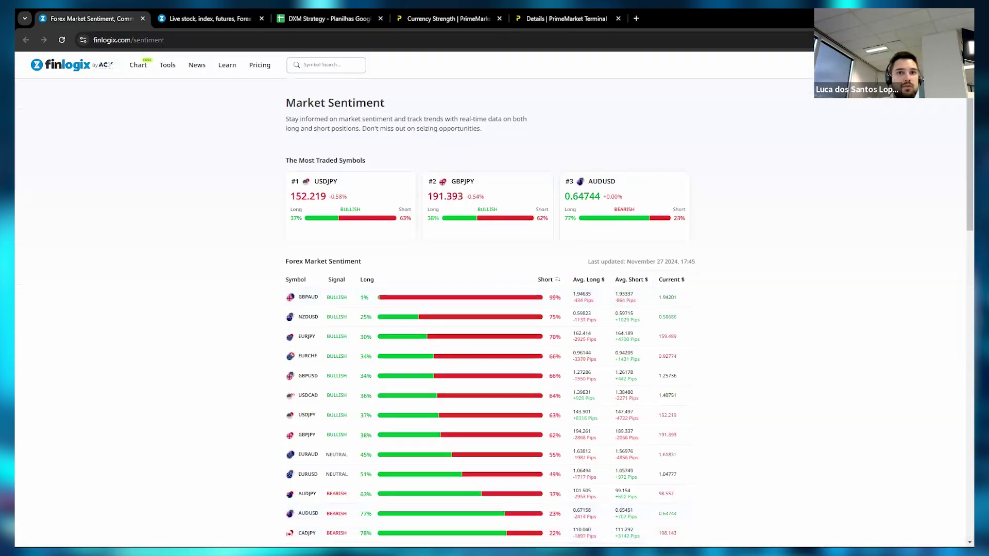
key("super+shift+s")
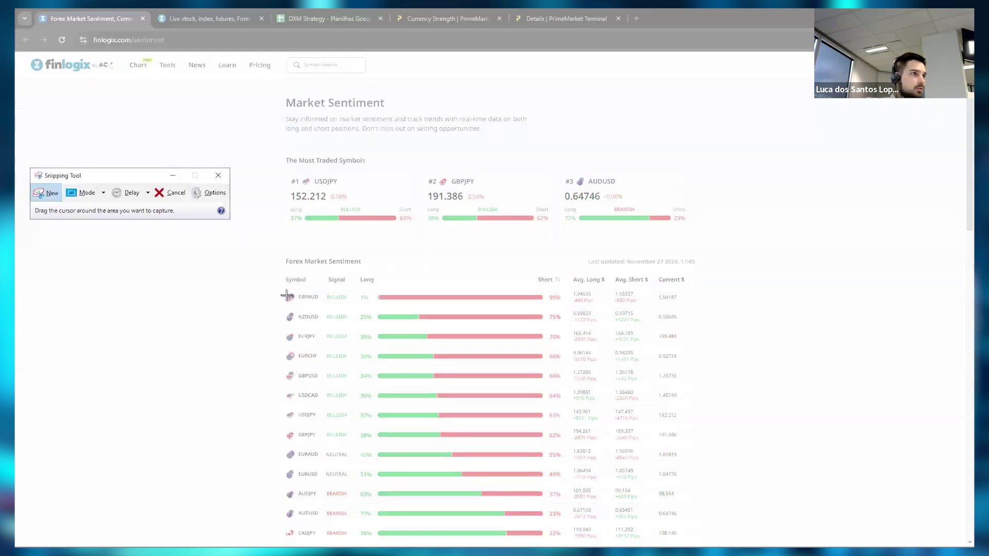
left_click_drag(281, 288, 684, 305)
left_click(832, 244)
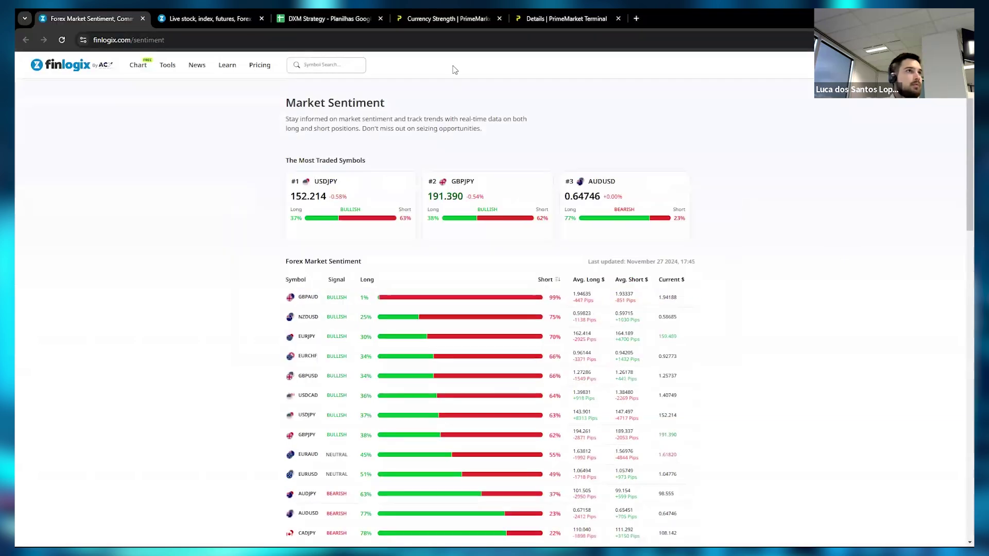
Paste the captured GBPAUD sentiment image into the GBPAUD row's Comment column in the DXM Strategy spreadsheet
left_click(566, 18)
key("ctrl+3")
left_click(691, 233)
key("ctrl+v")
left_click(719, 281)
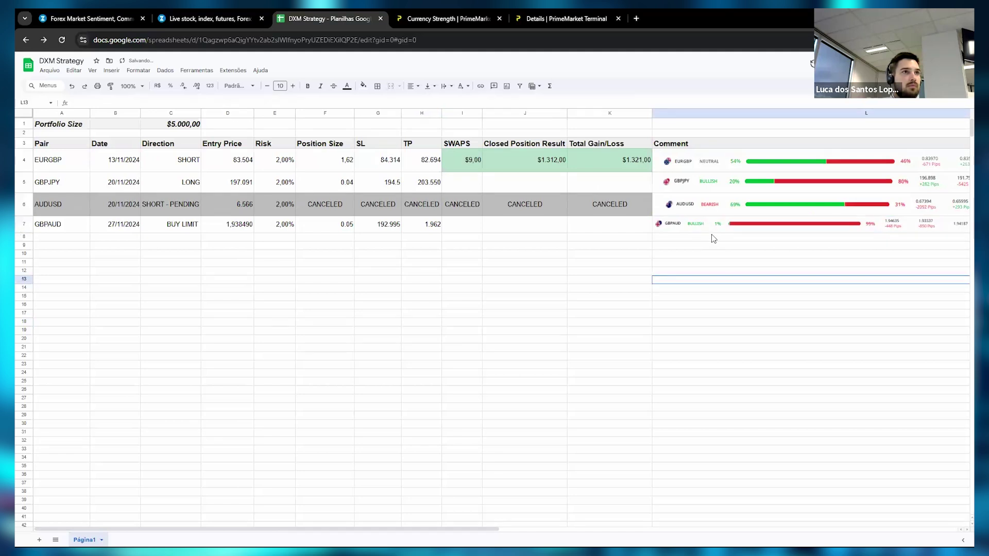
Align the GBPAUD sentiment image with the images above it in the Comment column and enlarge it to match their width
scroll(711, 237, "right", 3)
left_click(689, 224)
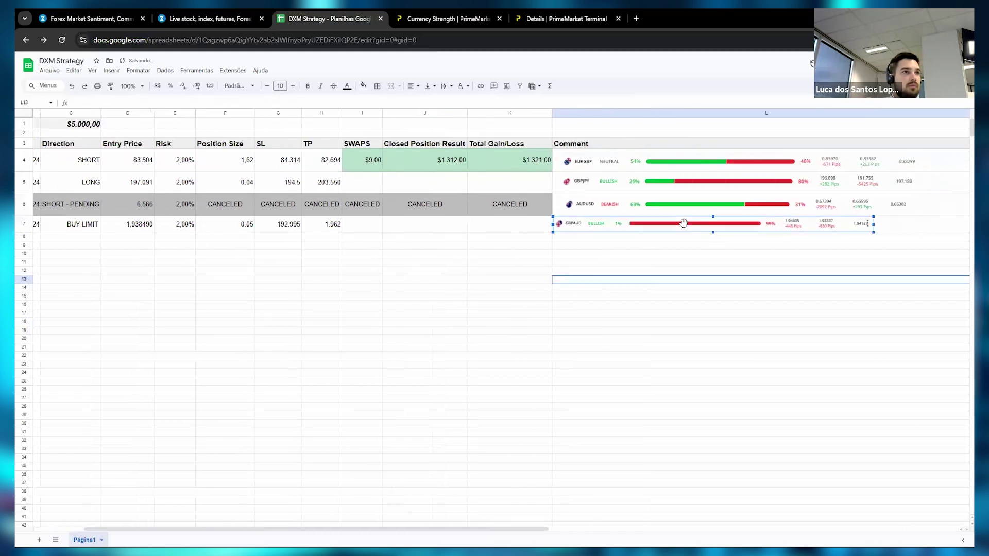
left_click_drag(689, 224, 694, 224)
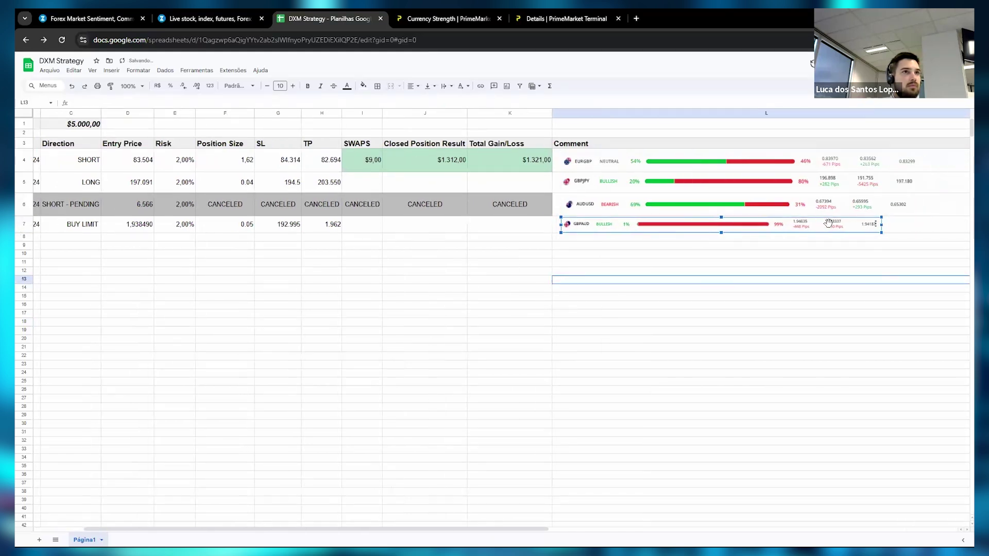
left_click_drag(882, 217, 913, 215)
left_click(726, 314)
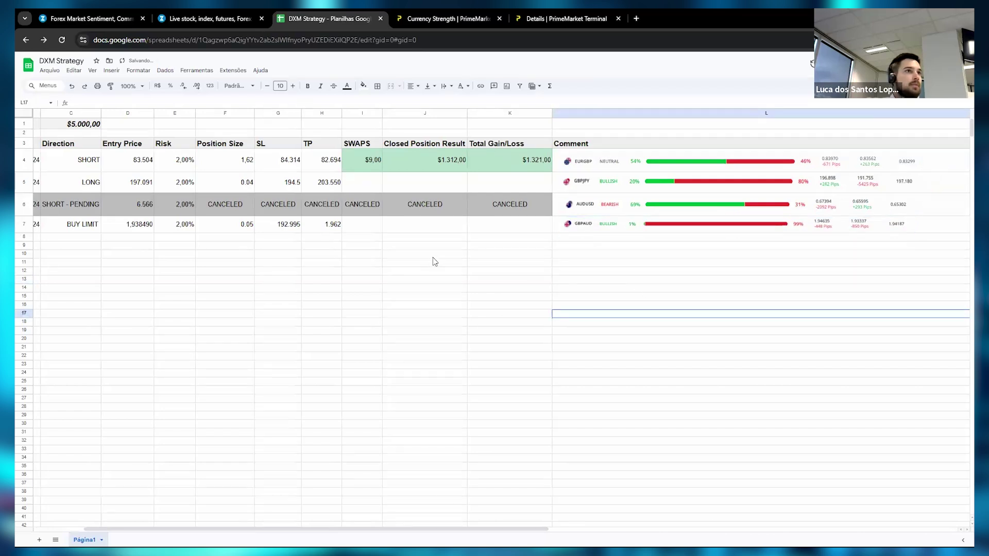
Review the GBPAUD row's entries and compare its SWAPS, Closed Position Result and Total Gain/Loss cells with the EURGBP row's
scroll(432, 262, "left", 3)
left_click(81, 226)
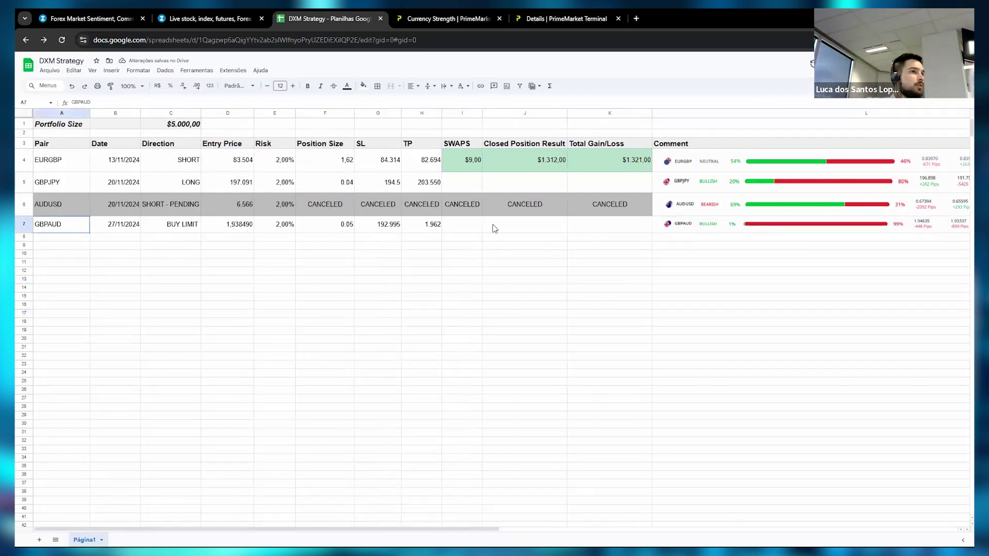
left_click(561, 226, "shift")
left_click(591, 228, "shift")
left_click(536, 291)
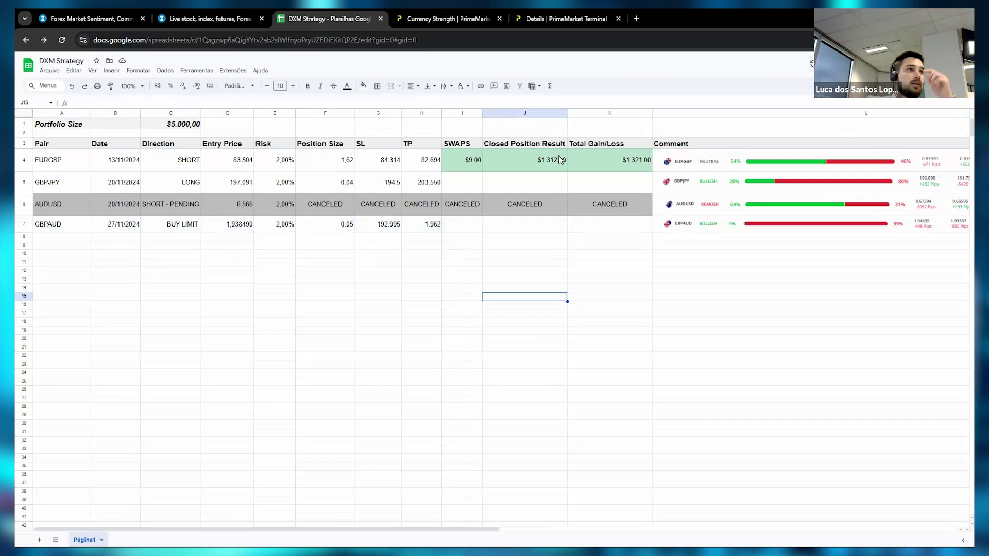
left_click_drag(480, 180, 617, 185)
left_click_drag(548, 165, 618, 179)
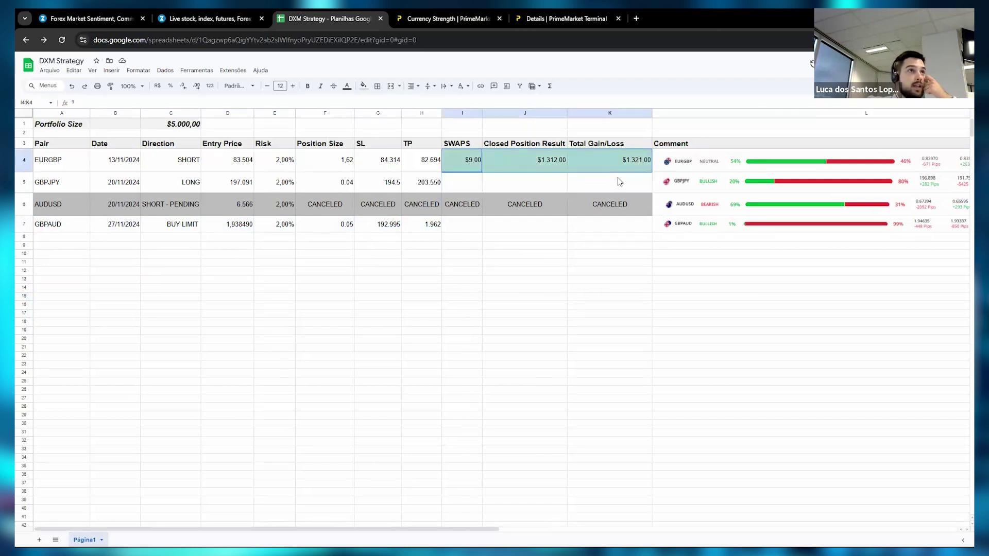
left_click(551, 264)
left_click_drag(462, 225, 613, 226)
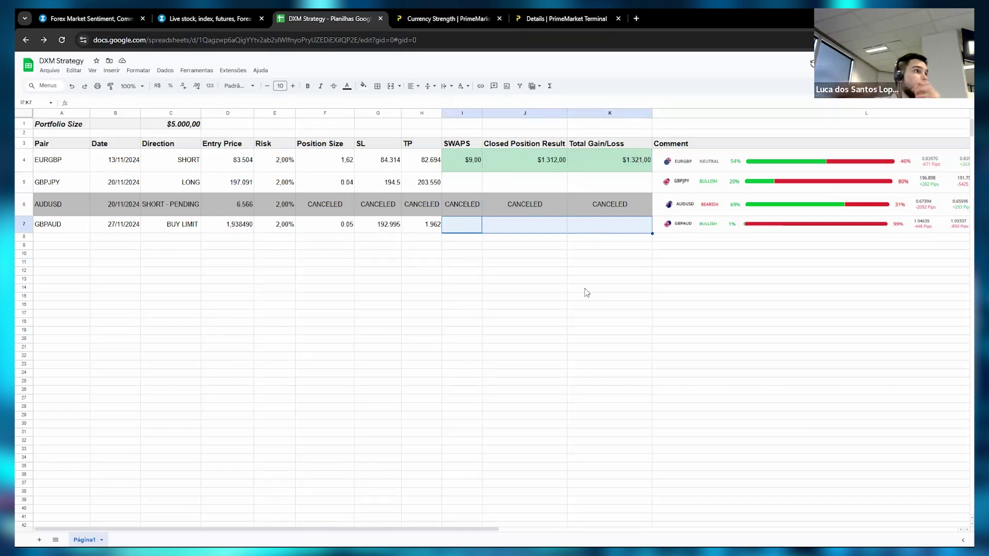
Review Finlogix's forex sentiment table, the GBP/AUD chart's trade levels, the trade log and PrimeMarket Terminal's seven-day currency strength chart
left_click(62, 19)
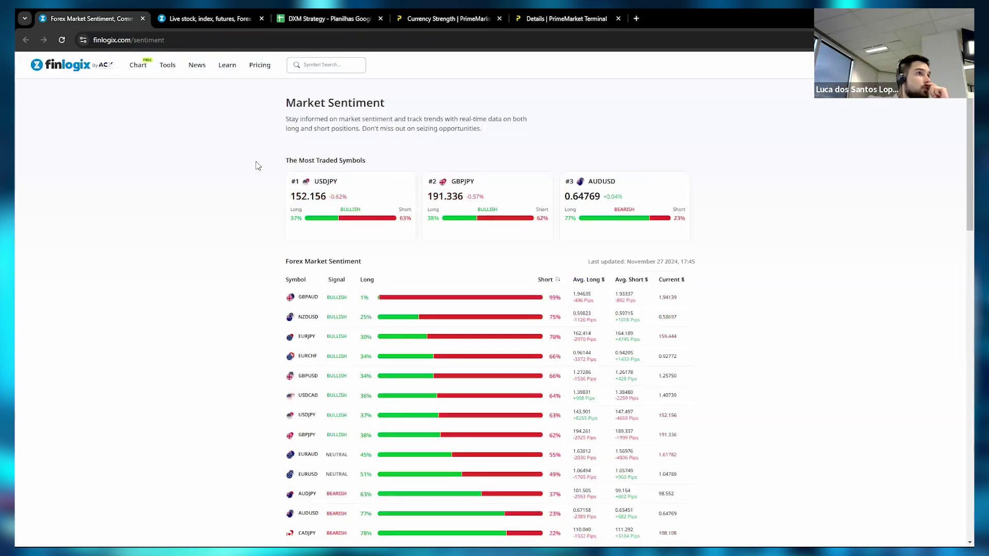
scroll(255, 227, "down", 3)
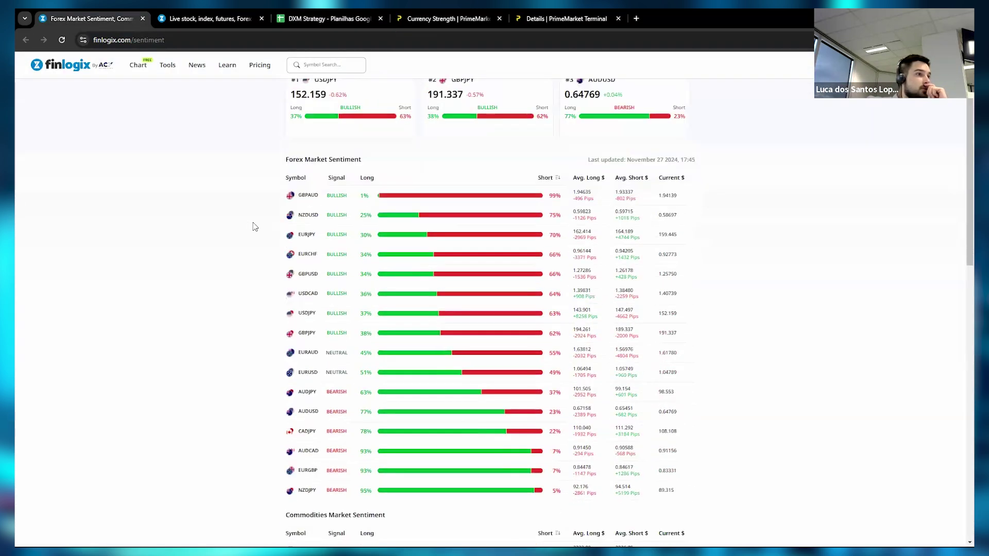
left_click(185, 19)
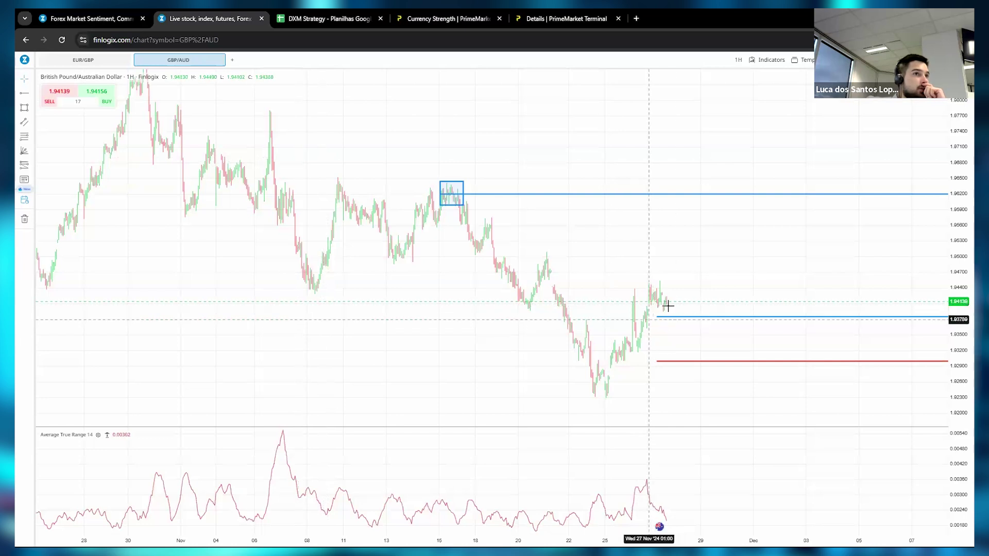
left_click_drag(662, 302, 439, 314)
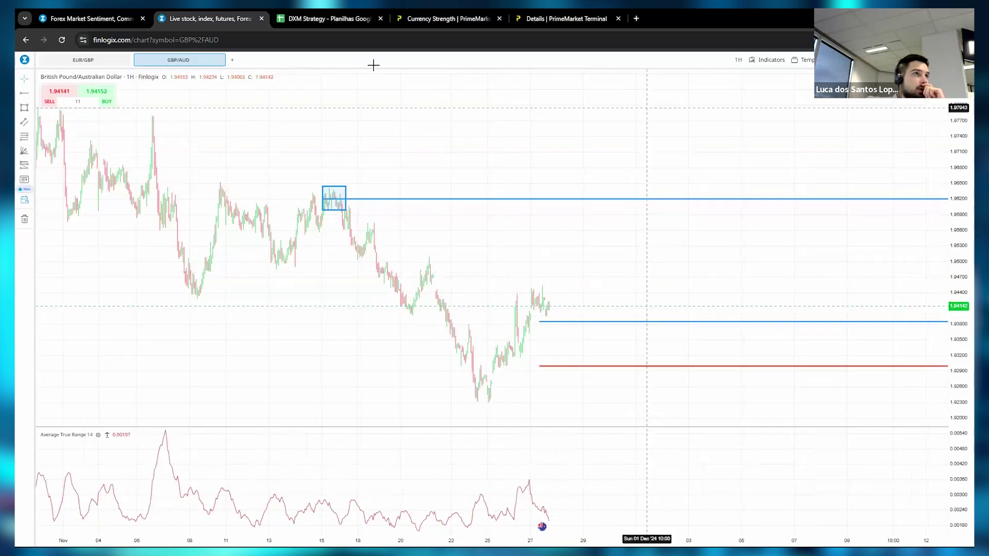
left_click(289, 19)
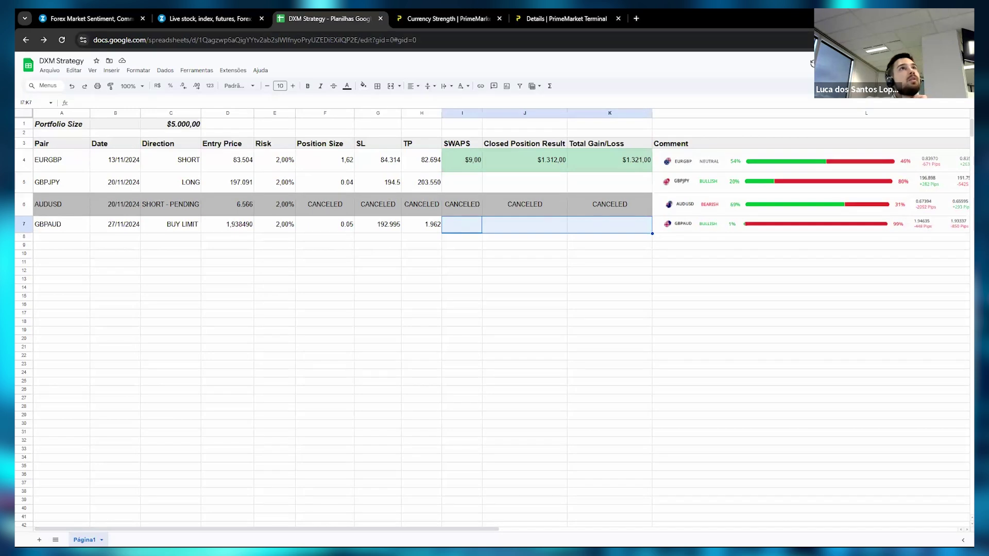
left_click(456, 18)
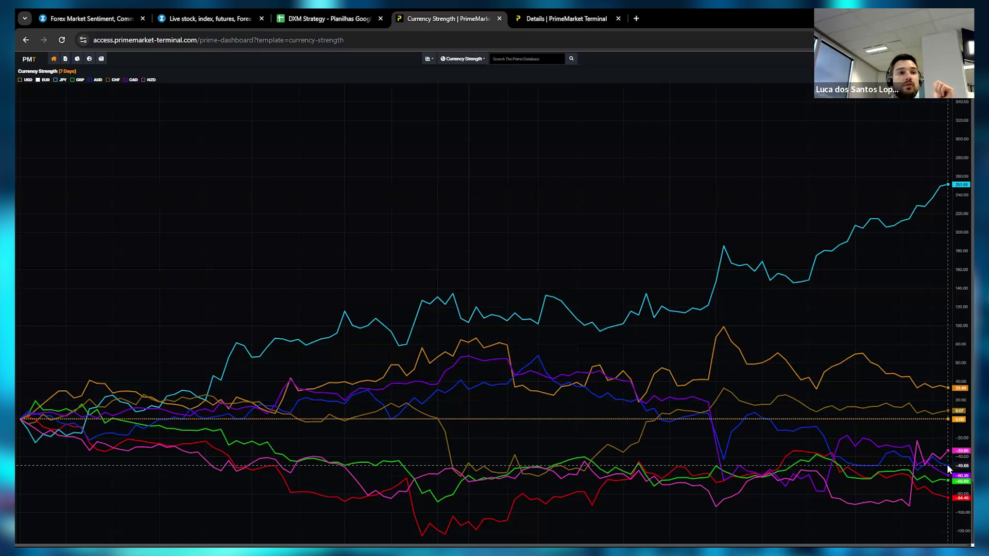
Replace EUR/GBP with EUR/AUD in Finlogix's first chart tab and examine its recent hourly price swings
left_click(226, 19)
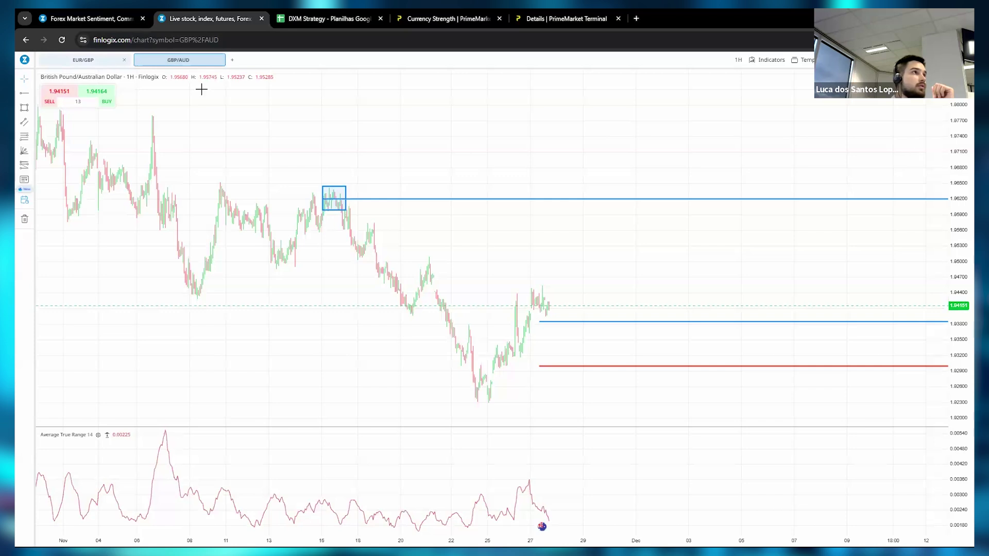
left_click(113, 60)
type("gbpaud")
double_click(393, 242)
type("eura")
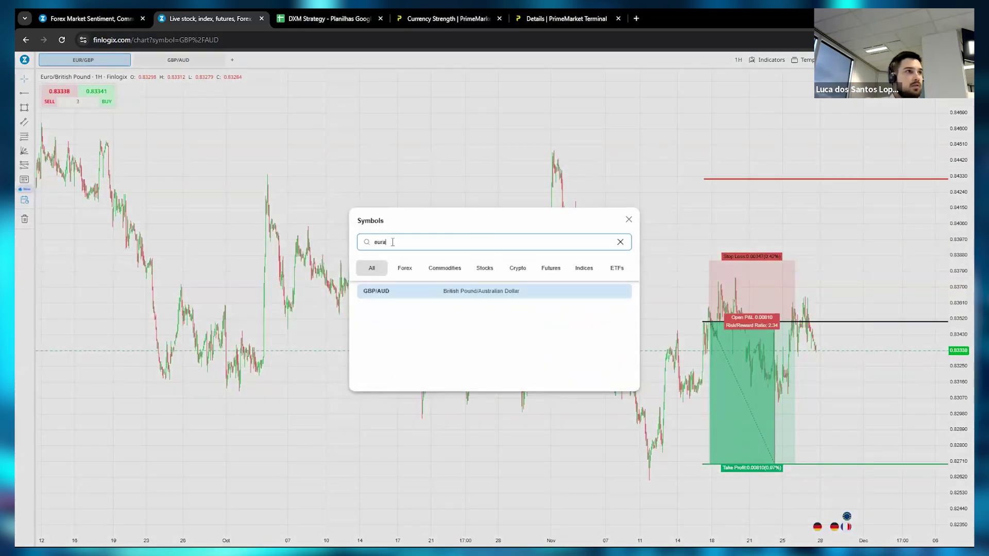
left_click(412, 297)
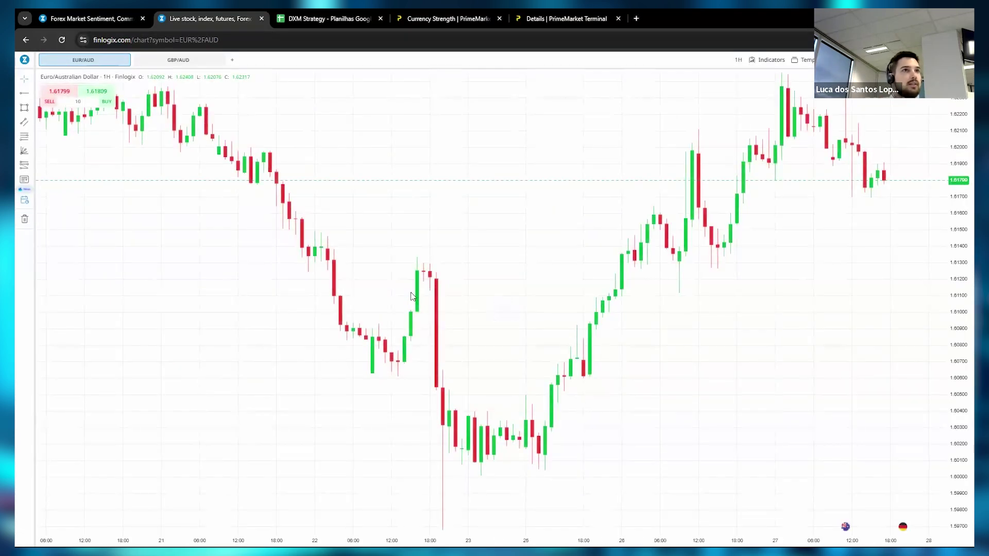
scroll(852, 311, "down", 5)
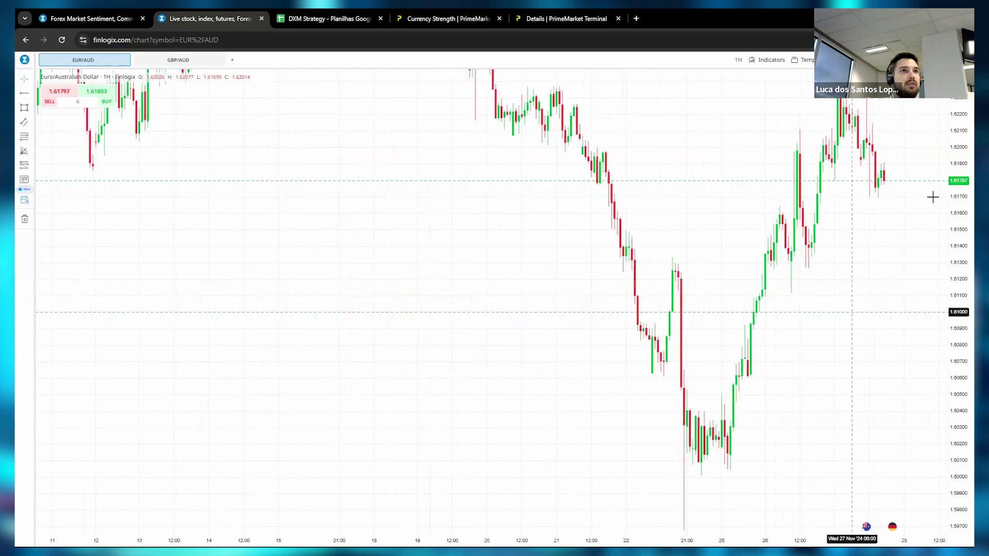
left_click_drag(960, 129, 949, 151)
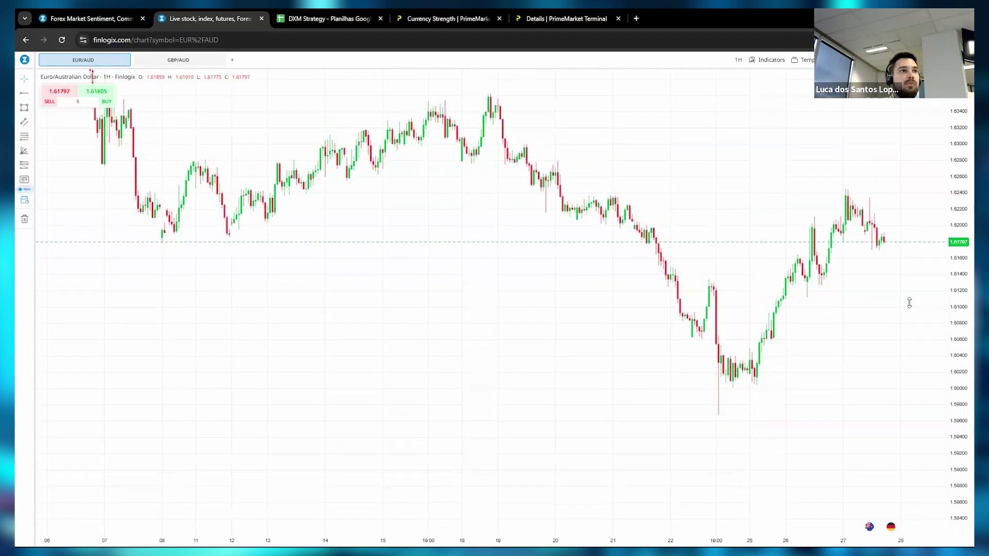
scroll(820, 323, "down", 10)
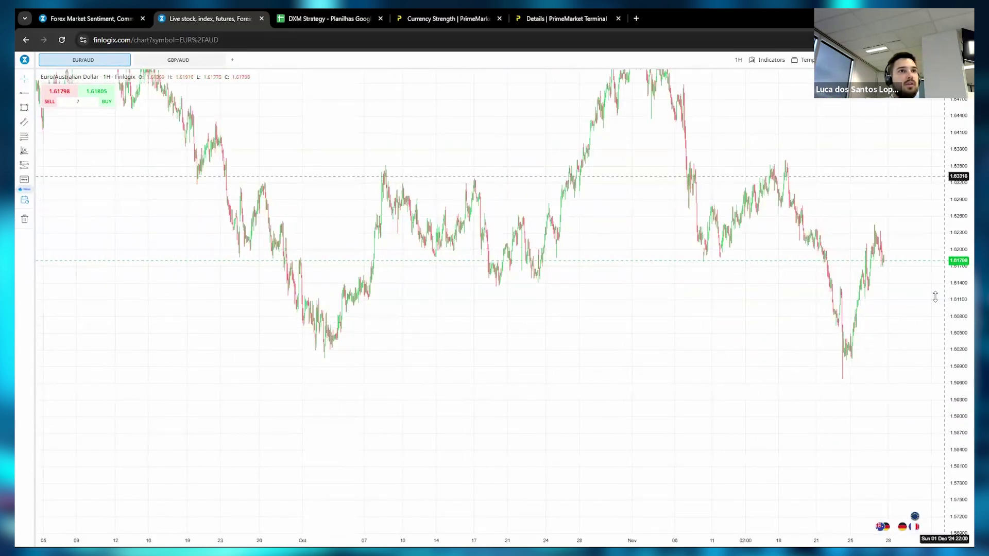
scroll(850, 337, "up", 5)
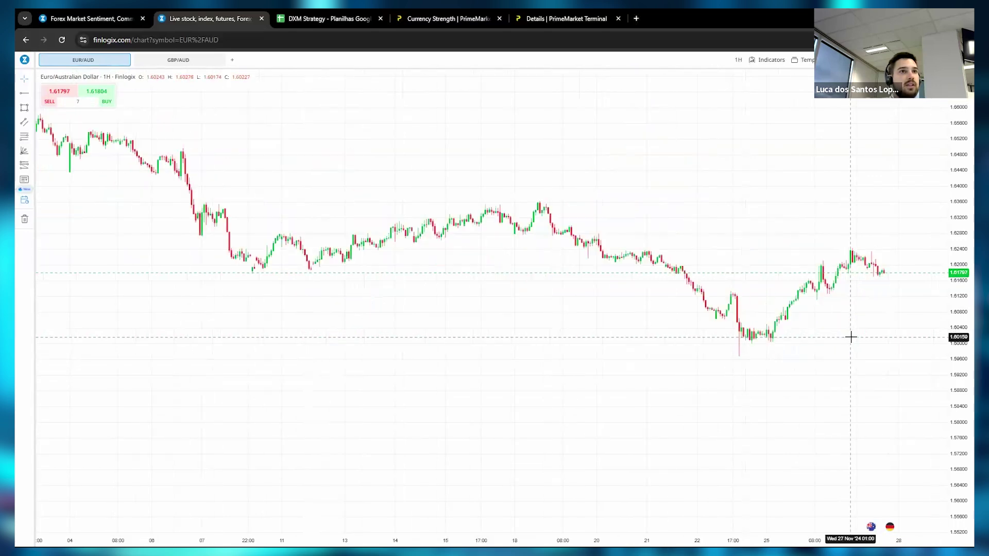
left_click_drag(957, 371, 623, 148)
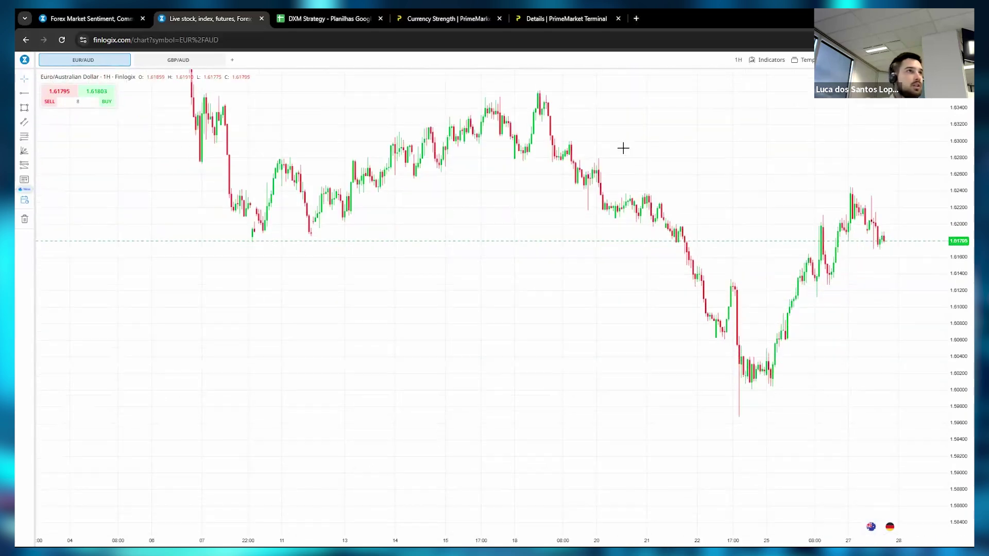
Open EURAUD in PrimeMarket Terminal's Details page and compare its DXM long and short shares with Finlogix's EURAUD sentiment
left_click(356, 19)
left_click(453, 19)
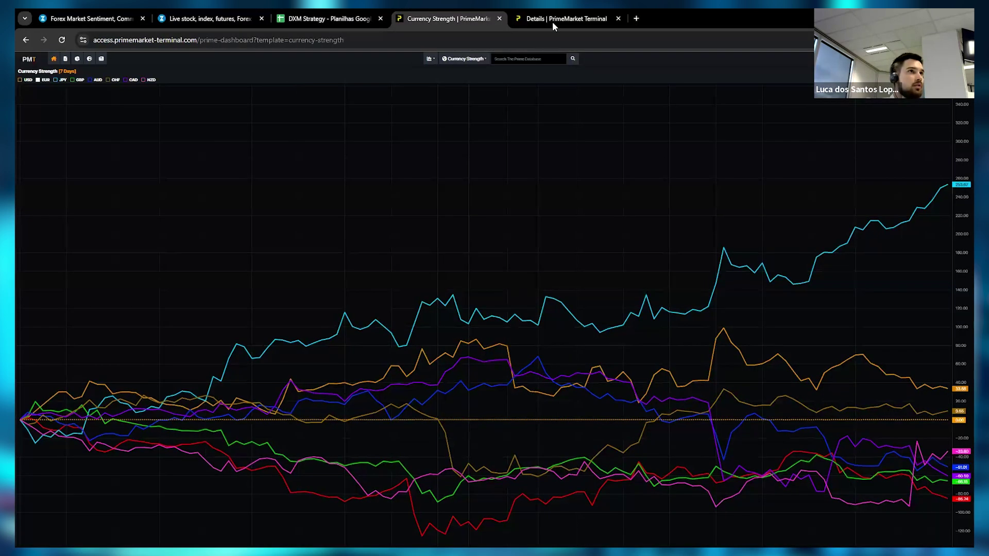
left_click(552, 22)
left_click(514, 58)
type("euraud")
left_click(537, 98)
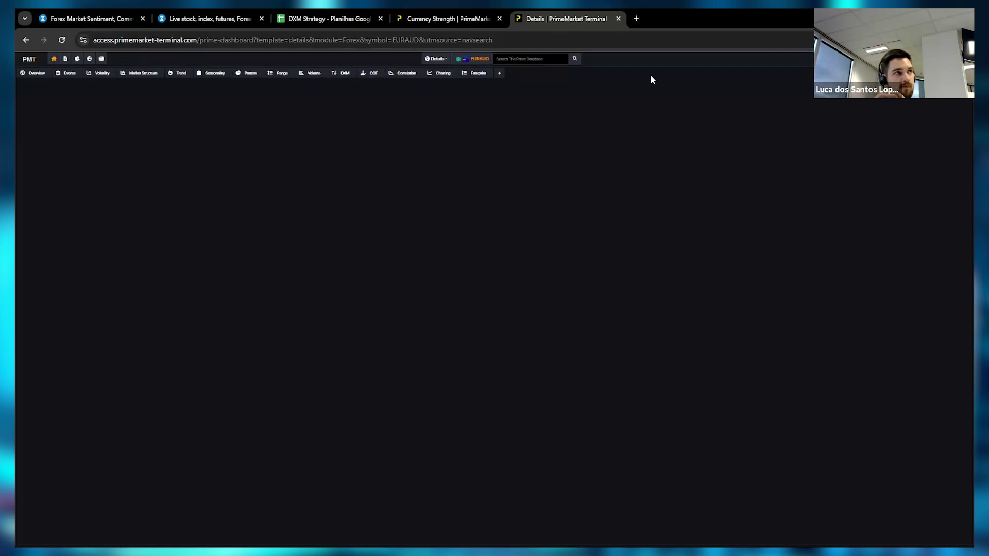
left_click(172, 18)
left_click(99, 18)
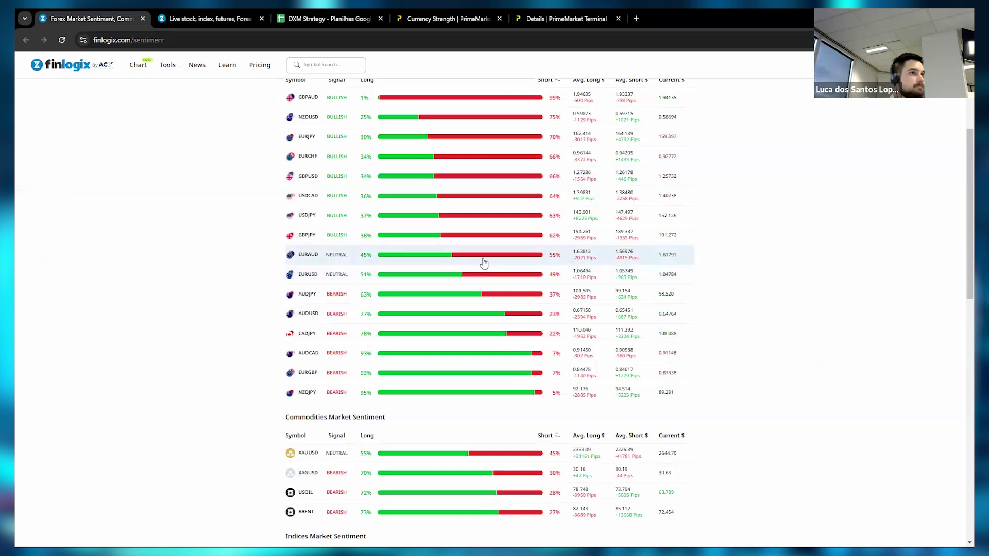
left_click(546, 21)
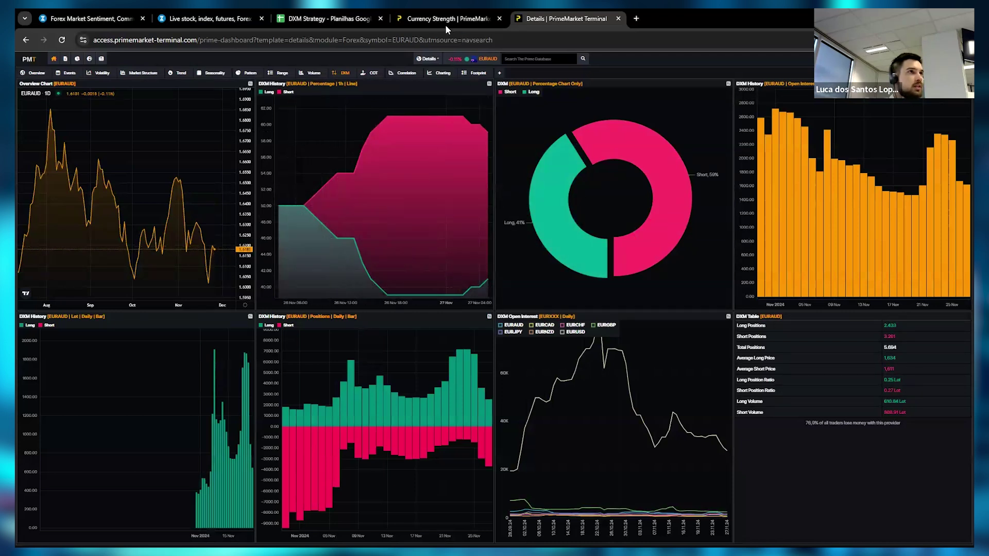
Examine EUR/AUD's hourly price history on Finlogix alongside the relative strength of the currencies in PrimeMarket Terminal
left_click(324, 19)
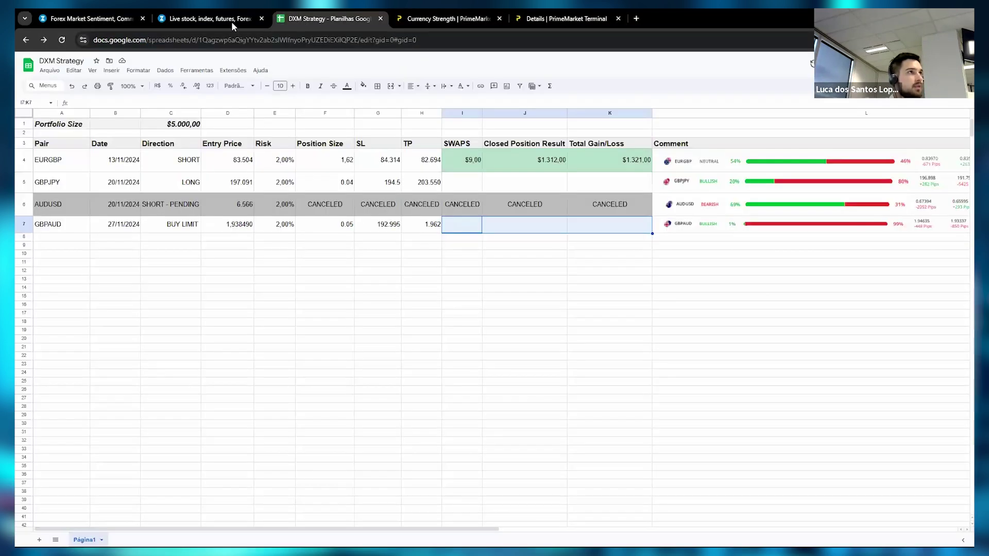
left_click(193, 23)
left_click(369, 21)
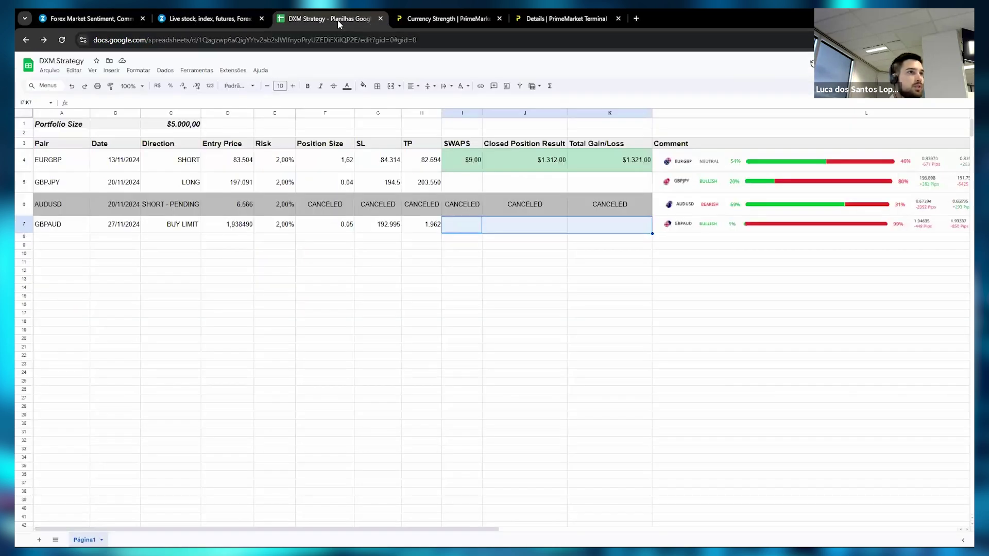
left_click(209, 19)
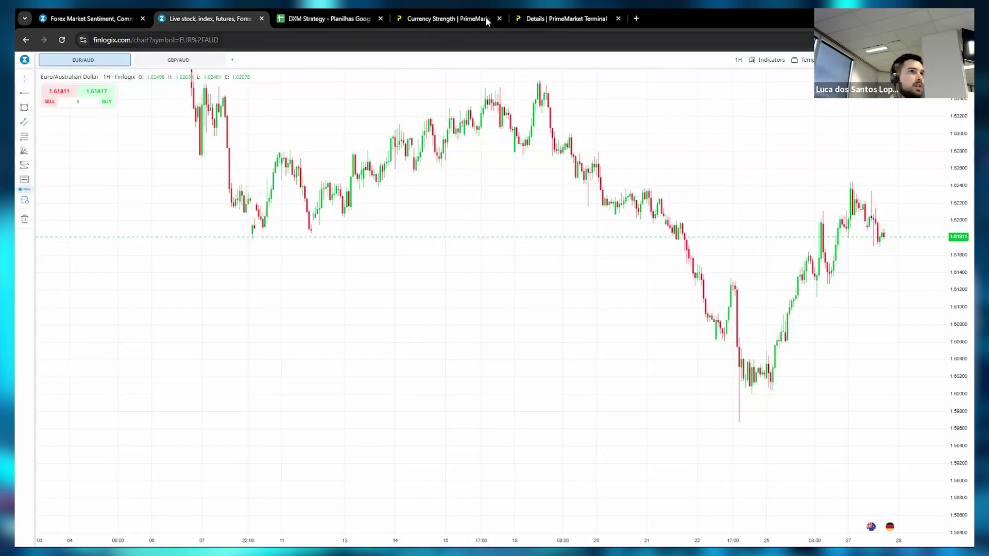
left_click(448, 19)
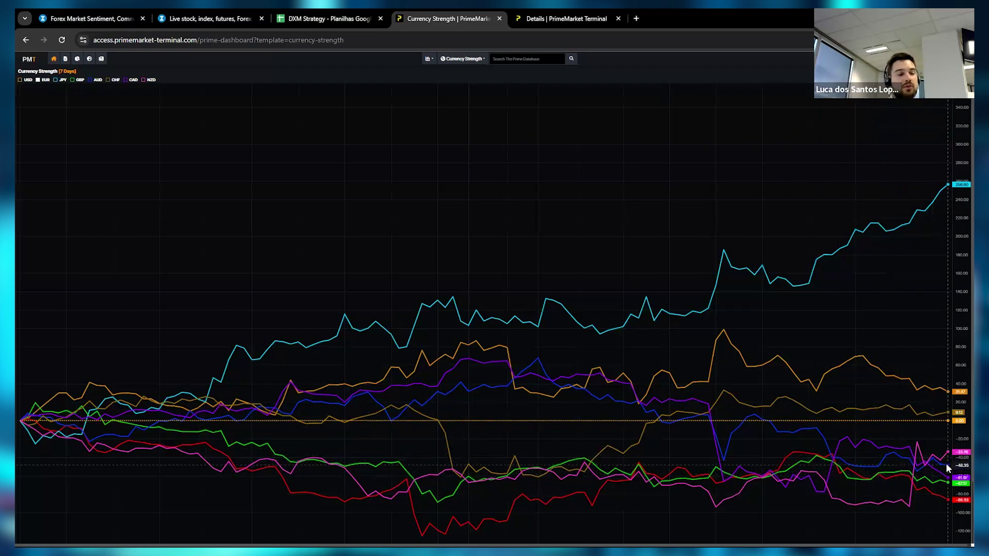
left_click(166, 19)
left_click(72, 19)
left_click(206, 18)
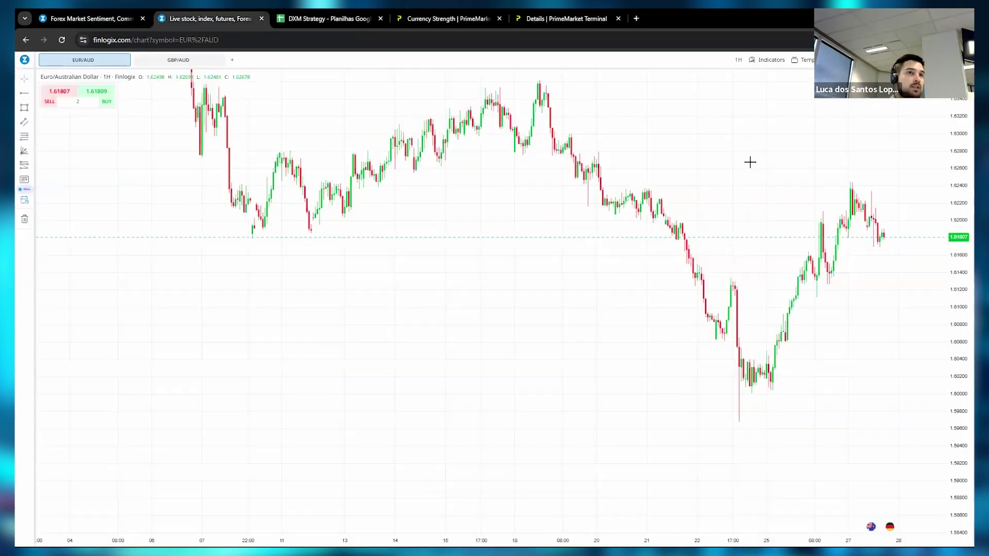
scroll(833, 232, "down", 6)
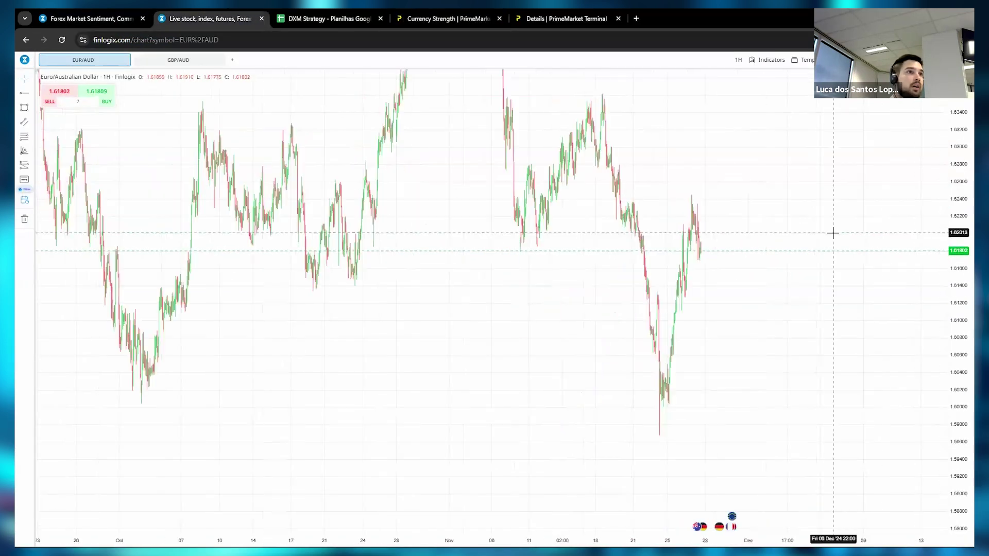
left_click_drag(920, 393, 918, 457)
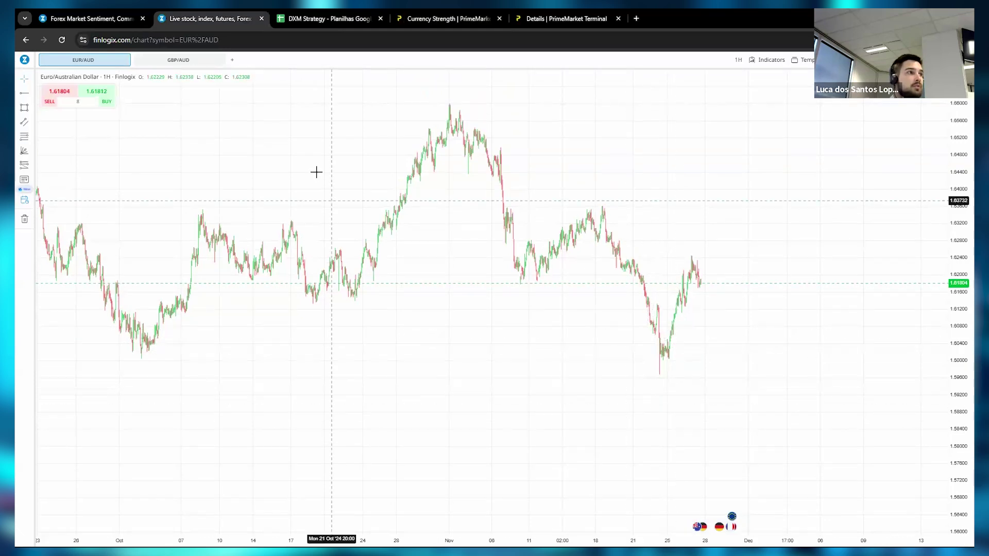
left_click(320, 19)
left_click(448, 21)
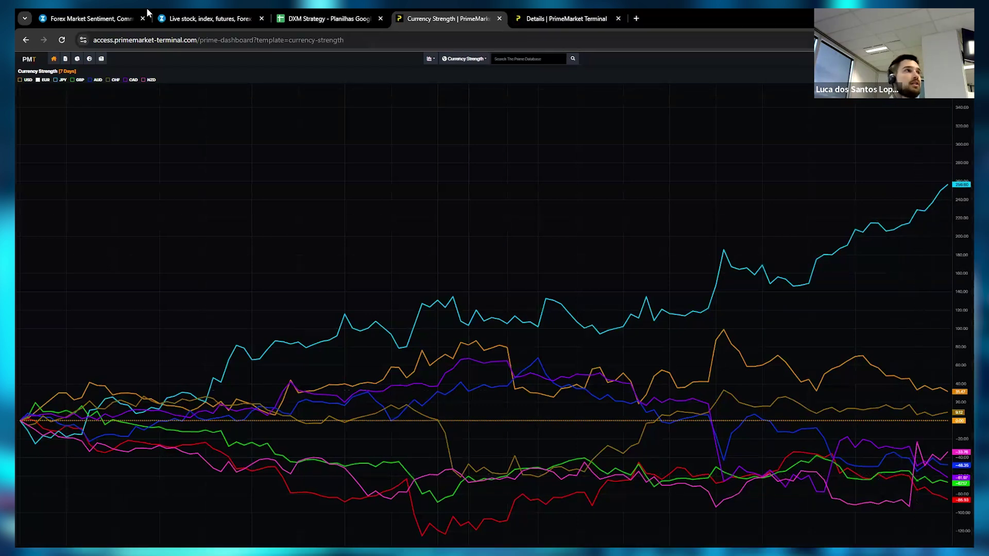
Replace EUR/AUD with AUD/CHF in Finlogix's first chart tab and examine its hourly price history back to late September
left_click(188, 19)
type("eura")
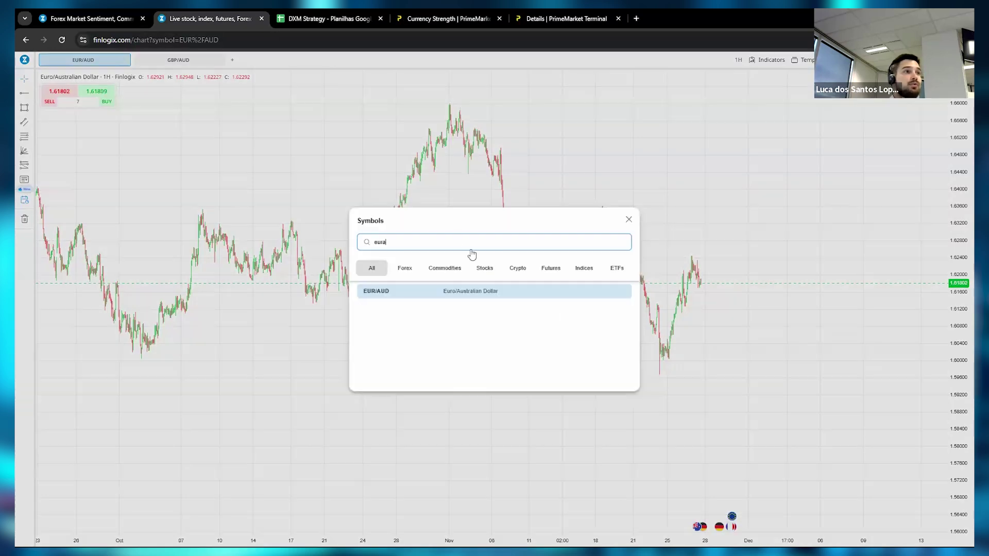
double_click(458, 242)
type("audc")
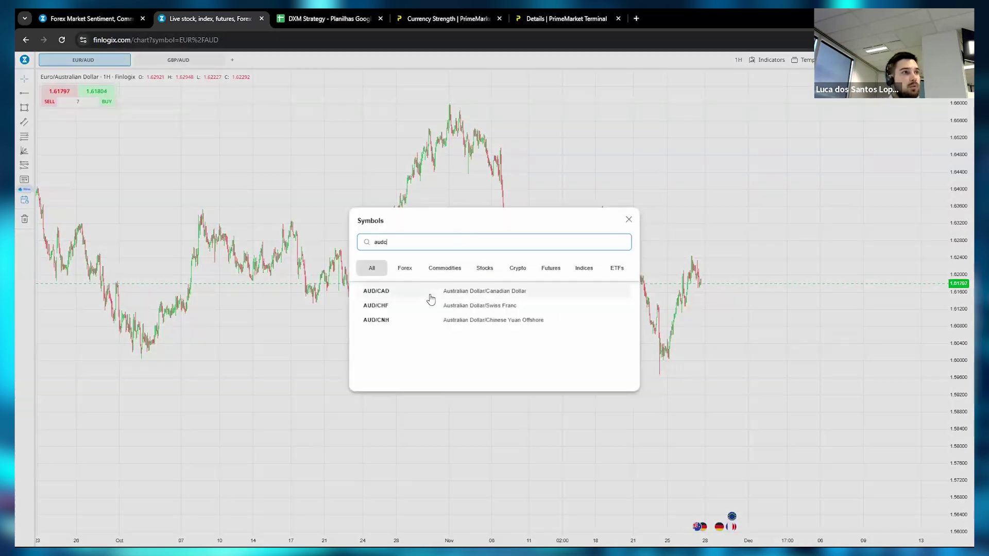
left_click(428, 307)
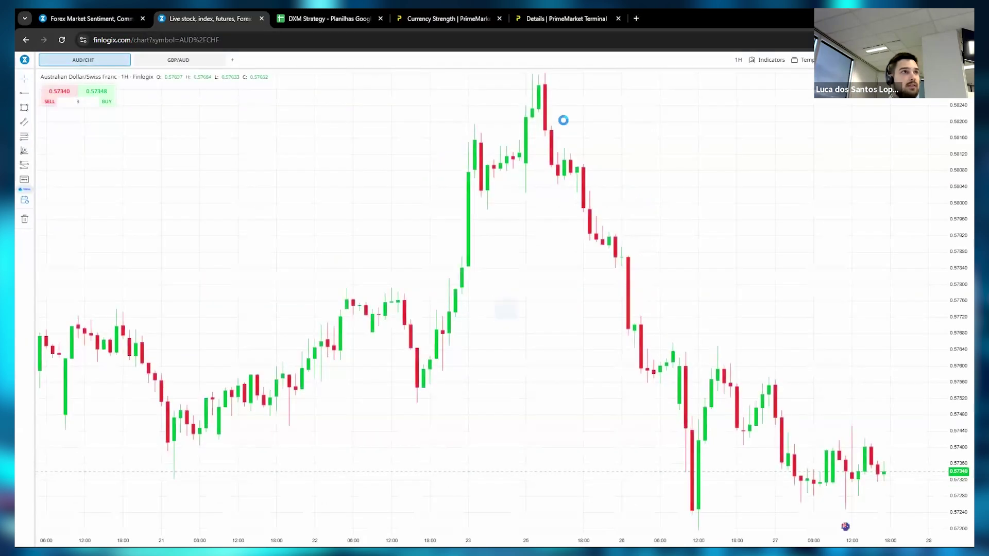
scroll(807, 326, "down", 10)
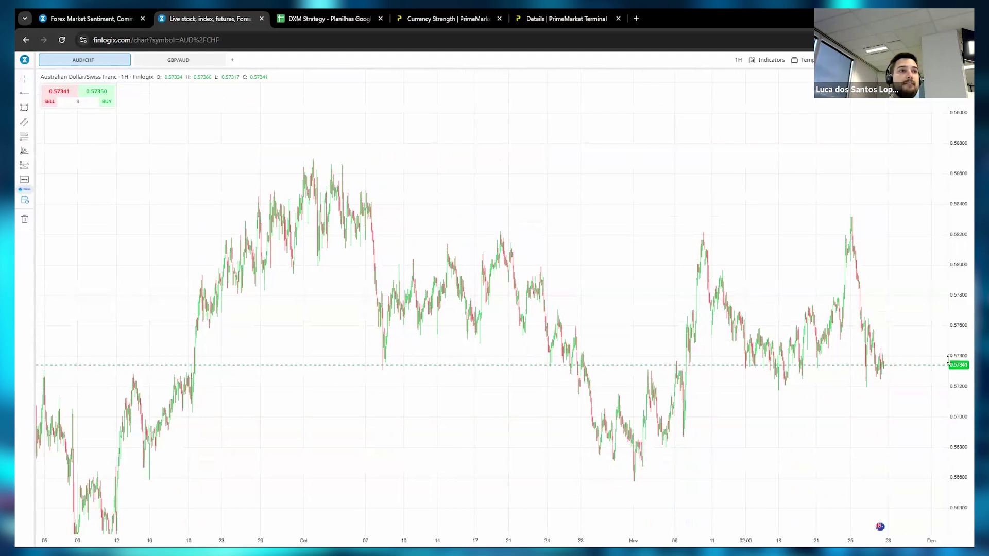
left_click_drag(816, 414, 695, 333)
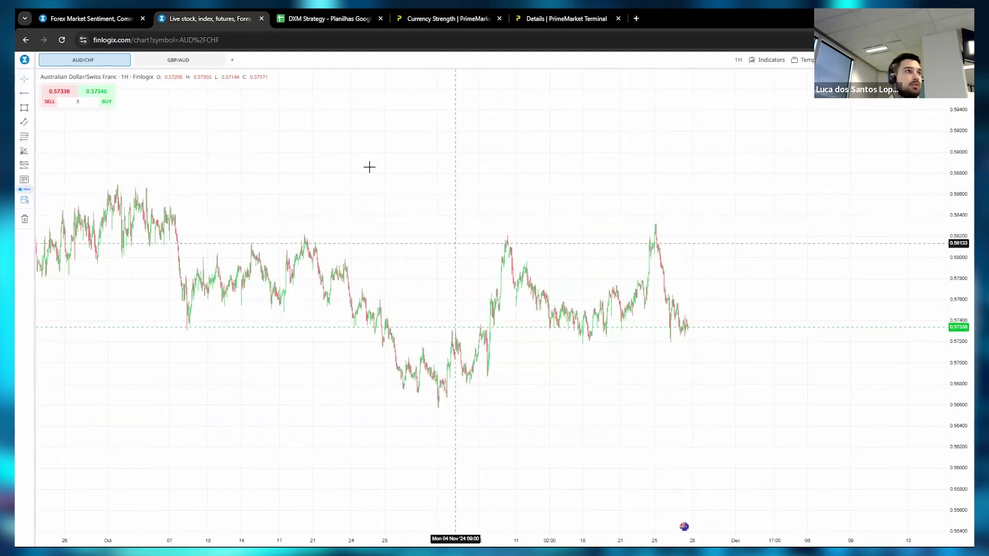
Draw a rectangle over AUD/CHF's recent lows, from mid to late November, spanning about 0.5722 to 0.5734
left_click(103, 21)
left_click(295, 18)
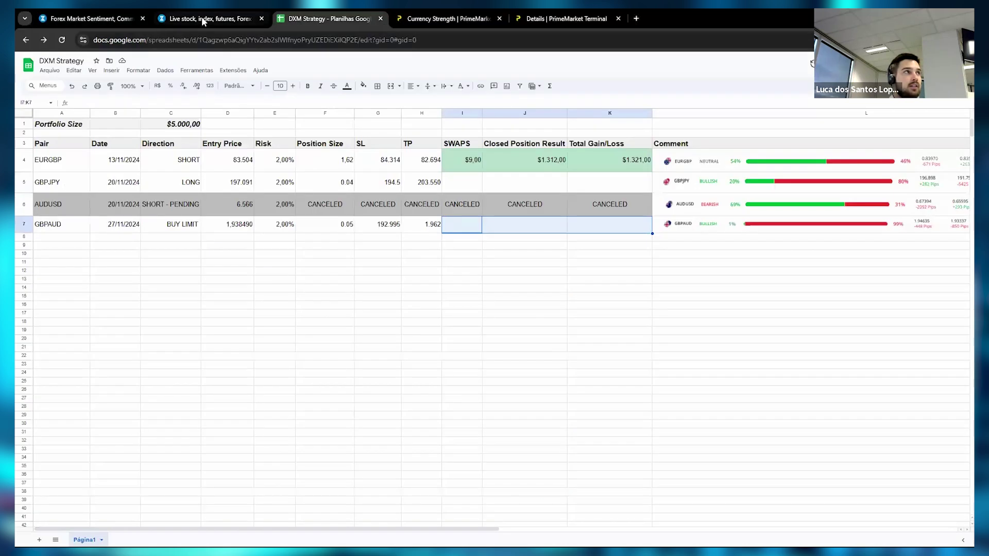
left_click(201, 17)
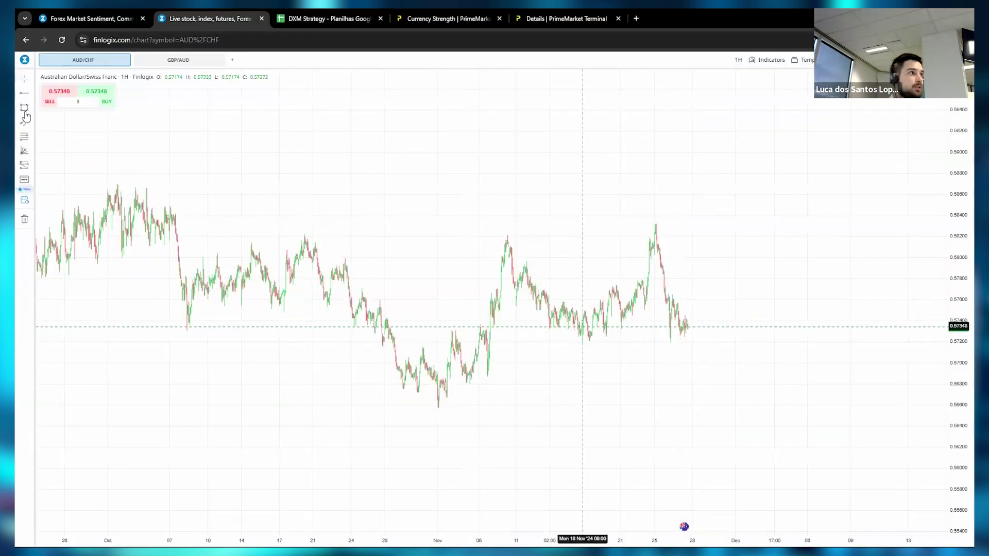
left_click_drag(548, 327, 702, 340)
left_click(706, 309)
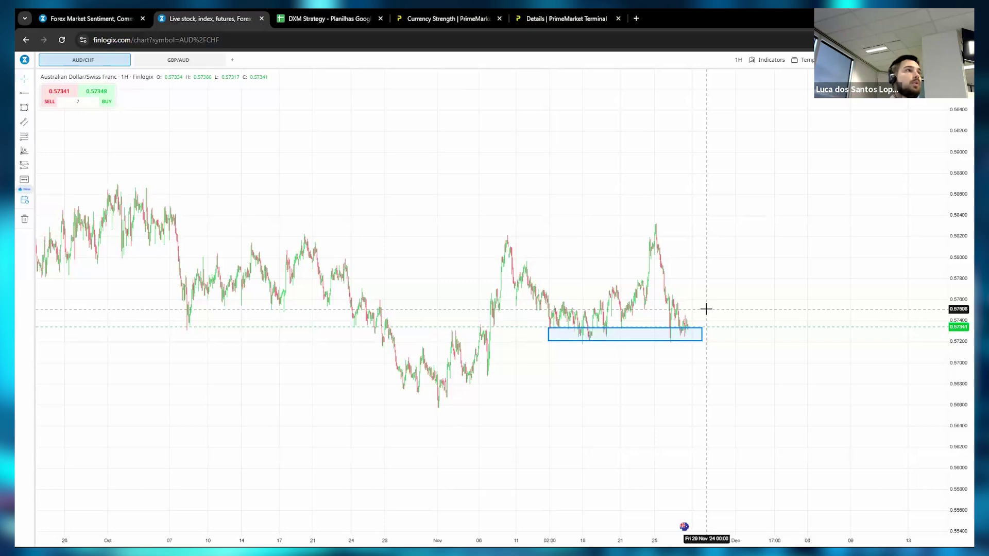
Review the GBPAUD trade row in the DXM Strategy spreadsheet, highlighting its pair, date and direction
left_click(320, 21)
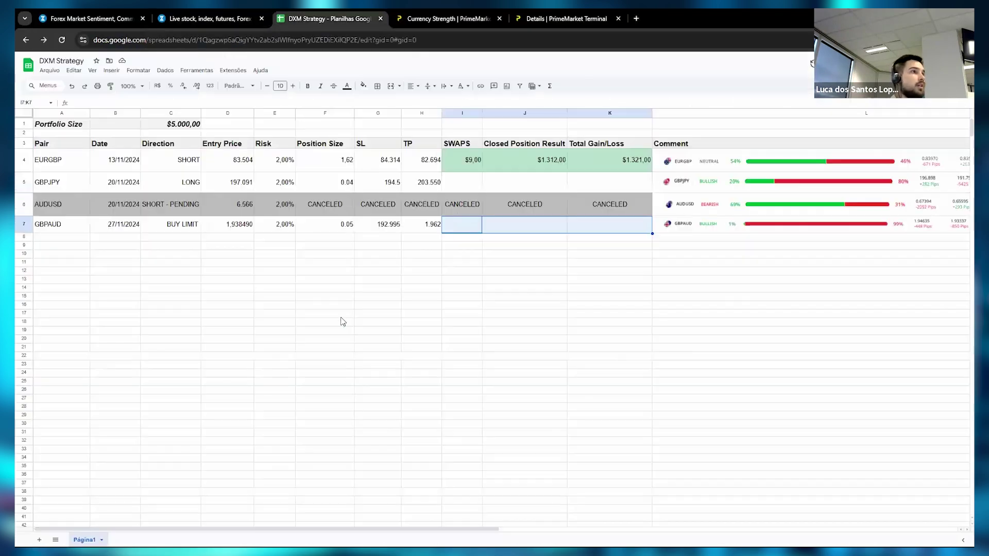
left_click(45, 232)
left_click_drag(114, 222, 580, 227)
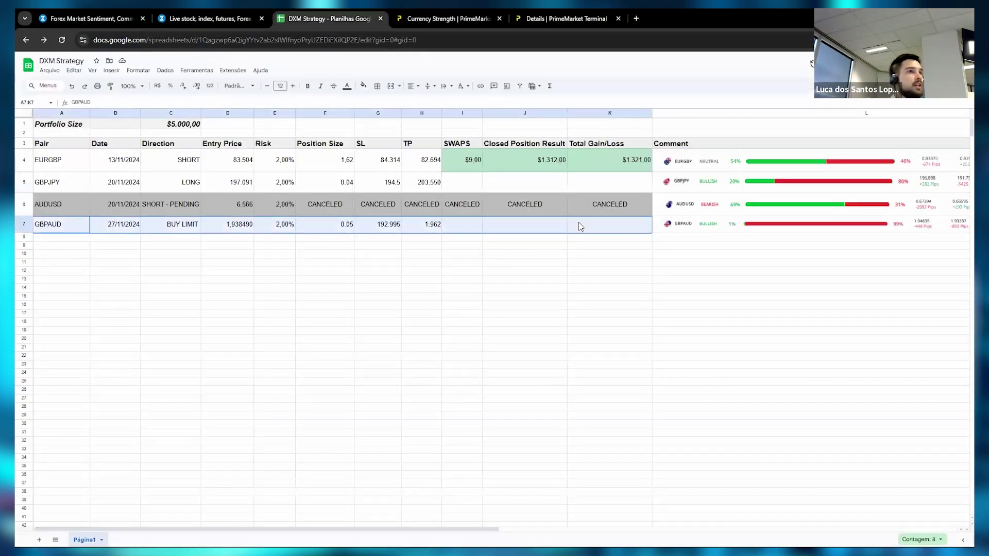
left_click(463, 307)
left_click_drag(56, 225, 616, 236)
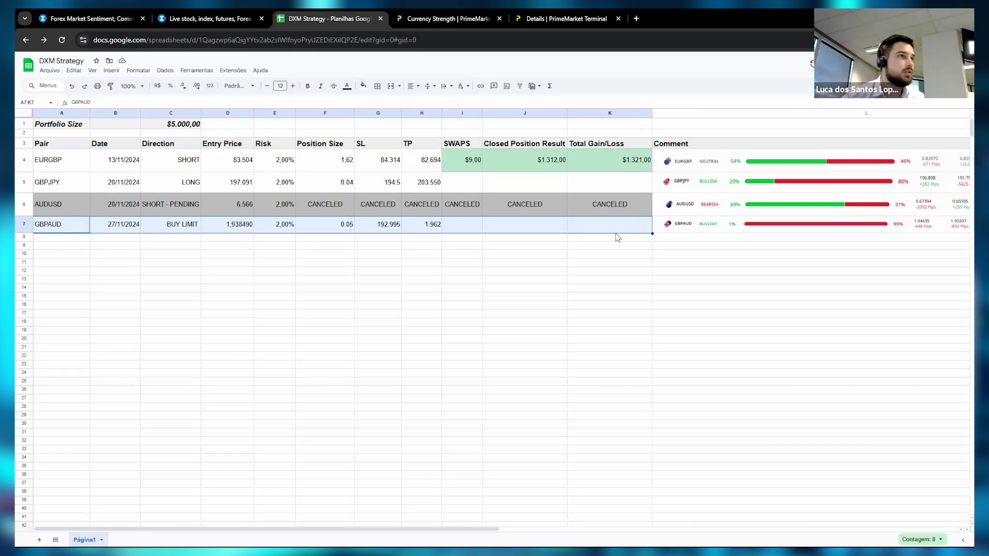
left_click(589, 340)
left_click_drag(67, 230, 179, 227)
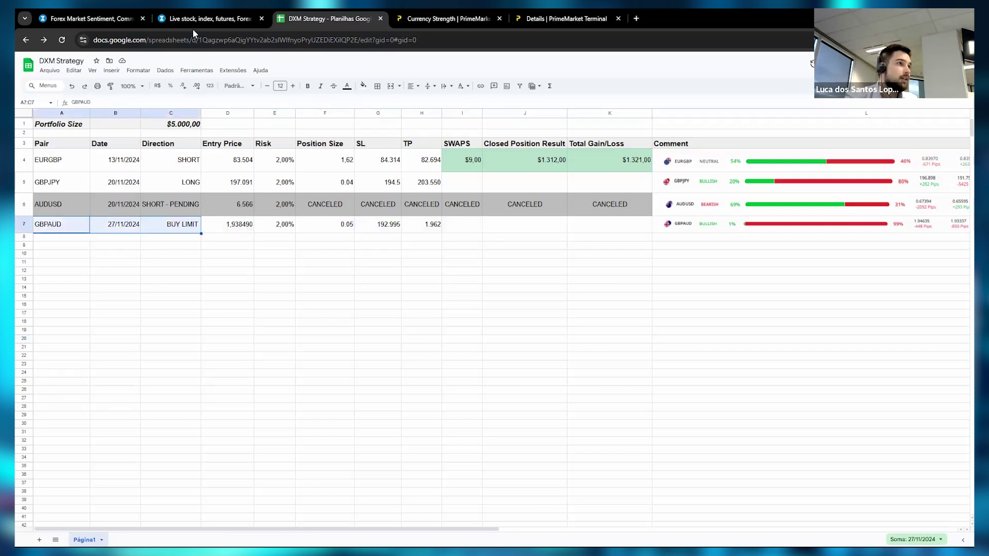
Compare the GBPAUD row's entry price, risk, position size, SL, TP and result cells with the levels on Finlogix's GBP/AUD chart
left_click(228, 235)
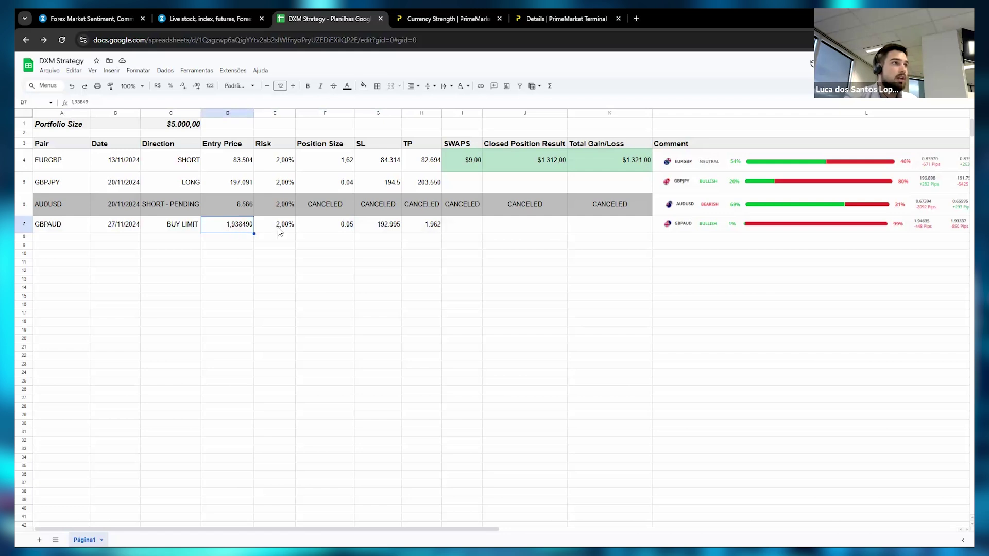
key("Right")
key("Right")
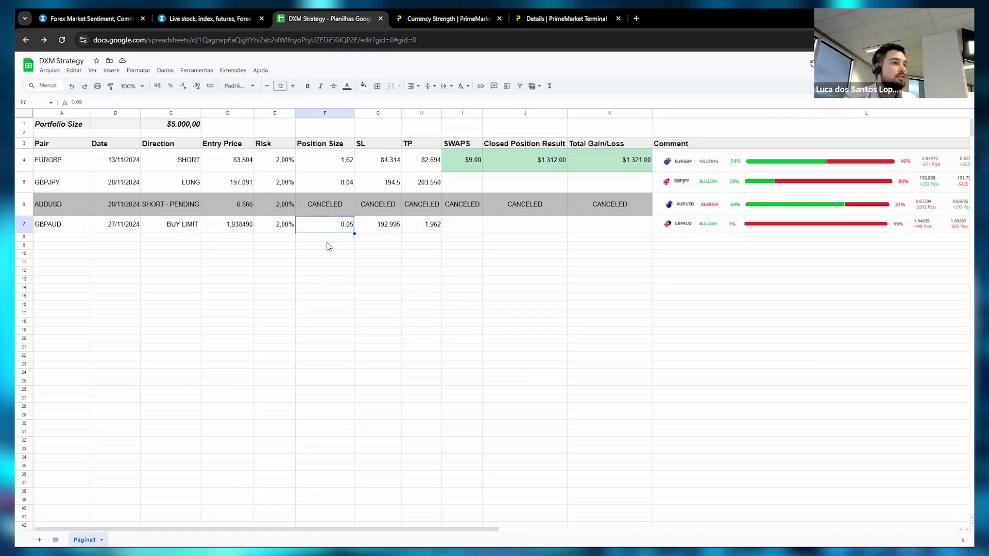
key("Right")
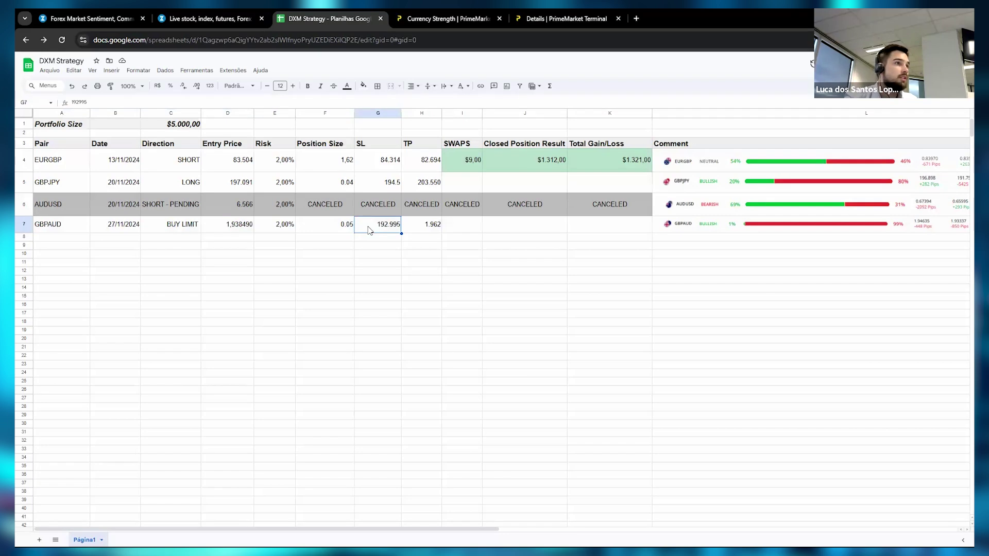
key("Right")
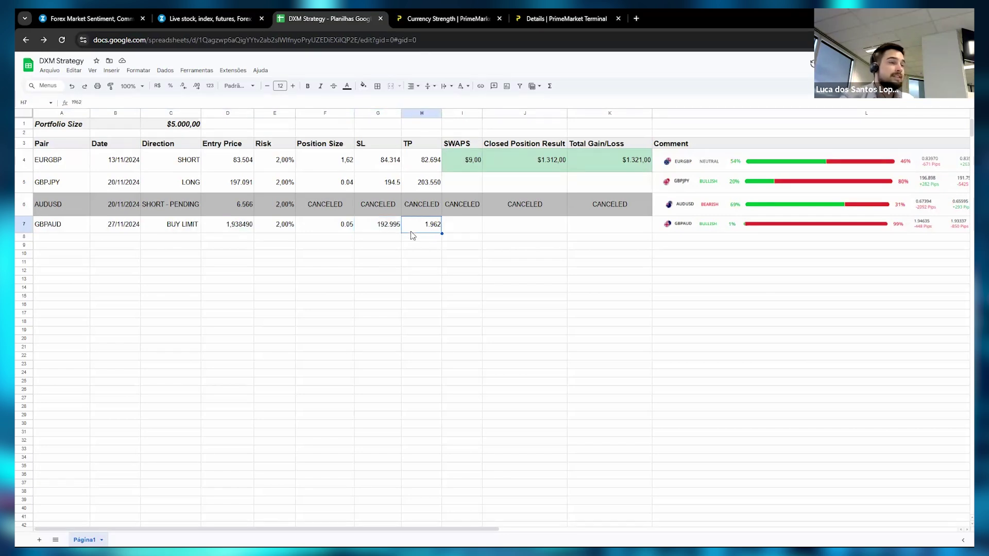
left_click_drag(463, 230, 597, 225)
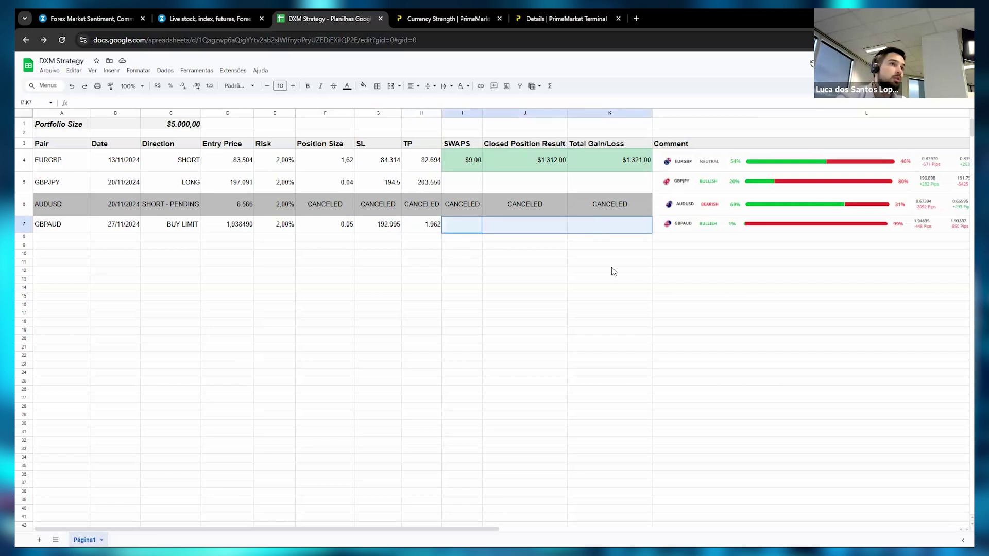
left_click(615, 271)
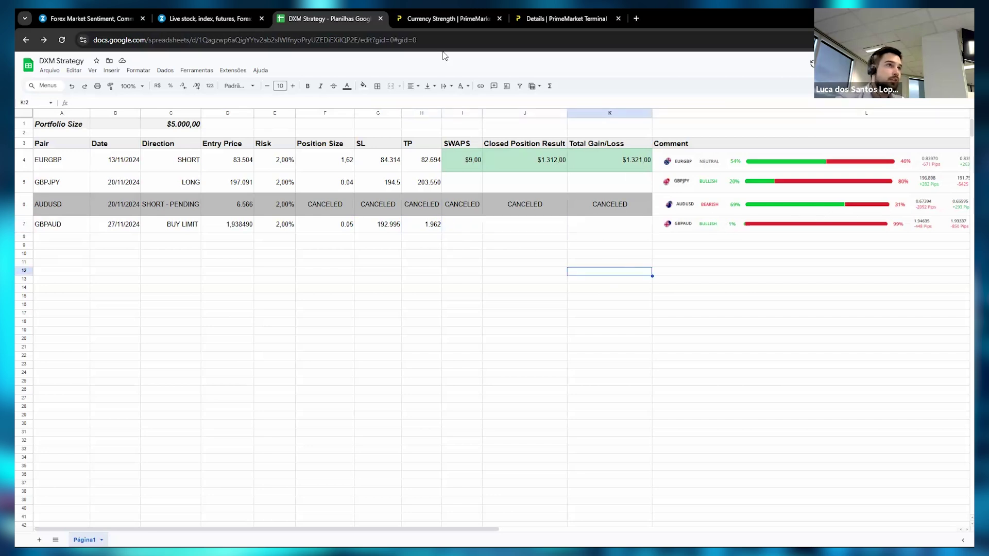
left_click(193, 19)
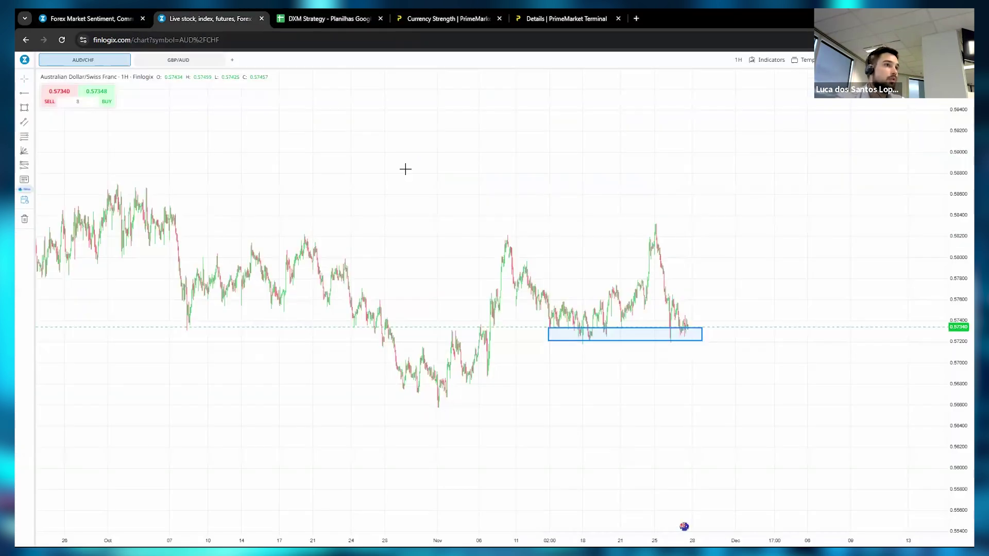
left_click(169, 62)
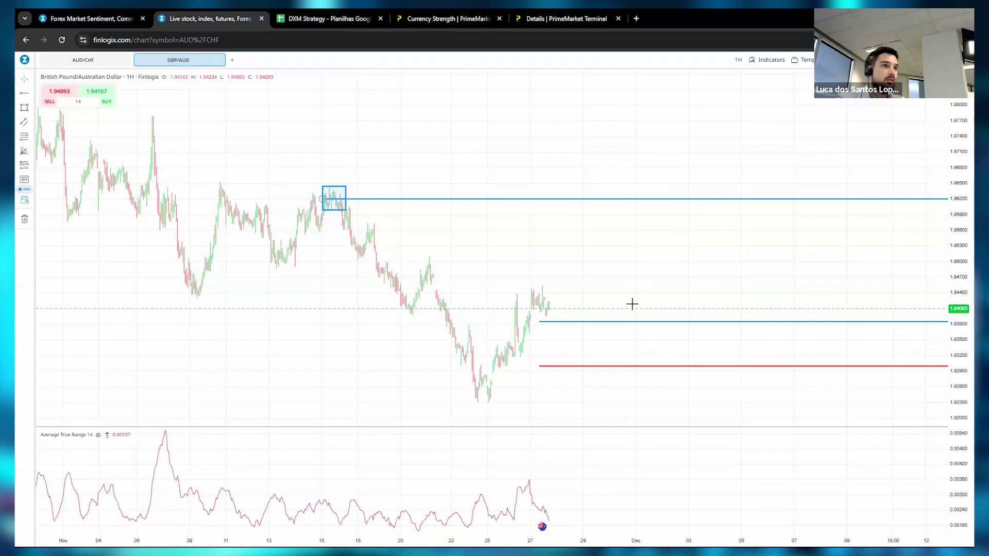